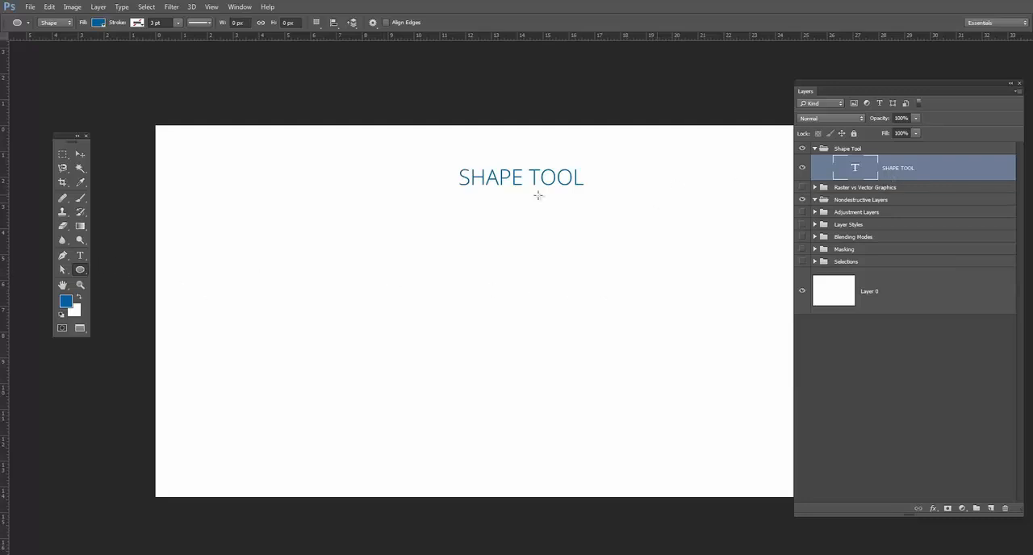
Draw a blue ellipse about 569 × 442 px in Shape mode on the canvas below the SHAPE TOOL title.
click(67, 23)
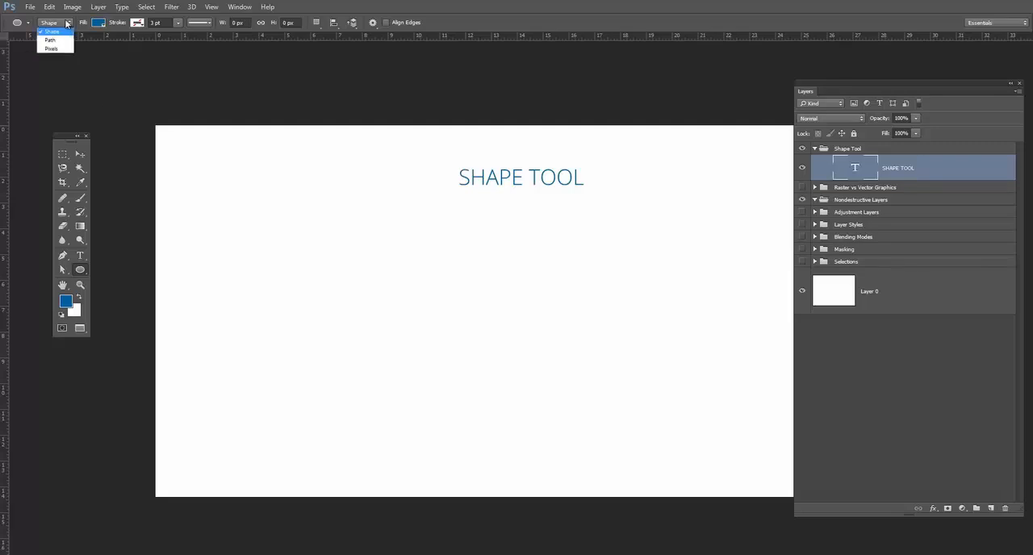
click(61, 22)
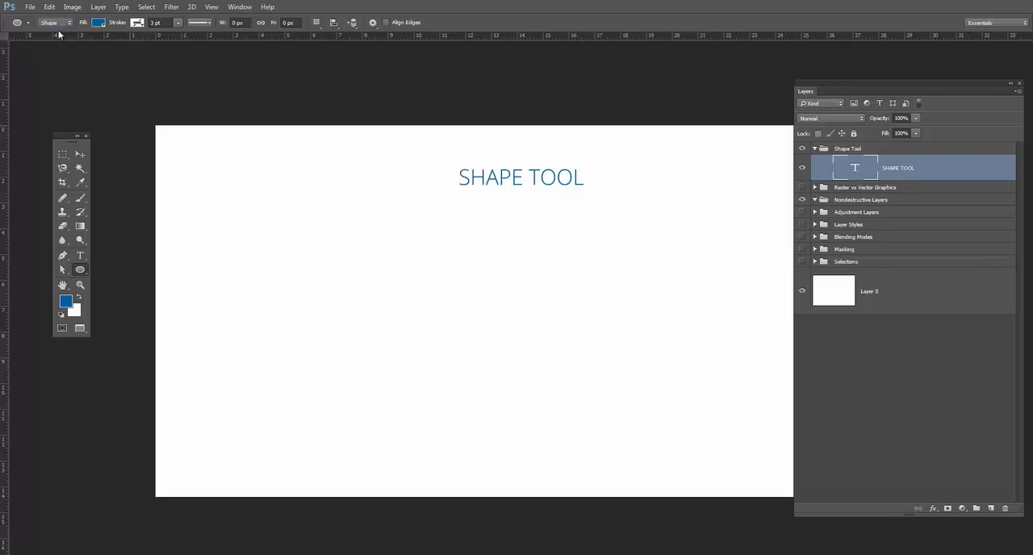
click(63, 25)
drag(546, 241, 749, 400)
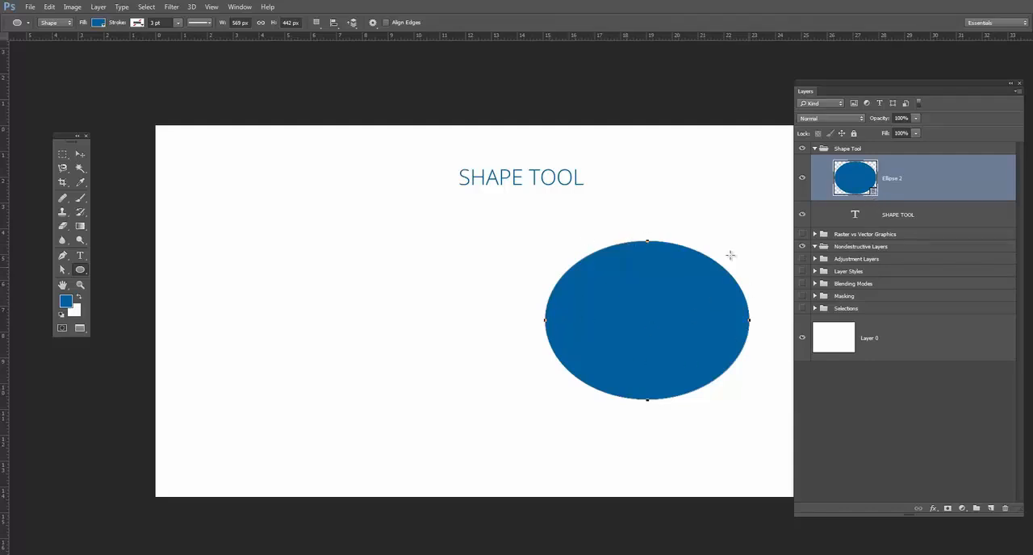
Reshape the blue ellipse by moving its top anchor point down and adjusting its direction handle to form a dented upper-left edge.
click(63, 270)
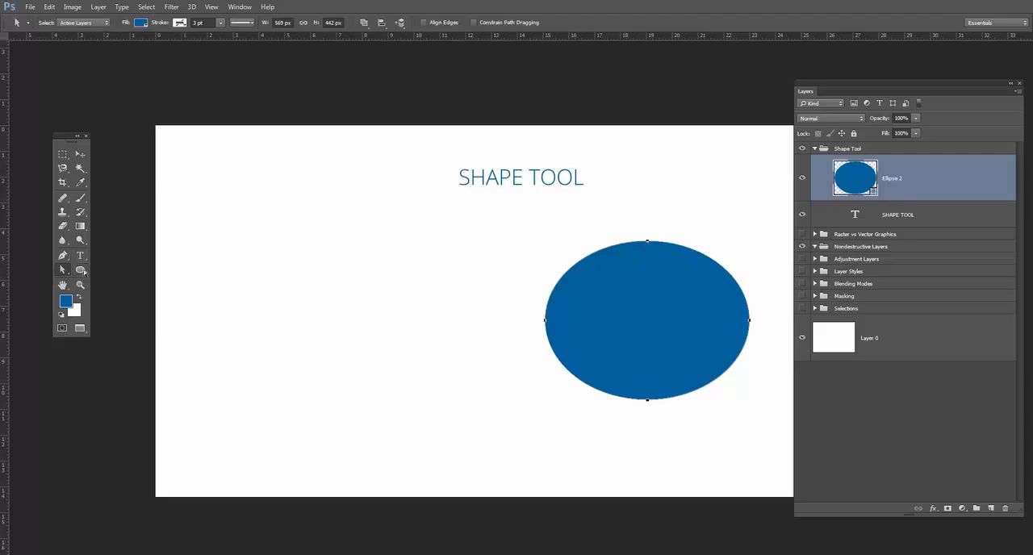
drag(648, 244, 648, 286)
click(432, 239)
click(497, 221)
drag(686, 283, 631, 260)
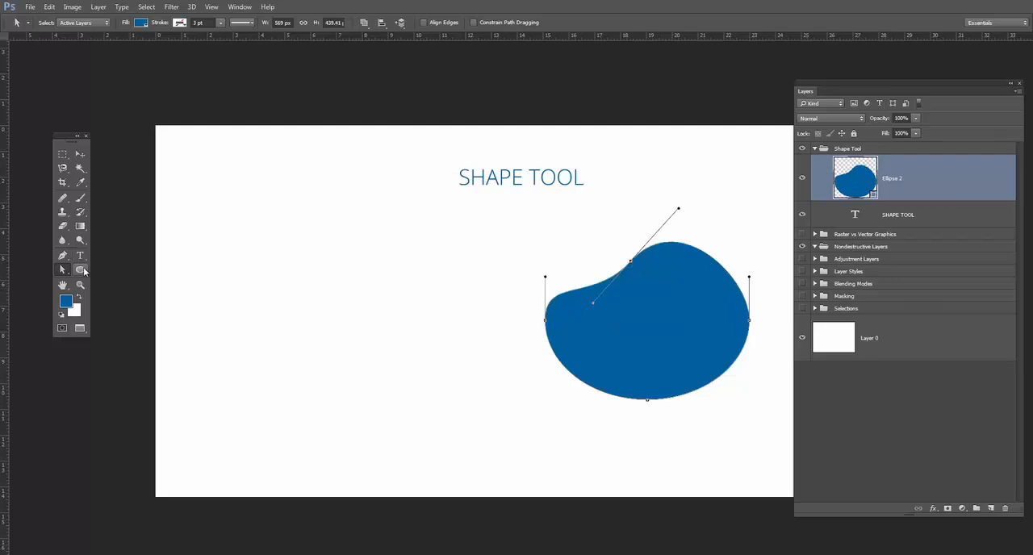
Create a new layer and draw a blue ellipse in Pixels mode beside the reshaped vector shape.
click(81, 271)
click(53, 23)
click(50, 46)
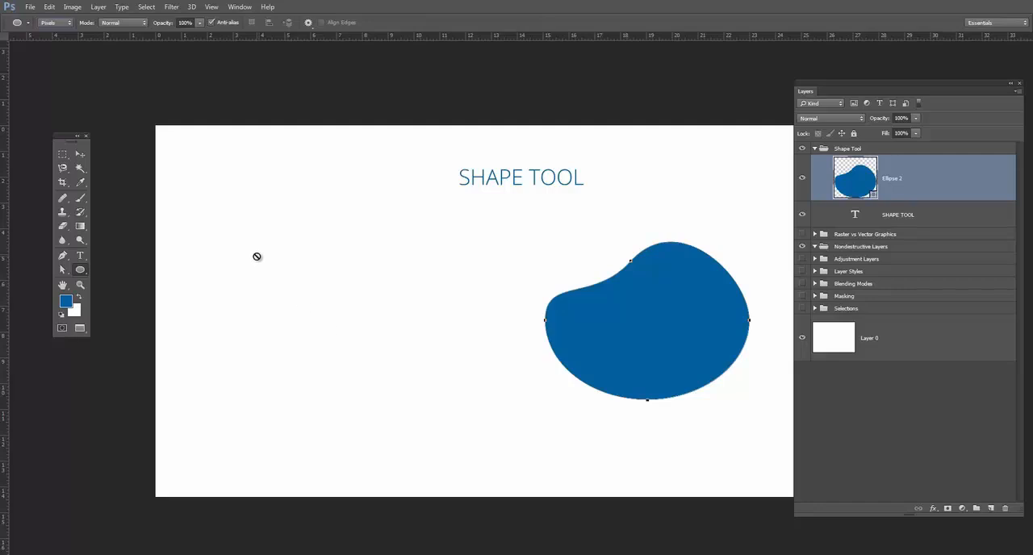
click(992, 509)
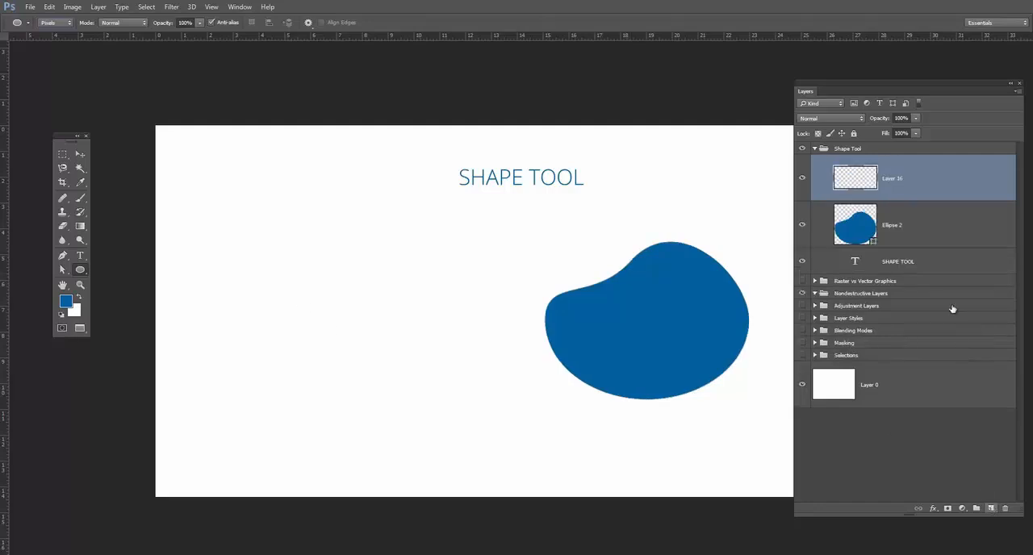
drag(229, 237, 457, 404)
Free-transform the pixel ellipse much smaller, scale it back up to about 1212%, and undo both transforms.
click(78, 154)
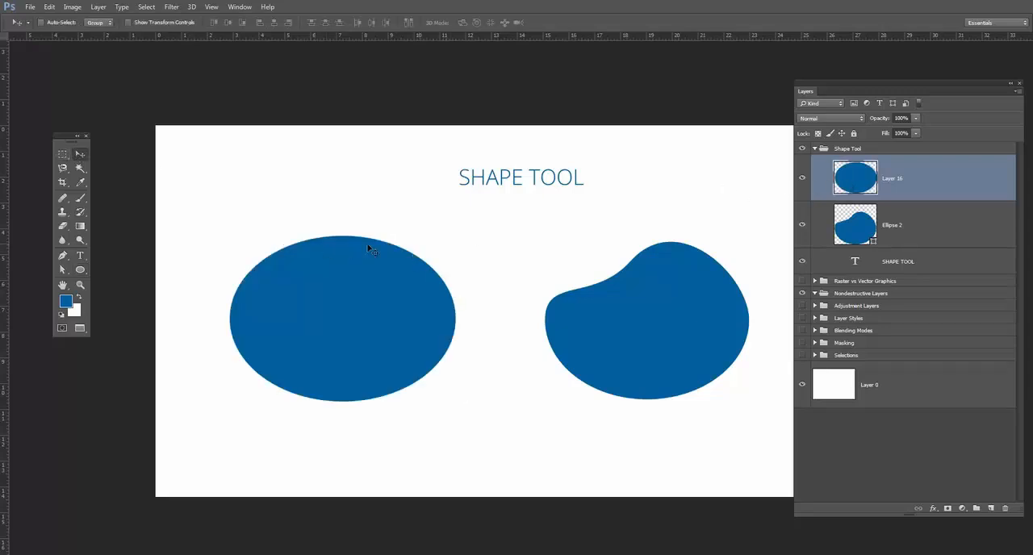
key(ctrl+t)
mouse_move(457, 232)
mouse_down()
mouse_move(342, 289)
mouse_move(422, 263)
mouse_move(450, 235)
mouse_up()
key(Return)
key(ctrl+t)
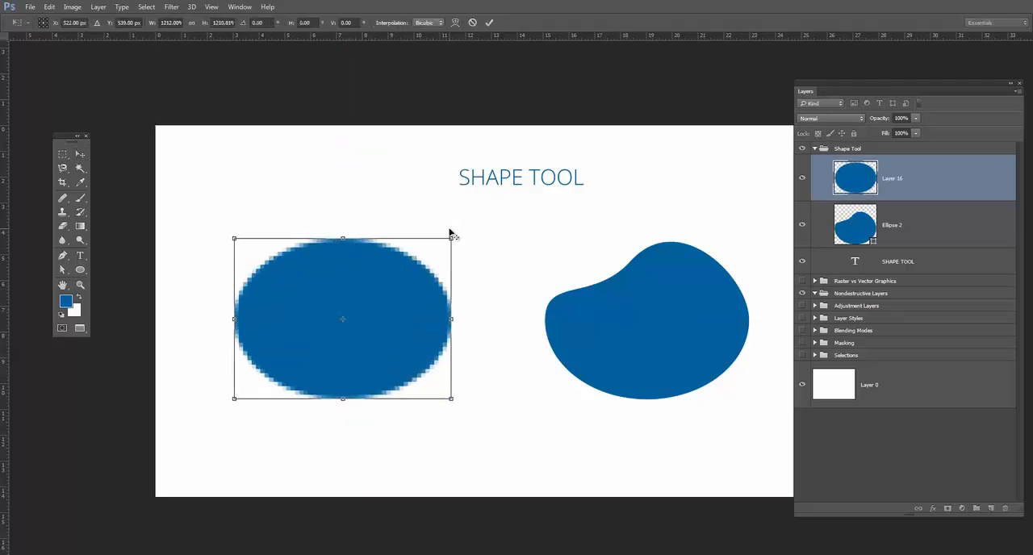
key(Return)
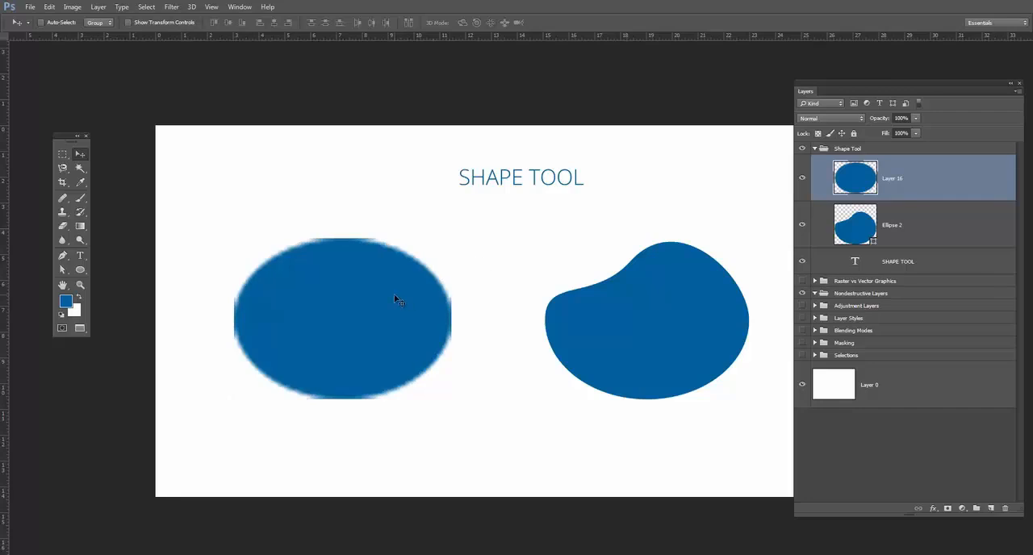
key(ctrl+z)
key(ctrl+z)
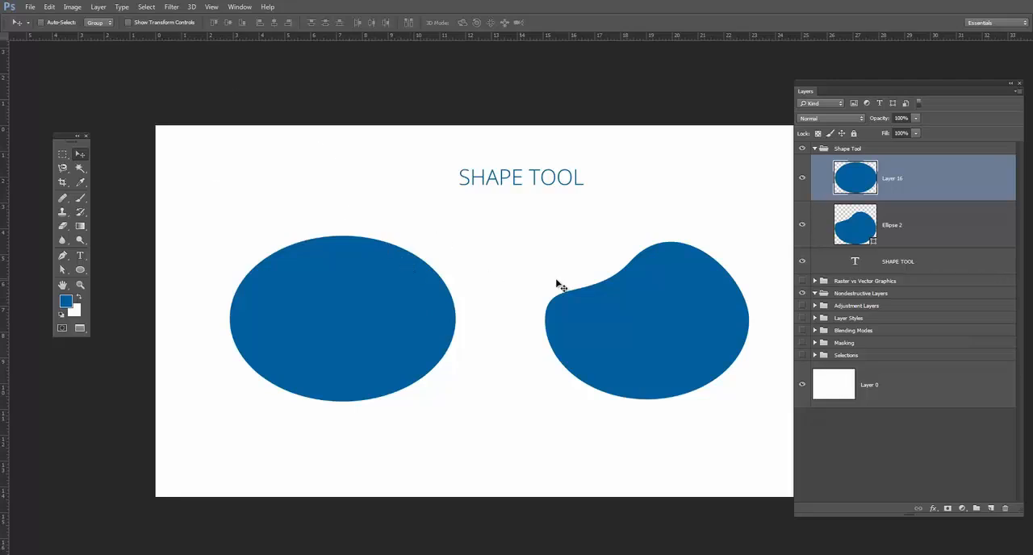
Scale the vector shape on the Ellipse 2 layer up to about 117% with Free Transform.
click(924, 232)
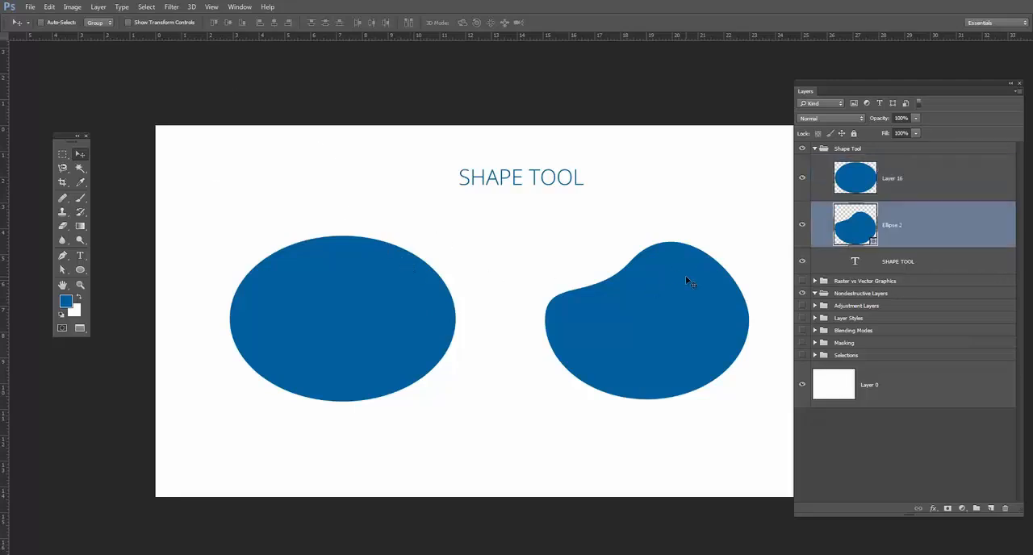
key(ctrl+t)
drag(751, 240, 534, 225)
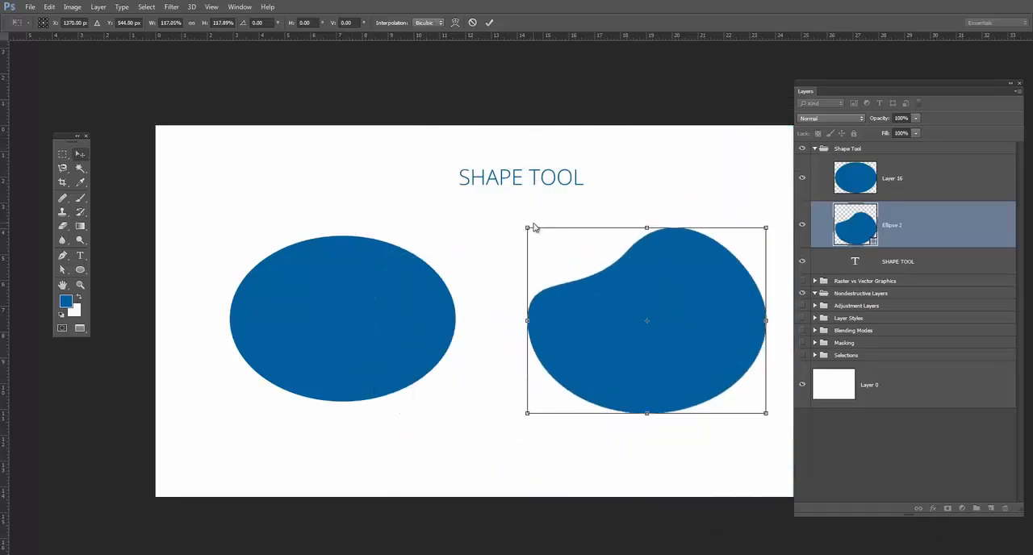
key(Return)
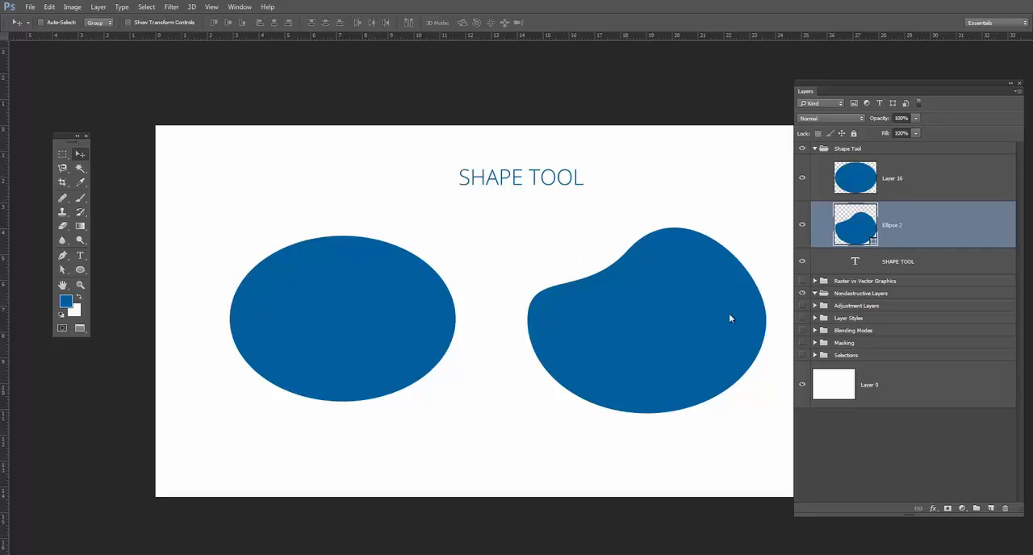
Hide the Ellipse 2 layer and move the pixel ellipse on Layer 16 slightly up and to the right.
click(803, 226)
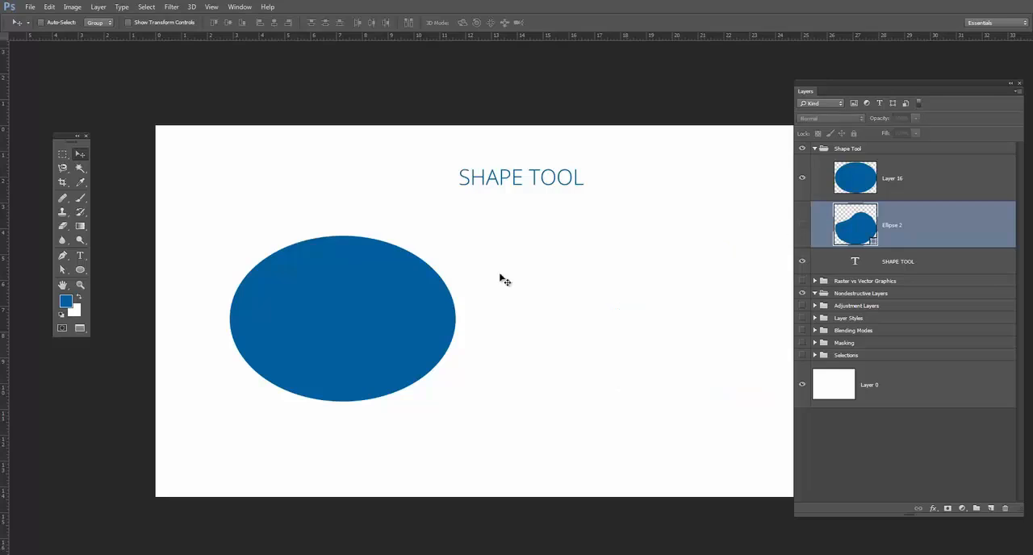
click(898, 193)
drag(388, 280, 408, 261)
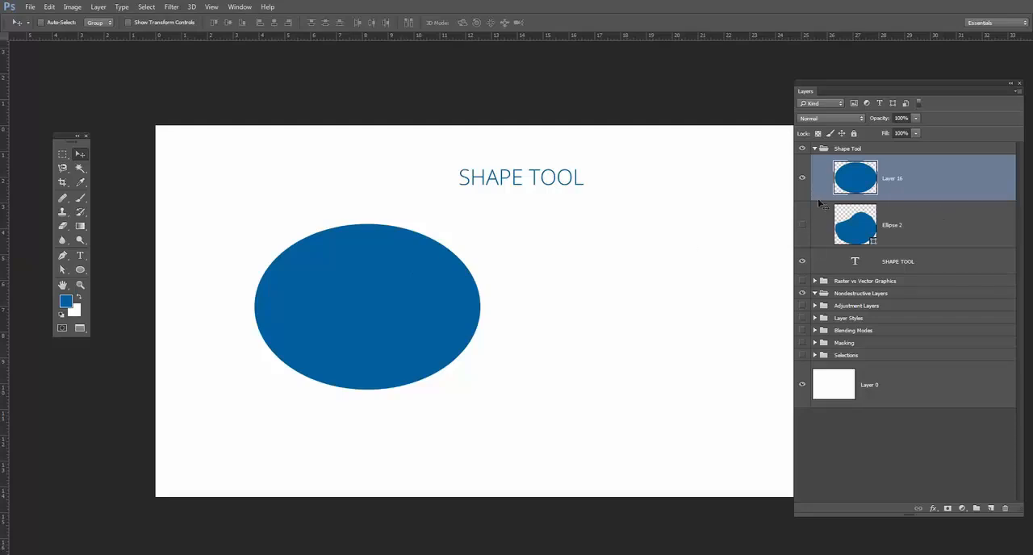
Add a layer mask to Layer 16 and draw one wide and several small black pixel ellipses in it to cut out the oval.
click(947, 508)
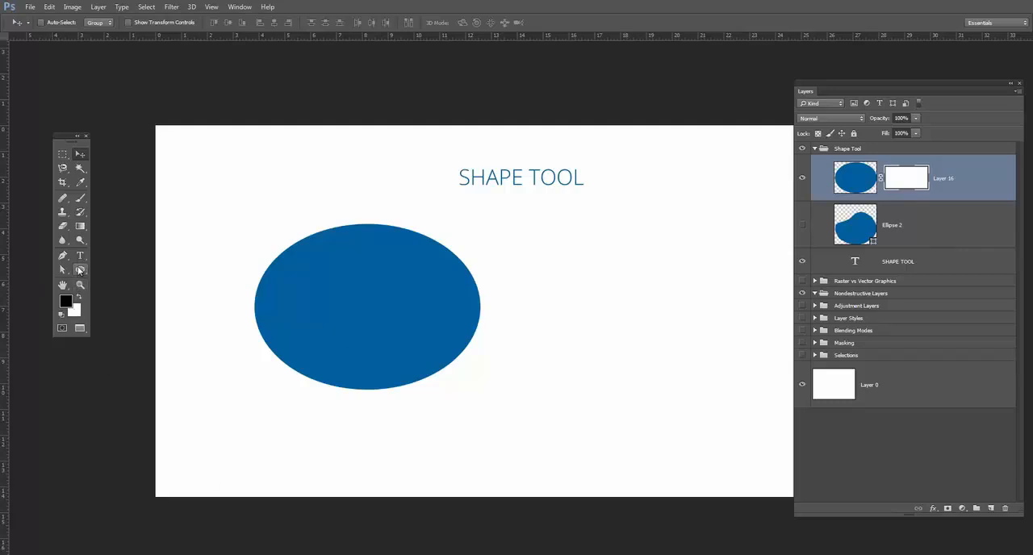
click(80, 270)
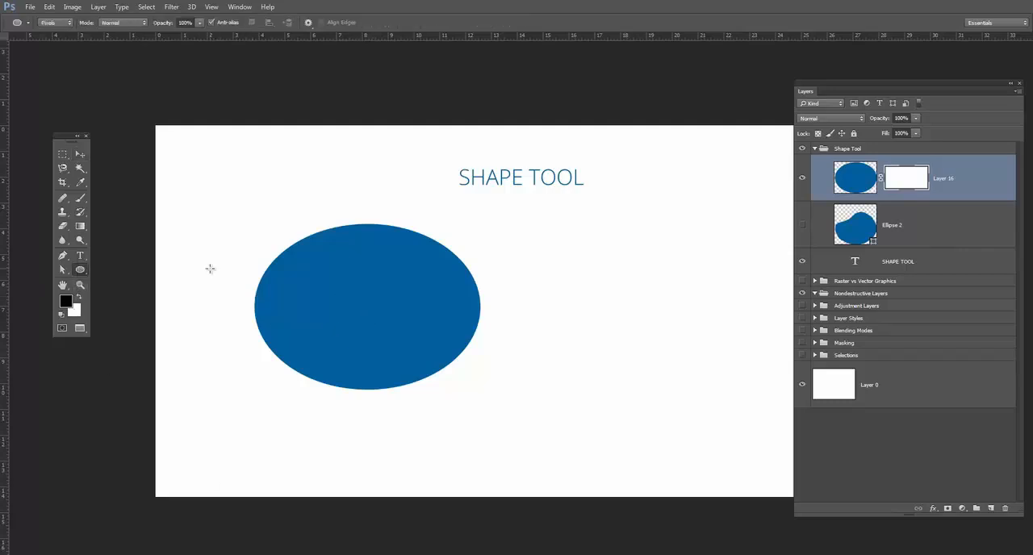
mouse_move(209, 272)
mouse_down()
mouse_move(492, 348)
mouse_move(538, 351)
mouse_up()
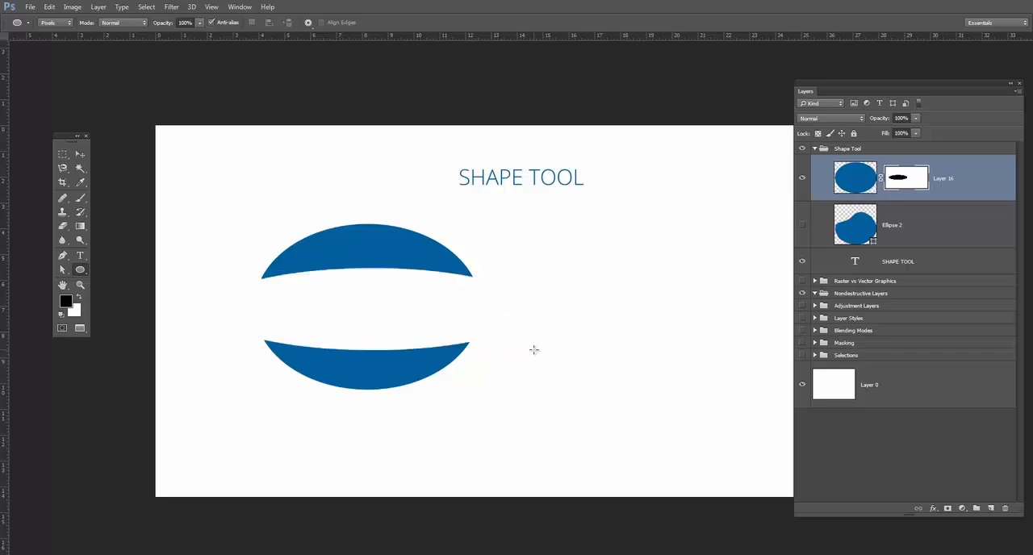
drag(385, 245, 412, 296)
drag(324, 245, 364, 289)
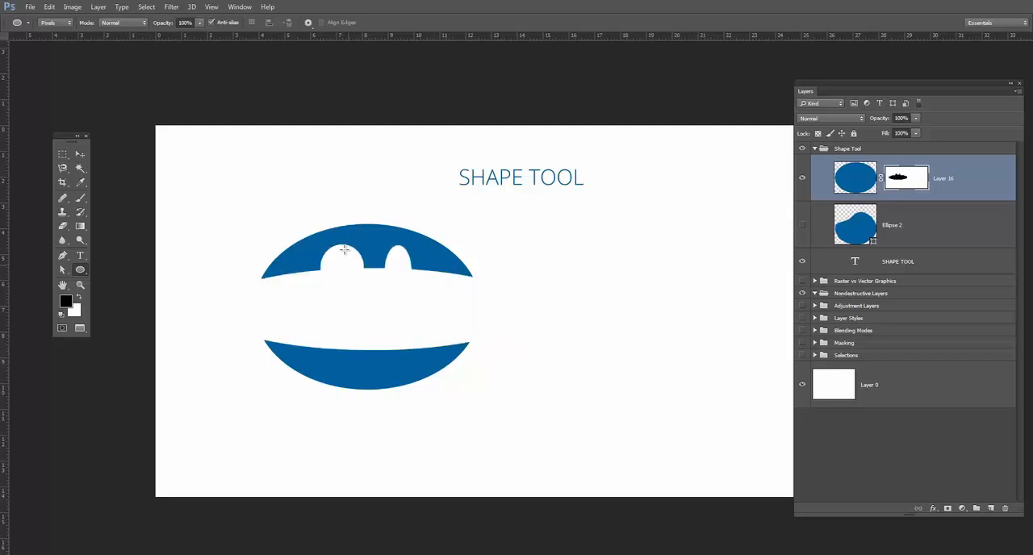
drag(365, 231, 395, 284)
drag(326, 341, 379, 372)
drag(387, 337, 449, 356)
drag(292, 267, 327, 283)
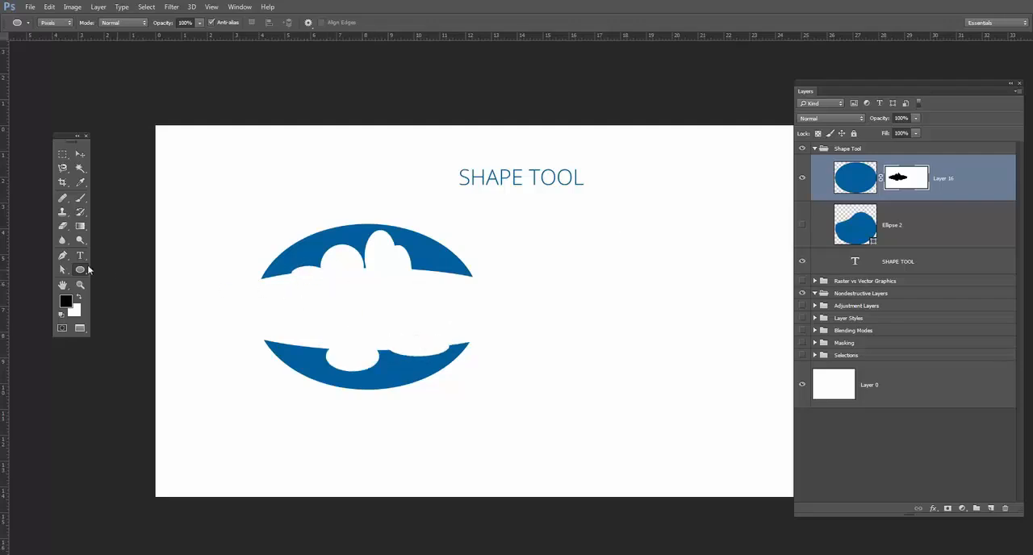
Draw an ellipse about 476 × 263 px in Shape mode over the masked oval, and delete its new layer.
click(55, 23)
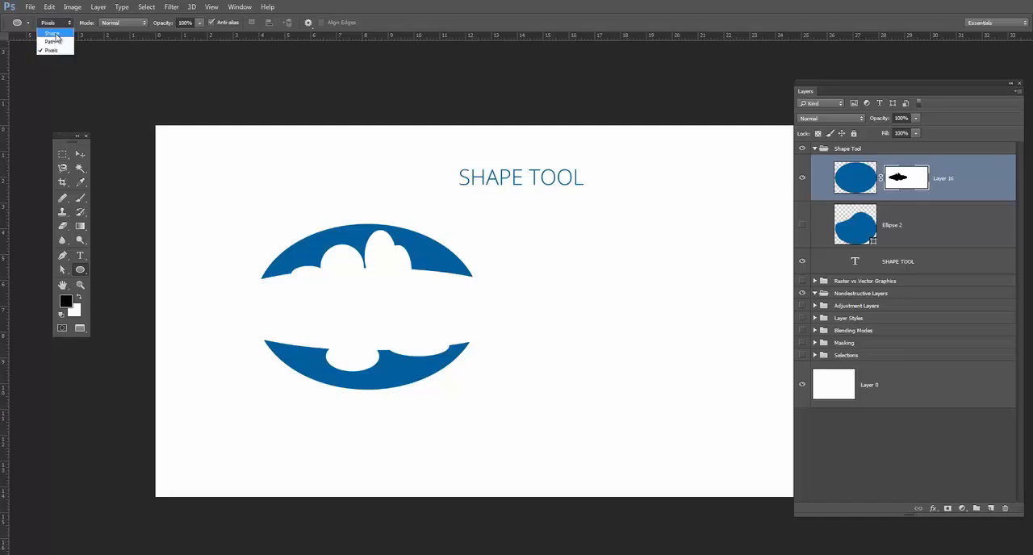
click(50, 32)
drag(290, 229, 460, 322)
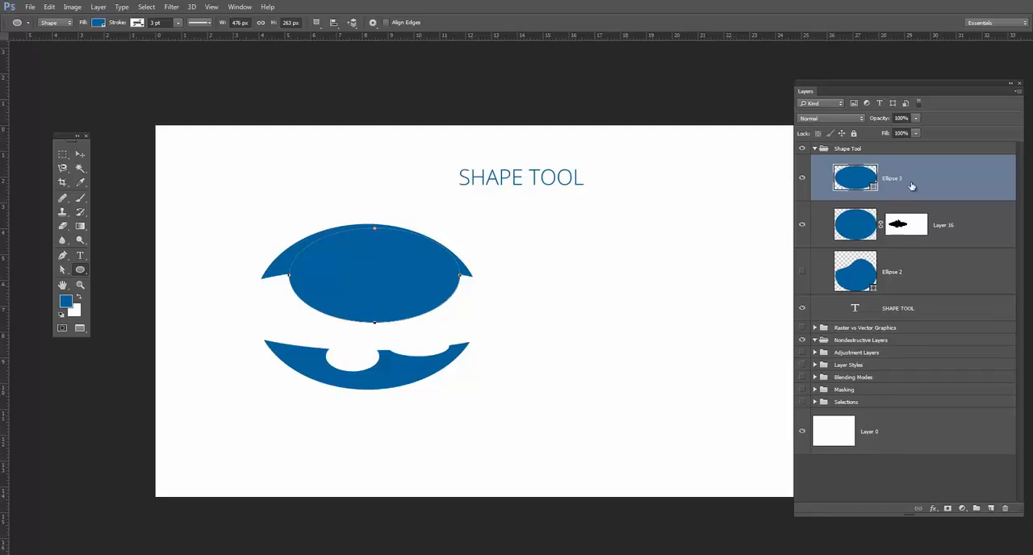
drag(939, 178, 1002, 509)
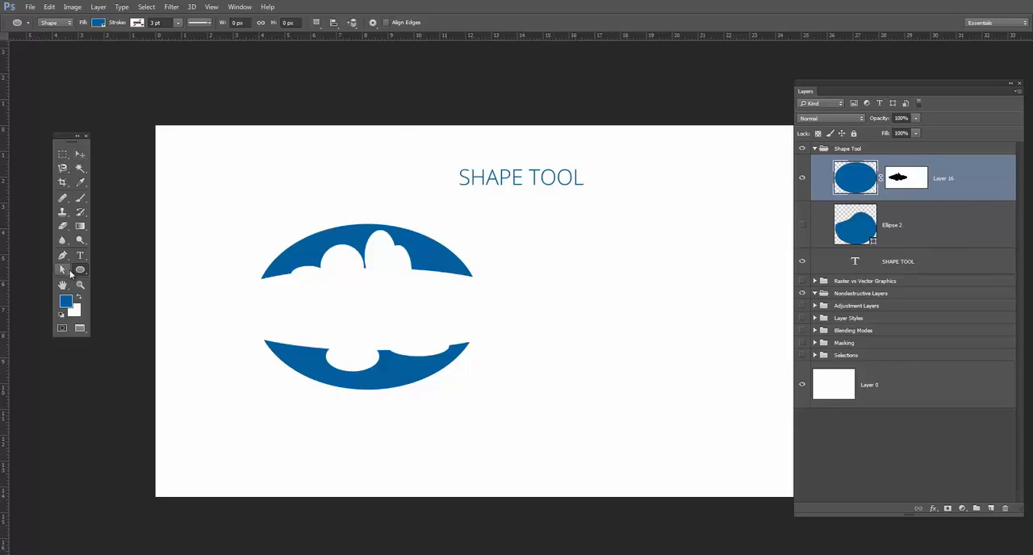
Hide the masked Layer 16 and show the Ellipse 2 layer again.
click(917, 172)
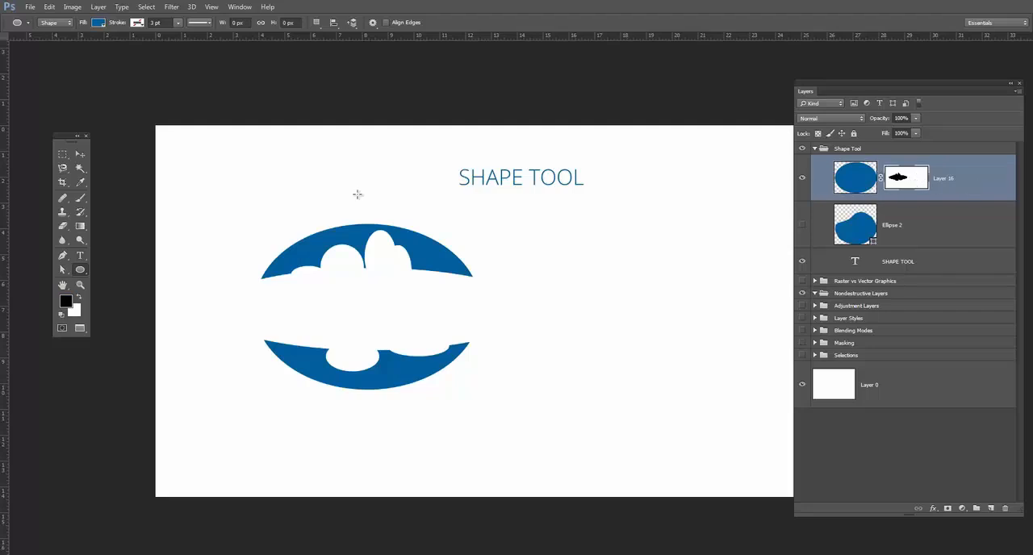
click(80, 154)
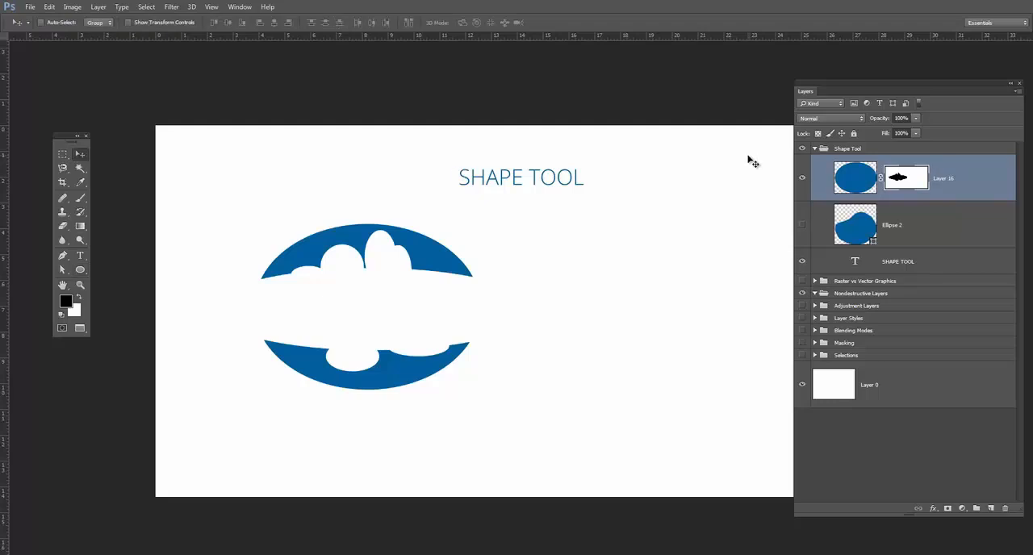
click(802, 177)
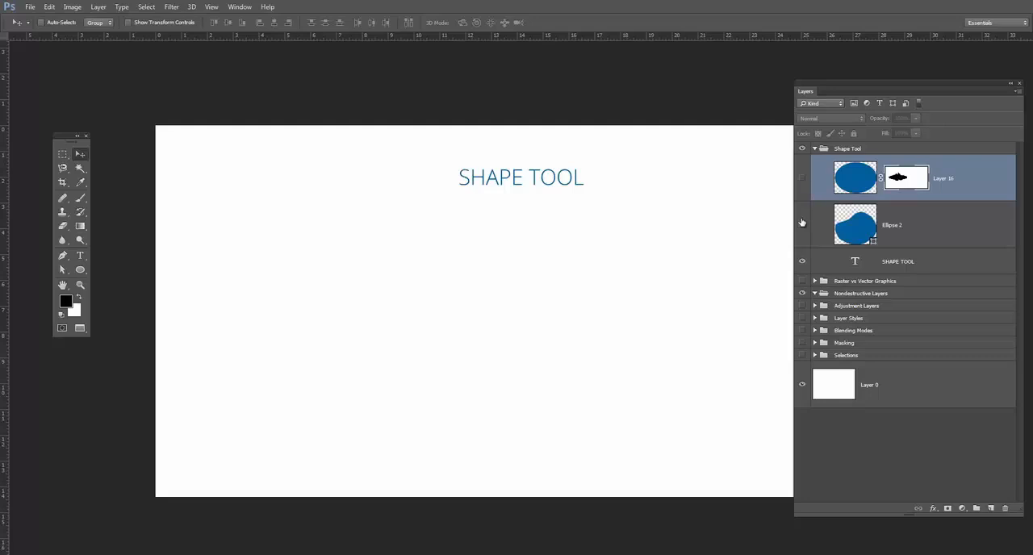
click(802, 223)
Move the vector shape on the Ellipse 2 layer leftward until it sits below the SHAPE TOOL title.
click(926, 234)
drag(643, 307, 530, 311)
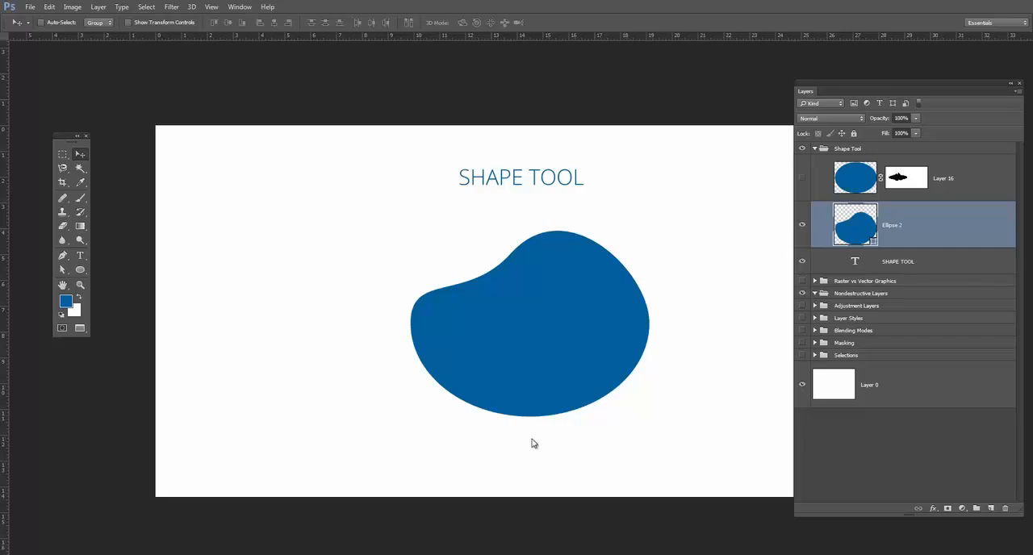
mouse_move(500, 322)
mouse_down()
mouse_move(457, 330)
mouse_move(482, 329)
mouse_move(492, 314)
mouse_move(486, 323)
mouse_up()
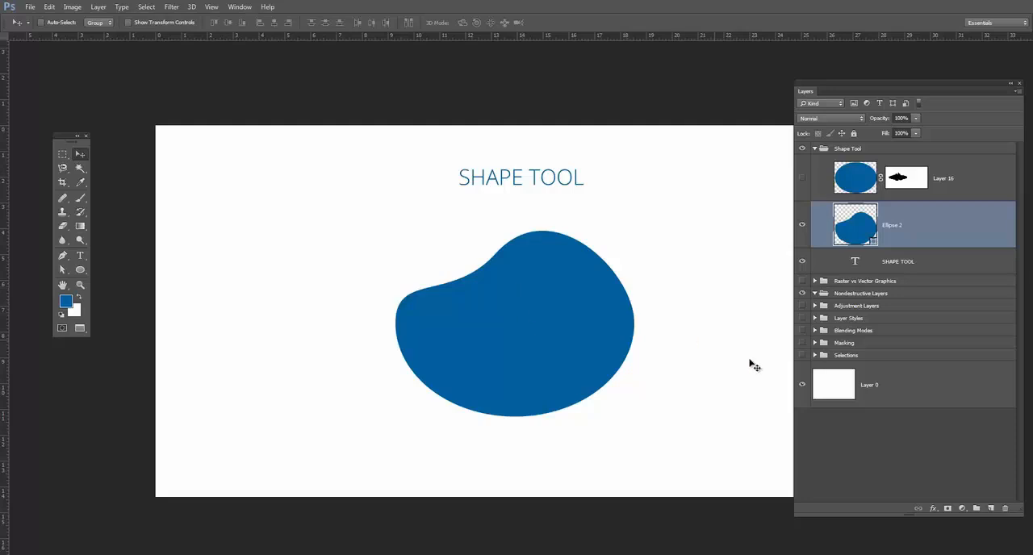
Add a layer mask to Ellipse 2, paint a black brush stroke on it, and delete the mask.
click(948, 509)
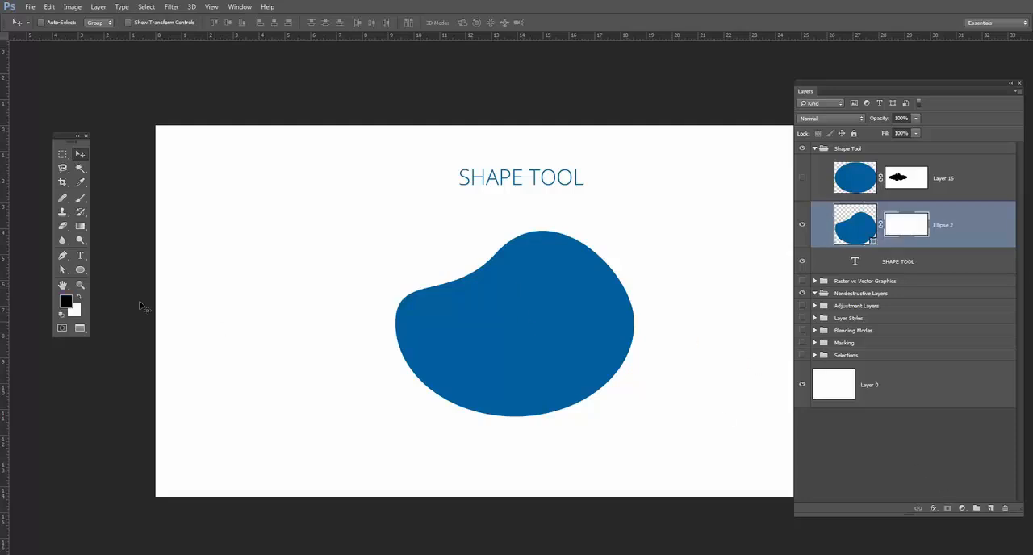
click(80, 198)
mouse_move(577, 347)
mouse_down()
mouse_move(492, 297)
mouse_move(562, 291)
mouse_move(565, 322)
mouse_move(374, 339)
mouse_move(615, 310)
mouse_up()
drag(907, 227, 1006, 509)
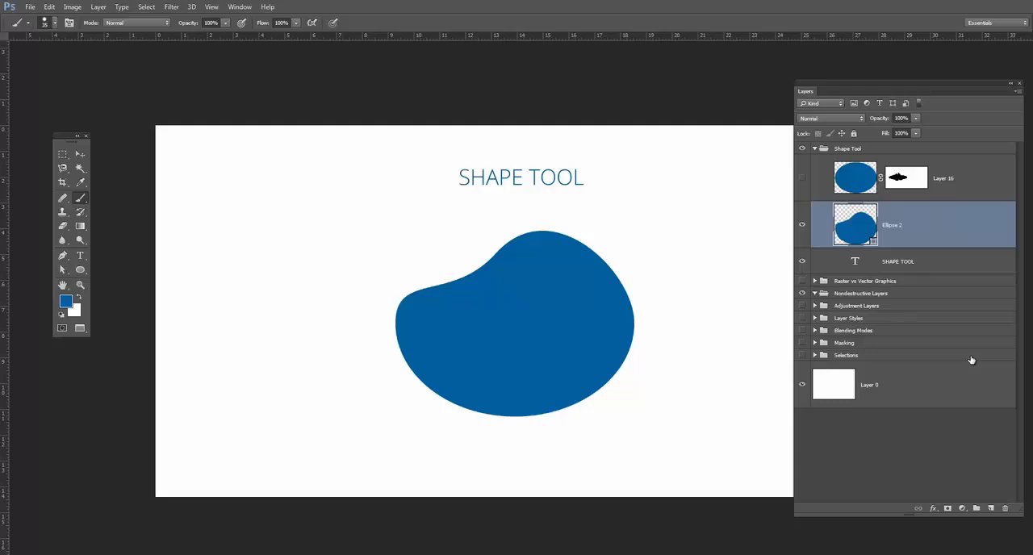
Nudge the vector shape on the Ellipse 2 layer slightly farther left.
click(80, 155)
drag(564, 277, 548, 278)
drag(544, 291, 557, 279)
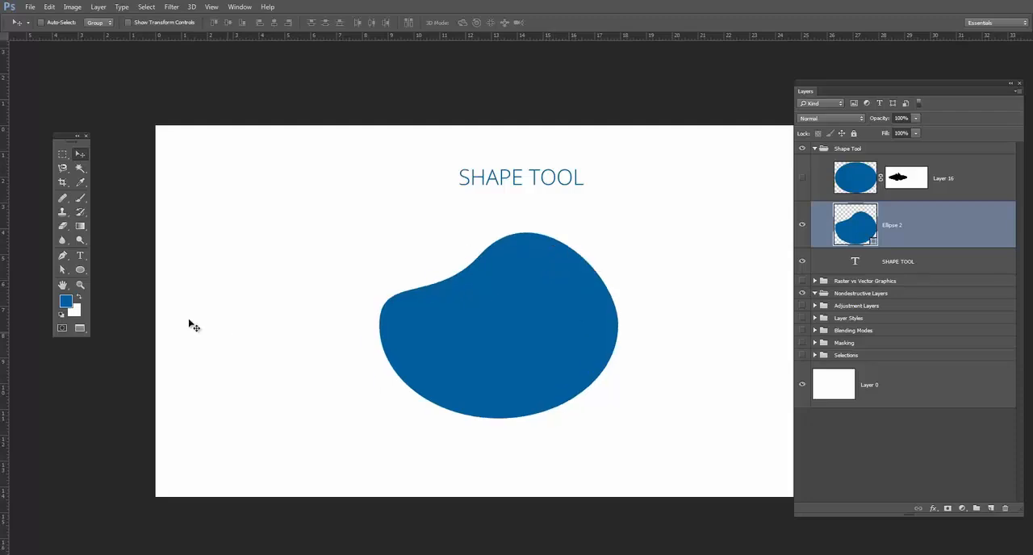
Subtract six elliptical cutouts, some overlapping its edge, from the vector shape on the Ellipse 2 layer with the Ellipse Tool.
click(80, 270)
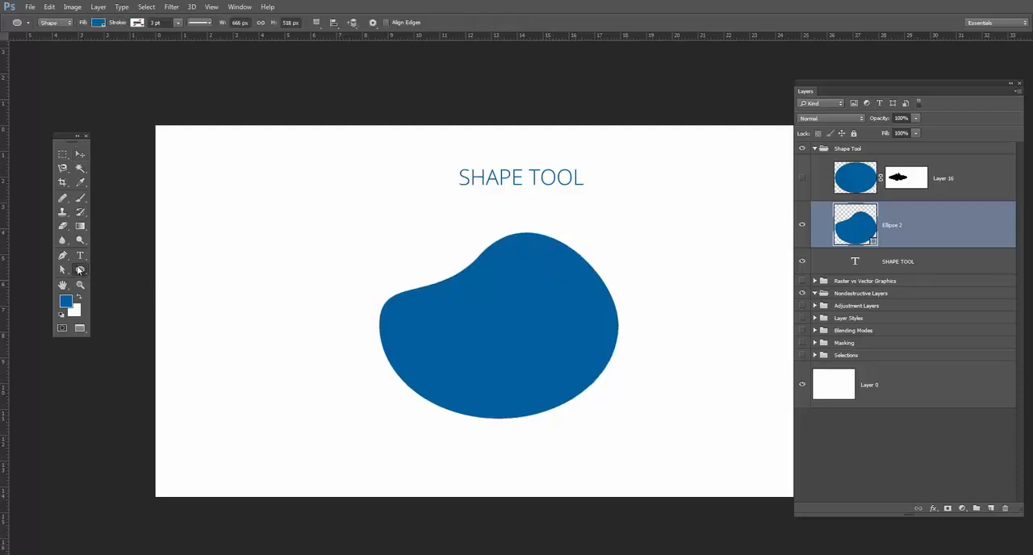
right_click(80, 271)
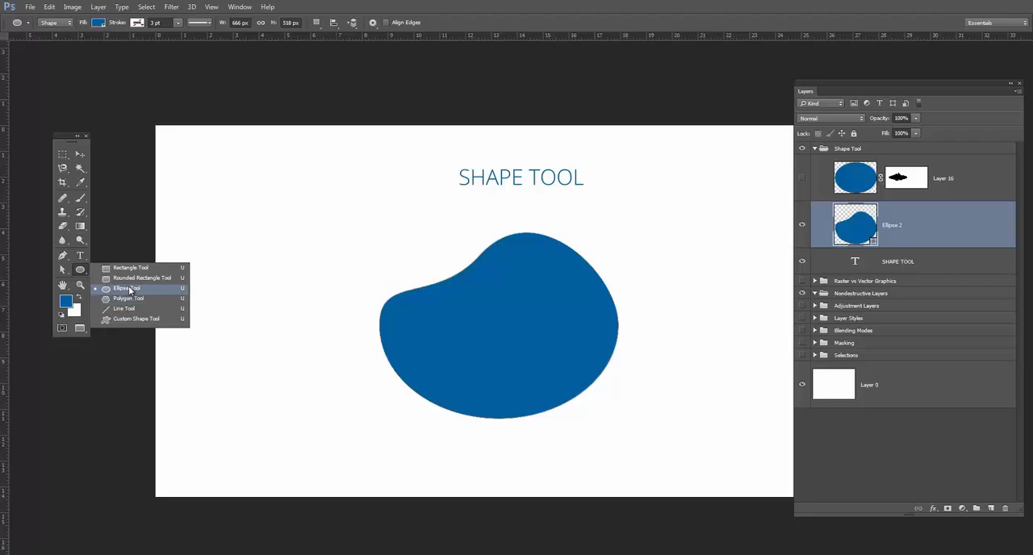
click(128, 289)
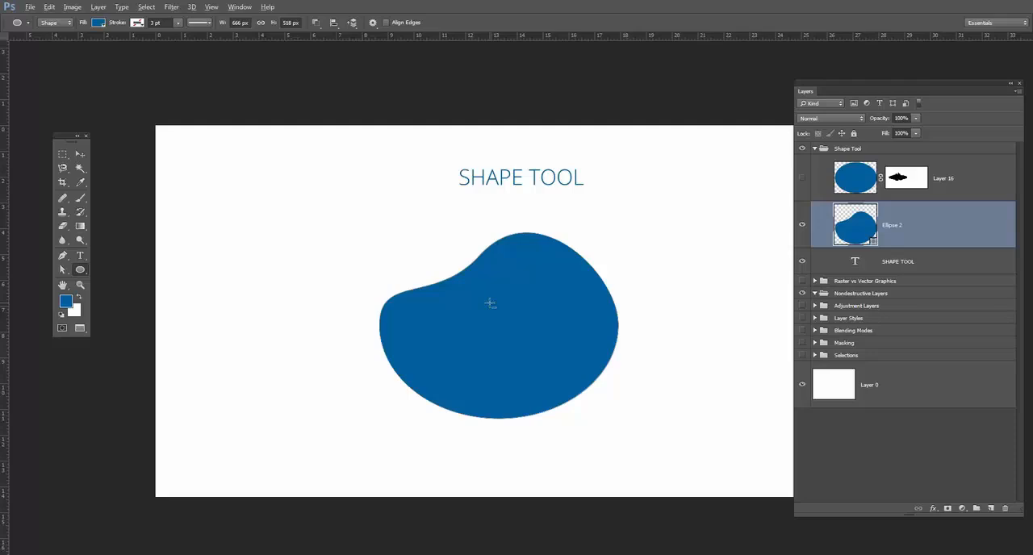
drag(436, 311, 458, 337)
drag(499, 267, 578, 354)
drag(598, 312, 638, 343)
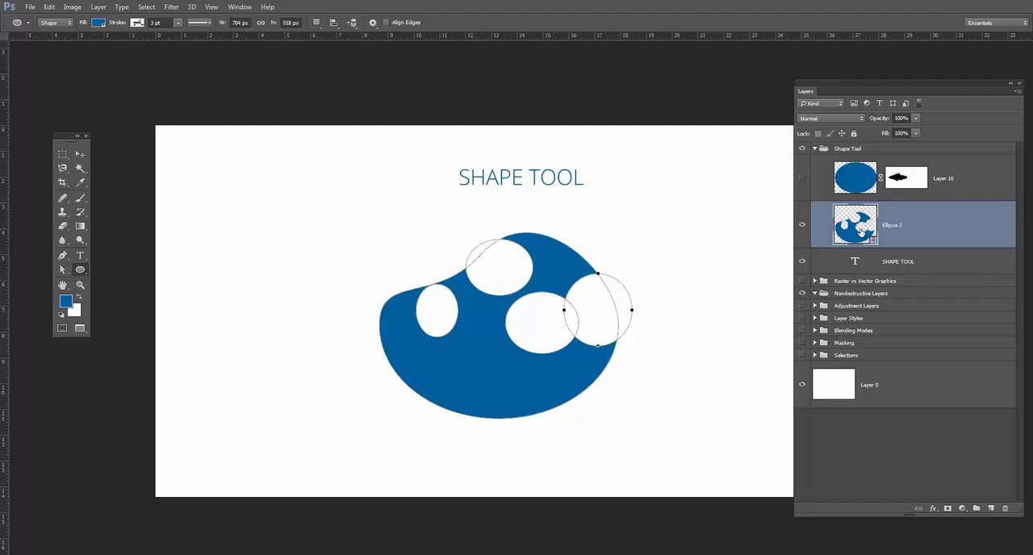
drag(461, 370, 488, 396)
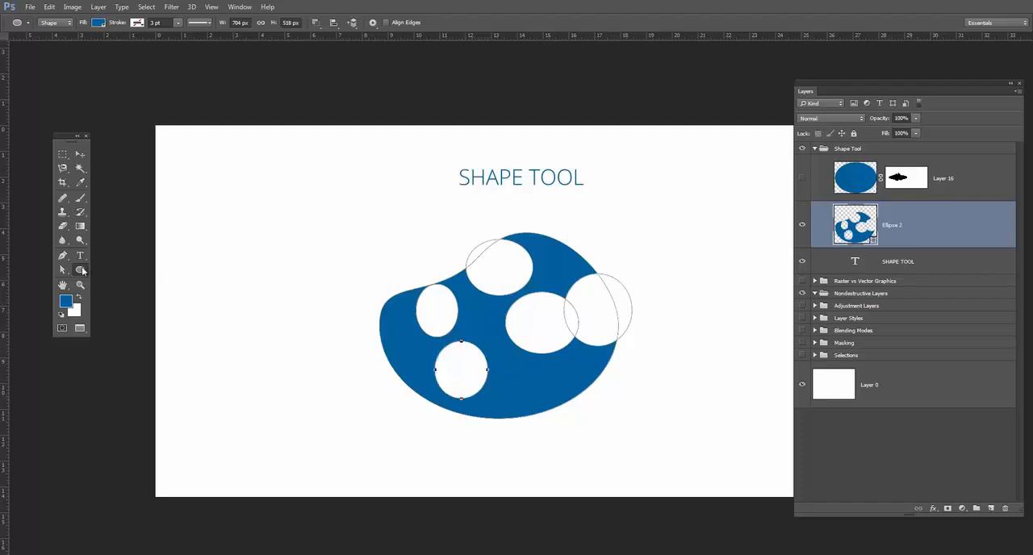
drag(530, 390, 563, 420)
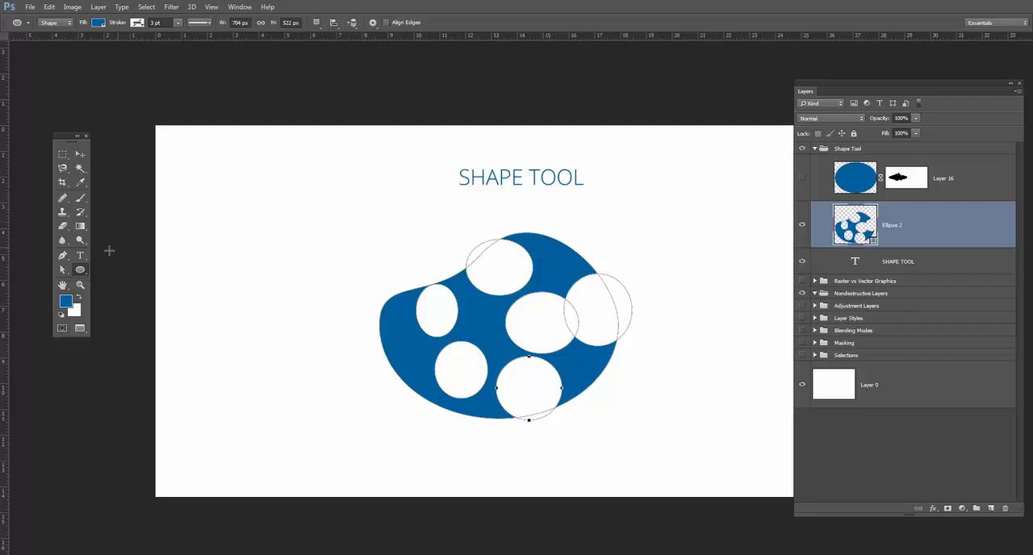
Reshape the lower-right elliptical cutout by one of its anchor points and move it down and right across the blue shape's edge.
click(62, 269)
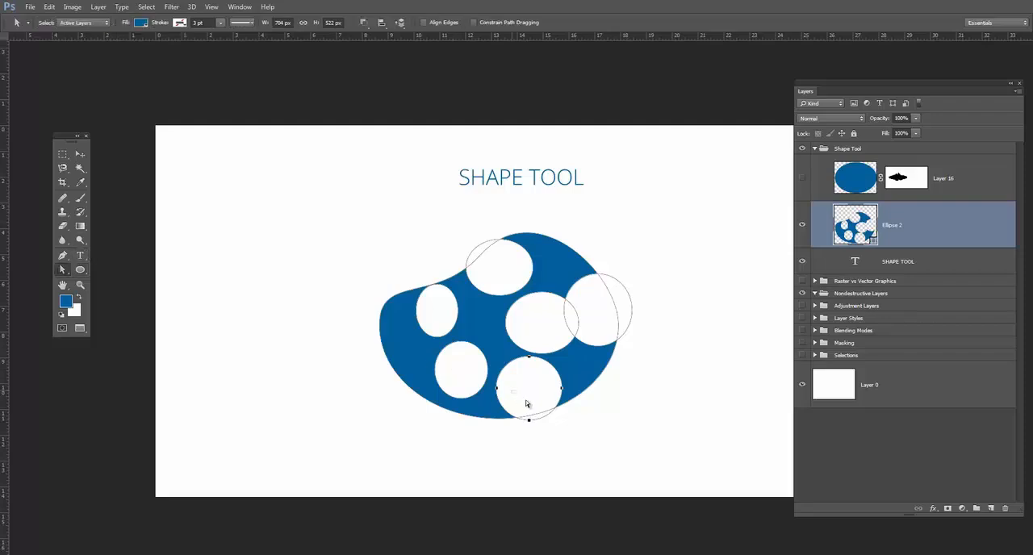
click(556, 389)
drag(563, 389, 567, 381)
key(Return)
key(Return)
drag(59, 273, 142, 279)
drag(546, 363, 563, 384)
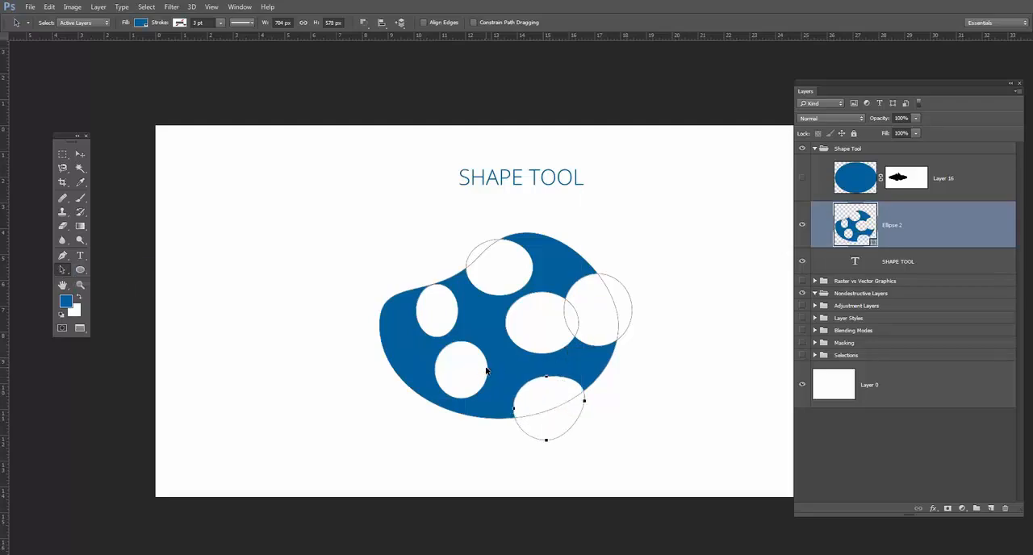
Move the lower-left cutout down over the blue shape's bottom edge and the leftmost cutout up-left over its upper-left edge.
drag(461, 341, 457, 368)
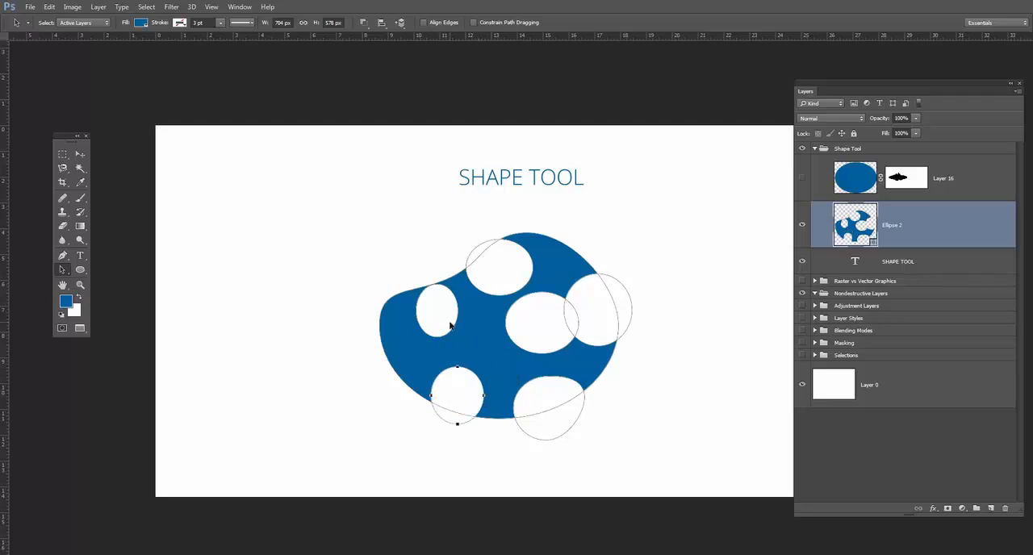
drag(431, 314, 405, 306)
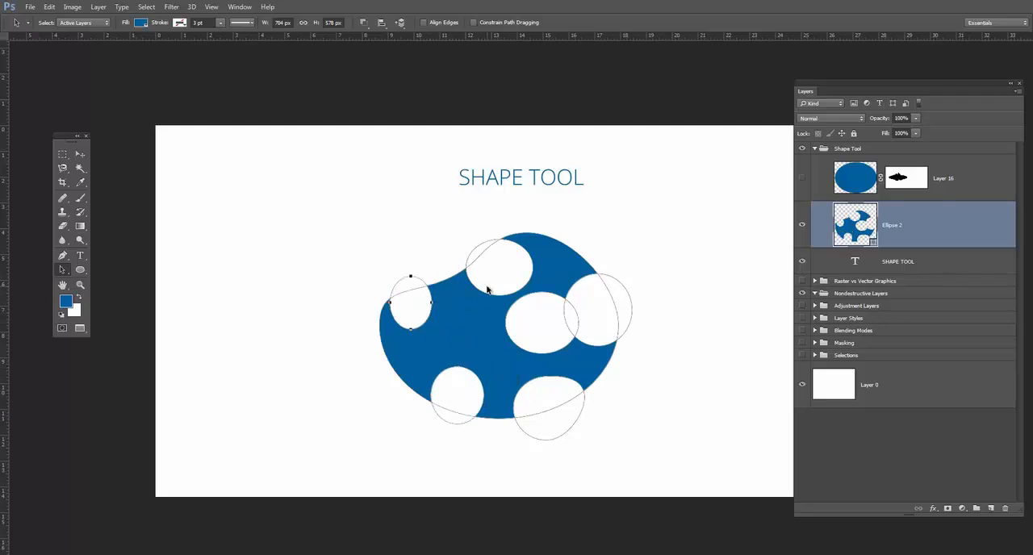
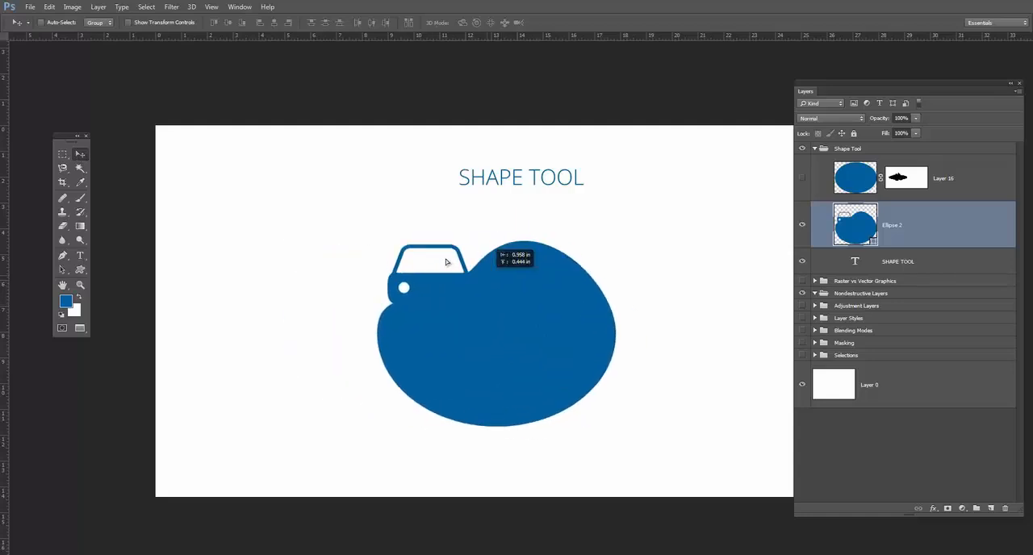
Subtract a second, larger car shape from the middle of the blue shape with the Custom Shape Tool.
click(78, 272)
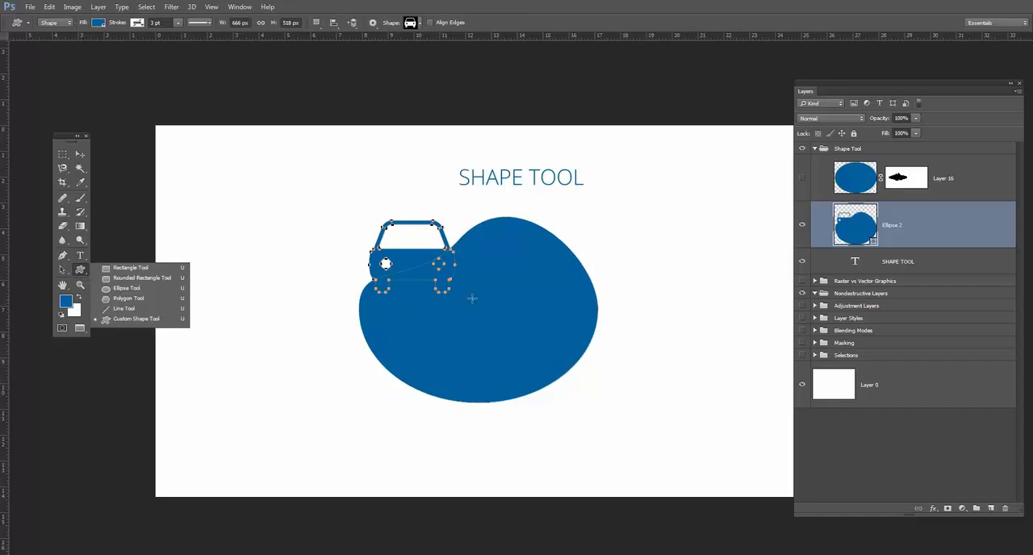
drag(482, 292, 564, 350)
key(alt+space)
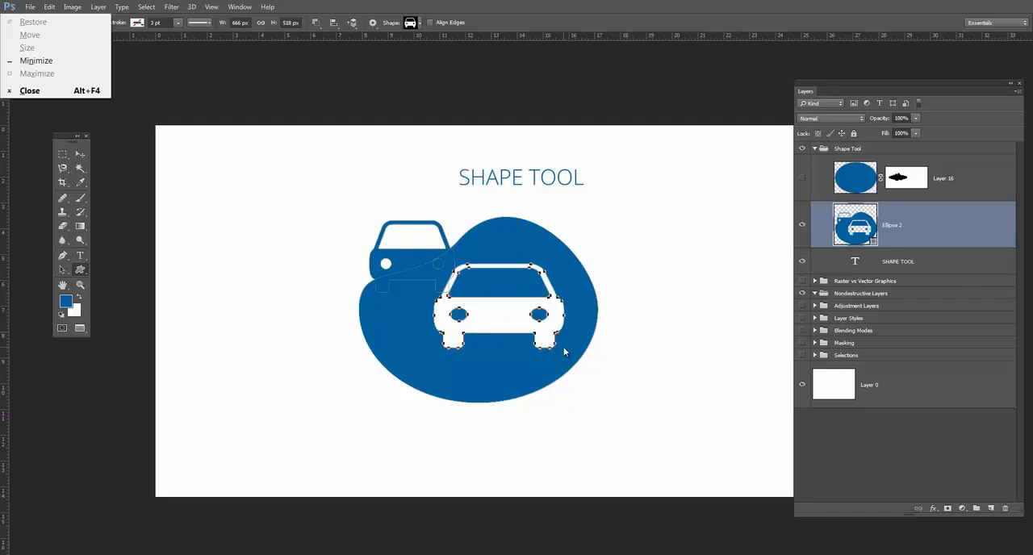
key(Escape)
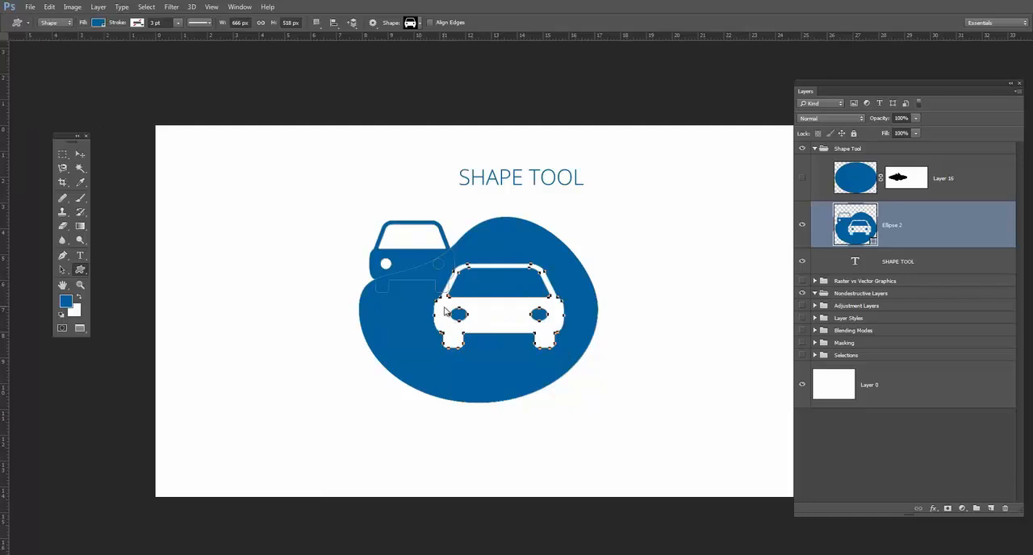
Move the subtracted car path down so its wheels reach the blue shape's bottom edge, using the Path Selection Tool.
click(80, 153)
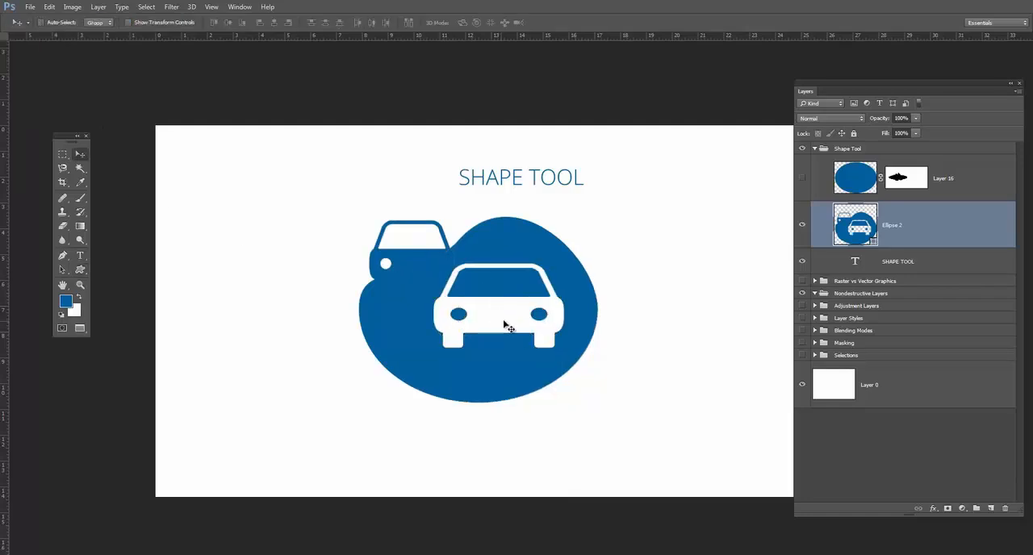
click(63, 273)
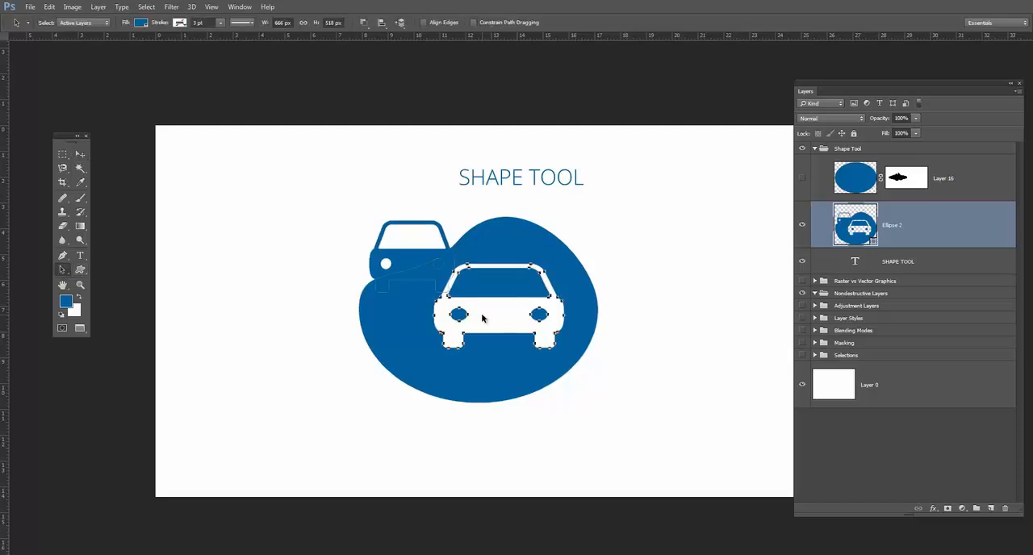
drag(481, 329, 455, 374)
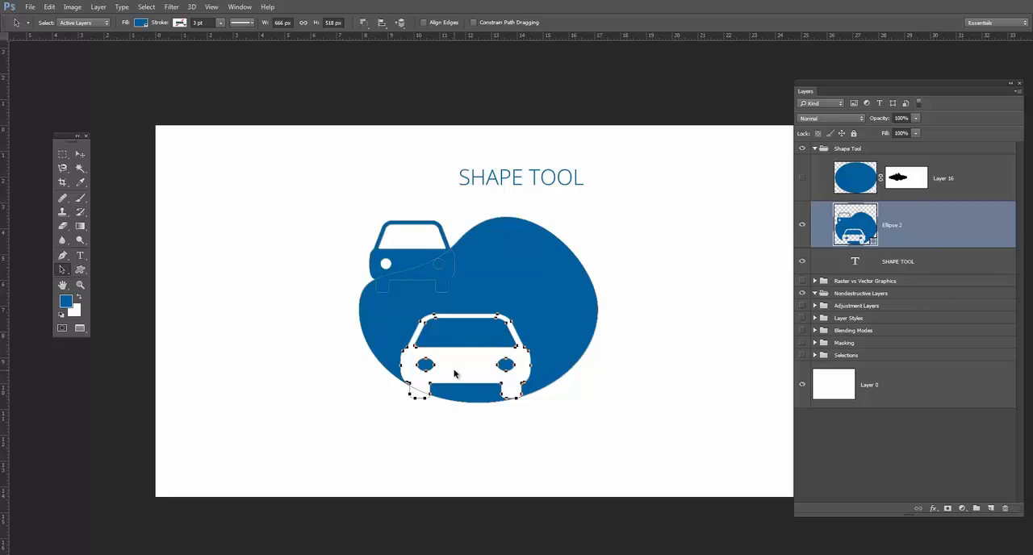
drag(517, 352, 492, 356)
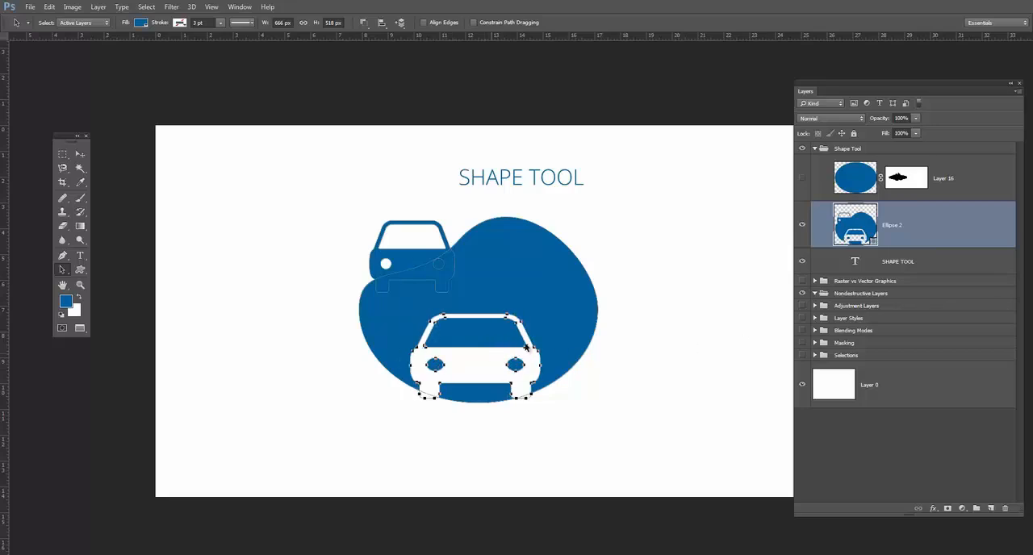
Add a new layer directly above the SHAPE TOOL text layer and set the foreground color to yellow for the Ellipse Tool.
click(915, 268)
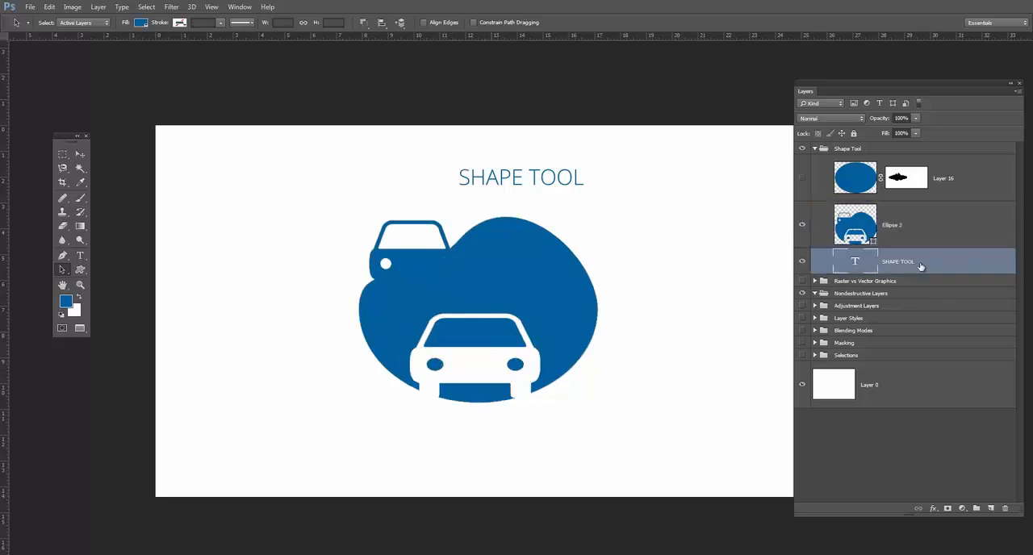
click(992, 508)
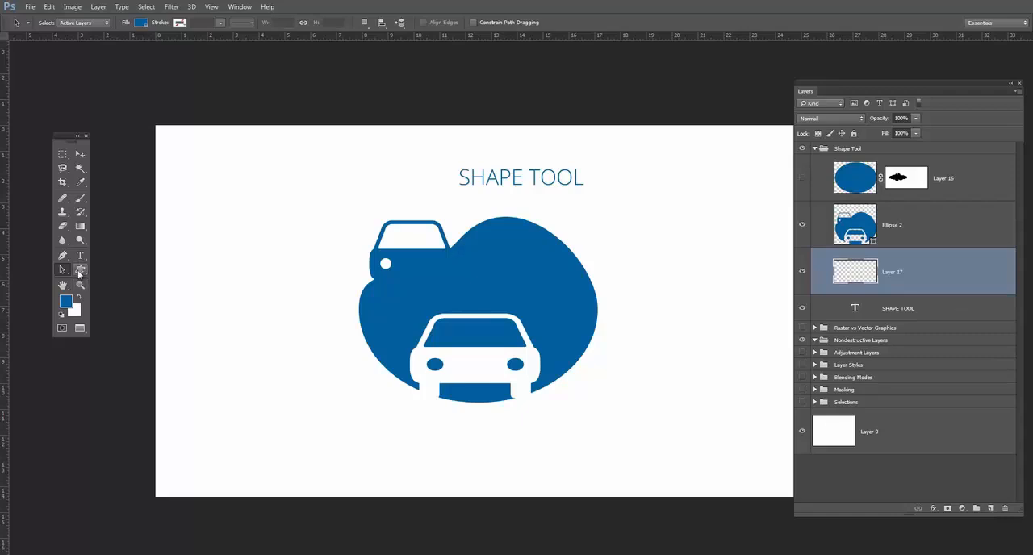
click(80, 270)
click(128, 289)
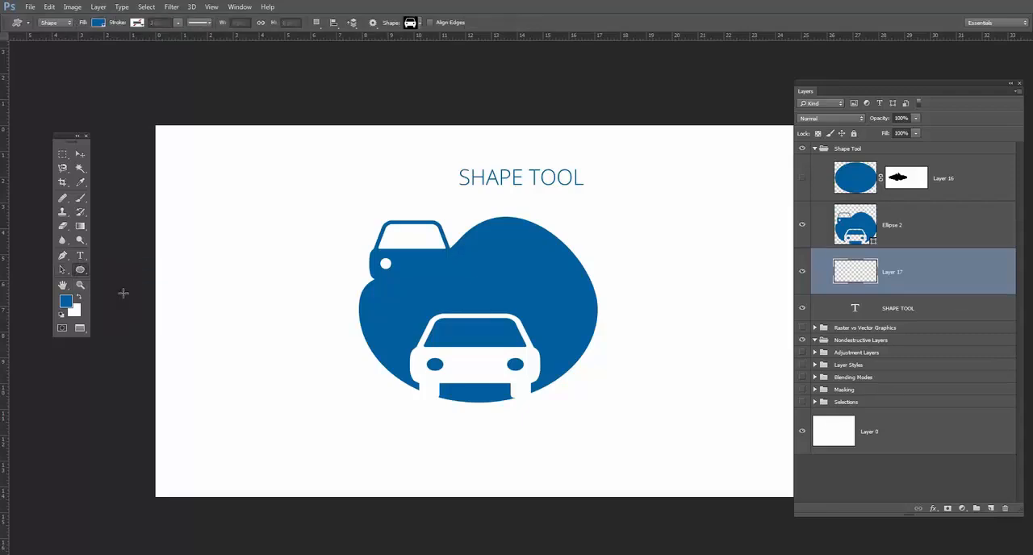
click(66, 301)
drag(886, 405, 886, 425)
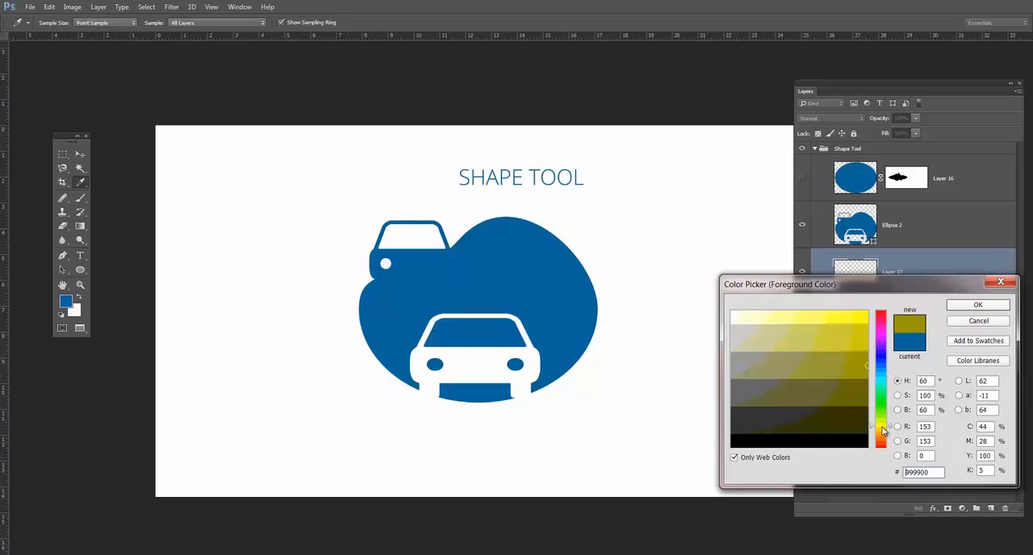
click(860, 334)
click(980, 306)
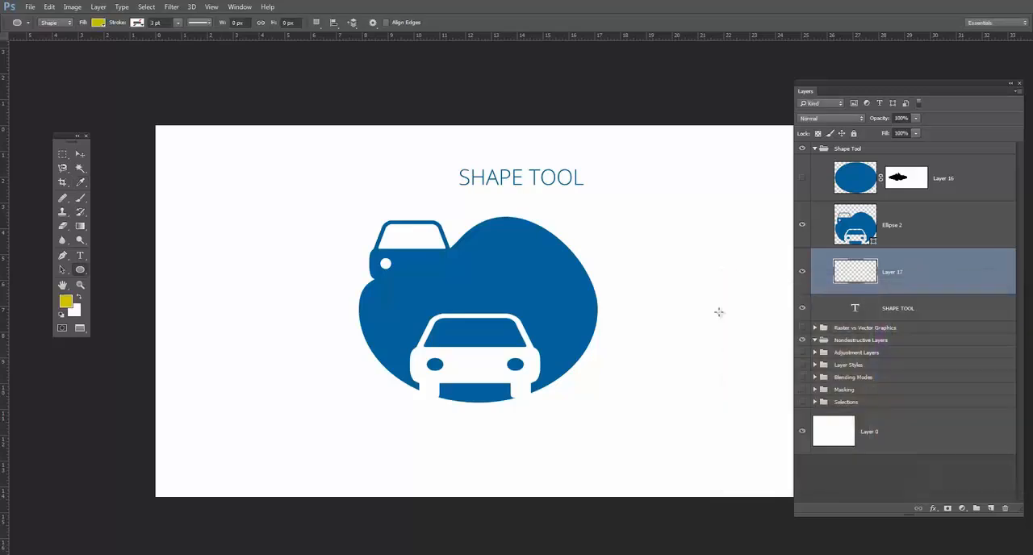
Draw a yellow ellipse about 863 × 538 px behind the blue shape and move it to the left.
drag(332, 214, 643, 409)
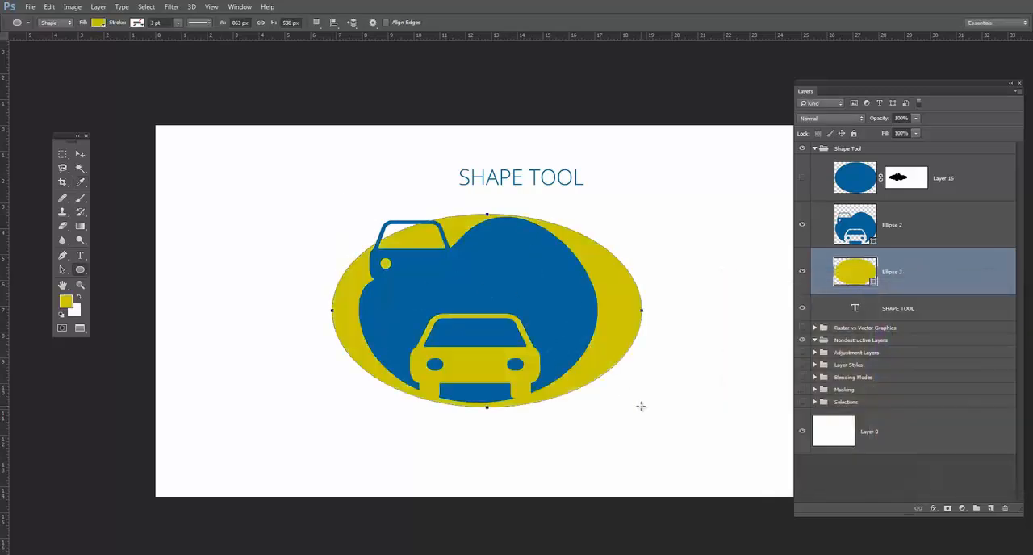
key(v)
drag(638, 305, 495, 331)
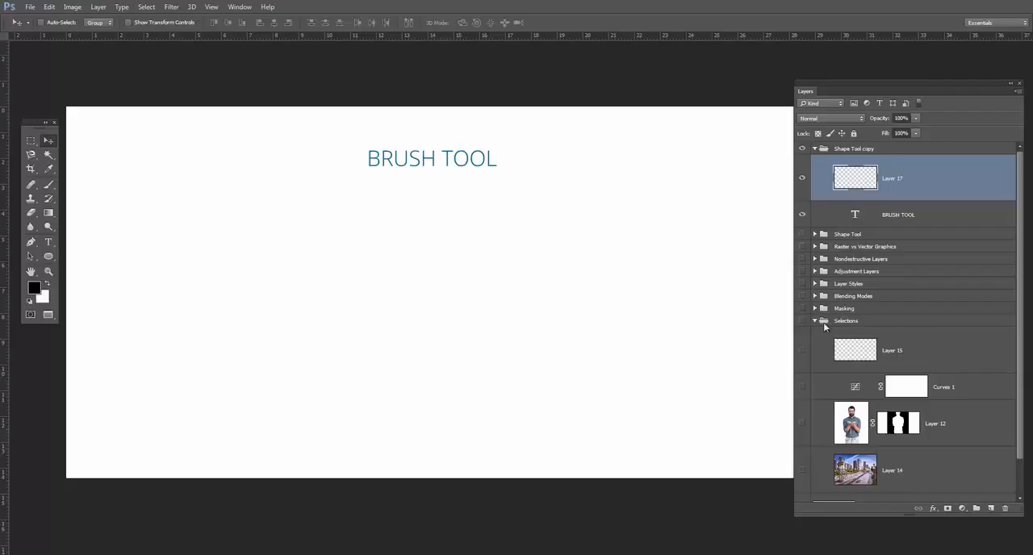
Collapse the Selections layer group and shift the Layers panel down slightly.
click(815, 322)
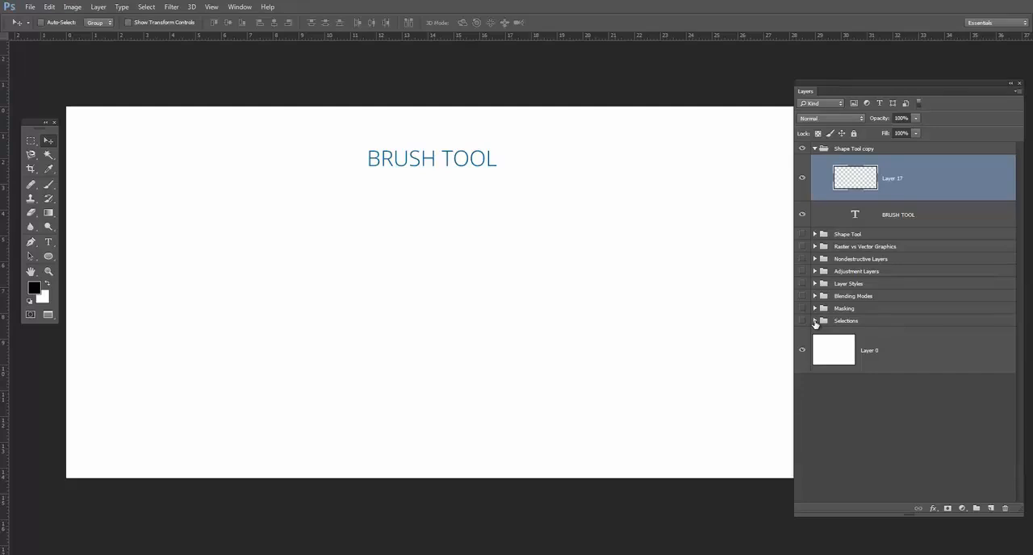
drag(864, 80, 859, 86)
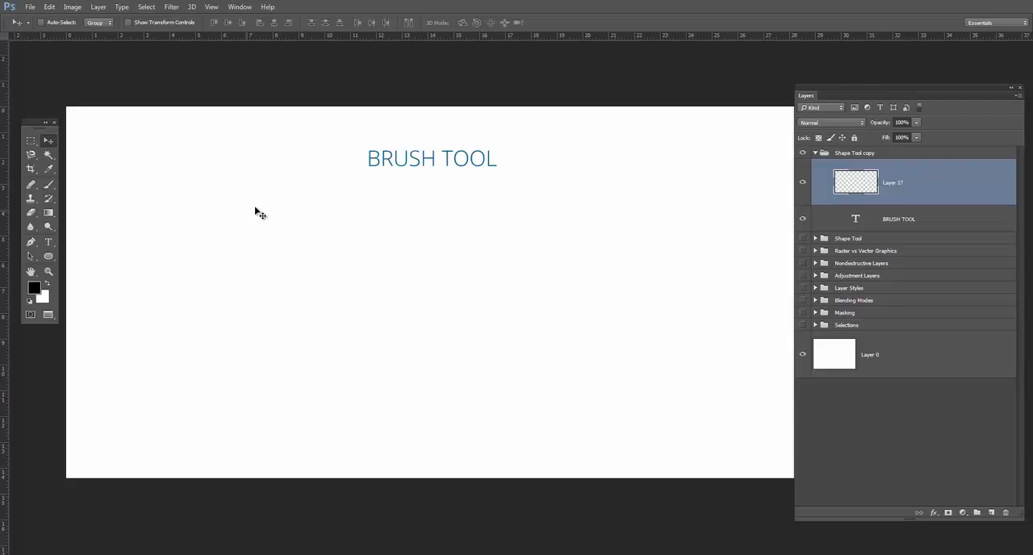
Paint a soft black stroke across the lower canvas on Layer 17 with a 97 px round brush at 0% hardness.
click(54, 187)
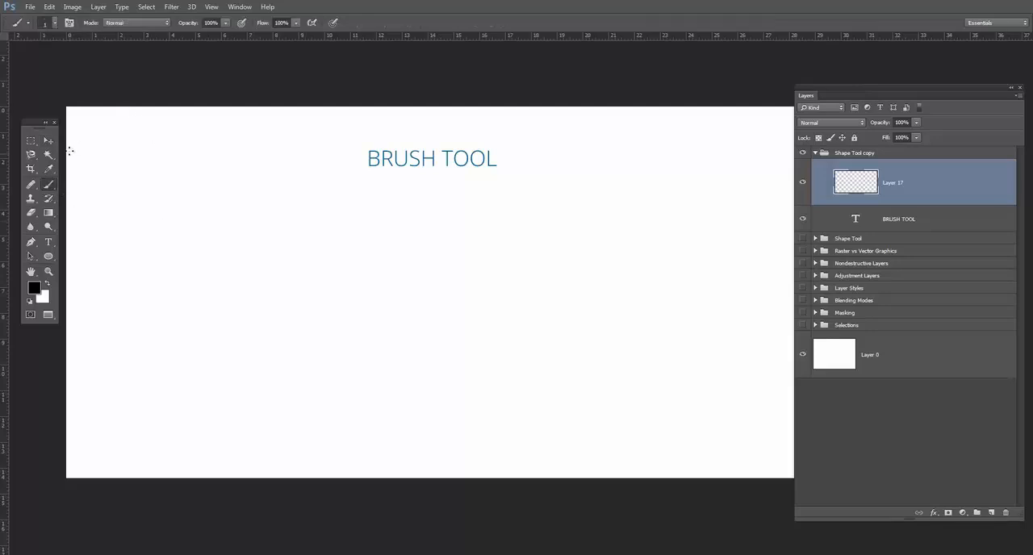
click(56, 24)
click(55, 24)
click(56, 25)
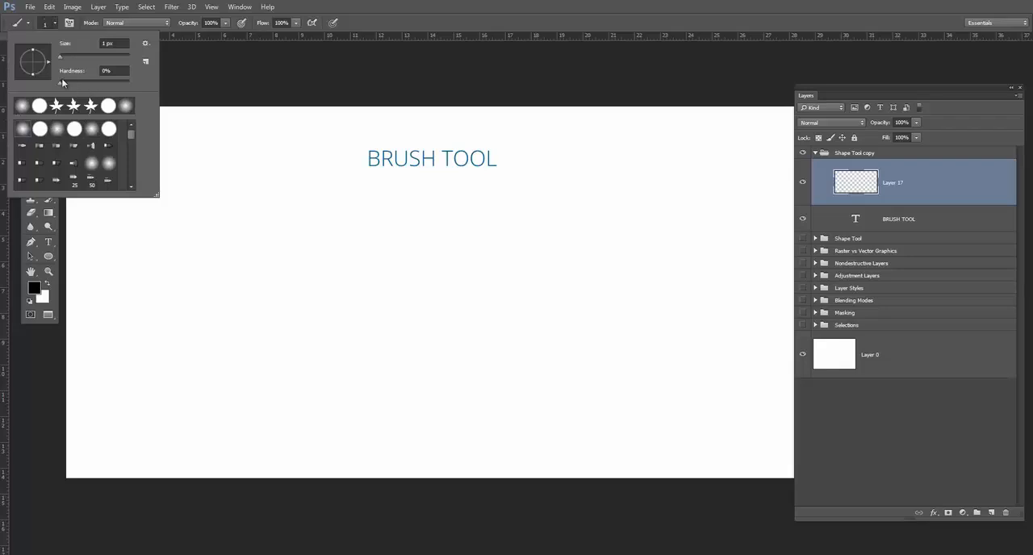
drag(61, 82, 124, 82)
drag(60, 57, 77, 57)
drag(64, 83, 58, 83)
click(454, 367)
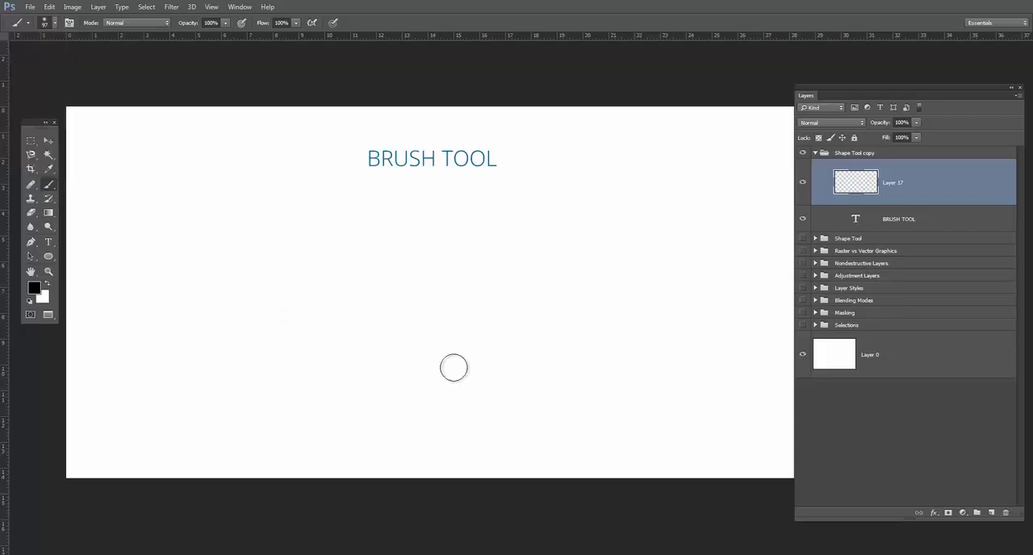
drag(155, 349, 632, 373)
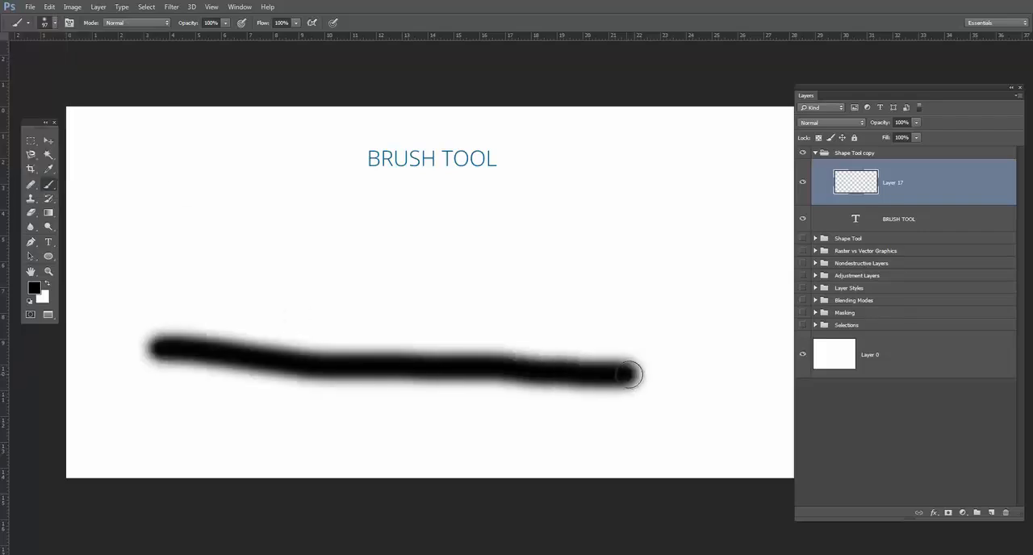
Paint a hard-edged black stroke above the soft one with the 97 px brush at 100% hardness.
click(56, 24)
drag(144, 249, 644, 289)
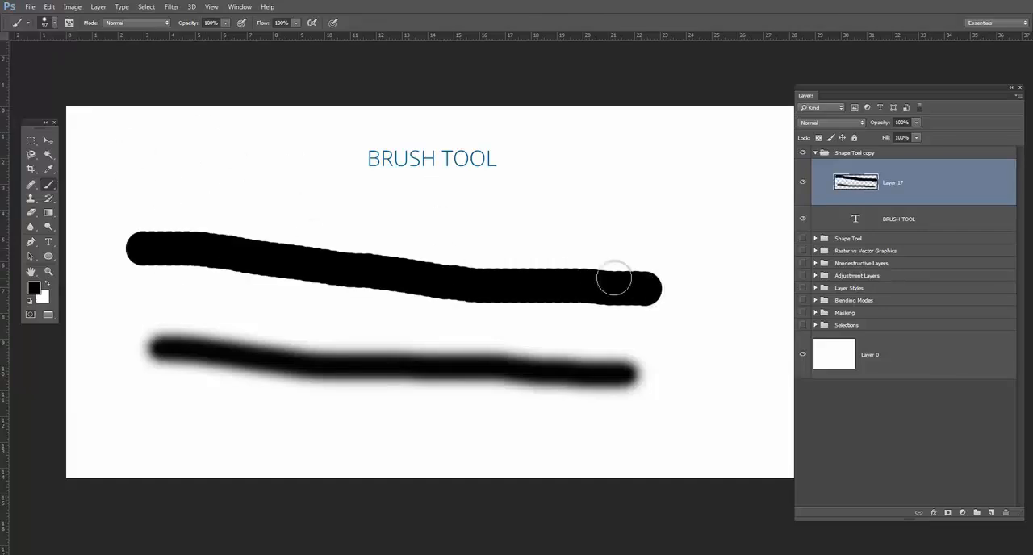
click(55, 24)
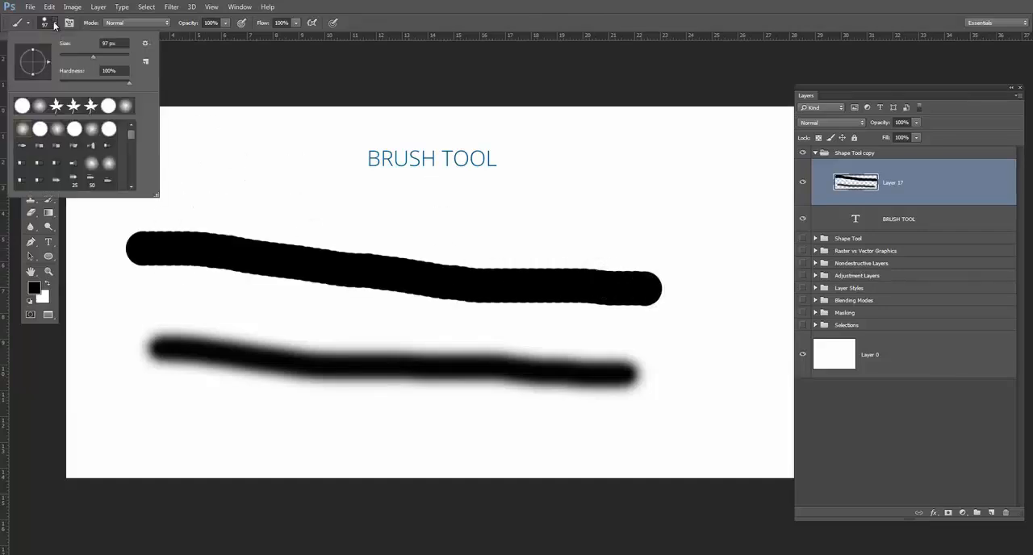
click(55, 24)
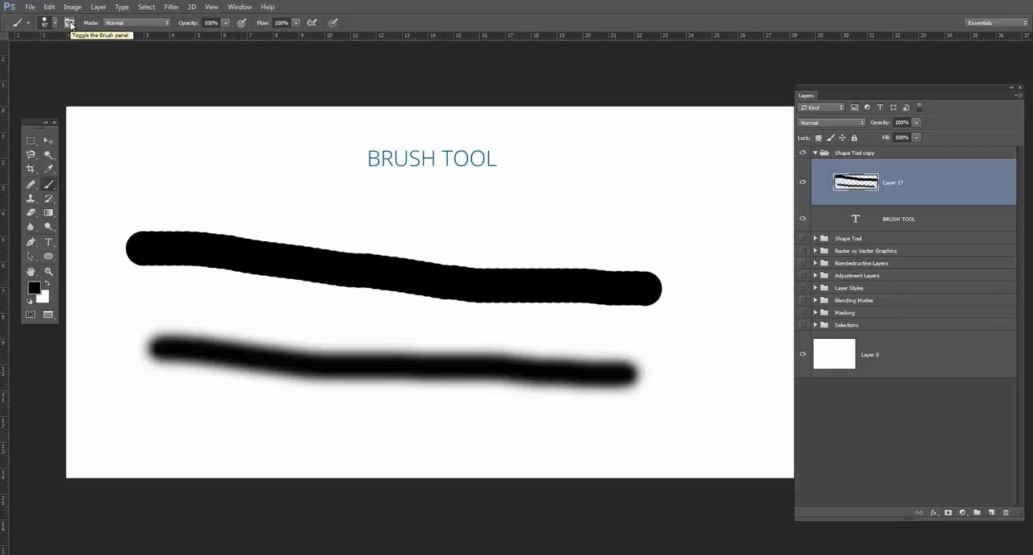
Show the detailed brush settings, choose the 25 px Round Fan bristle tip and paint several strokes on the upper canvas.
click(69, 23)
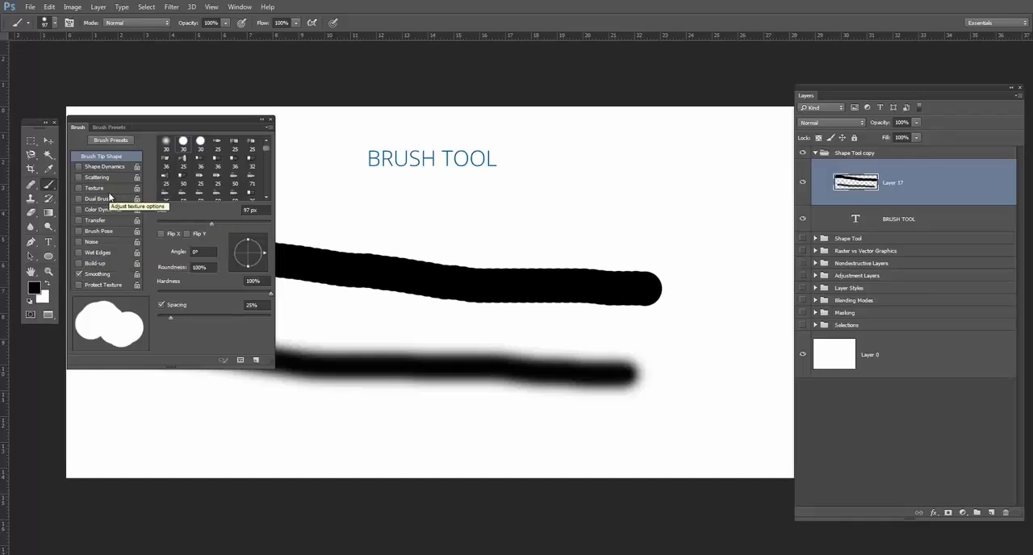
click(183, 160)
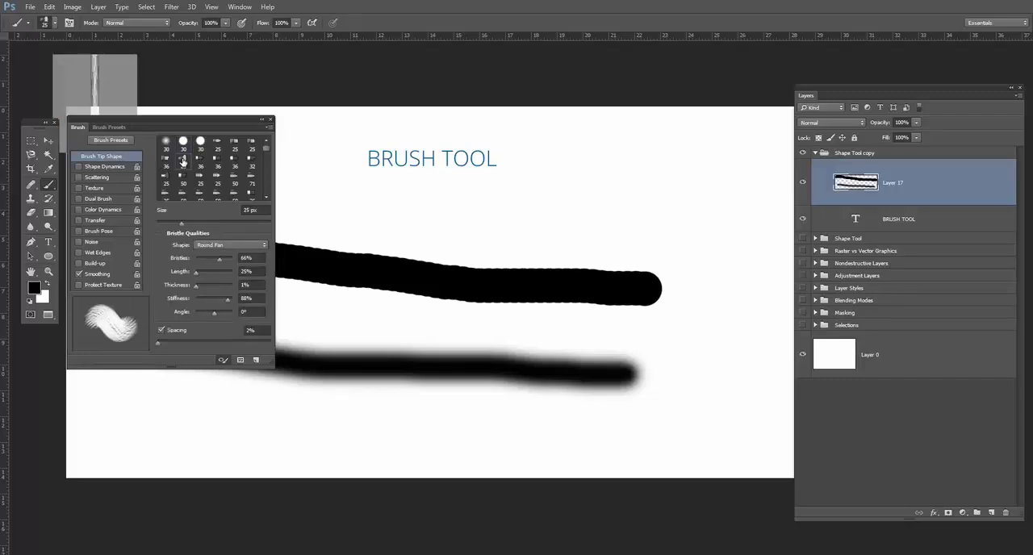
drag(622, 192, 662, 270)
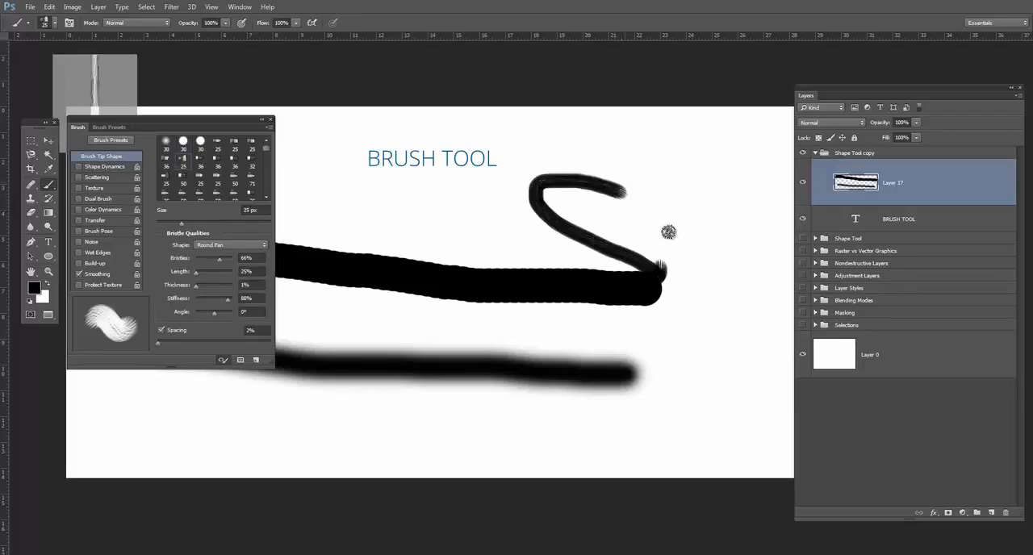
drag(669, 233, 623, 179)
drag(514, 215, 436, 223)
Paint a diagonal stroke with the 25 px Erodible Round tip and a longer one beside it with another tip.
click(215, 176)
click(218, 175)
drag(310, 203, 382, 257)
scroll(221, 187, down, 1)
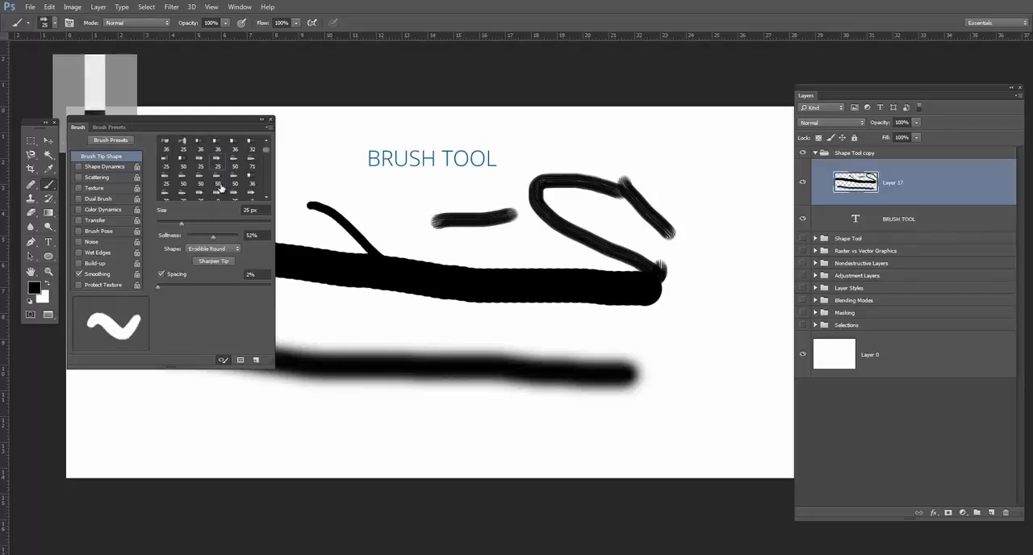
click(217, 178)
drag(323, 187, 440, 269)
Paint thin crossing diagonal lines above the hard stroke with the 20 px Erodible Point tip.
scroll(216, 181, down, 1)
click(200, 181)
drag(401, 190, 466, 243)
mouse_move(410, 203)
mouse_down()
mouse_move(431, 268)
mouse_move(493, 263)
mouse_move(465, 248)
mouse_up()
Paint a thin diagonal stroke down to the hard black stroke with the 14 px brush tip.
scroll(180, 172, down, 1)
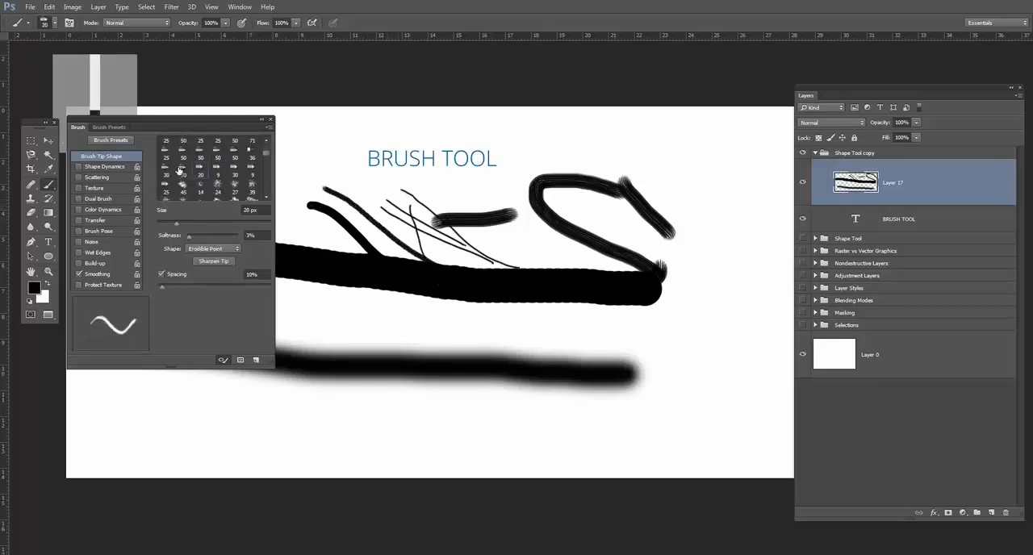
click(201, 185)
drag(321, 213, 415, 260)
Paint a rough stroke and scatter several single dabs around the upper canvas with the 59 px spatter tip.
scroll(216, 174, down, 1)
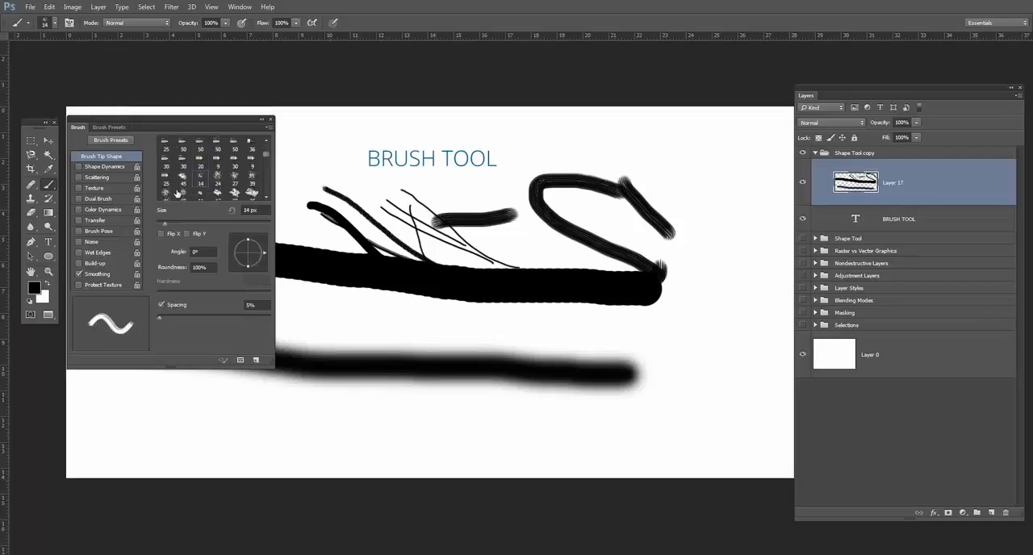
click(183, 185)
drag(360, 202, 408, 253)
click(386, 245)
click(305, 236)
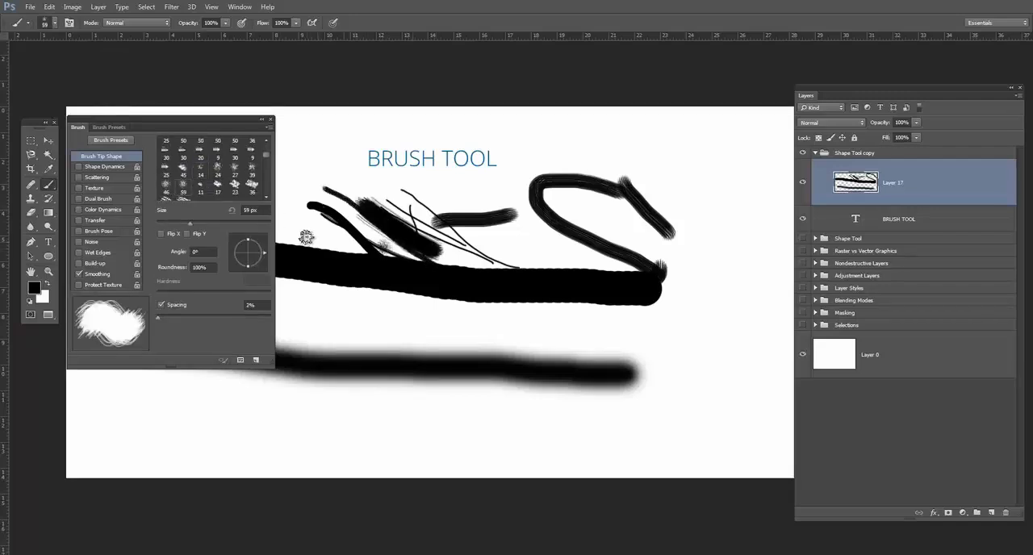
click(565, 205)
click(646, 192)
click(663, 196)
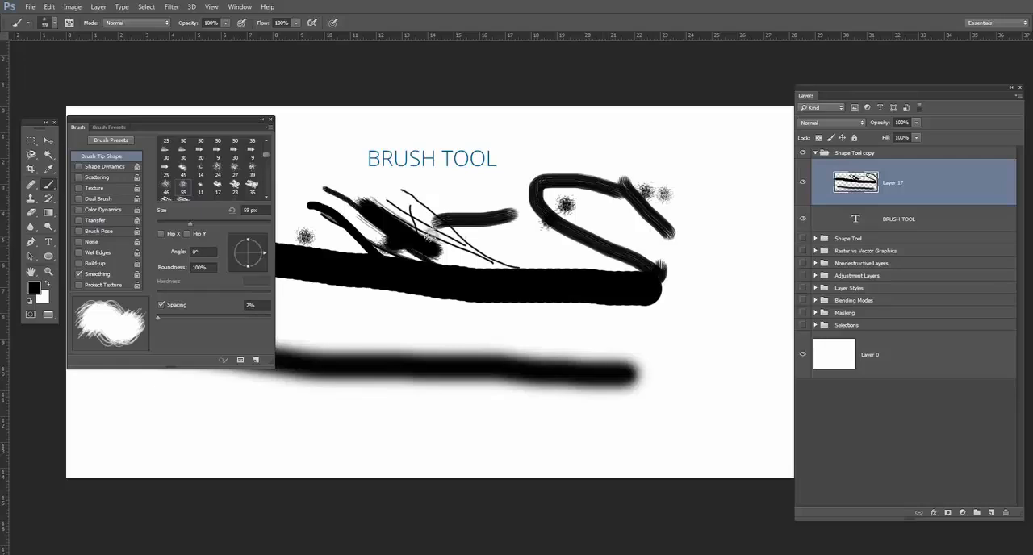
Paint a heavy horizontal stroke with another textured tip and spread grass blades over the strokes with the 134 px grass tip.
scroll(181, 173, down, 1)
click(183, 184)
mouse_move(395, 221)
mouse_down()
mouse_move(562, 259)
mouse_move(604, 230)
mouse_up()
scroll(209, 179, down, 1)
click(217, 181)
mouse_move(325, 201)
mouse_down()
mouse_move(482, 248)
mouse_move(615, 229)
mouse_move(704, 288)
mouse_move(479, 336)
mouse_move(527, 426)
mouse_move(365, 269)
mouse_move(356, 354)
mouse_move(518, 370)
mouse_move(466, 278)
mouse_move(645, 358)
mouse_move(414, 362)
mouse_move(282, 273)
mouse_move(469, 376)
mouse_up()
Choose the 95 px leaf-like brush tip and paint a looping trail of gray leaves around the canvas.
scroll(173, 167, down, 2)
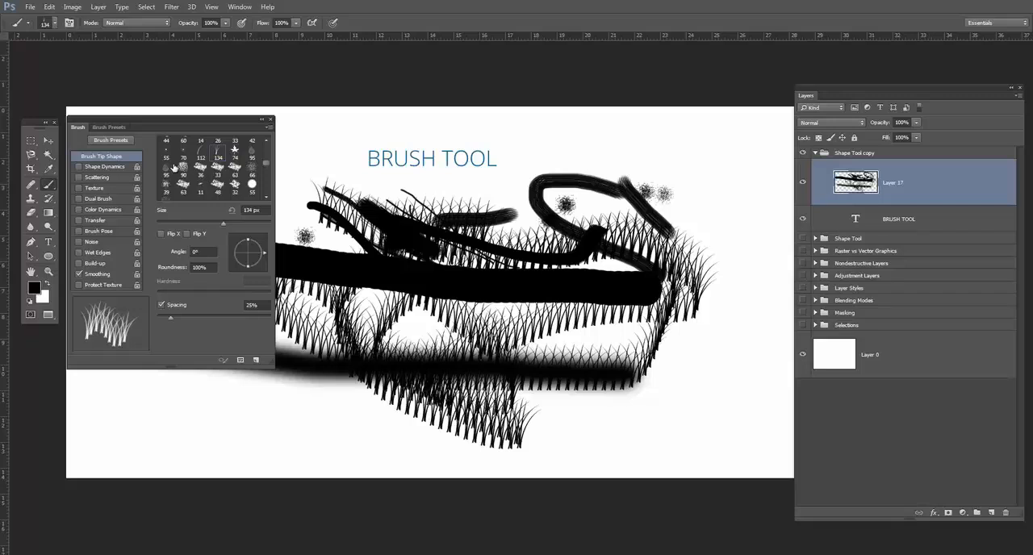
click(167, 171)
mouse_move(457, 231)
mouse_down()
mouse_move(496, 262)
mouse_move(443, 313)
mouse_move(308, 201)
mouse_move(284, 155)
mouse_move(360, 147)
mouse_move(531, 215)
mouse_move(701, 170)
mouse_move(588, 207)
mouse_move(369, 397)
mouse_move(565, 395)
mouse_up()
scroll(218, 170, up, 4)
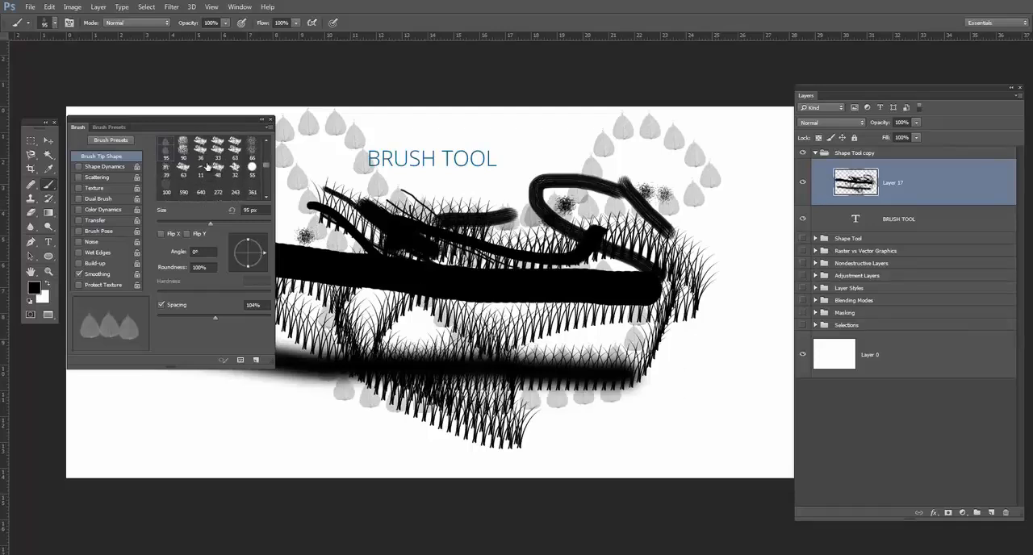
Delete Layer 17 with all its test strokes and look through the available brush tips.
mouse_move(940, 191)
mouse_down()
mouse_move(953, 373)
mouse_move(1006, 513)
mouse_up()
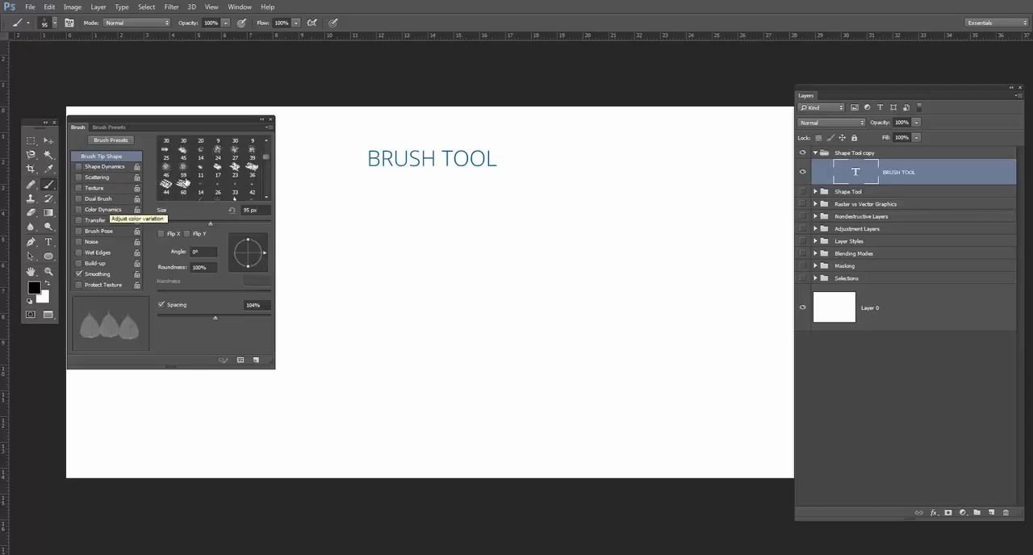
scroll(208, 175, up, 2)
scroll(209, 174, down, 4)
scroll(209, 175, down, 3)
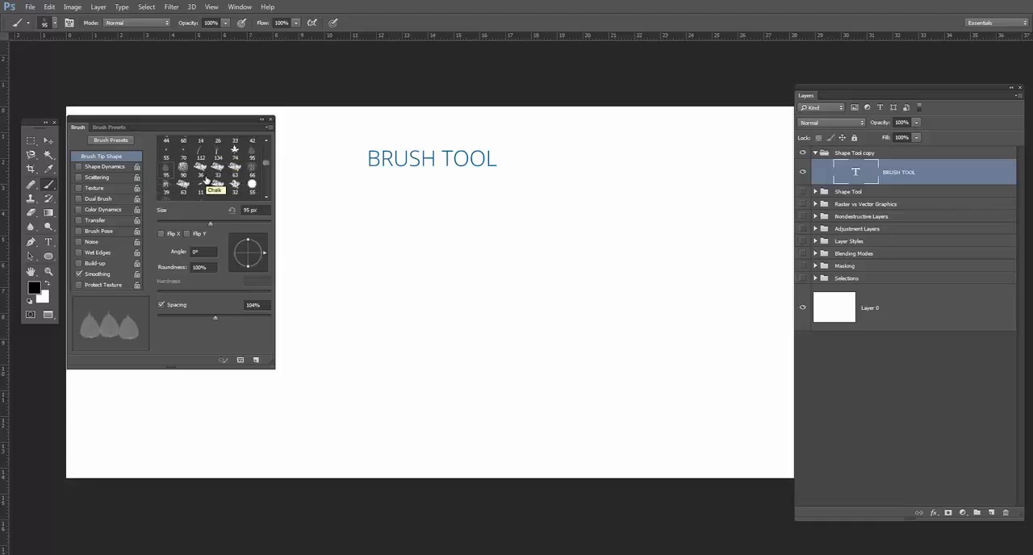
Choose the Scattered Maple Leaves brush tip and set its spacing to 127% and its size to 98 px.
scroll(234, 173, up, 1)
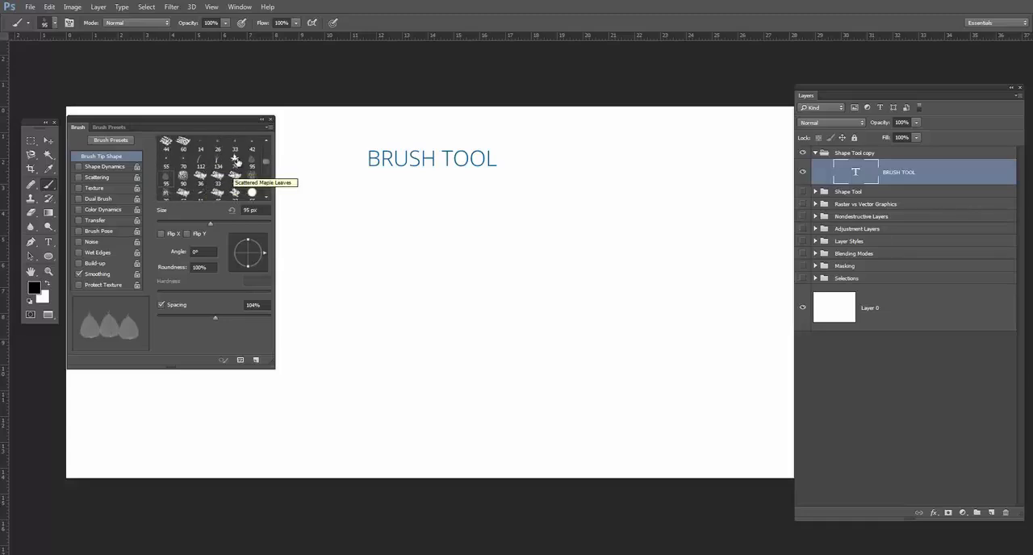
click(235, 158)
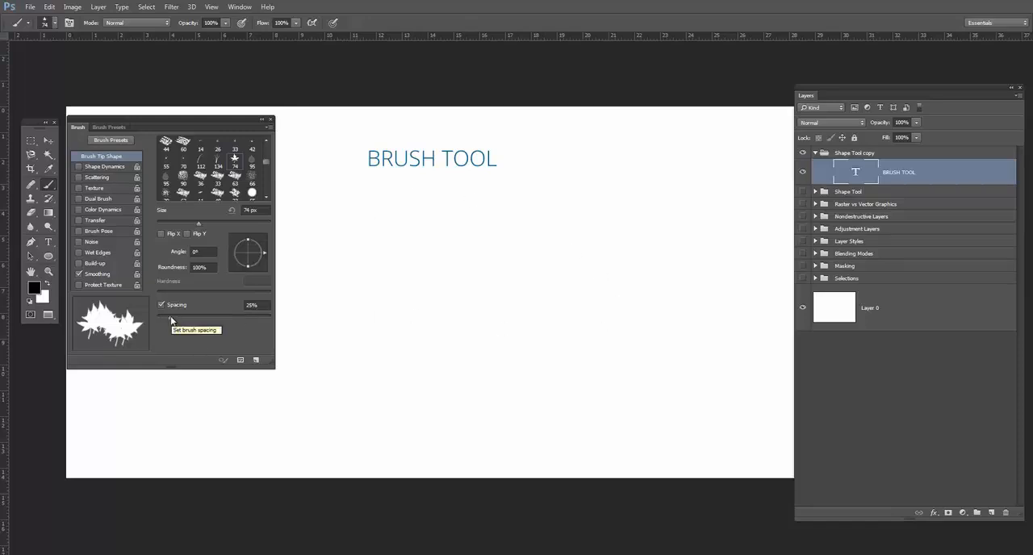
mouse_move(171, 316)
mouse_down()
mouse_move(243, 315)
mouse_move(221, 317)
mouse_up()
mouse_move(199, 225)
mouse_down()
mouse_move(253, 229)
mouse_move(208, 226)
mouse_up()
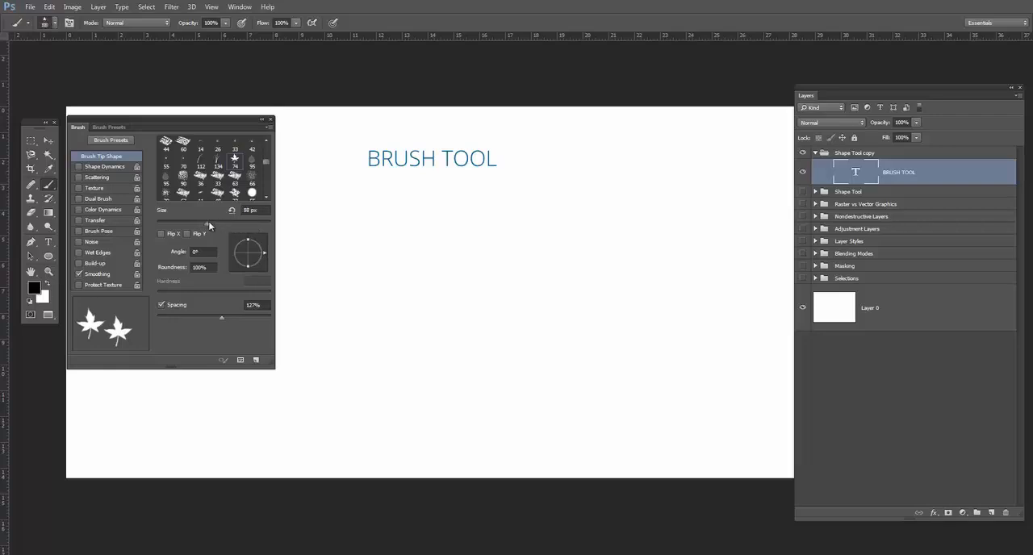
click(110, 127)
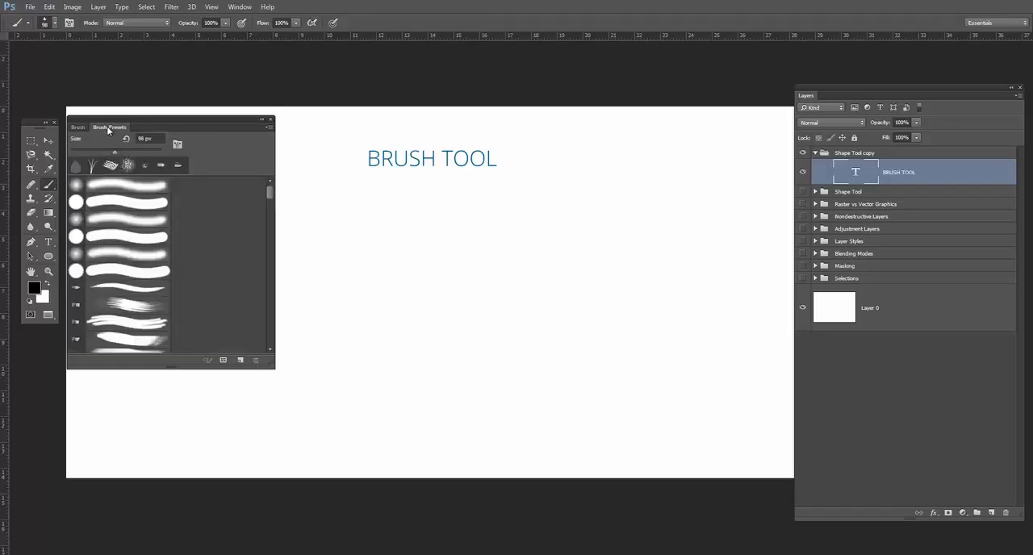
click(77, 126)
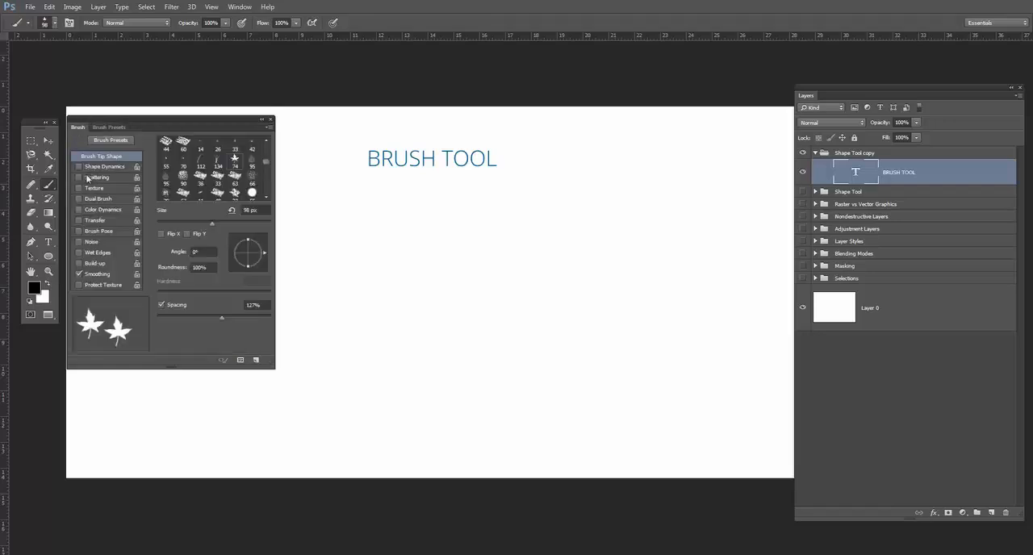
Enable Scattering with 682% scatter and paint scattered maple leaves across the canvas on a new layer.
click(89, 178)
drag(159, 151, 198, 153)
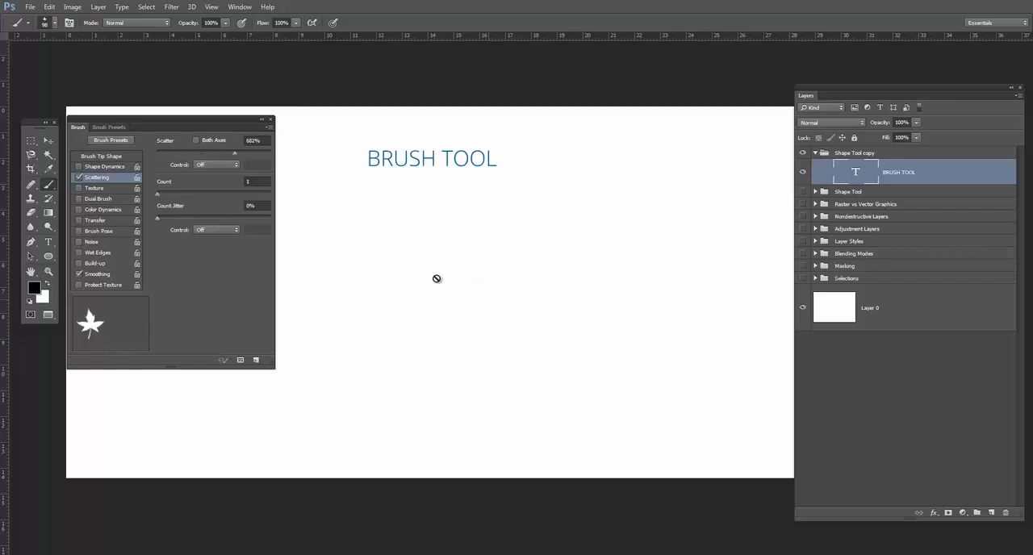
click(992, 513)
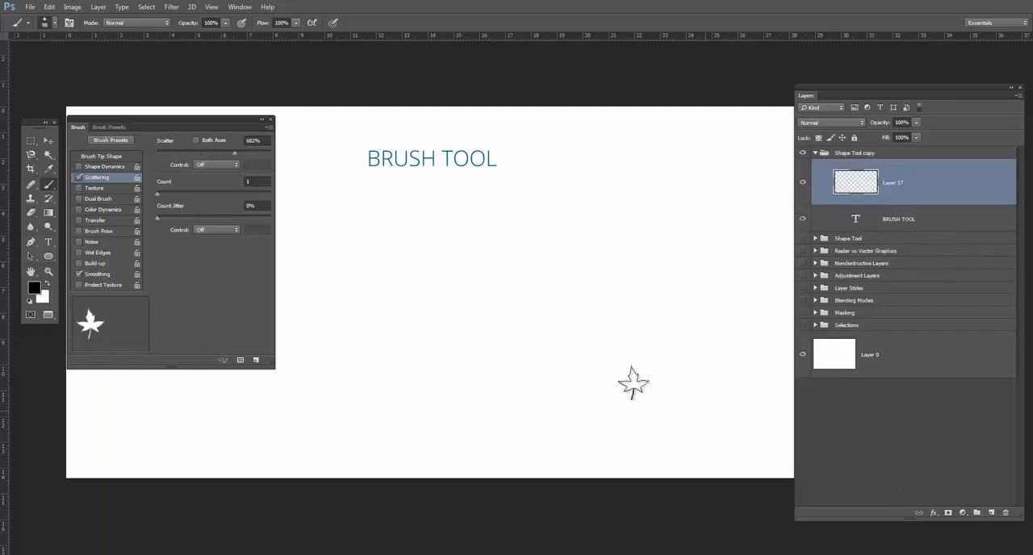
click(356, 254)
mouse_move(398, 224)
mouse_down()
mouse_move(453, 216)
mouse_move(550, 253)
mouse_move(579, 311)
mouse_move(531, 327)
mouse_move(368, 307)
mouse_move(346, 340)
mouse_move(456, 372)
mouse_move(572, 322)
mouse_move(621, 283)
mouse_move(614, 232)
mouse_move(584, 208)
mouse_move(511, 199)
mouse_move(439, 225)
mouse_move(411, 249)
mouse_move(406, 300)
mouse_move(469, 307)
mouse_up()
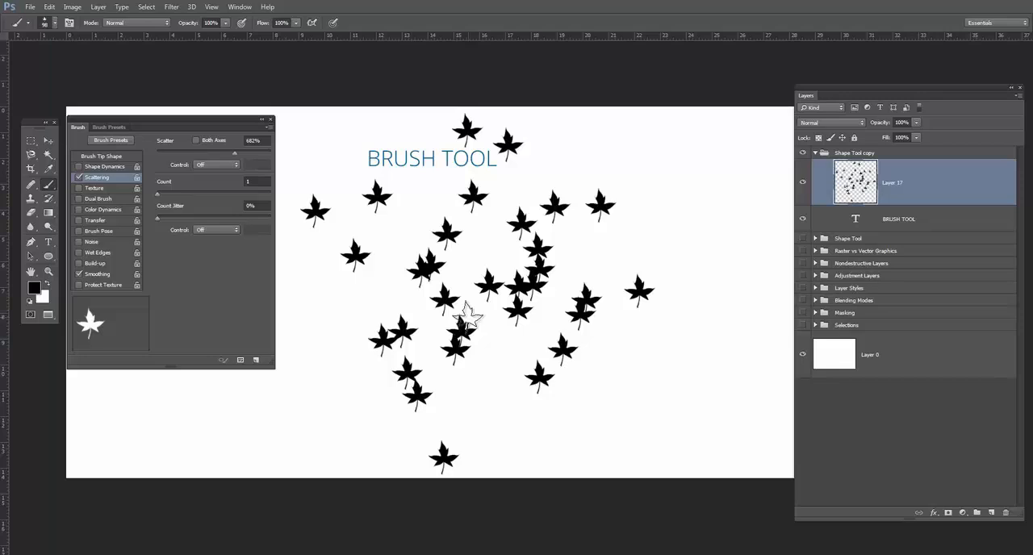
Enable Shape Dynamics with a 66% size jitter, paint a test stroke, and undo the leaf strokes on Layer 17.
click(94, 167)
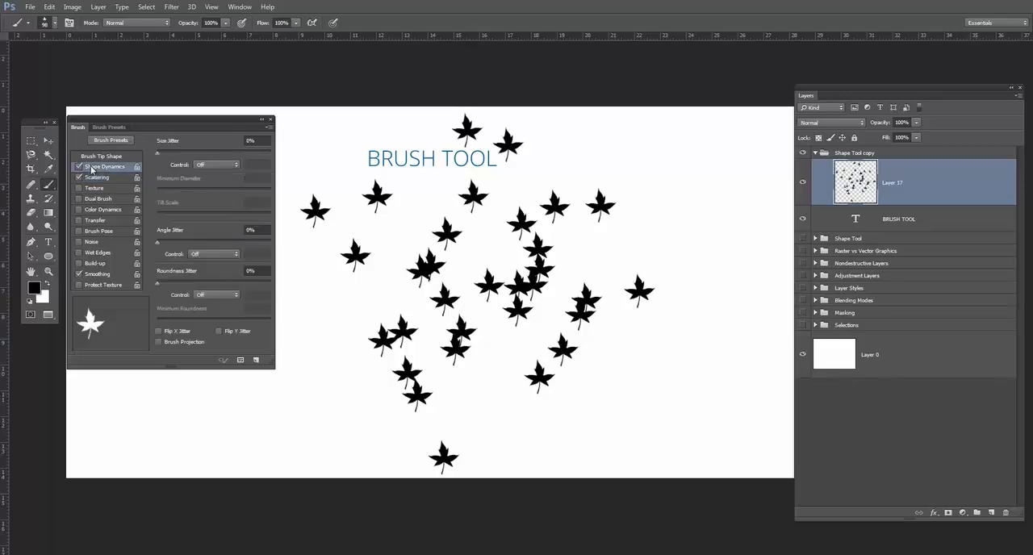
drag(158, 154, 232, 155)
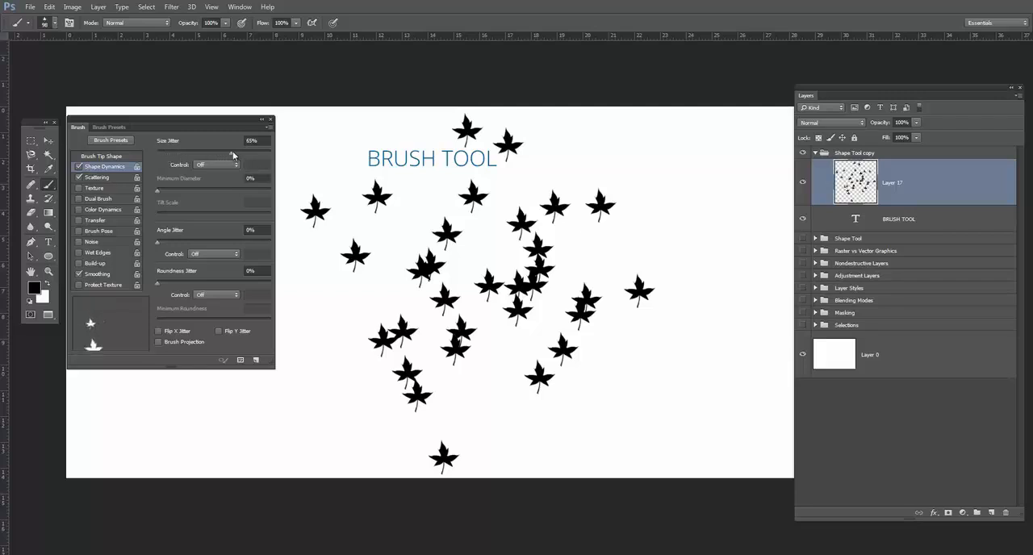
mouse_move(437, 234)
mouse_down()
mouse_move(555, 281)
mouse_move(486, 228)
mouse_move(431, 225)
mouse_move(446, 290)
mouse_move(546, 352)
mouse_up()
key(ctrl+alt+z)
key(ctrl+alt+z)
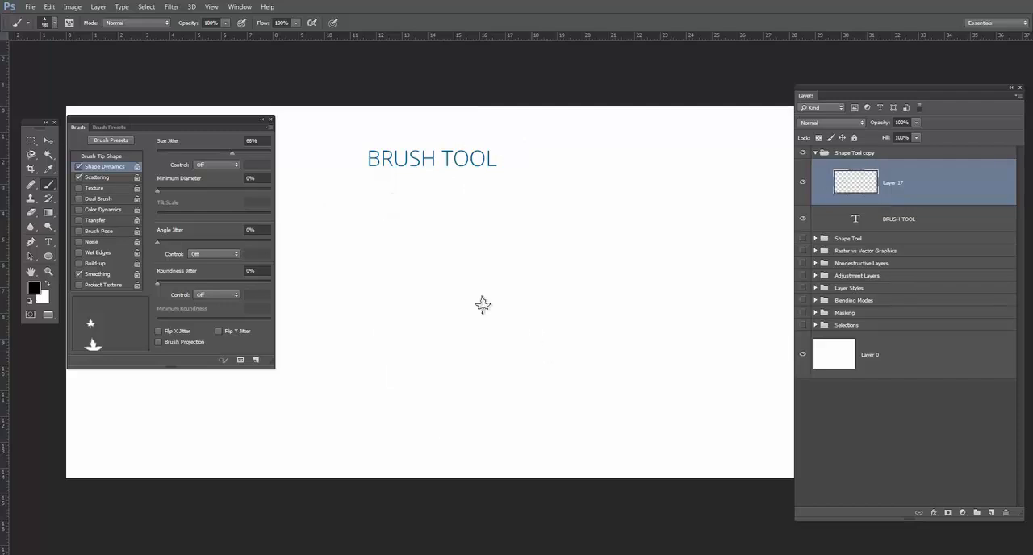
Set the brush's minimum diameter to 65%, painting and undoing a test stroke of leaves before and after the change.
mouse_move(452, 230)
mouse_down()
mouse_move(569, 233)
mouse_move(622, 339)
mouse_move(522, 342)
mouse_move(438, 260)
mouse_move(365, 271)
mouse_move(369, 315)
mouse_move(512, 343)
mouse_up()
key(ctrl+z)
drag(158, 194, 231, 190)
mouse_move(355, 234)
mouse_down()
mouse_move(342, 256)
mouse_move(543, 239)
mouse_move(500, 316)
mouse_move(363, 304)
mouse_move(618, 309)
mouse_move(606, 323)
mouse_up()
key(ctrl+z)
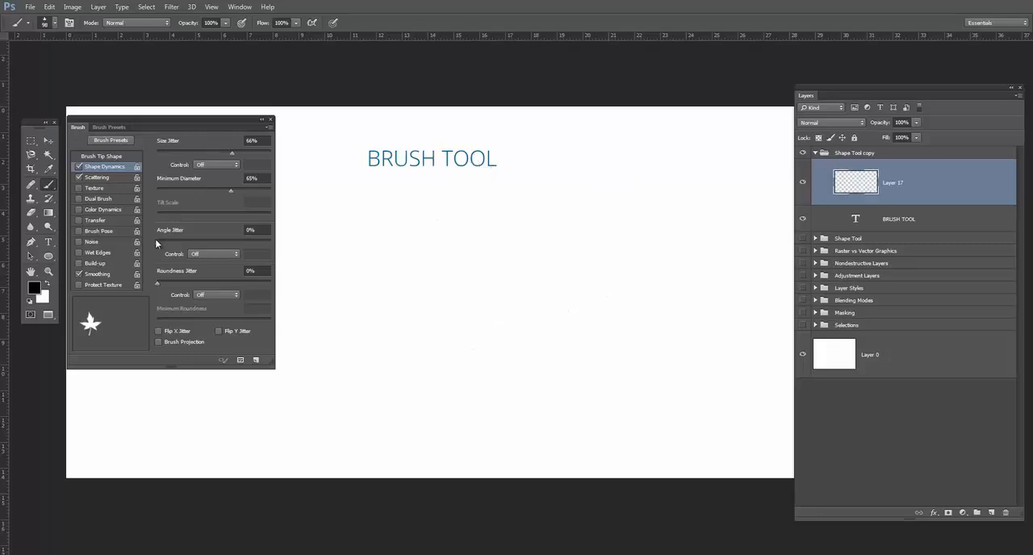
Set the angle jitter to 75%, paint a test stroke of rotated maple leaves and undo it.
drag(162, 240, 242, 241)
mouse_move(340, 276)
mouse_down()
mouse_move(536, 216)
mouse_move(612, 269)
mouse_move(613, 299)
mouse_move(557, 333)
mouse_move(422, 265)
mouse_move(394, 274)
mouse_move(394, 310)
mouse_move(508, 299)
mouse_move(569, 260)
mouse_move(635, 293)
mouse_move(643, 354)
mouse_move(505, 343)
mouse_move(420, 251)
mouse_move(364, 230)
mouse_move(318, 254)
mouse_move(327, 299)
mouse_move(401, 330)
mouse_move(462, 322)
mouse_move(512, 290)
mouse_move(619, 281)
mouse_move(628, 340)
mouse_up()
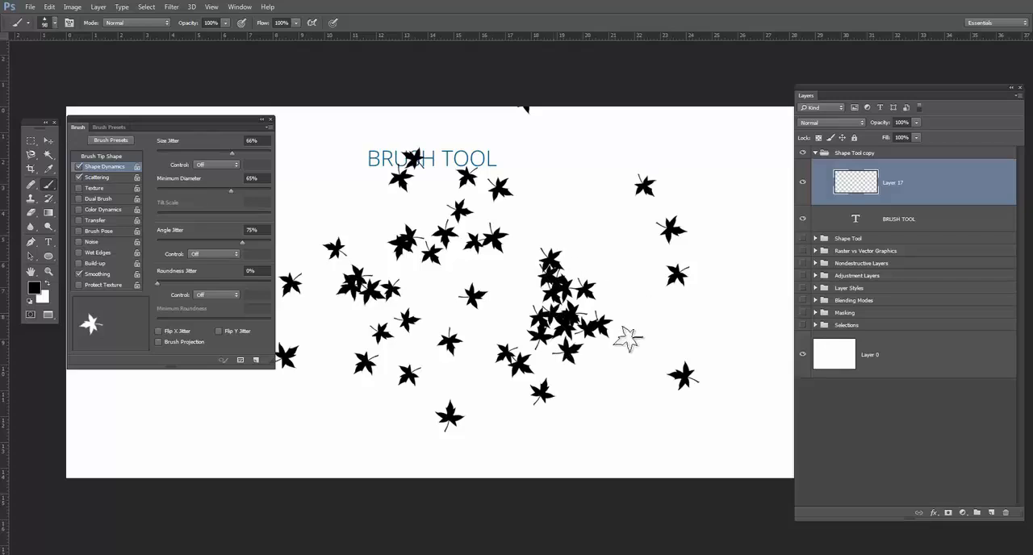
key(ctrl+z)
Raise the roundness jitter, paint a stroke of varied maple leaves on Layer 17 and adjust the minimum roundness.
drag(158, 285, 235, 283)
mouse_move(502, 315)
mouse_down()
mouse_move(515, 227)
mouse_move(457, 260)
mouse_move(482, 355)
mouse_move(398, 325)
mouse_move(421, 256)
mouse_move(522, 221)
mouse_move(615, 276)
mouse_move(609, 308)
mouse_move(494, 293)
mouse_move(428, 215)
mouse_move(374, 219)
mouse_move(363, 241)
mouse_move(389, 312)
mouse_move(489, 327)
mouse_move(577, 273)
mouse_move(634, 307)
mouse_move(625, 345)
mouse_move(521, 351)
mouse_move(371, 285)
mouse_up()
drag(184, 321, 192, 322)
Turn off Scattering and Shape Dynamics and paint a stroke of uniform maple leaves across the upper canvas.
click(79, 177)
click(79, 167)
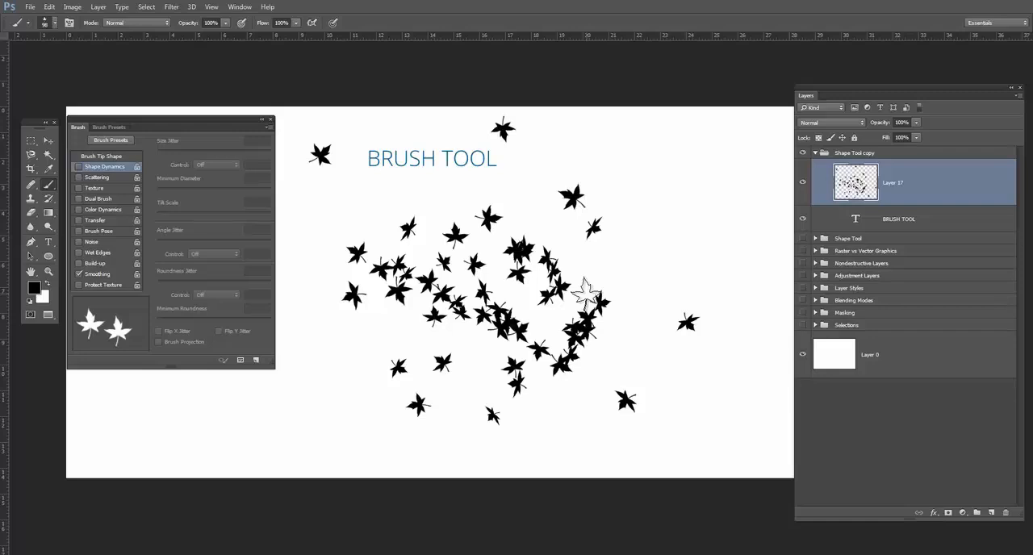
mouse_move(386, 220)
mouse_down()
mouse_move(557, 184)
mouse_move(588, 254)
mouse_move(376, 293)
mouse_move(622, 253)
mouse_move(642, 260)
mouse_up()
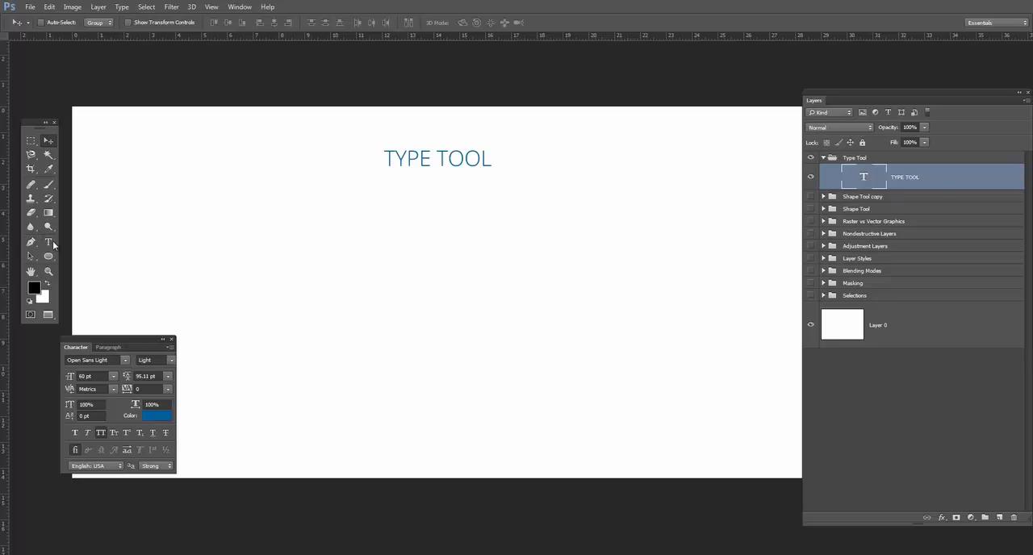
Activate the Type tool, toggle the Character settings off and on, and move them mostly clear of the canvas.
click(50, 243)
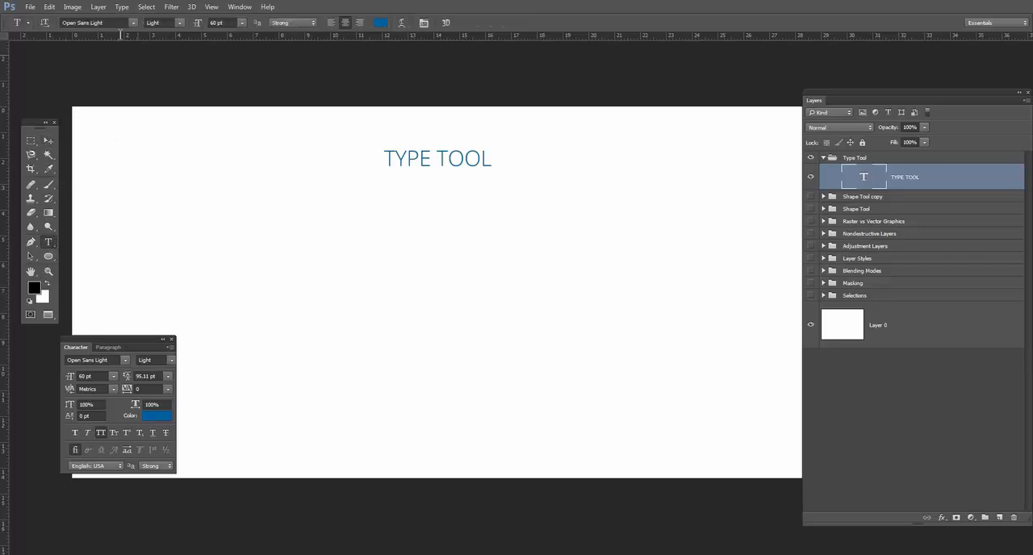
click(423, 23)
click(423, 22)
click(423, 23)
click(423, 22)
drag(115, 338, 94, 331)
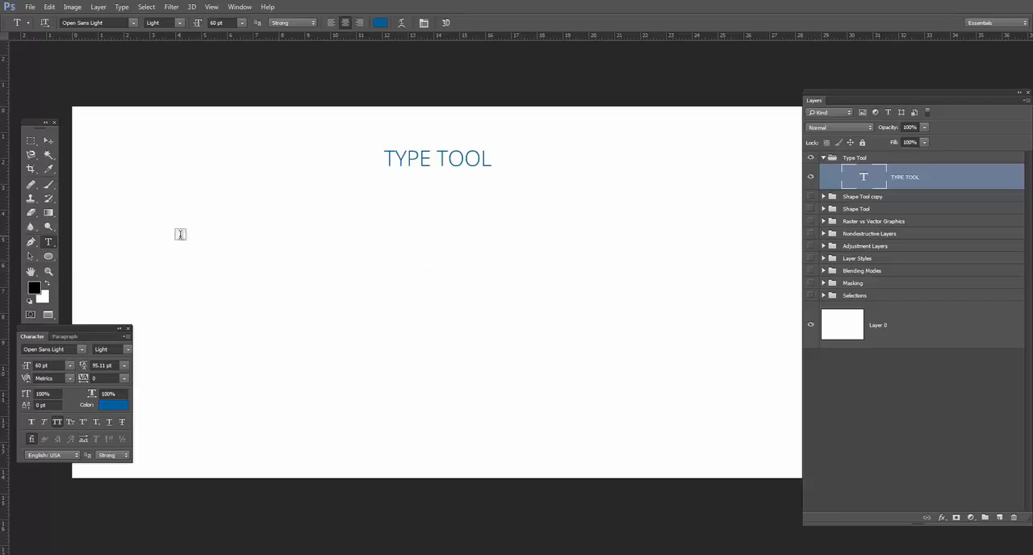
Add the point text "YABA DABBA DOO" below the TYPE TOOL title.
click(354, 234)
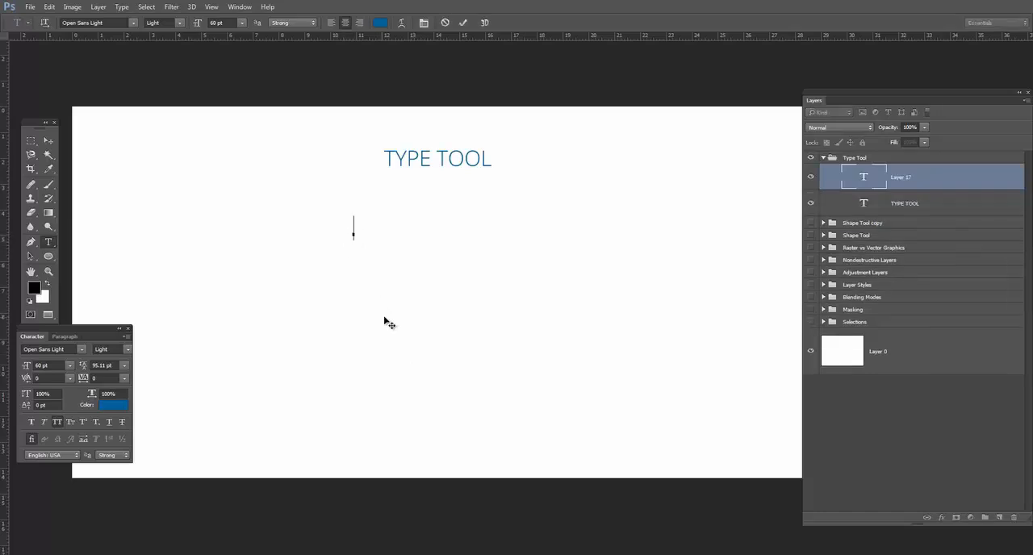
text(YABA DABBA)
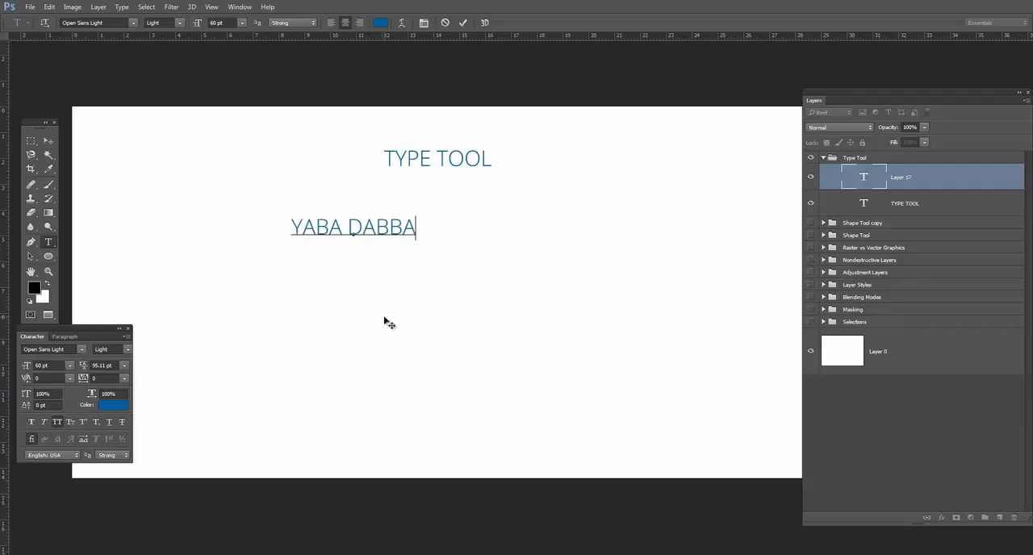
text( DOO)
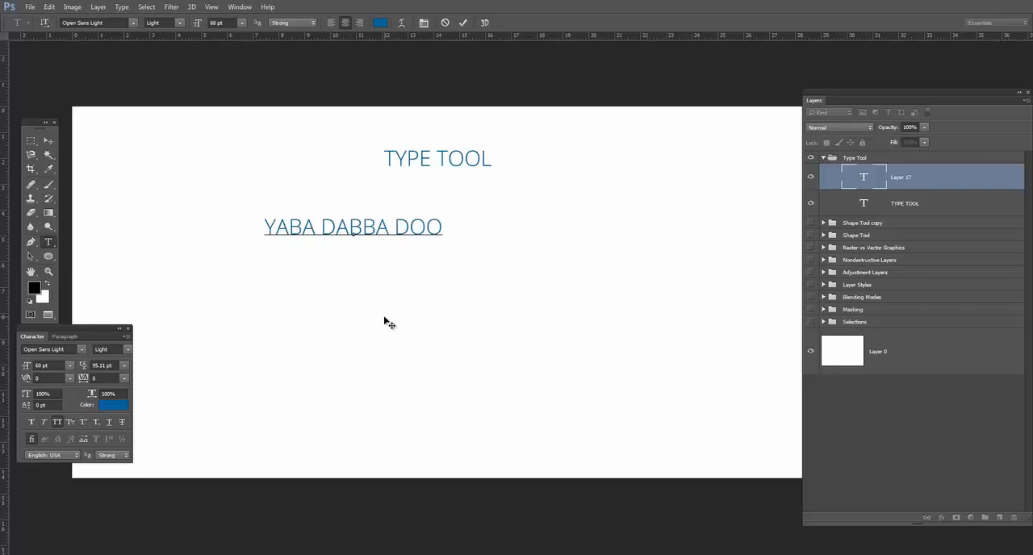
click(50, 140)
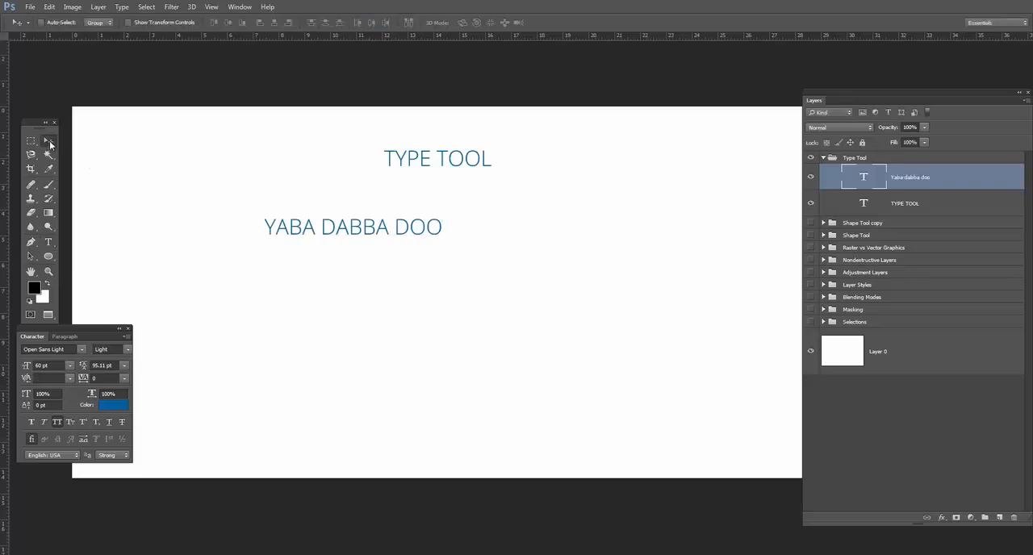
Draw a wide paragraph text box in the middle of the canvas and fill it with "I LOVE TO CREATE TEXT BOXES".
click(49, 242)
drag(211, 282, 667, 362)
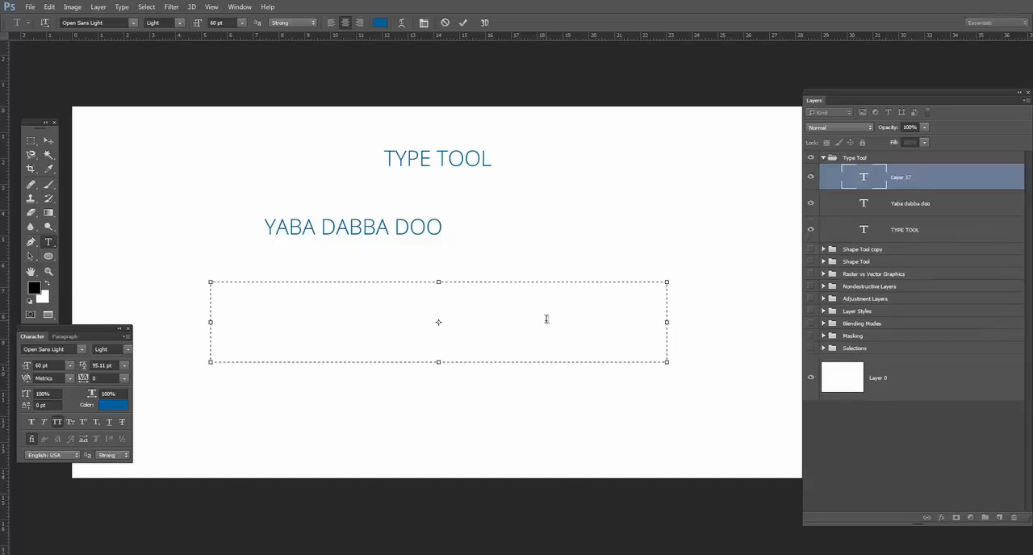
text(I LO VE TO CREATE TEXT BOXES)
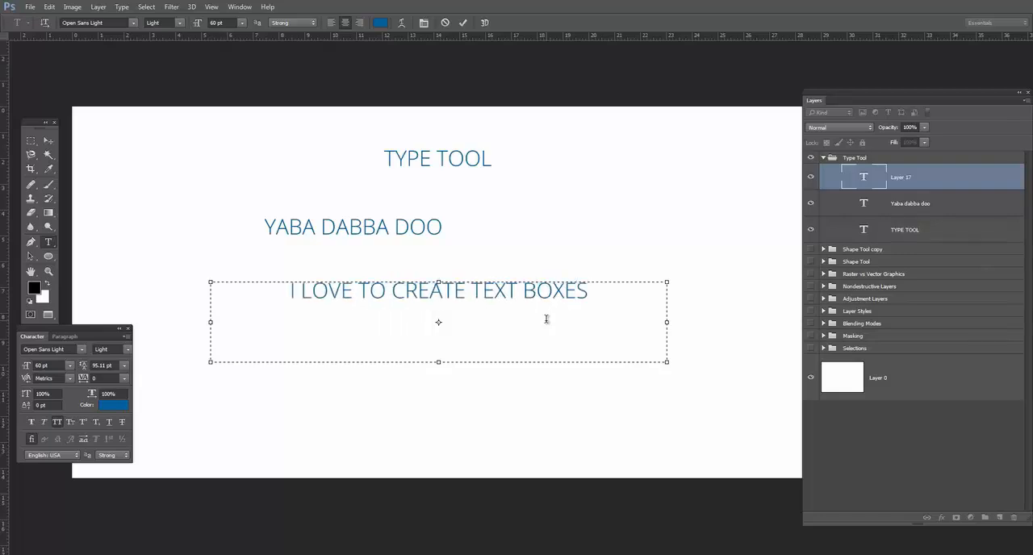
click(49, 140)
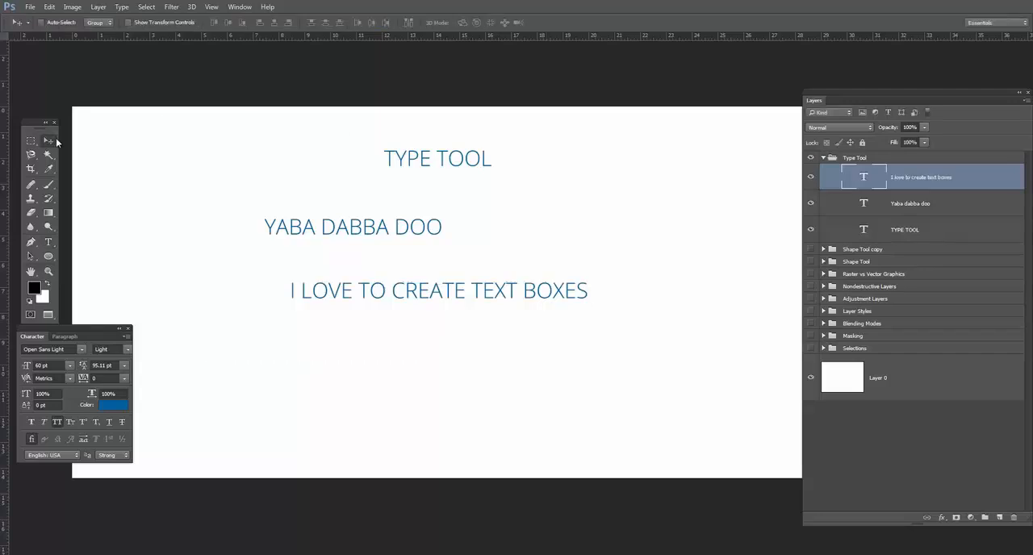
Widen the paragraph text box toward the canvas's right edge and try the alignments, ending with left-aligned text.
click(55, 242)
click(404, 294)
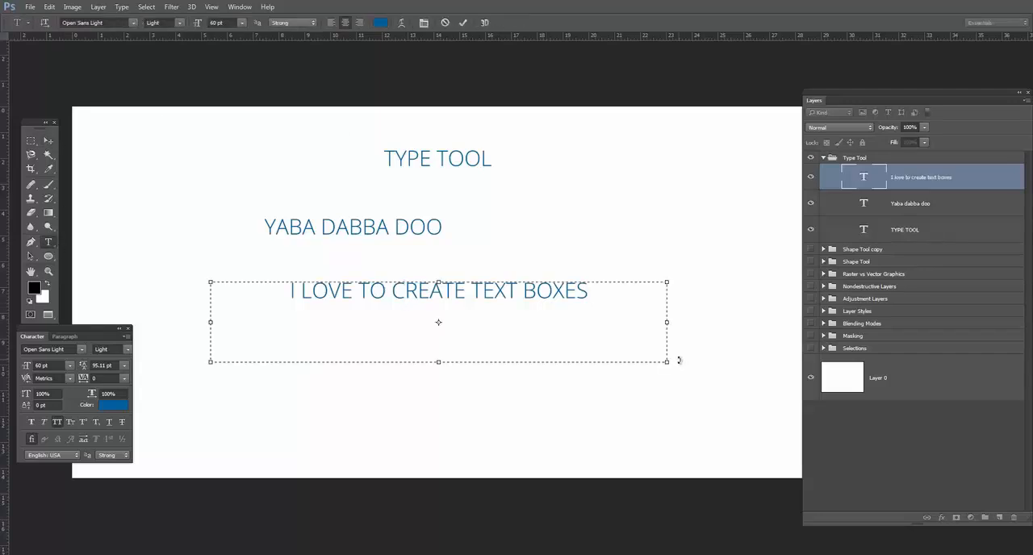
drag(626, 366, 772, 362)
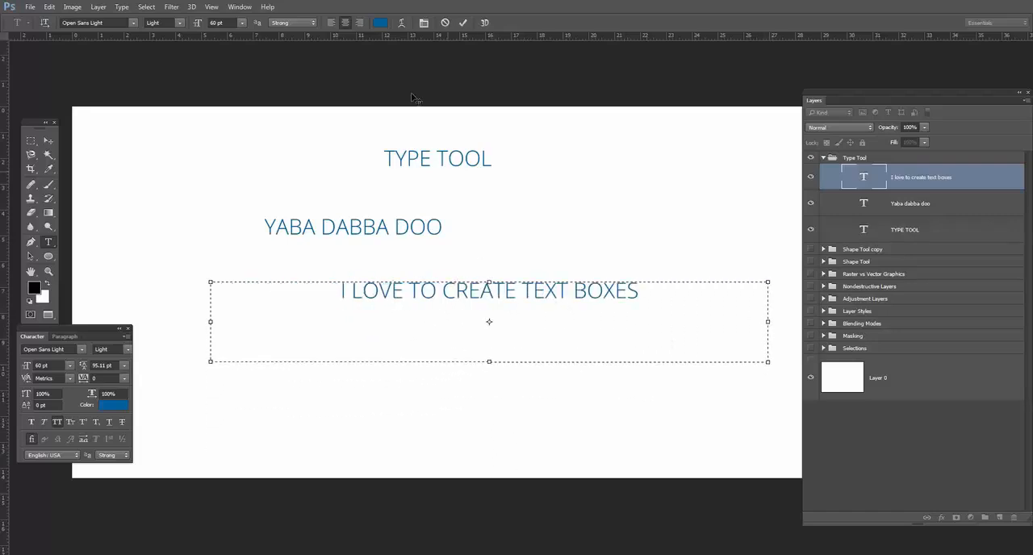
click(330, 22)
click(344, 23)
click(359, 23)
click(331, 22)
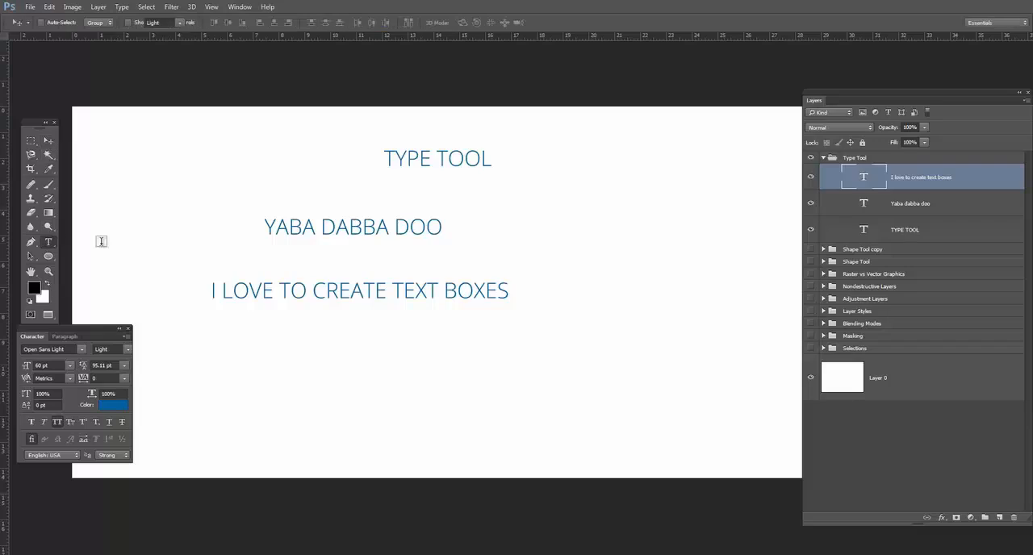
Move the "YABA DABBA DOO" text to the center under the title and delete its layer.
click(304, 232)
click(49, 141)
mouse_move(339, 231)
mouse_down()
mouse_move(220, 228)
mouse_move(423, 232)
mouse_up()
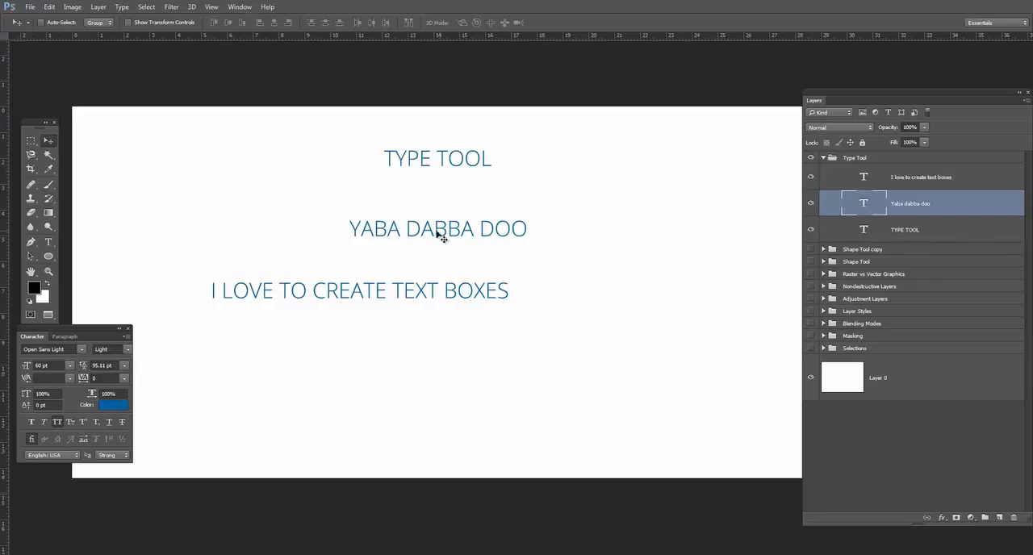
mouse_move(936, 203)
mouse_down()
mouse_move(928, 464)
mouse_move(1014, 518)
mouse_up()
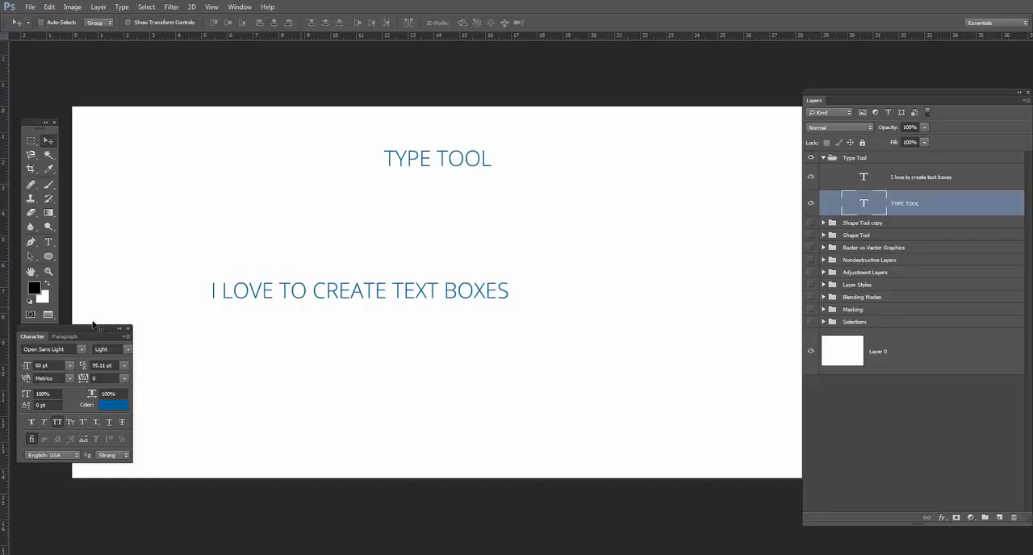
Narrow the "I LOVE TO CREATE TEXT BOXES" text box and turn off All Caps for its whole text.
click(49, 242)
click(277, 288)
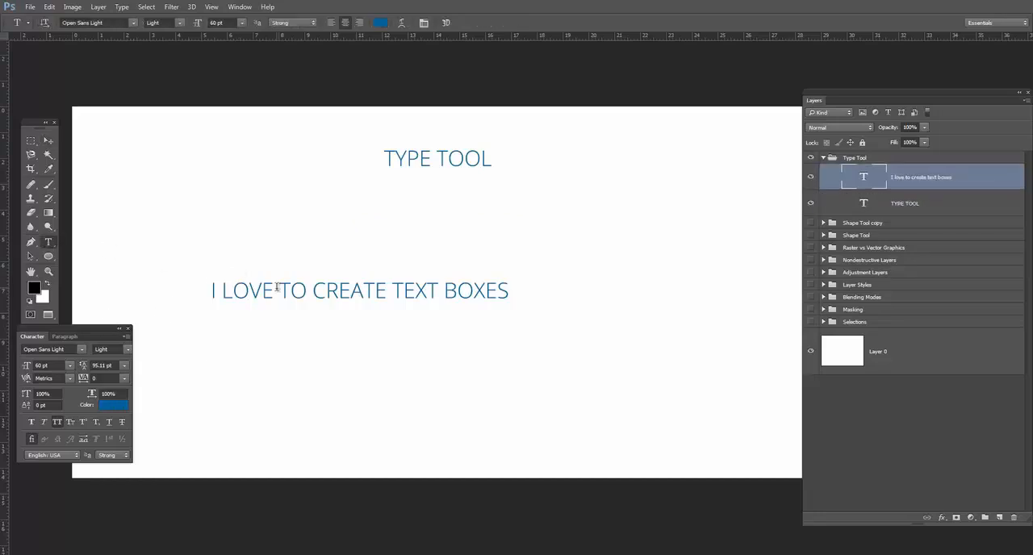
triple_click(277, 288)
drag(771, 366, 590, 354)
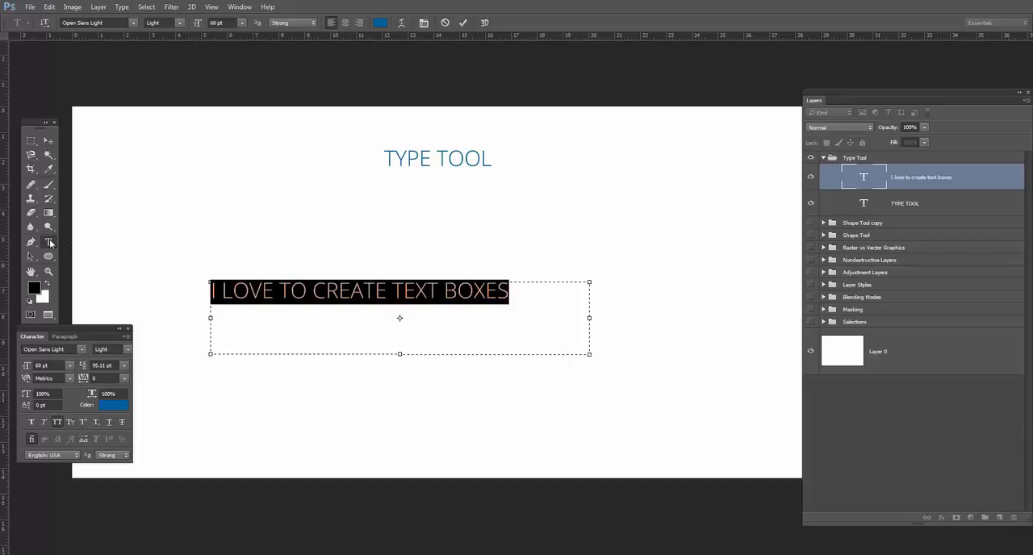
triple_click(339, 297)
click(56, 421)
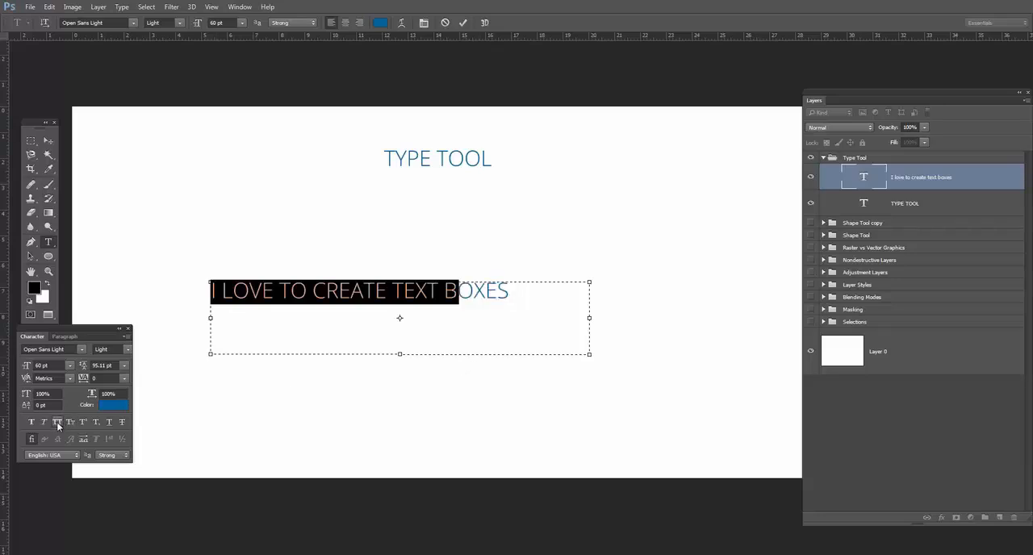
Reselect the whole text-box sentence and set its font size to 81 pt.
click(473, 291)
drag(474, 292, 204, 291)
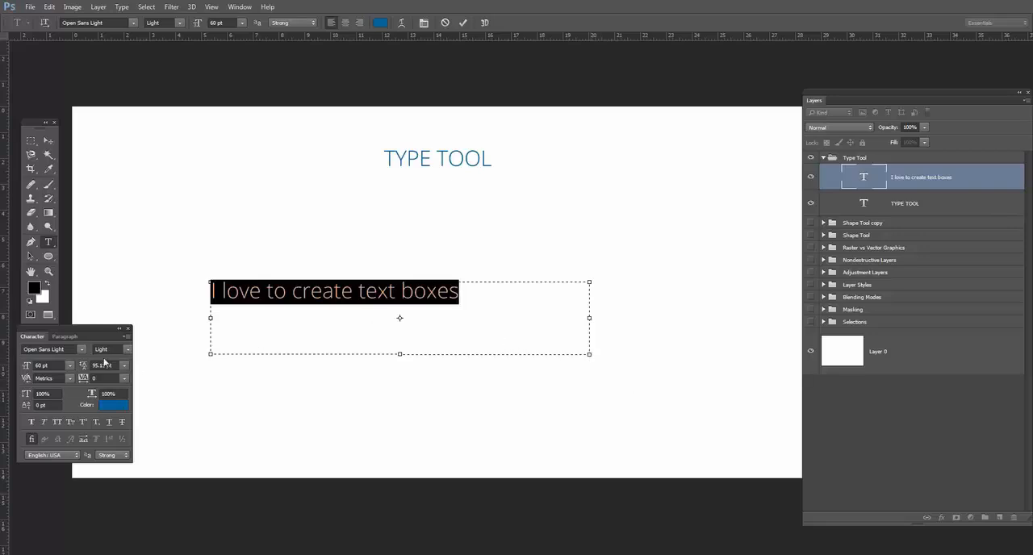
click(54, 368)
scroll(54, 367, up, 20)
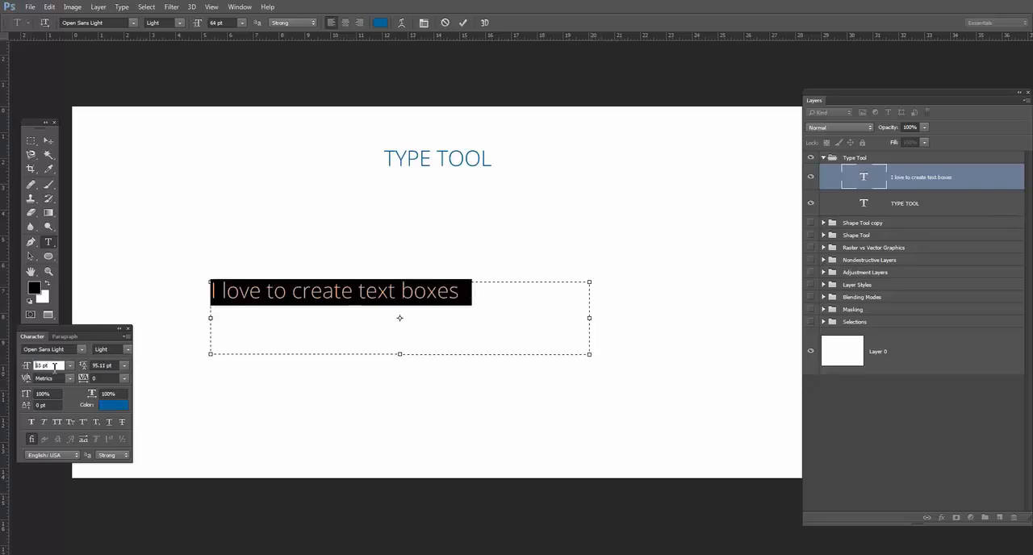
scroll(54, 367, up, 2)
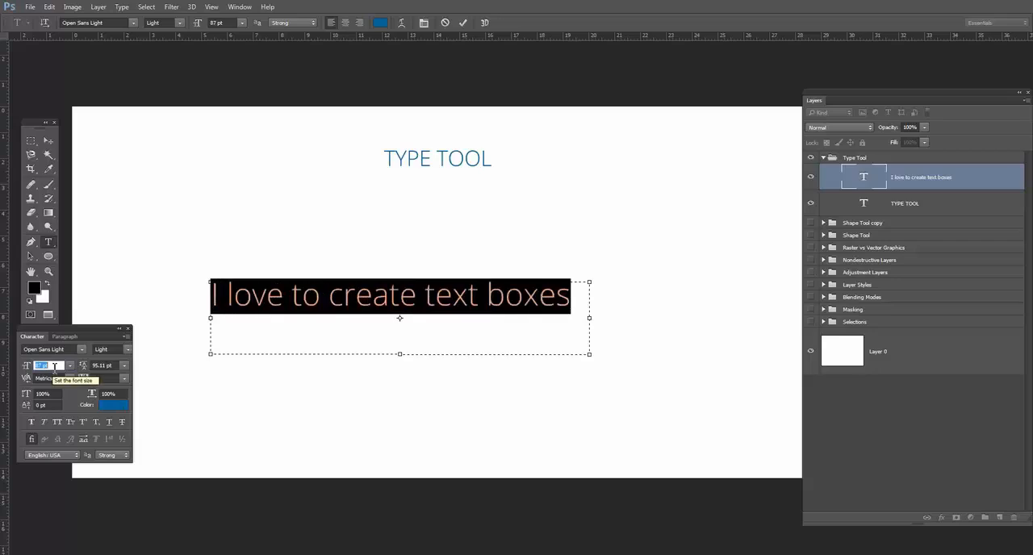
scroll(54, 367, down, 2)
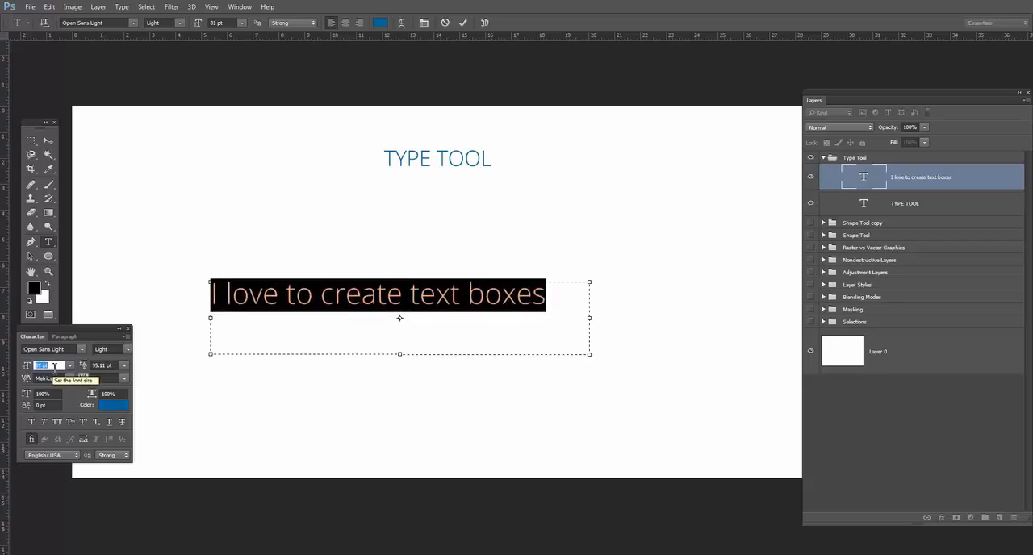
Set the leading of the selected text-box sentence to 72 pt.
click(125, 367)
click(119, 356)
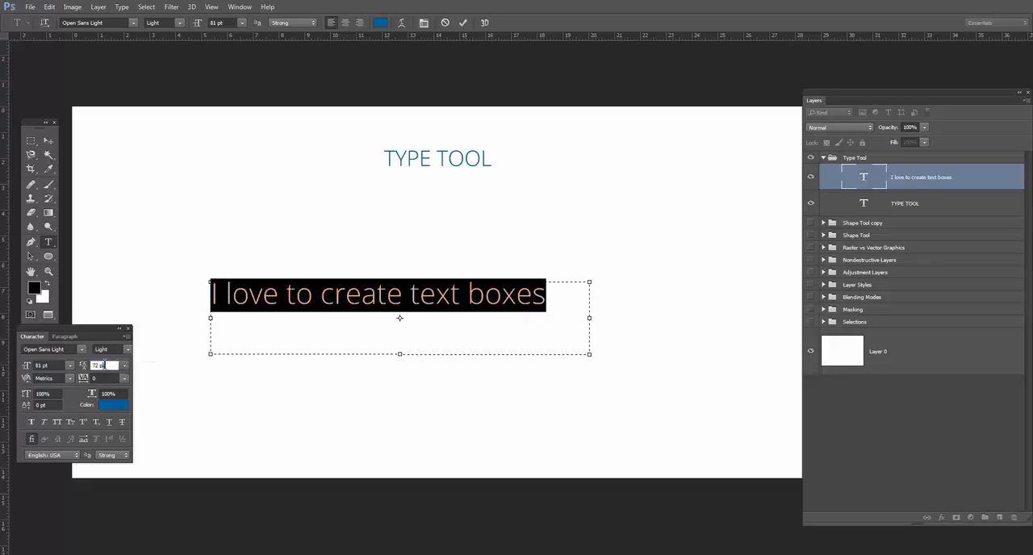
text(80)
click(125, 366)
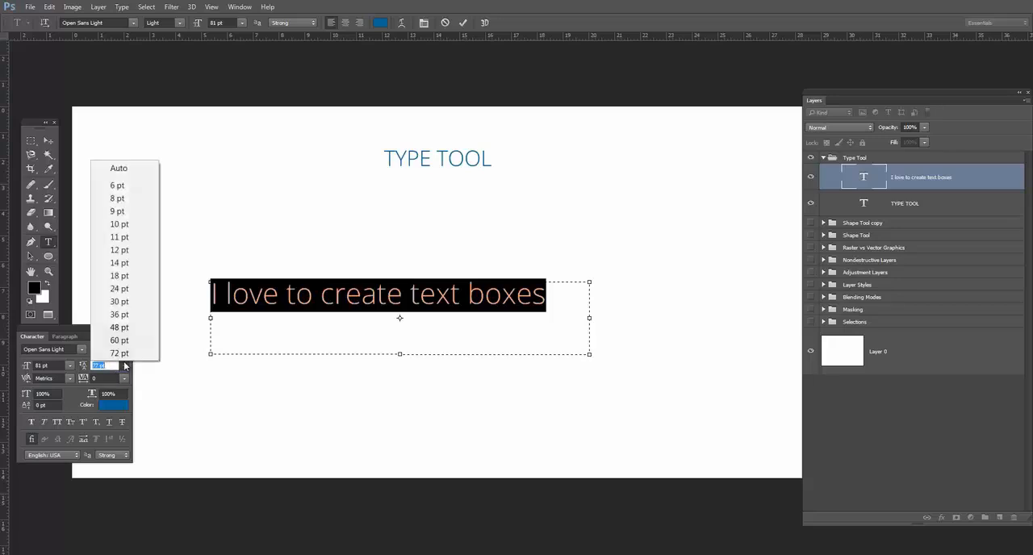
click(125, 355)
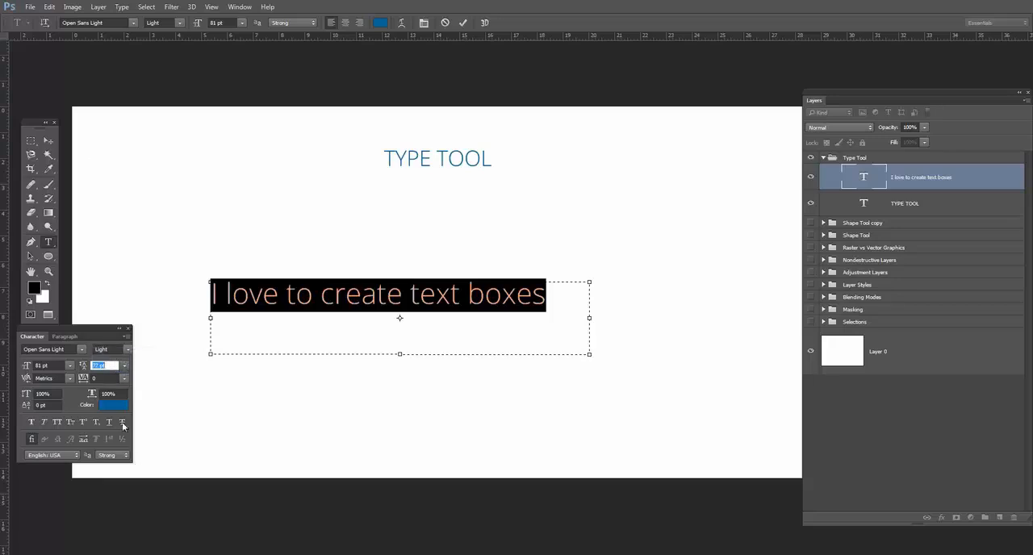
Increase the selected sentence's font size to 91 pt and commit the text edit.
click(56, 368)
key(Up)
key(Up)
key(Up)
key(Up)
key(Up)
key(Up)
key(Up)
key(Up)
key(Up)
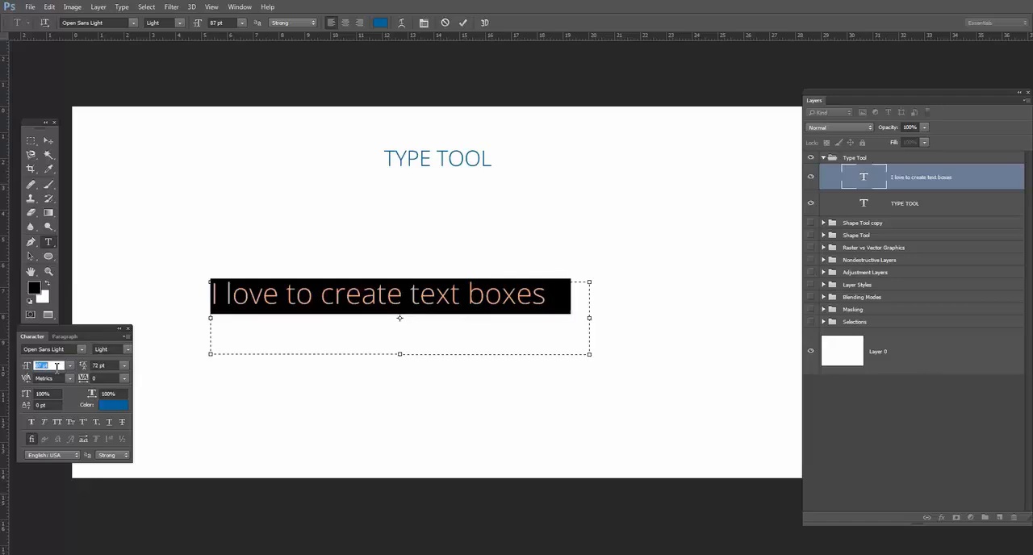
key(Up)
key(Up)
key(Up)
key(Up)
key(Up)
key(Up)
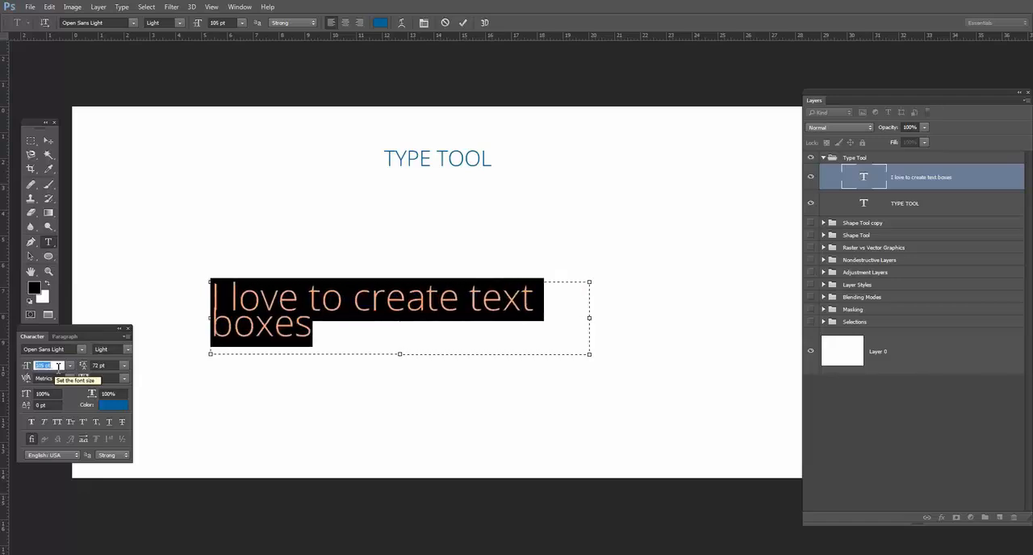
click(48, 140)
Scale the sentence's text box proportionally about its center to about 142.6% and apply the transformation.
key(ctrl+t)
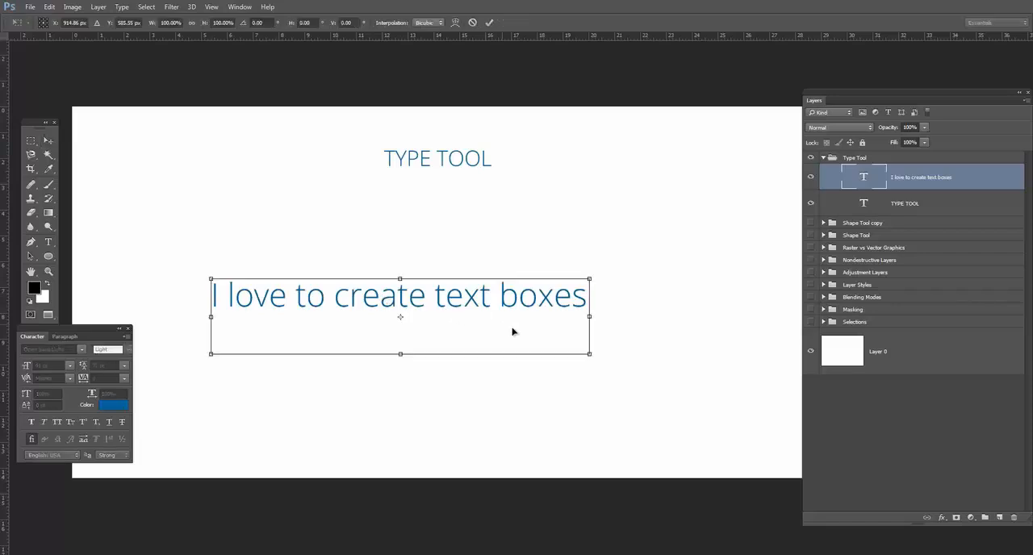
drag(590, 278, 671, 262)
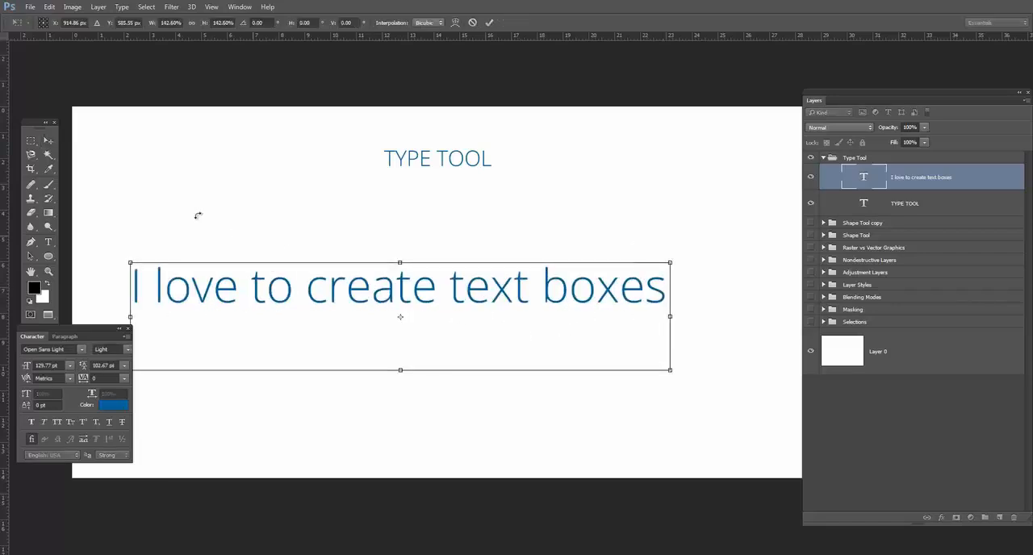
click(46, 141)
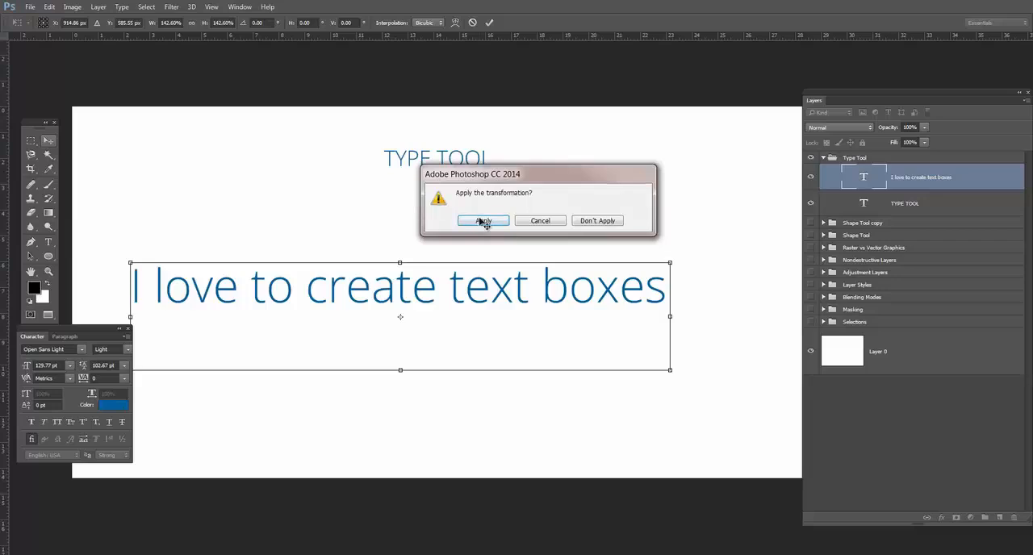
click(480, 223)
Select the whole enlarged sentence to check its font size and leading, and undo the scaling.
click(48, 242)
click(238, 286)
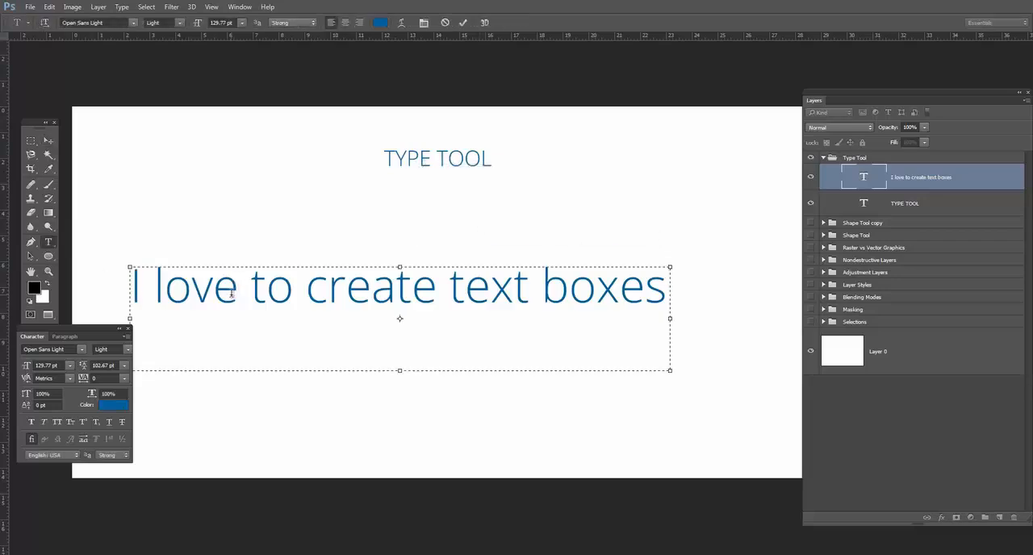
key(ctrl+a)
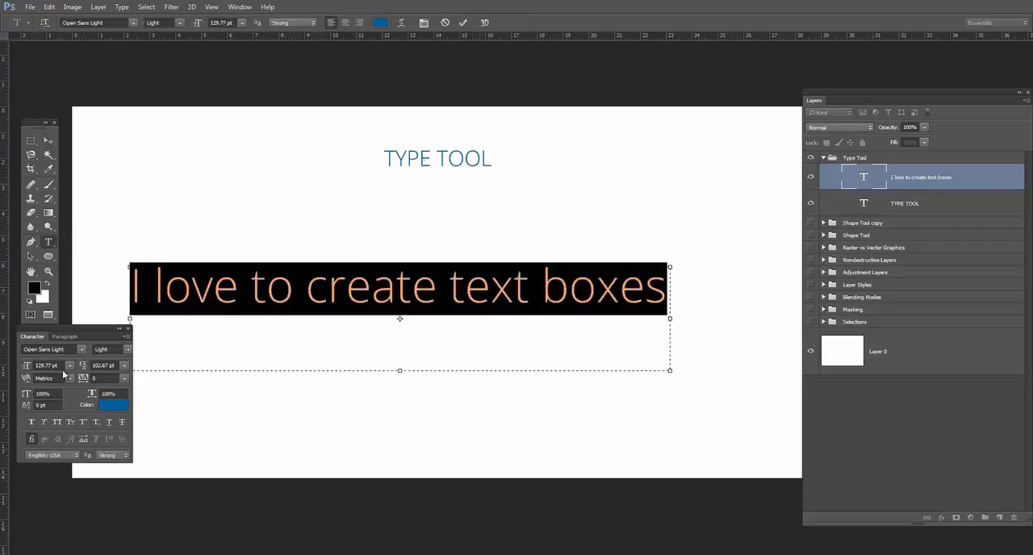
click(48, 142)
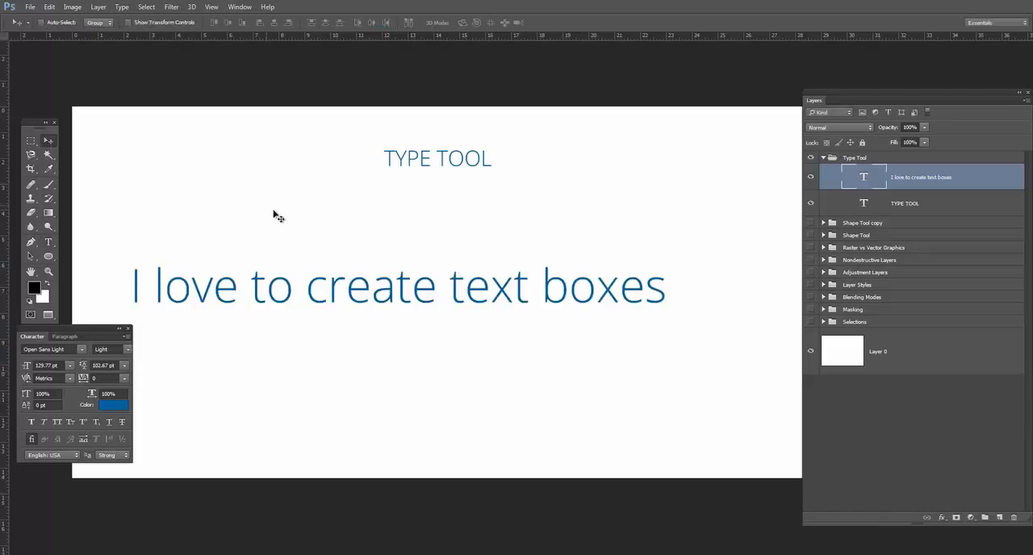
key(ctrl+z)
Move the sentence slightly to the right, select its whole text to check the character settings, and exit text editing.
drag(278, 335, 311, 334)
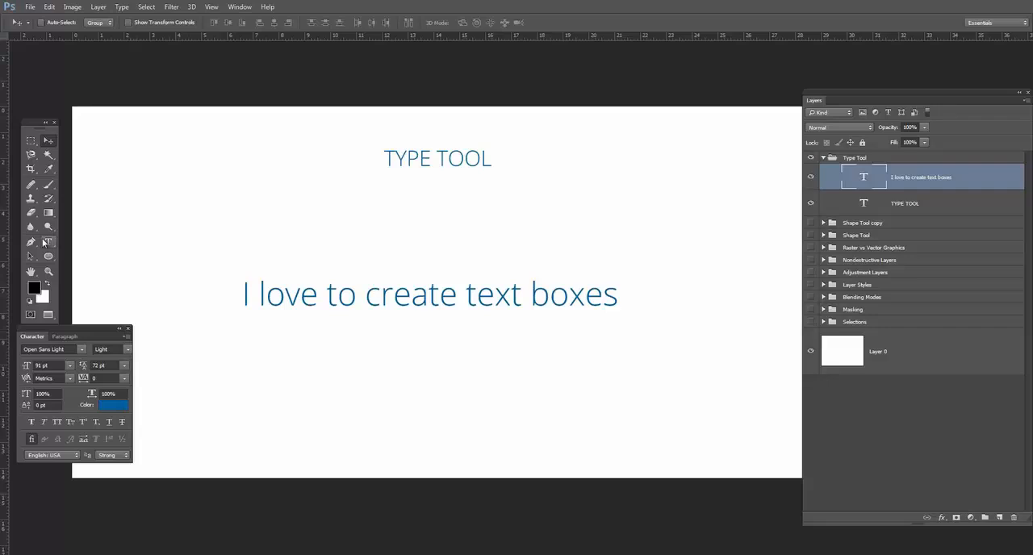
click(49, 242)
double_click(363, 296)
click(362, 296)
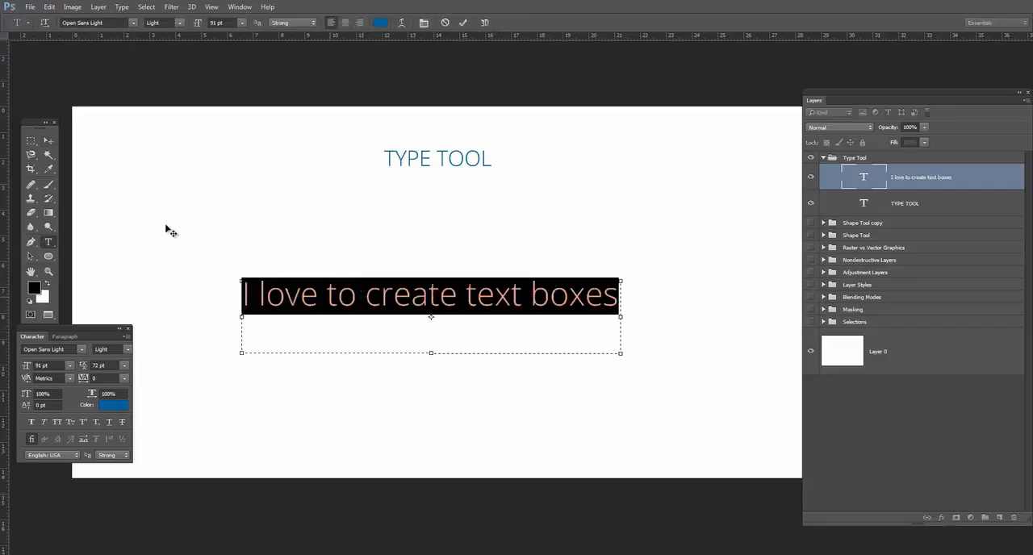
click(48, 141)
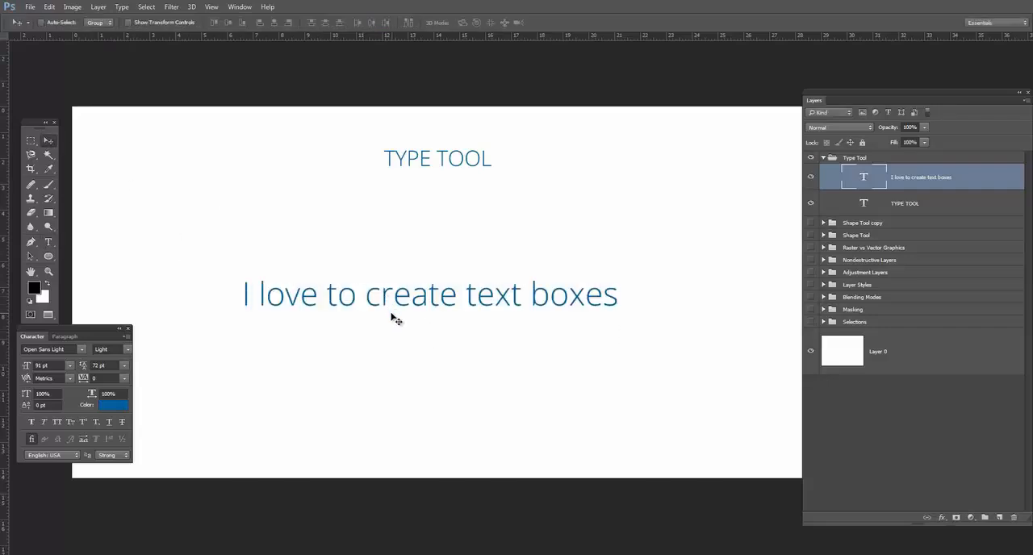
Duplicate the sentence once above and once below the original, and undo both copies.
drag(400, 302, 403, 233)
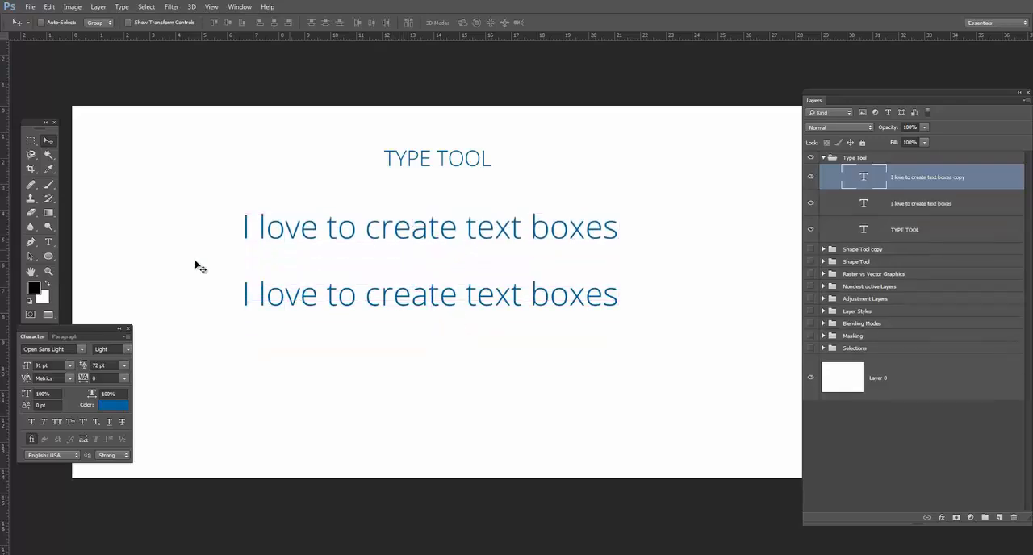
click(48, 243)
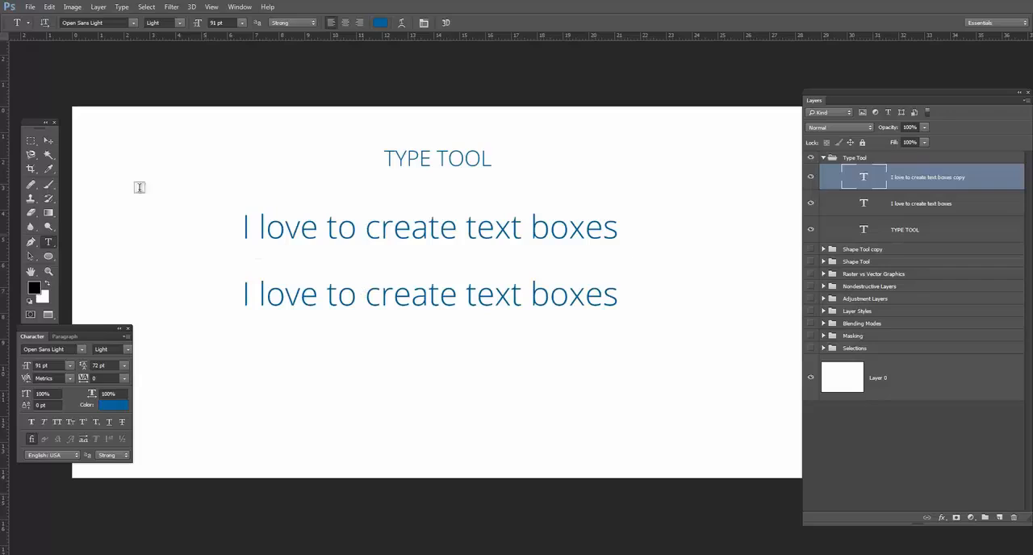
click(48, 141)
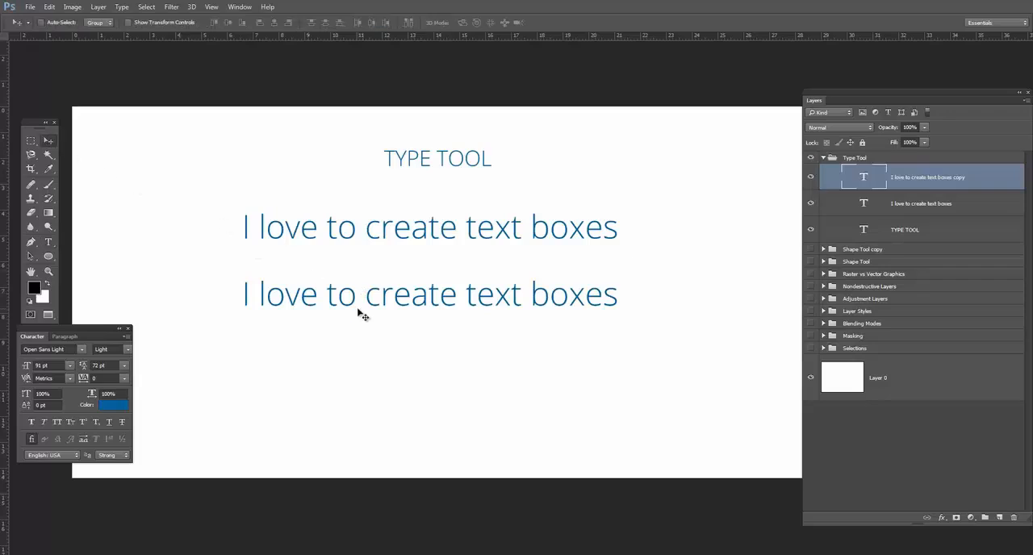
drag(386, 316, 388, 418)
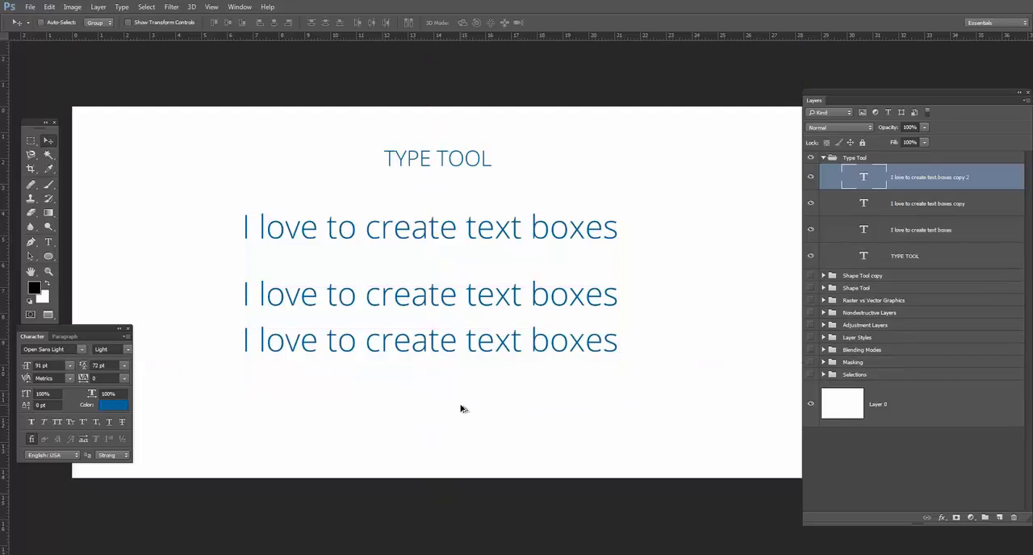
key(ctrl+alt+z)
key(ctrl+alt+z)
Change the whole sentence's font to Open Sans Extrabold and move it up closer to the title.
click(48, 242)
double_click(325, 292)
triple_click(325, 292)
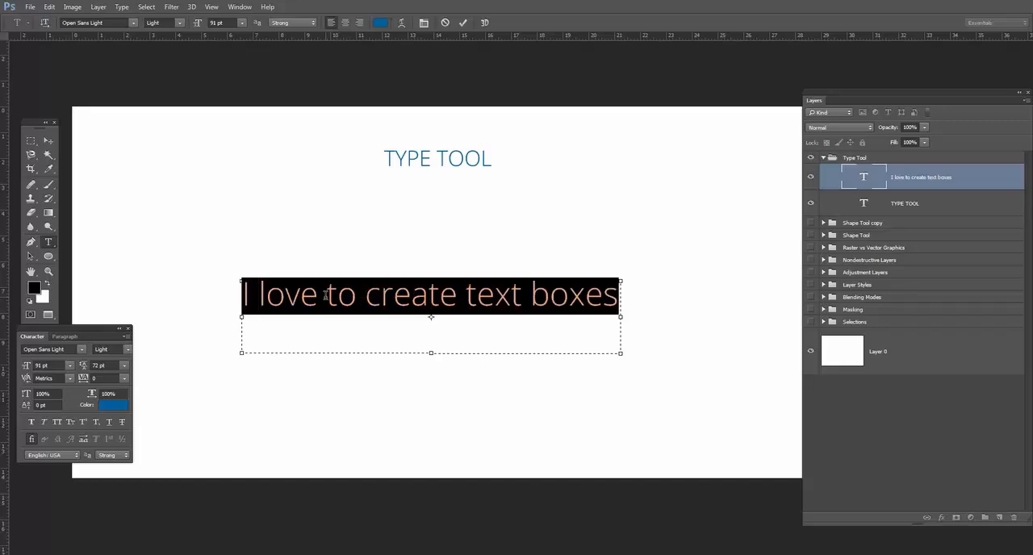
click(82, 349)
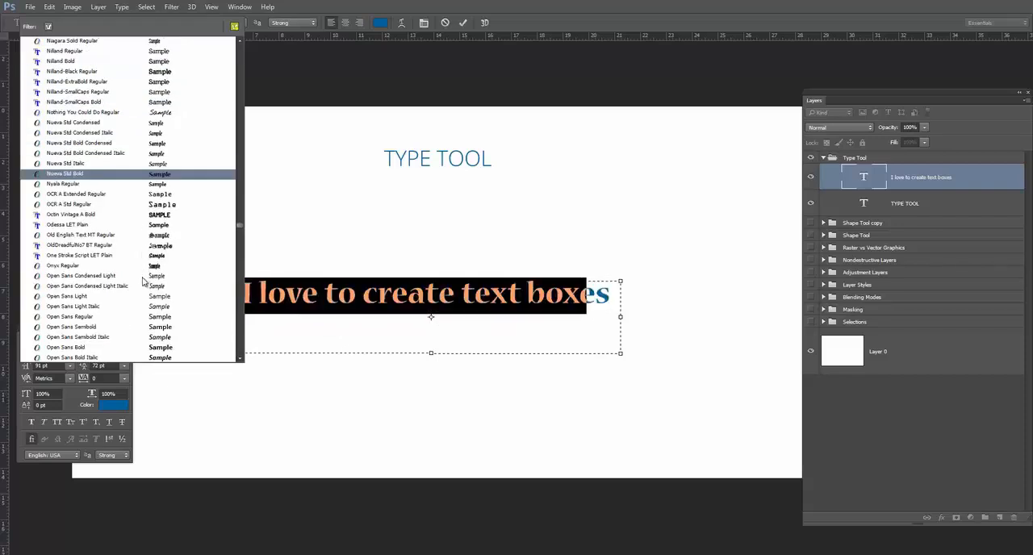
scroll(137, 274, down, 4)
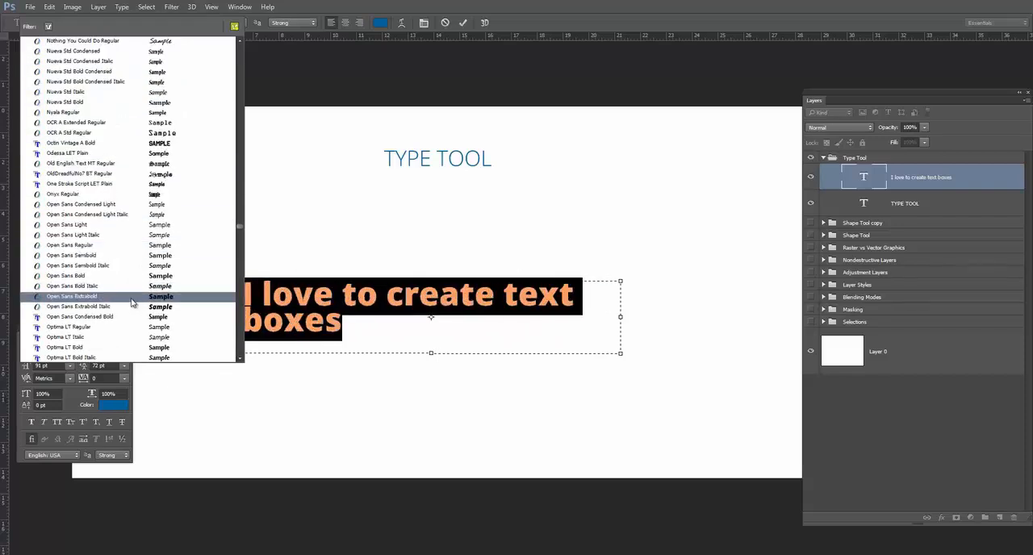
click(133, 303)
click(47, 141)
drag(423, 343, 446, 289)
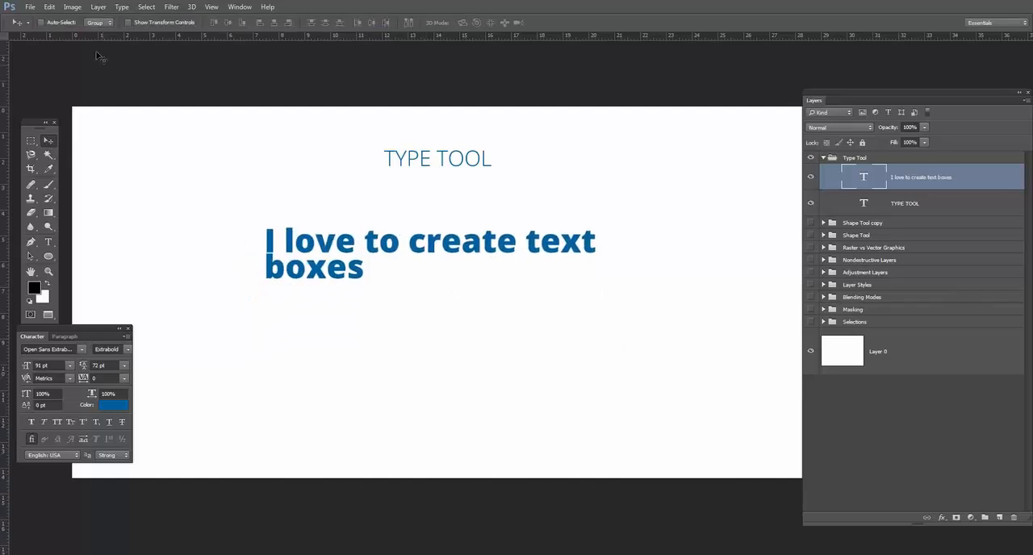
Select the whole sentence, look at the available font list, and exit text editing.
click(48, 241)
click(295, 241)
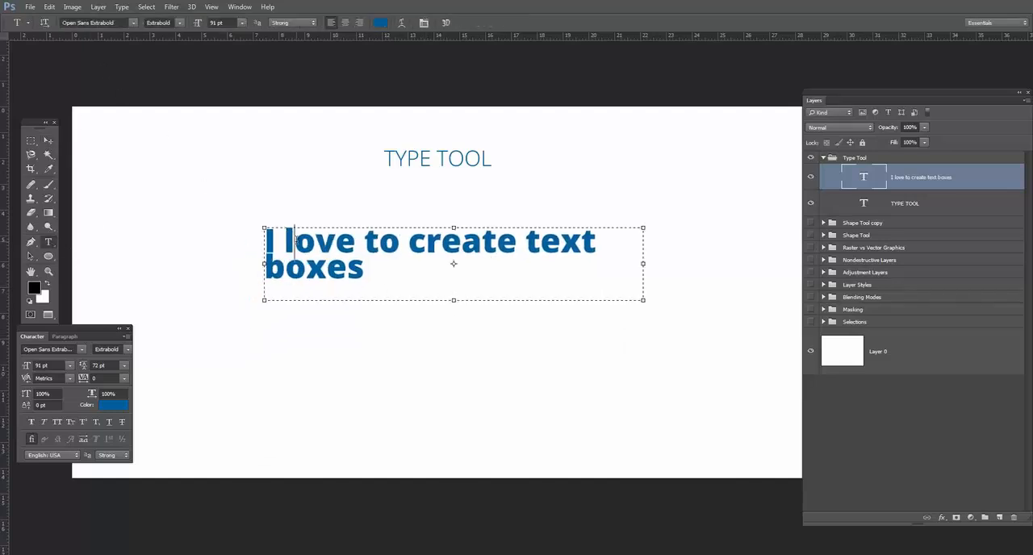
key(ctrl+a)
click(134, 22)
click(134, 23)
click(48, 140)
Move the sentence slightly up and to the left, and hide its layer.
drag(476, 260, 433, 234)
click(813, 180)
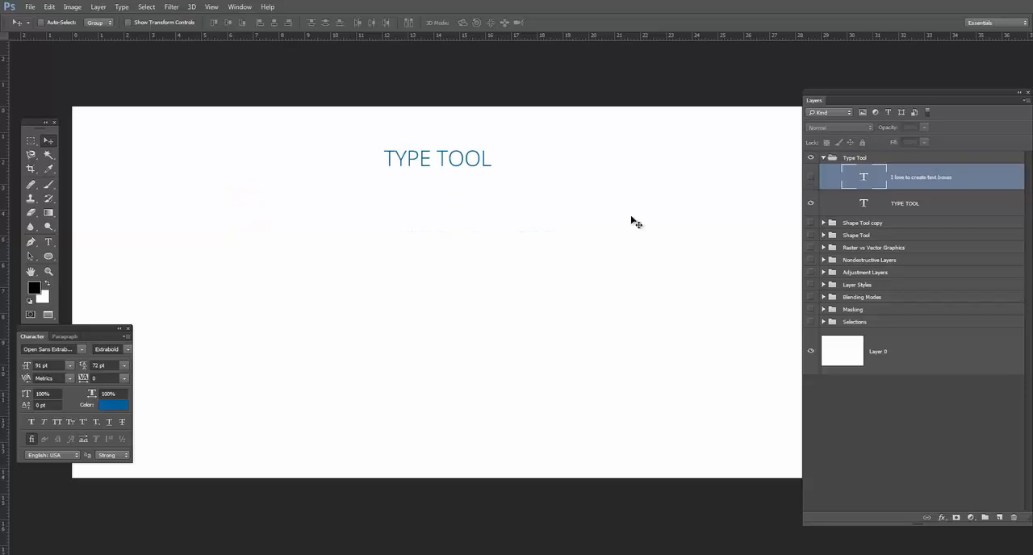
Draw a large paragraph text box below the "TYPE TOOL" title and set its font size to 16 pt.
click(48, 242)
drag(347, 219, 656, 436)
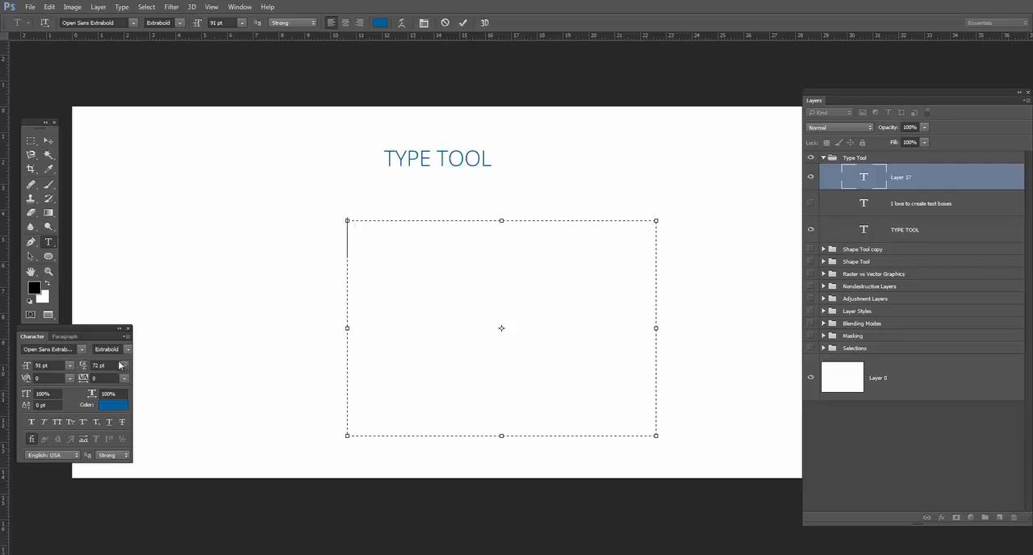
click(70, 367)
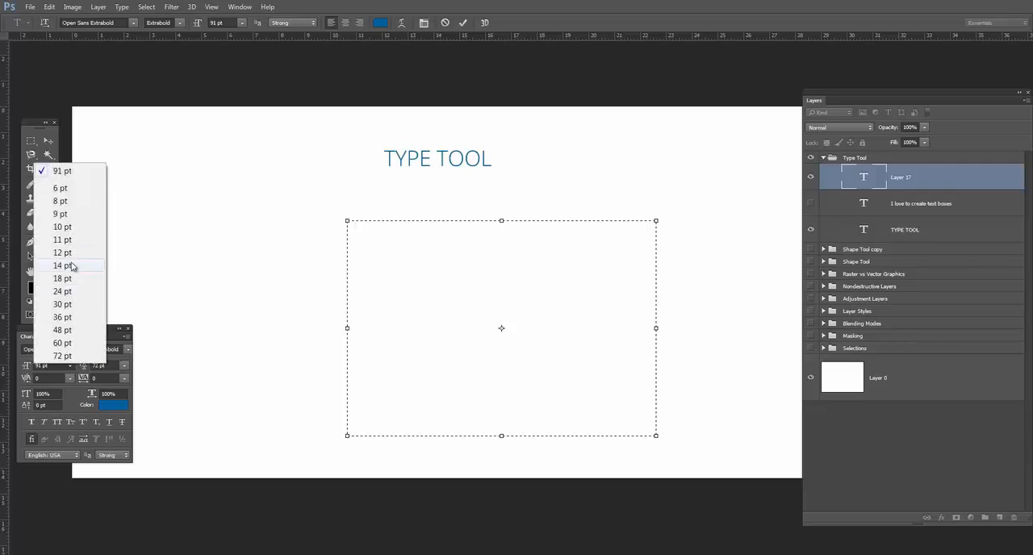
click(68, 278)
click(233, 23)
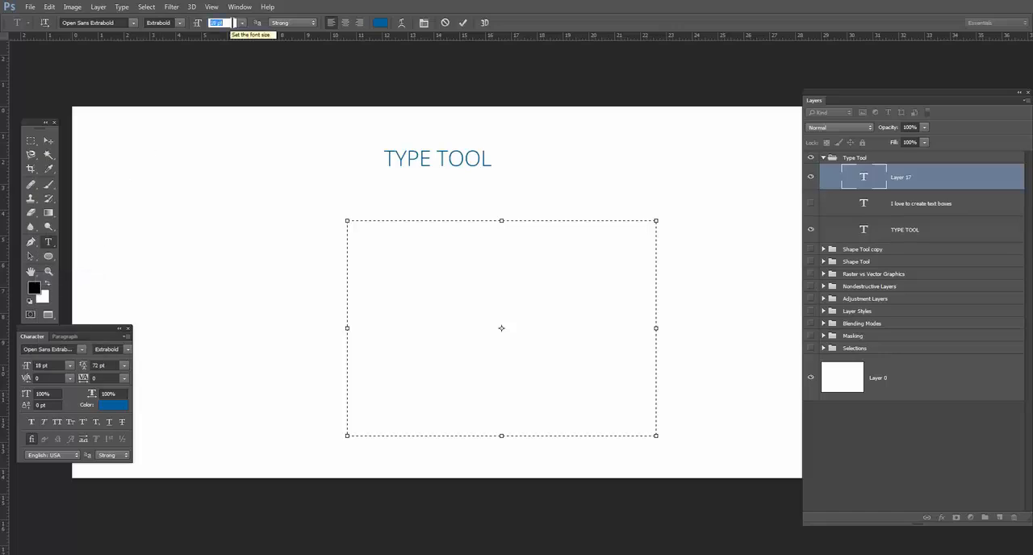
key(Return)
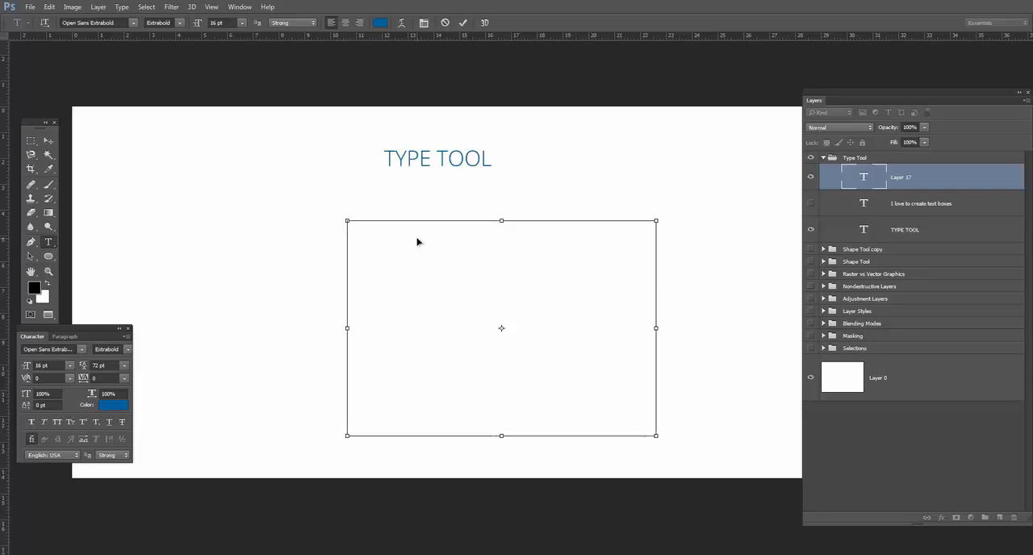
Paste the Lorem ipsum paragraphs into the text box, commit the text, and move the block slightly up and left.
key(ctrl+v)
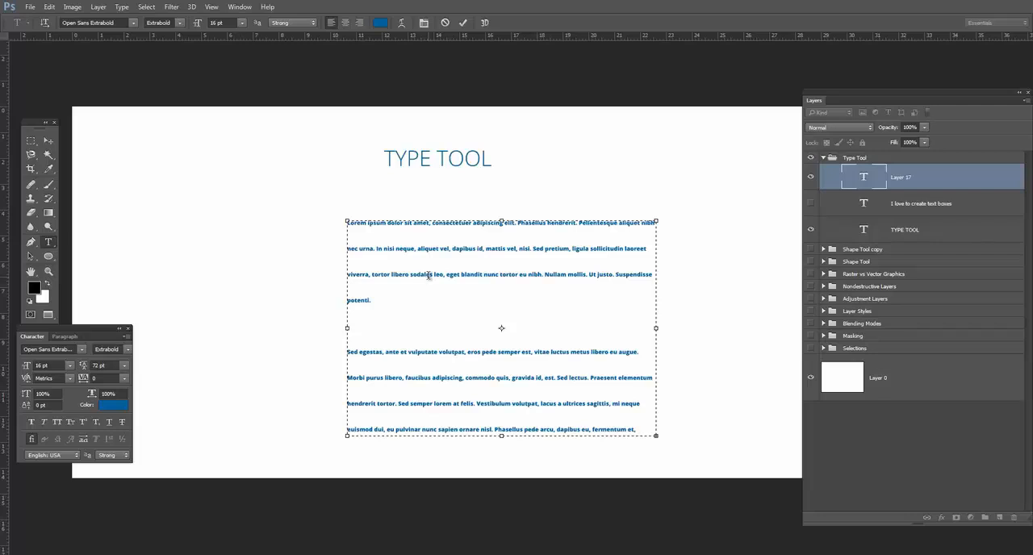
triple_click(429, 276)
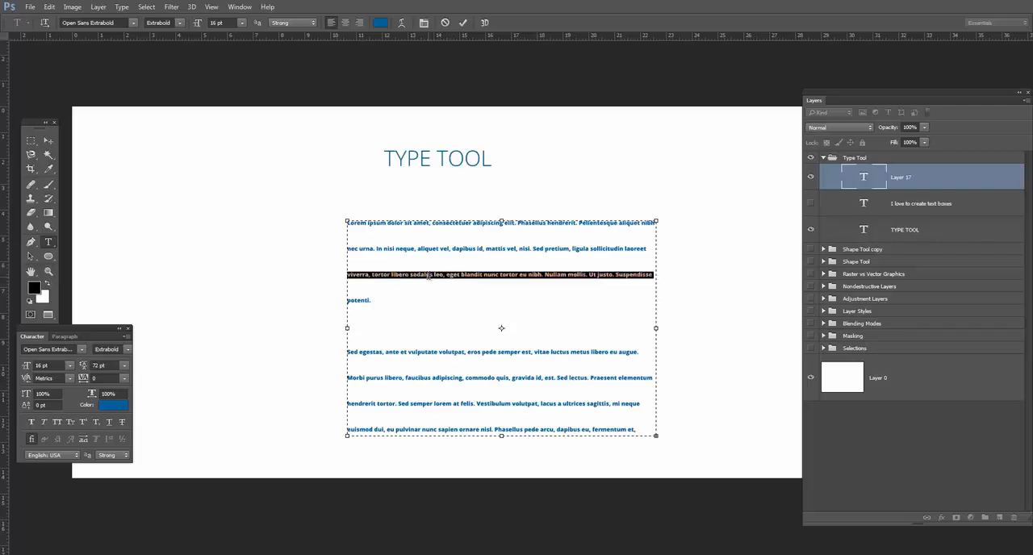
double_click(428, 275)
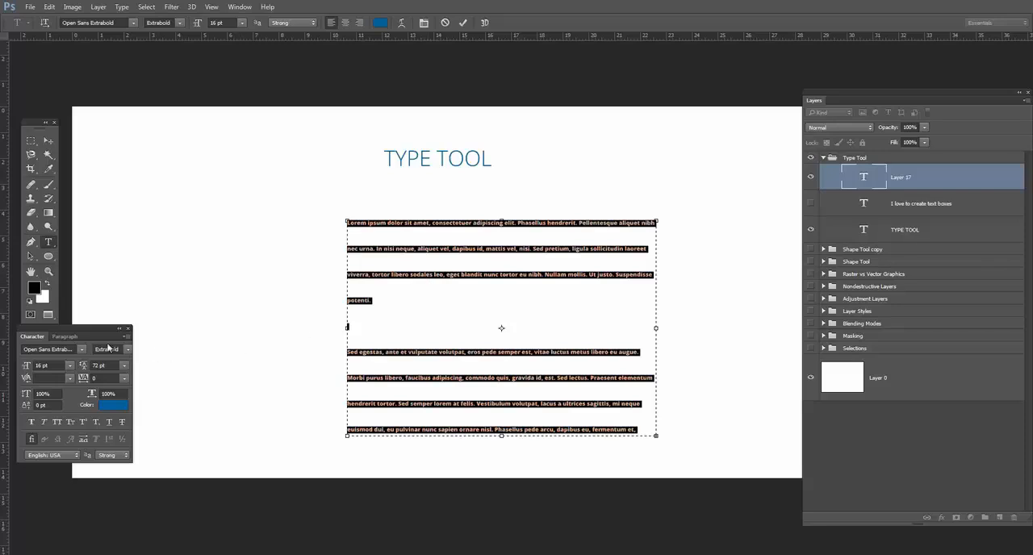
click(50, 140)
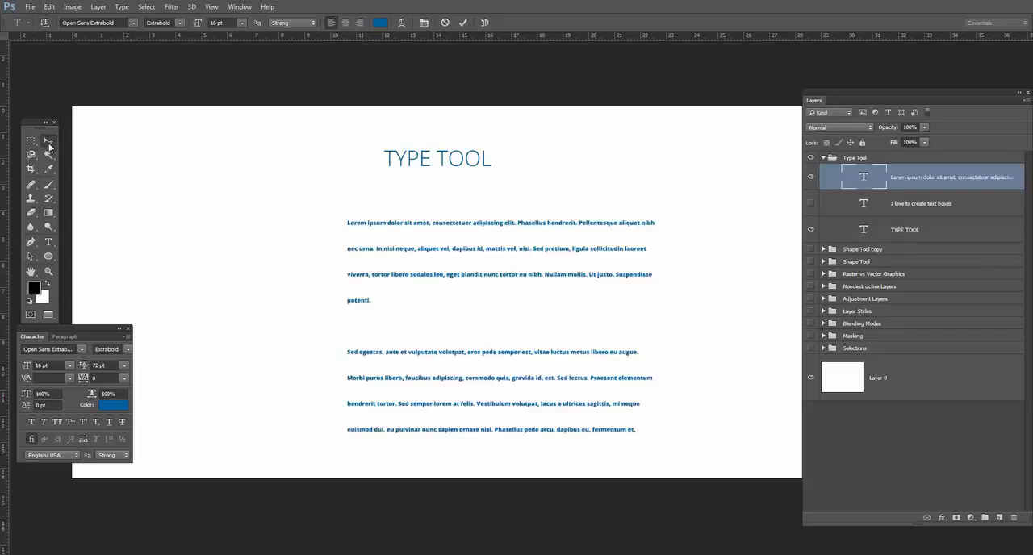
drag(438, 253, 410, 249)
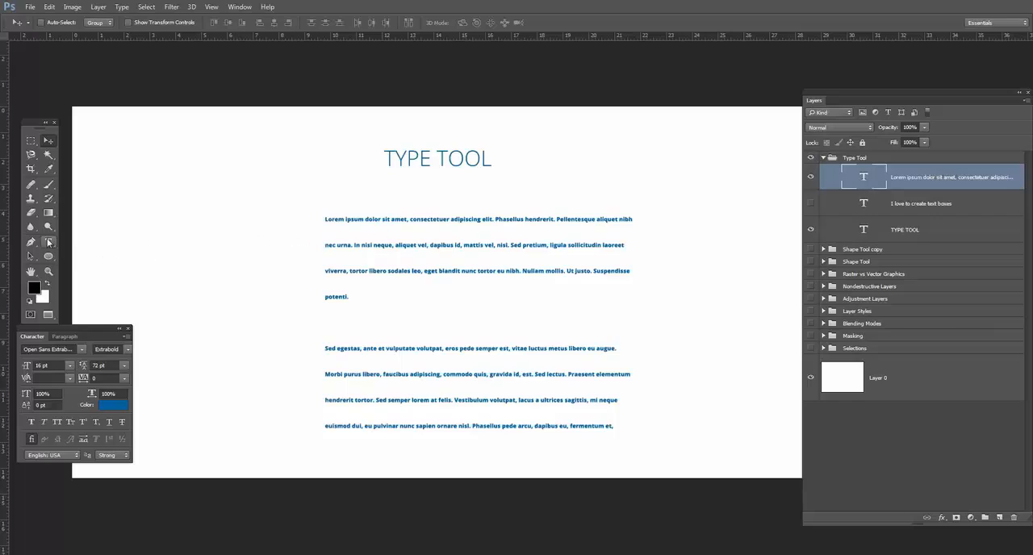
Set the leading of the Lorem ipsum text layer to 48 pt.
click(48, 242)
click(126, 367)
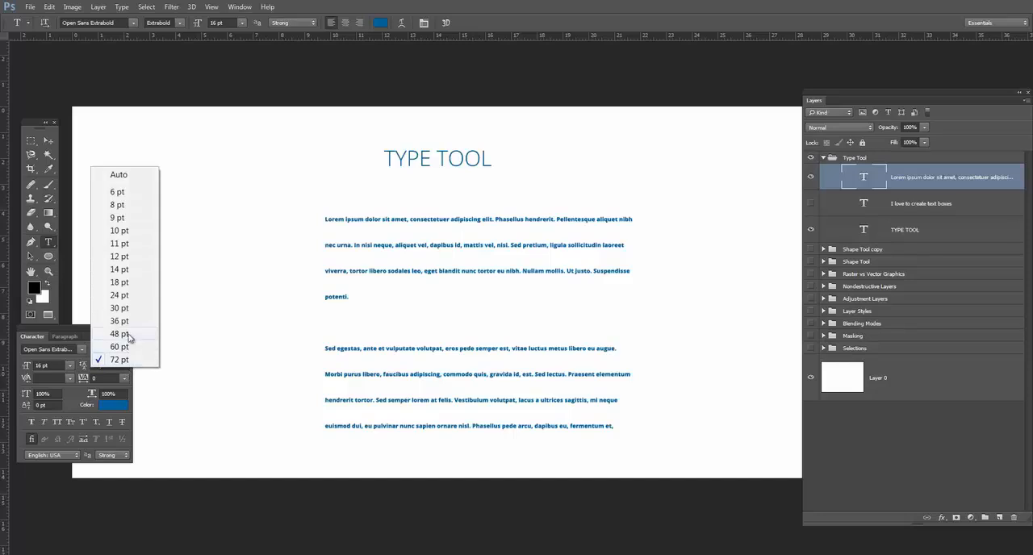
click(122, 334)
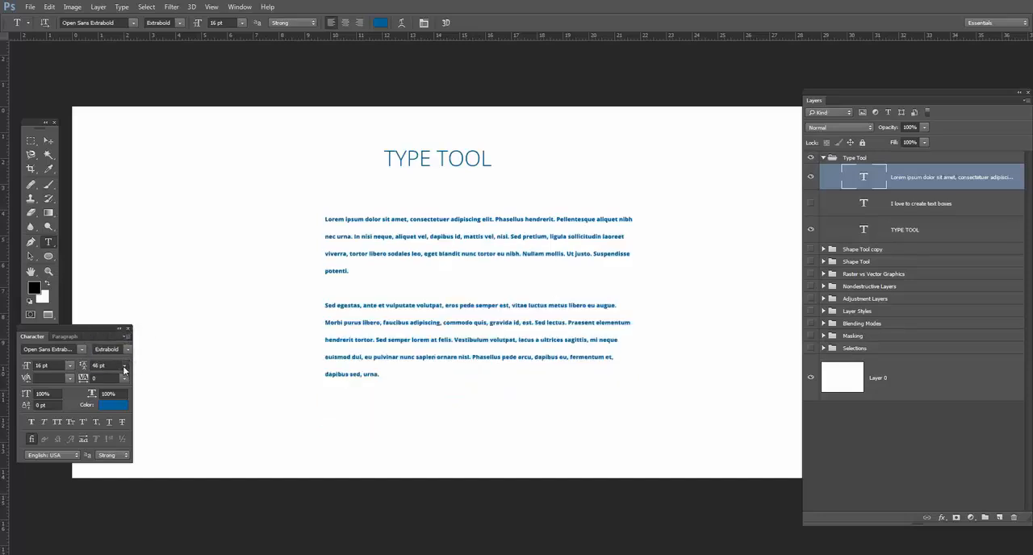
Set the Lorem ipsum text's leading to Auto and its kerning to Optical.
click(126, 366)
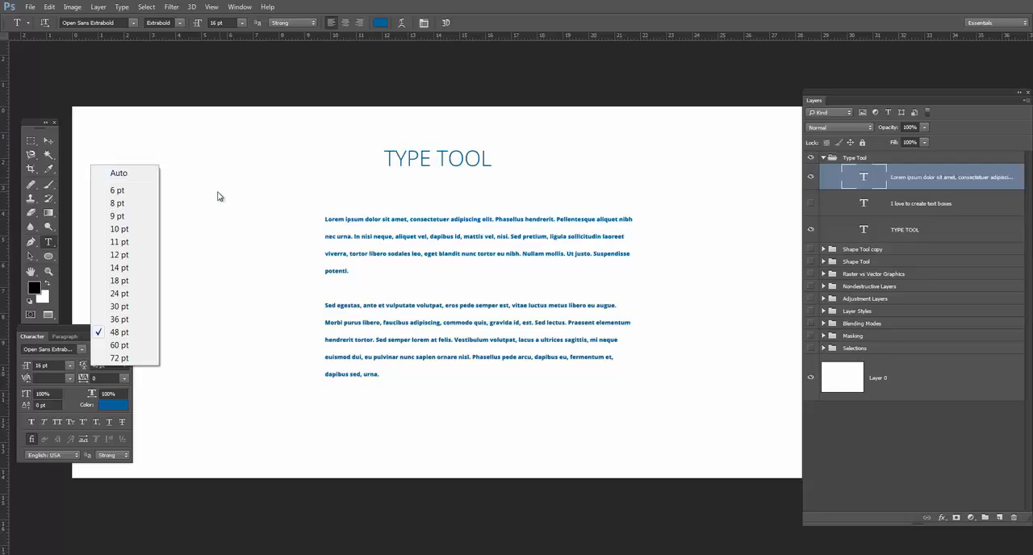
click(132, 176)
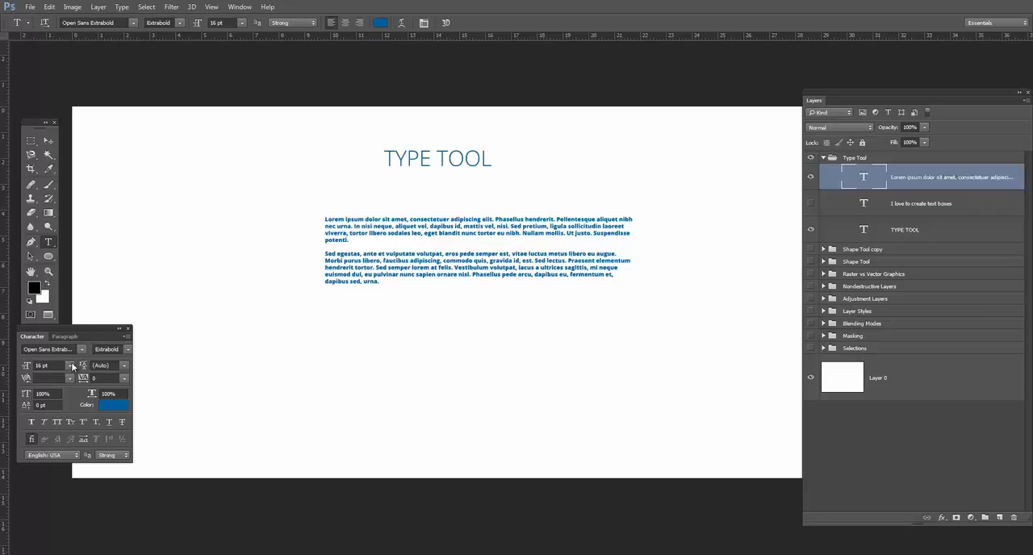
click(124, 377)
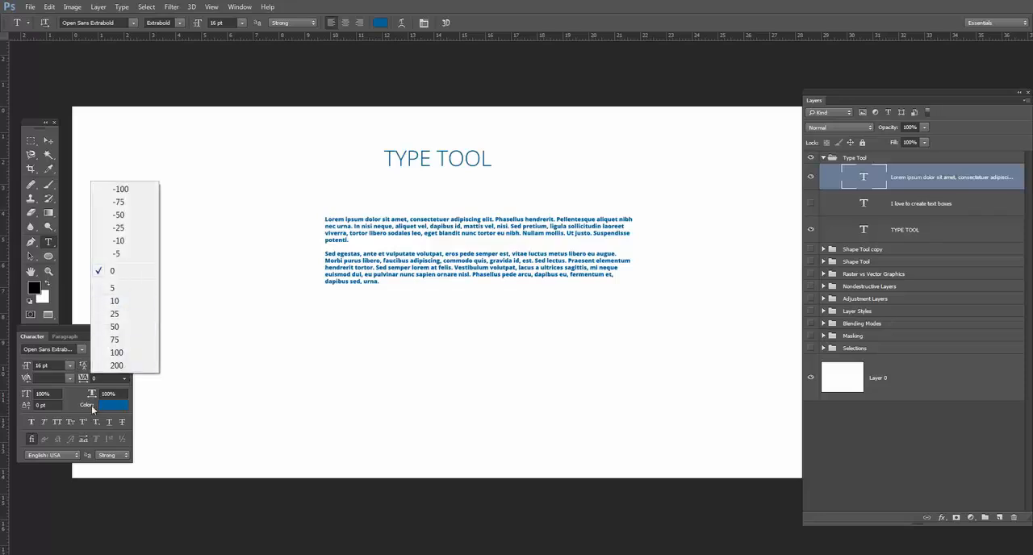
click(61, 376)
click(66, 374)
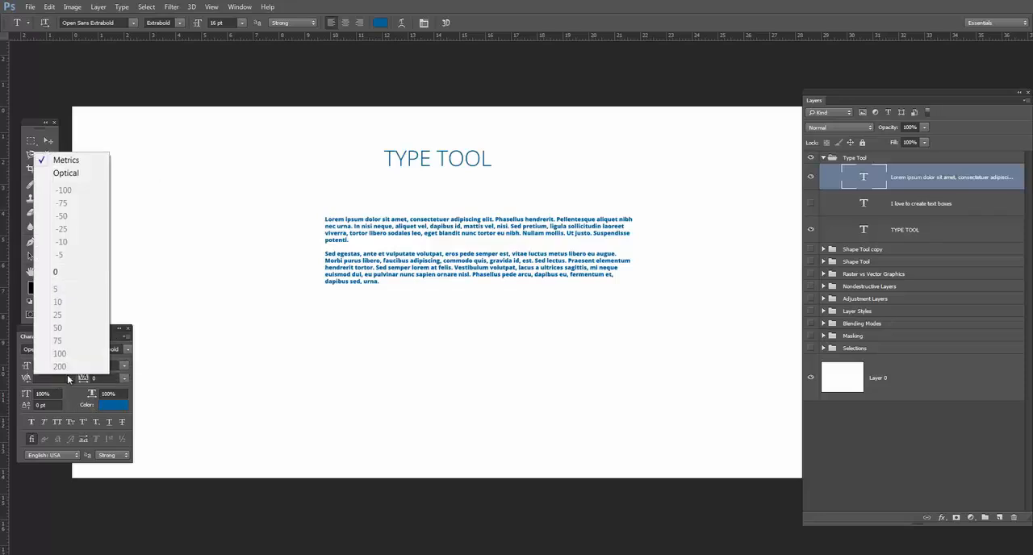
click(66, 173)
Commit the Lorem ipsum text and move its block left and slightly down.
click(452, 268)
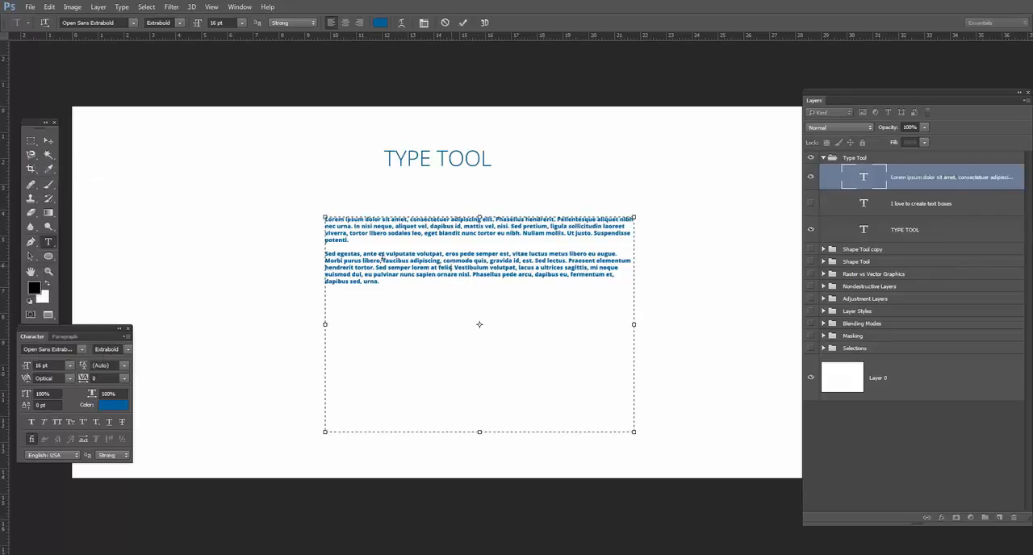
key(ctrl+Return)
drag(518, 257, 460, 274)
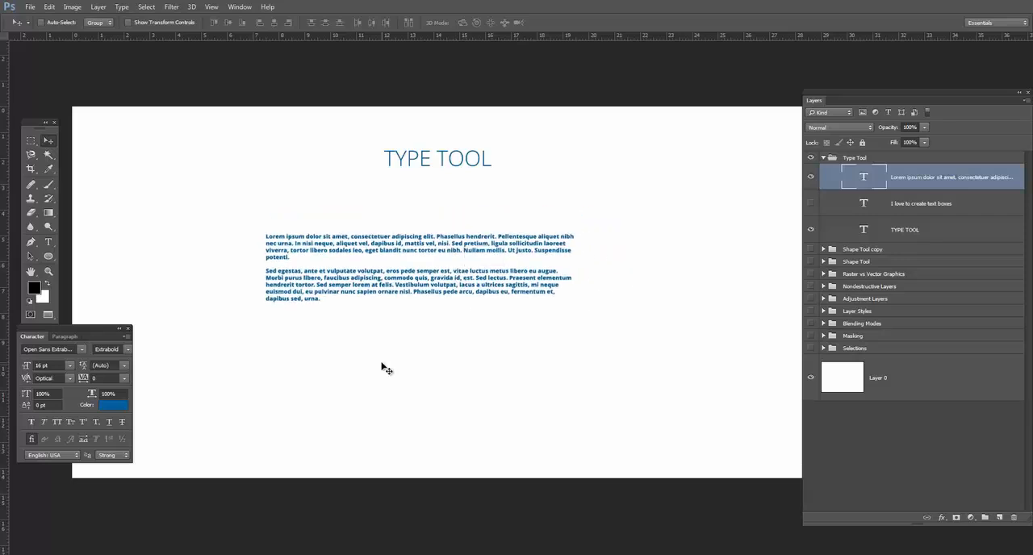
Set the font style of both Lorem ipsum paragraphs to Regular and move the block slightly up and left.
key(ctrl+plus)
key(space)
drag(477, 343, 584, 351)
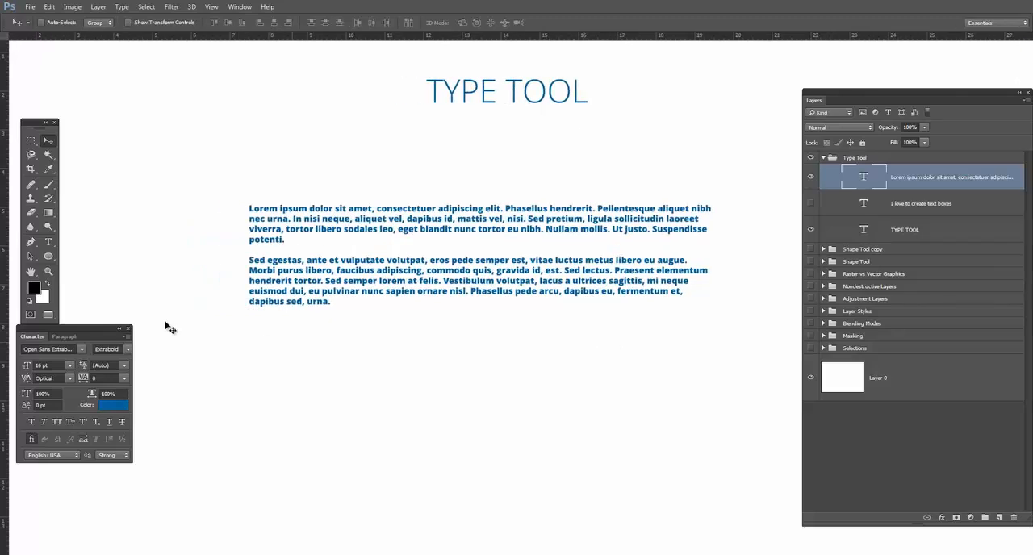
click(45, 244)
click(296, 230)
drag(365, 308, 218, 192)
click(179, 23)
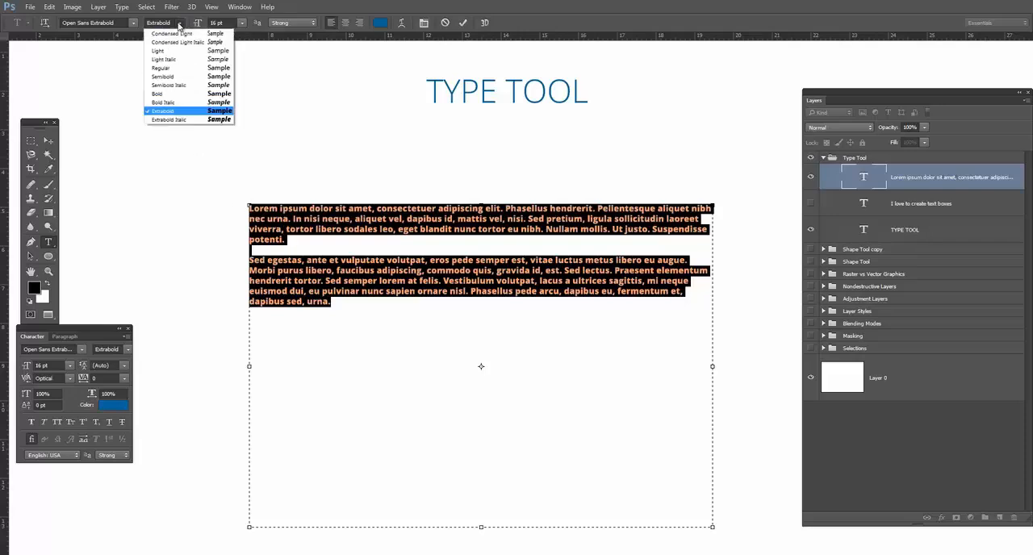
click(170, 70)
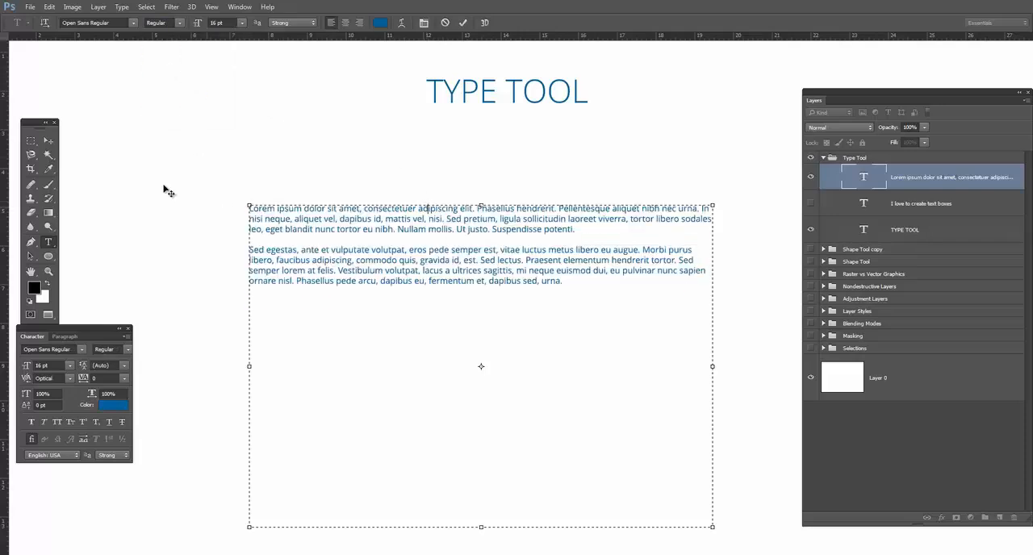
click(49, 140)
drag(421, 259, 402, 239)
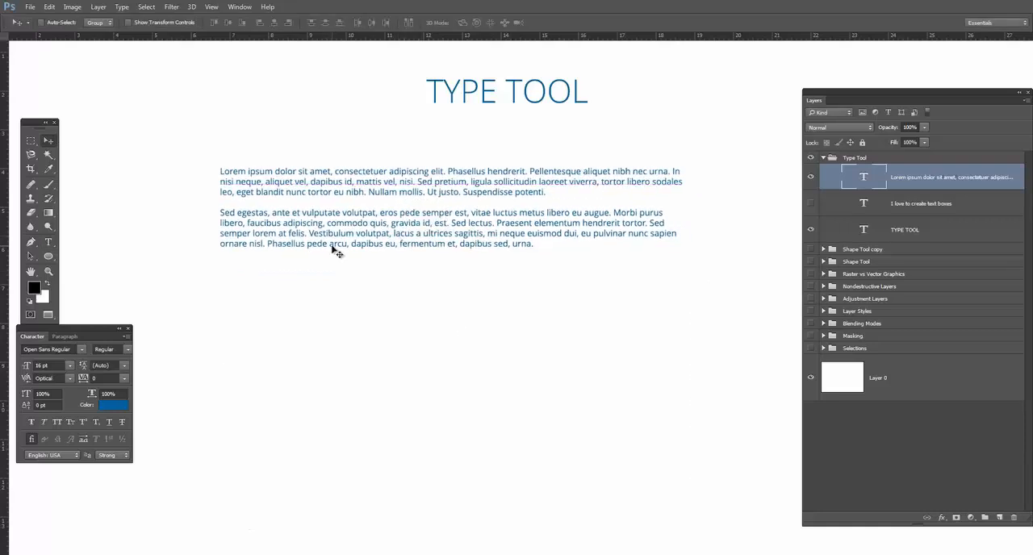
Draw a rectangle about 938 × 228 px around the paragraphs, place its layer beneath them, and lower its opacity to a light grey.
drag(884, 91, 853, 93)
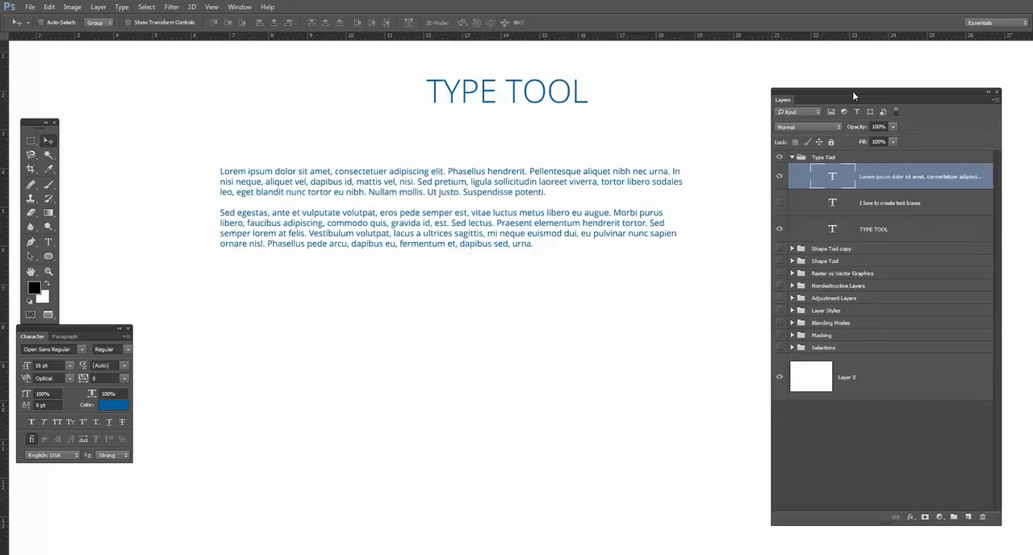
click(49, 257)
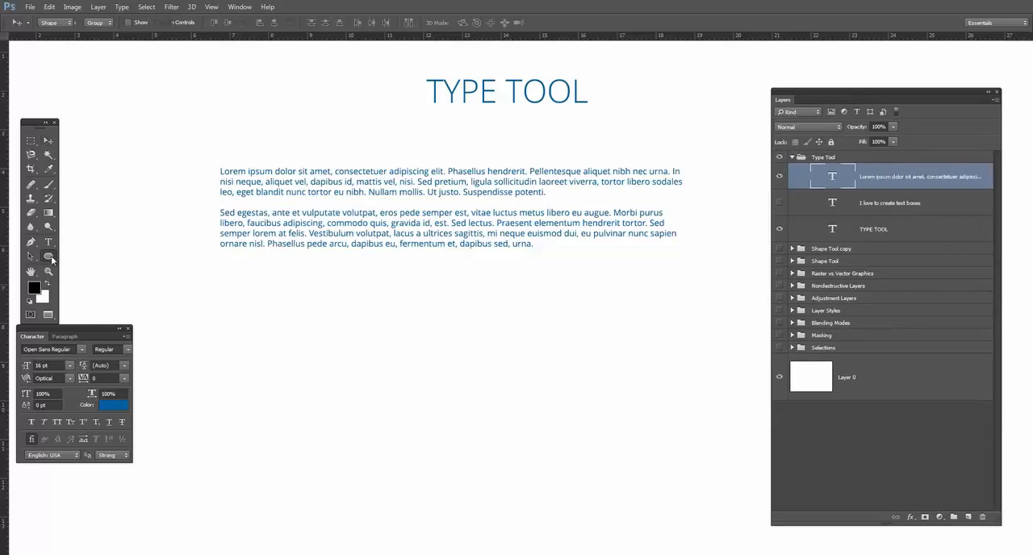
click(87, 255)
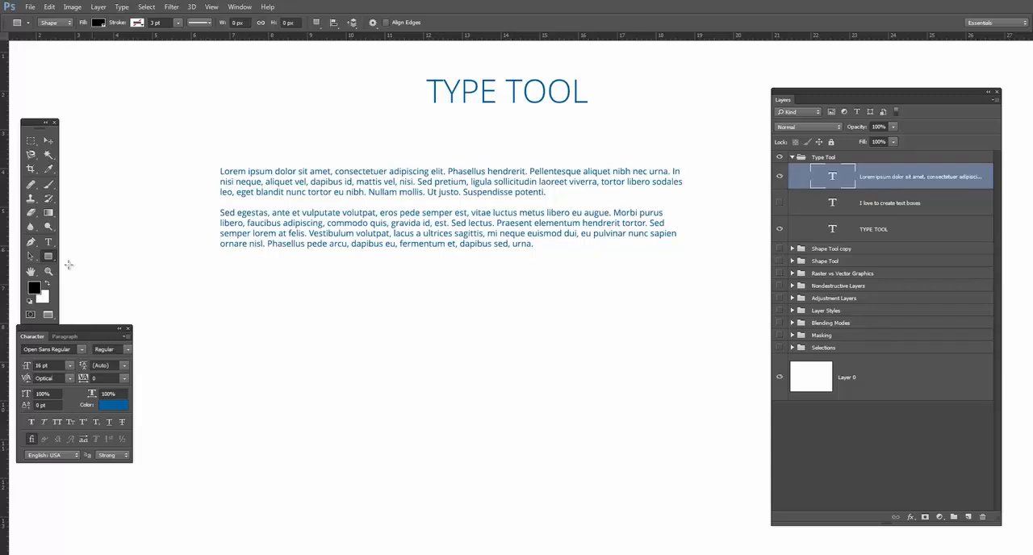
drag(206, 154, 710, 276)
drag(888, 190, 889, 256)
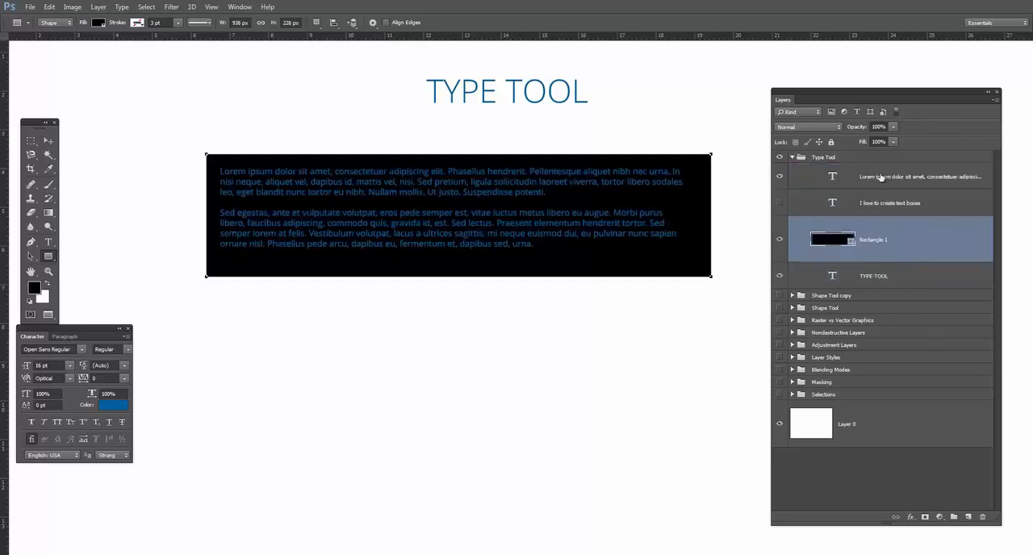
click(894, 127)
drag(894, 133, 843, 135)
Resize the Lorem ipsum text box to end just below the text and span the full width of the grey rectangle.
click(854, 169)
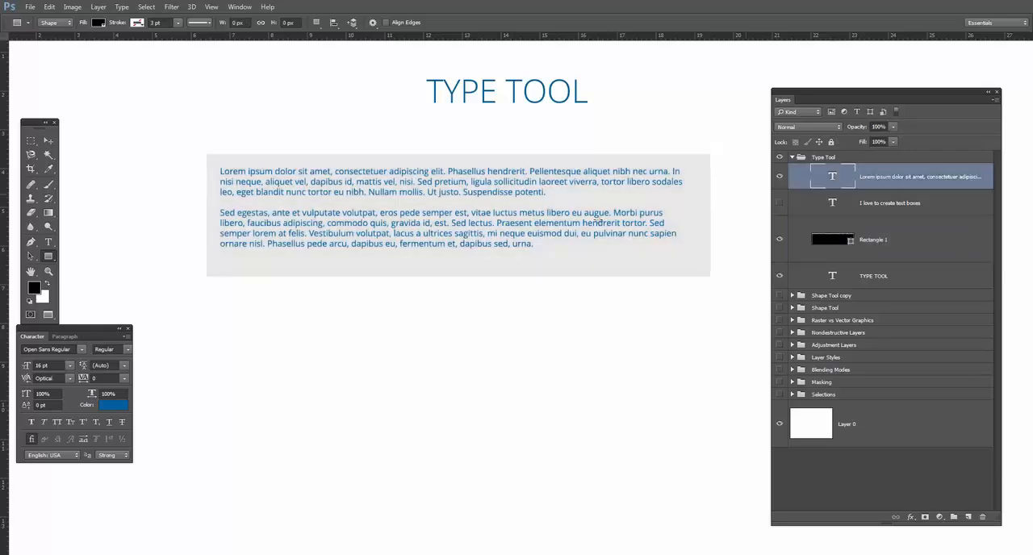
click(49, 243)
click(274, 223)
drag(460, 492, 475, 263)
drag(220, 262, 207, 261)
drag(684, 262, 711, 261)
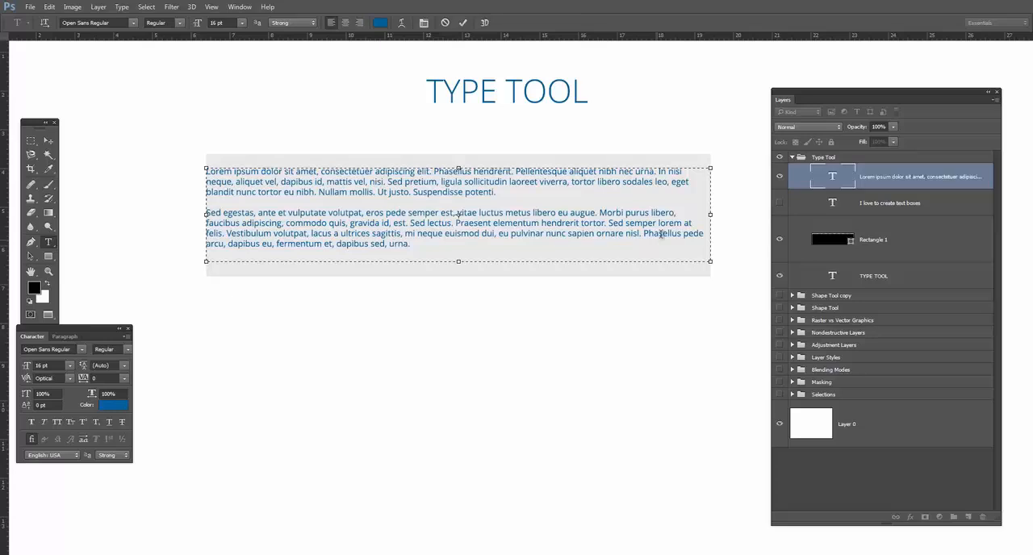
Select all the Lorem ipsum text and set its left and right margin indents to 20 pt in the paragraph settings.
drag(447, 246, 200, 171)
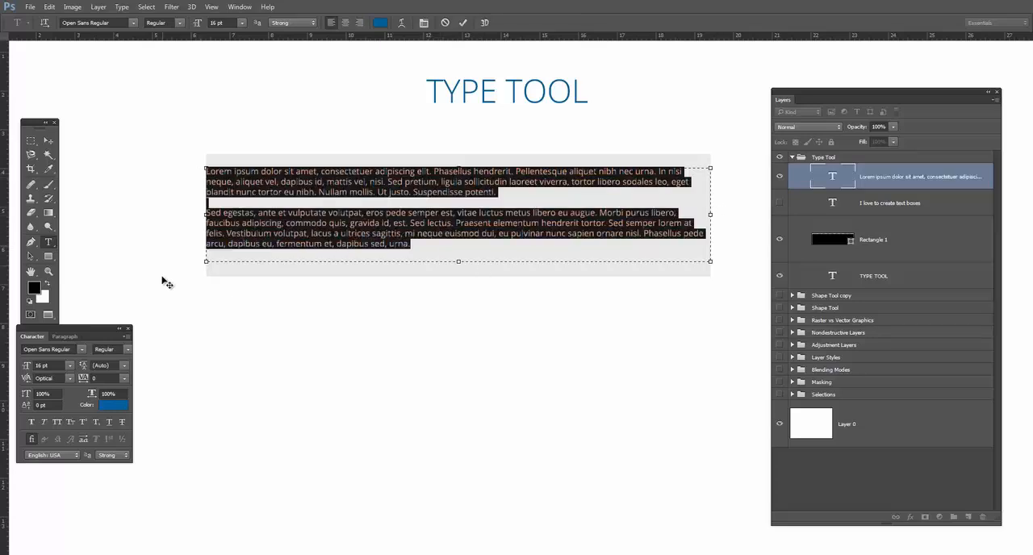
click(59, 338)
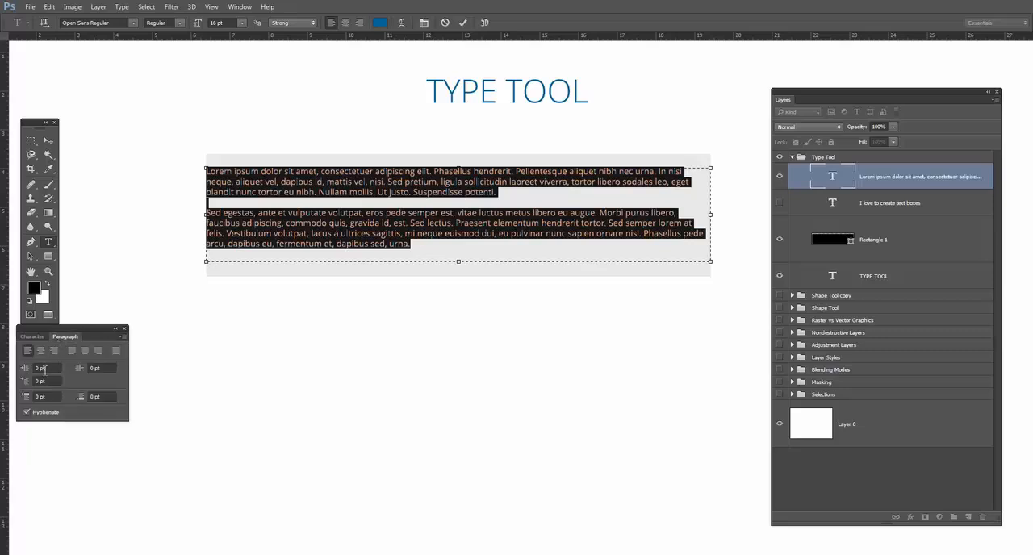
drag(85, 331, 284, 318)
click(255, 358)
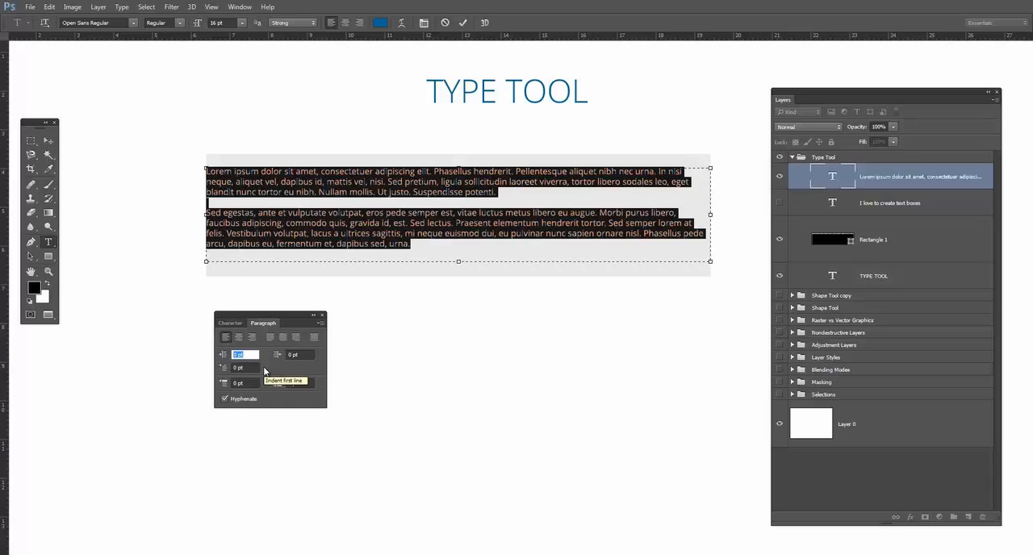
text(10)
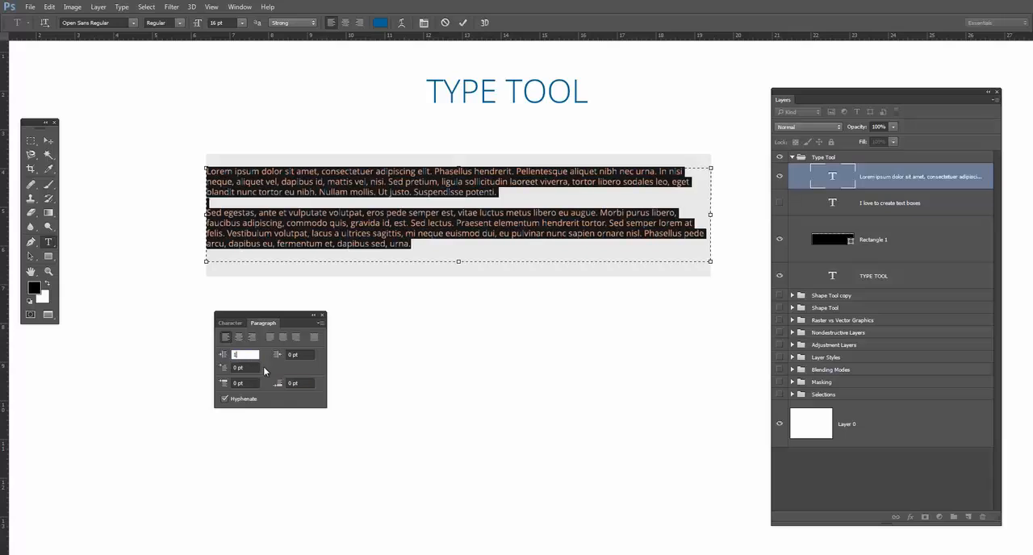
key(BackSpace)
key(BackSpace)
text(20)
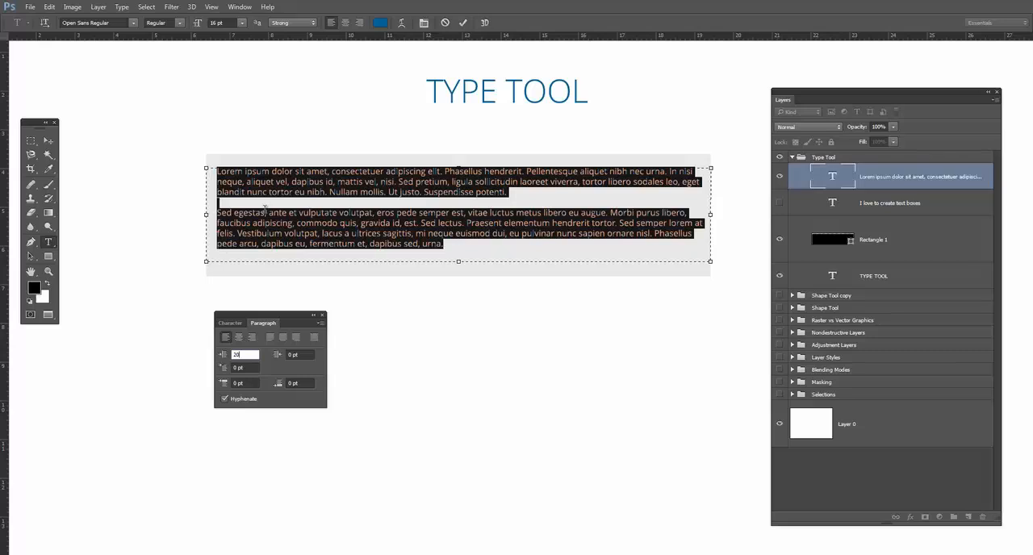
click(302, 357)
text(20)
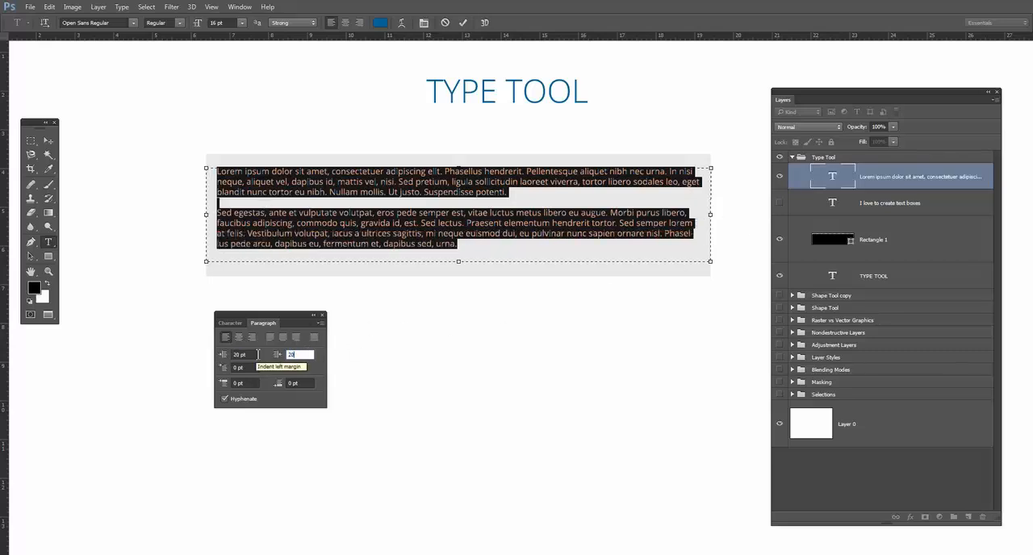
Set the right and left margin indents of the Lorem ipsum text to 40 pt and commit the text.
drag(298, 355, 277, 356)
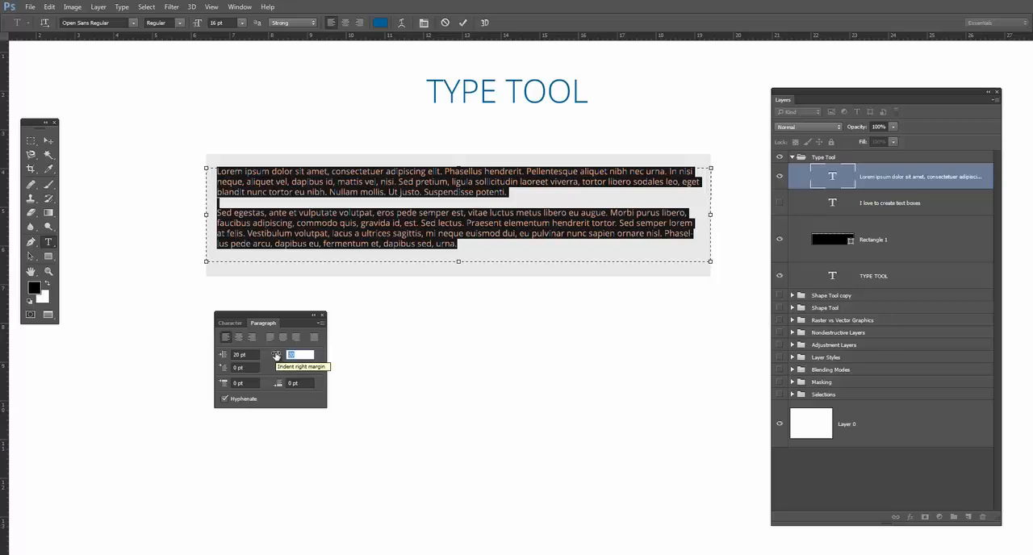
text(40)
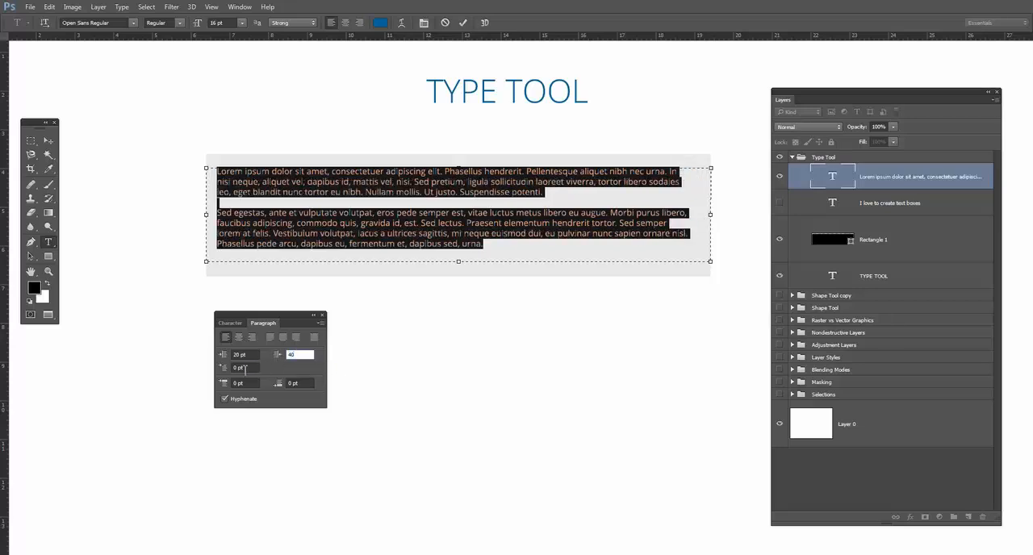
drag(257, 356, 211, 355)
text(40)
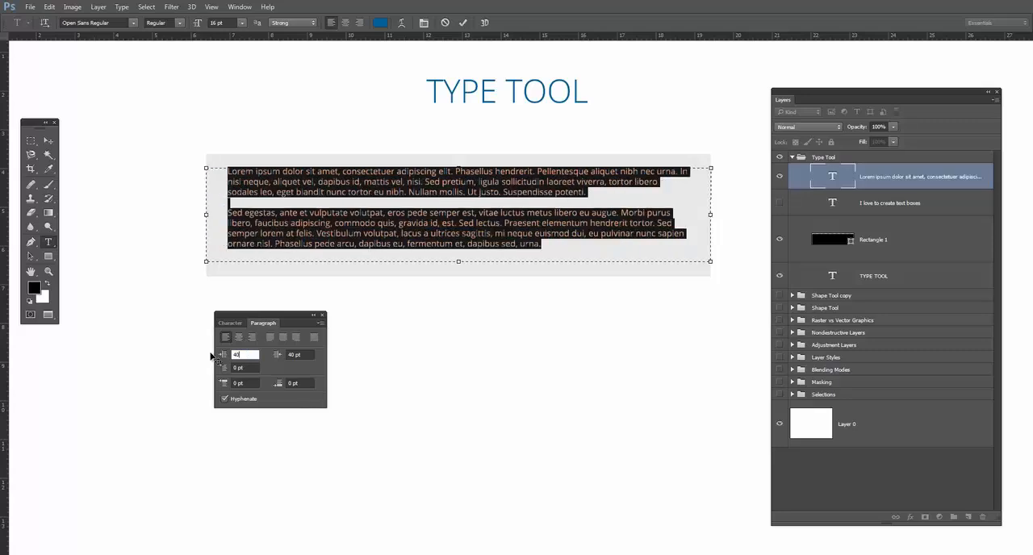
click(48, 140)
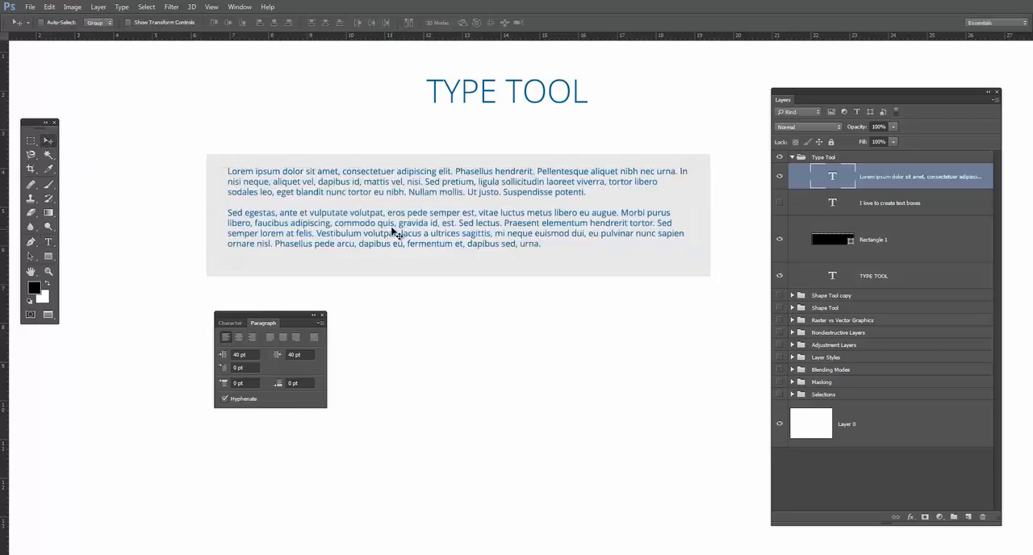
Nudge the Lorem ipsum block down to centre it vertically in the grey rectangle, checking its text box bounds.
key(Down)
key(Down)
key(Down)
key(Down)
key(Down)
key(Down)
key(Down)
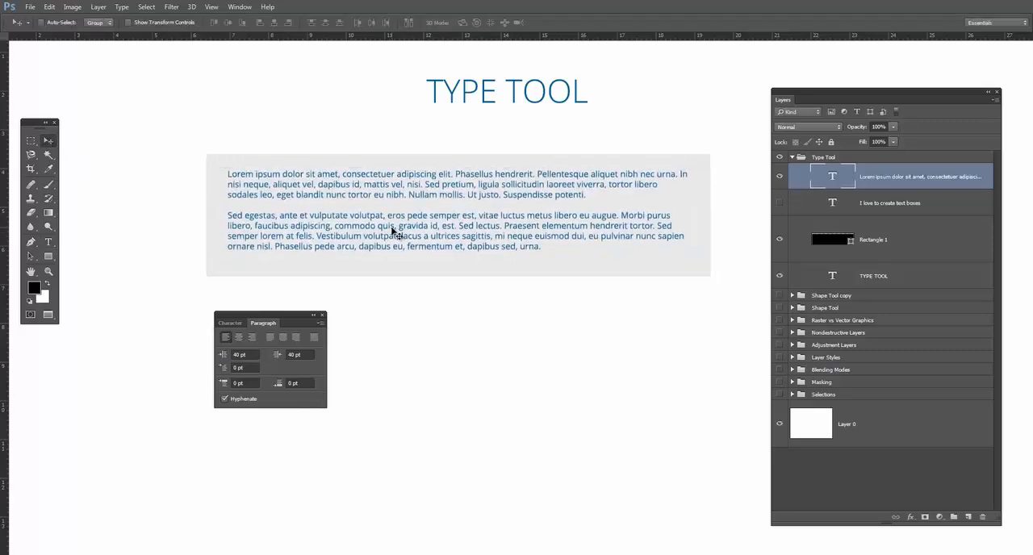
key(Up)
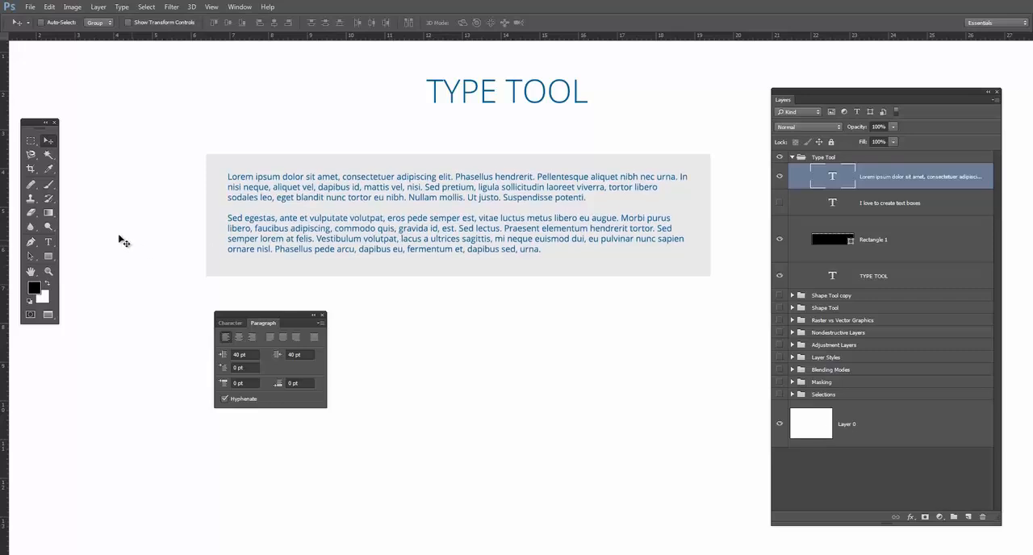
click(48, 241)
click(316, 195)
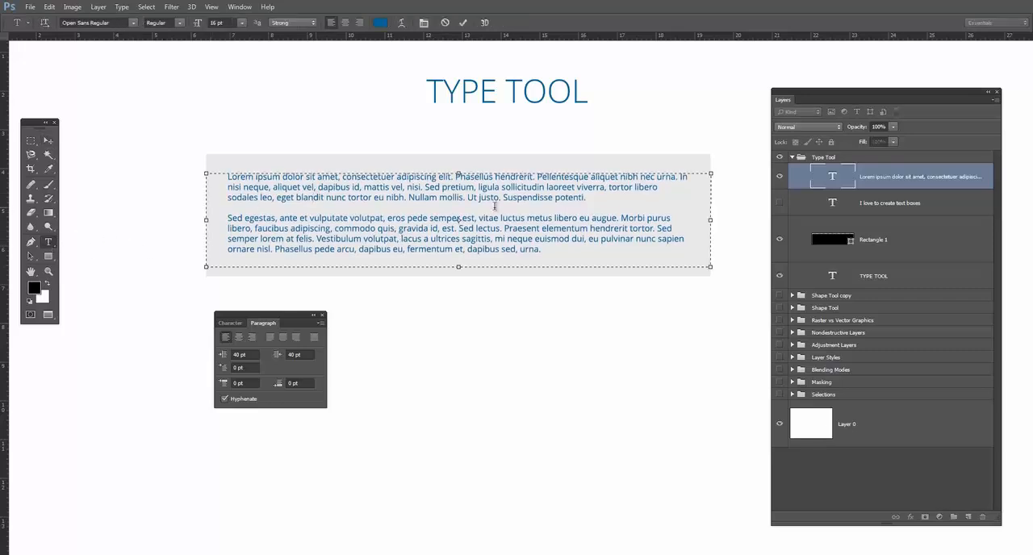
click(48, 140)
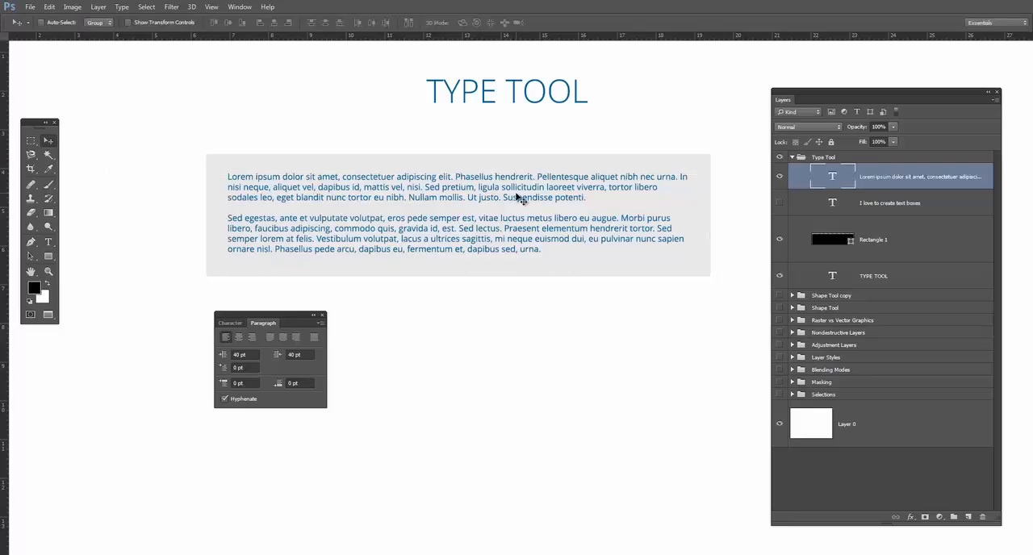
key(Down)
key(Down)
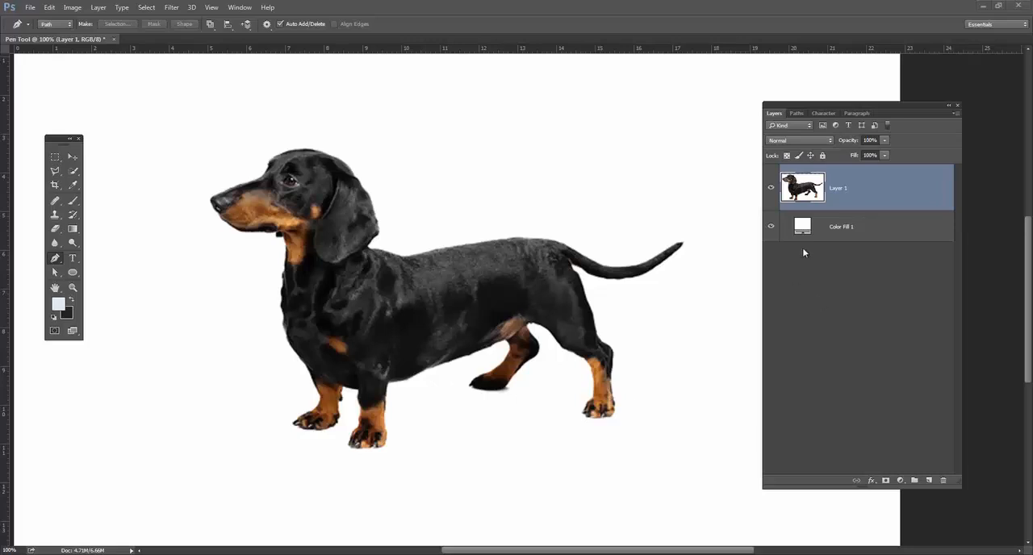
Hide the dachshund image layer in the Pen Tool document and keep the Pen tool active.
click(771, 188)
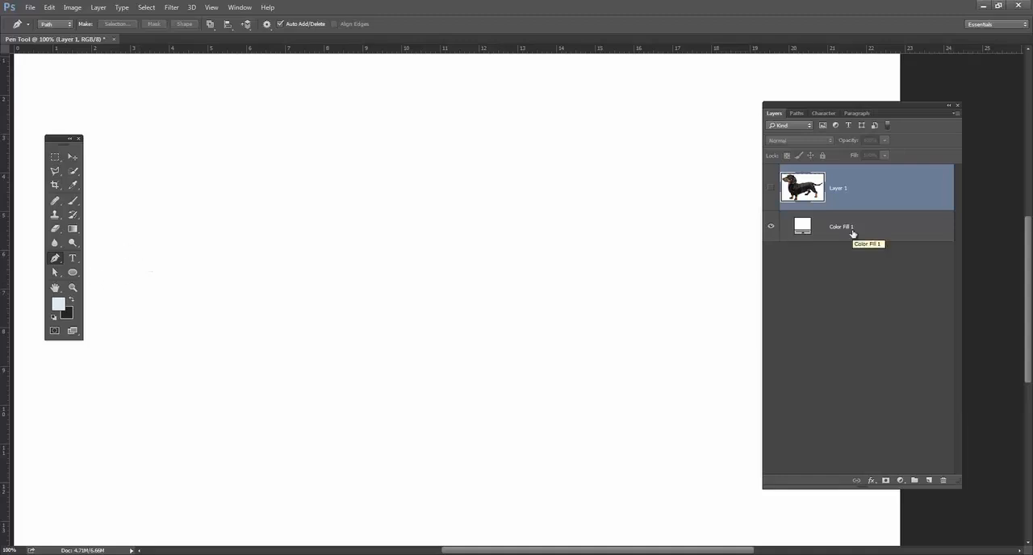
click(58, 275)
click(57, 260)
click(57, 274)
click(58, 261)
click(57, 275)
click(57, 261)
click(58, 274)
click(56, 258)
Examine the Pen tool variants and the Path Selection and Direct Selection tools.
right_click(54, 261)
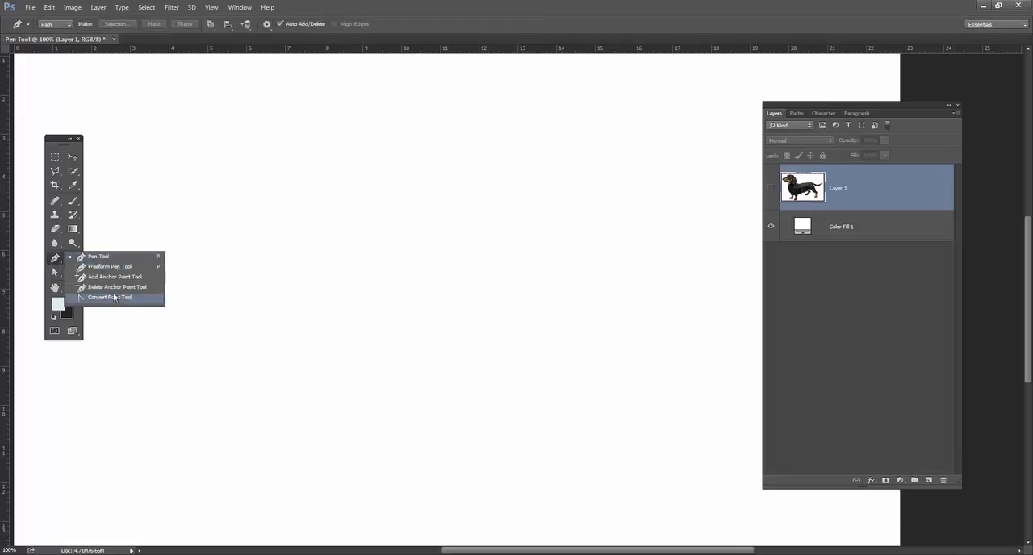
click(91, 258)
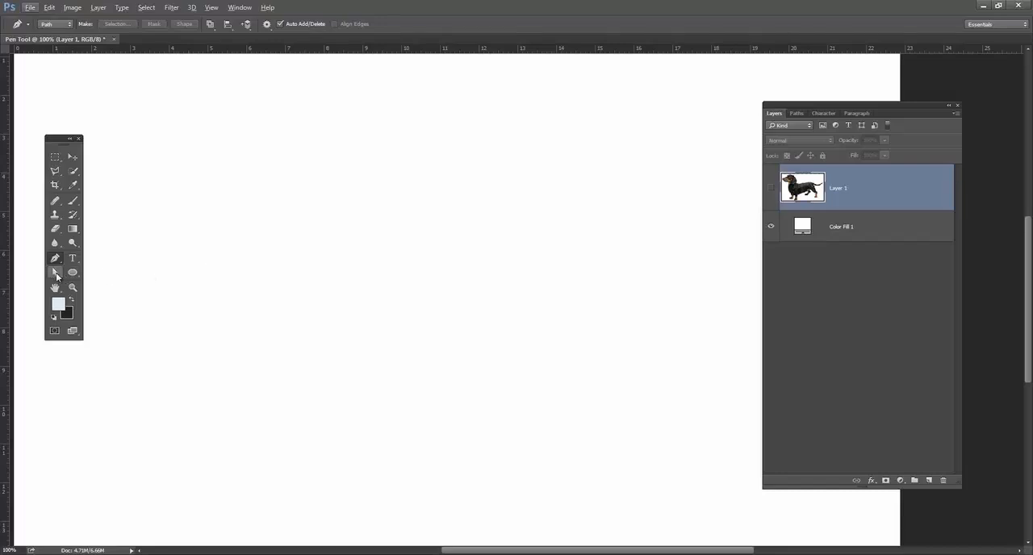
click(55, 276)
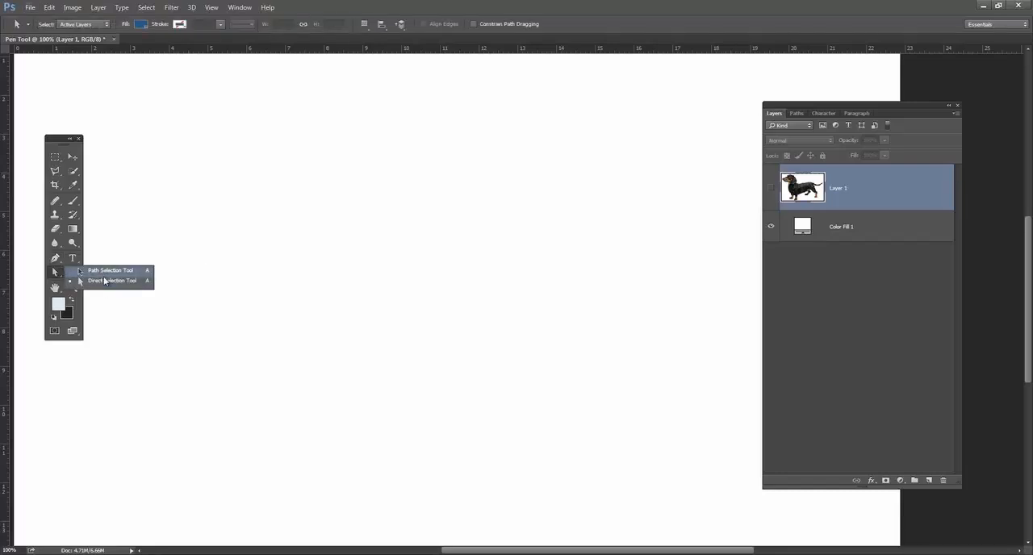
click(106, 279)
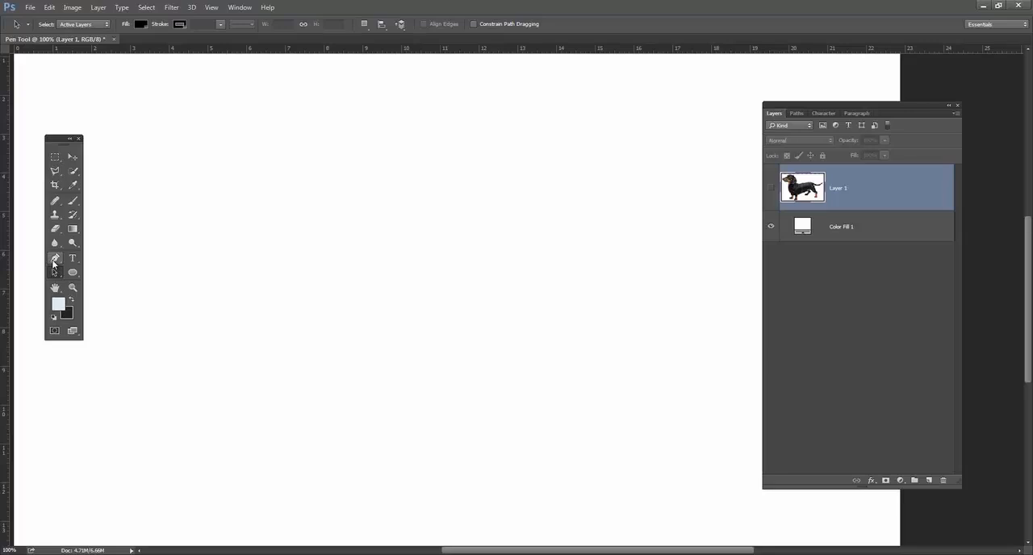
Draw a closed irregular path of 20 straight-segment anchor points with the Pen tool on the blank canvas.
click(54, 260)
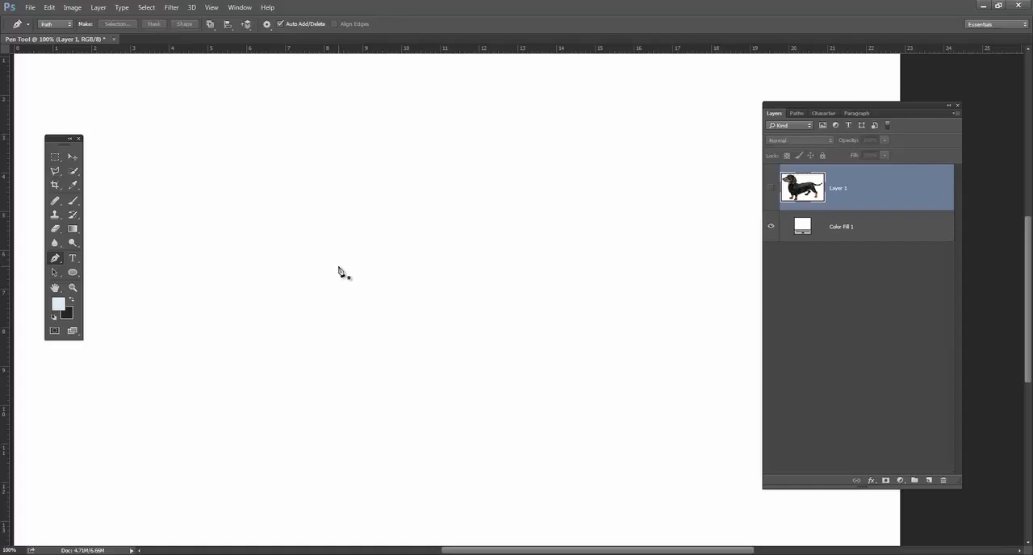
click(189, 265)
click(296, 174)
click(374, 170)
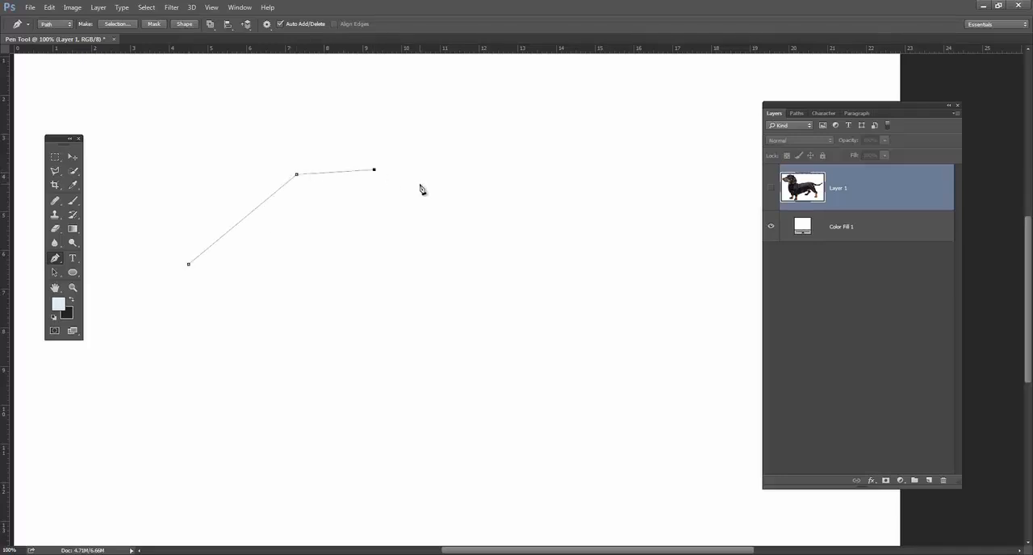
click(436, 187)
click(472, 203)
click(488, 231)
click(473, 257)
click(453, 289)
click(423, 329)
click(409, 285)
click(395, 239)
click(366, 245)
click(348, 281)
click(325, 310)
click(318, 341)
click(264, 347)
click(252, 319)
click(233, 289)
click(202, 292)
click(186, 328)
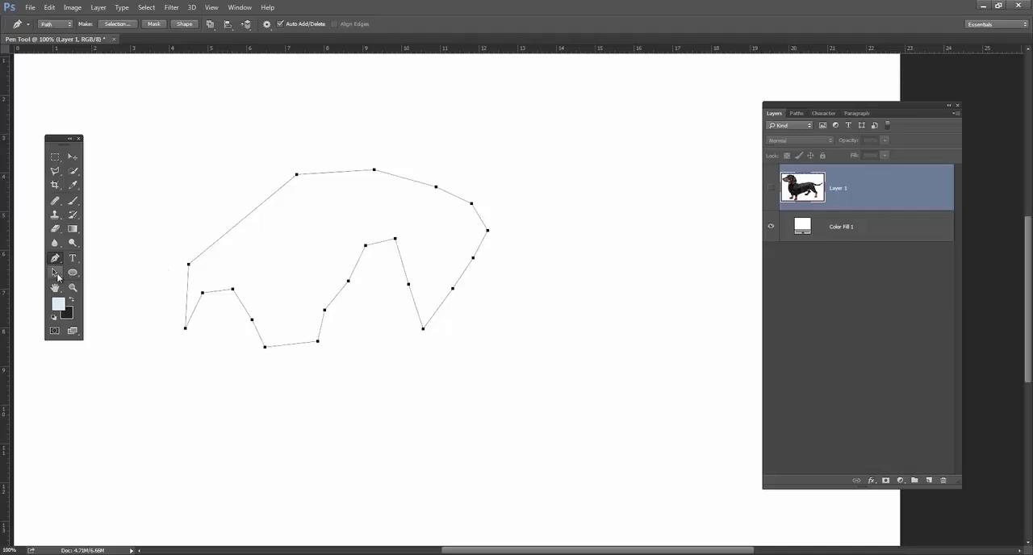
Move the whole polygon path around the canvas with the Path Selection tool.
click(55, 274)
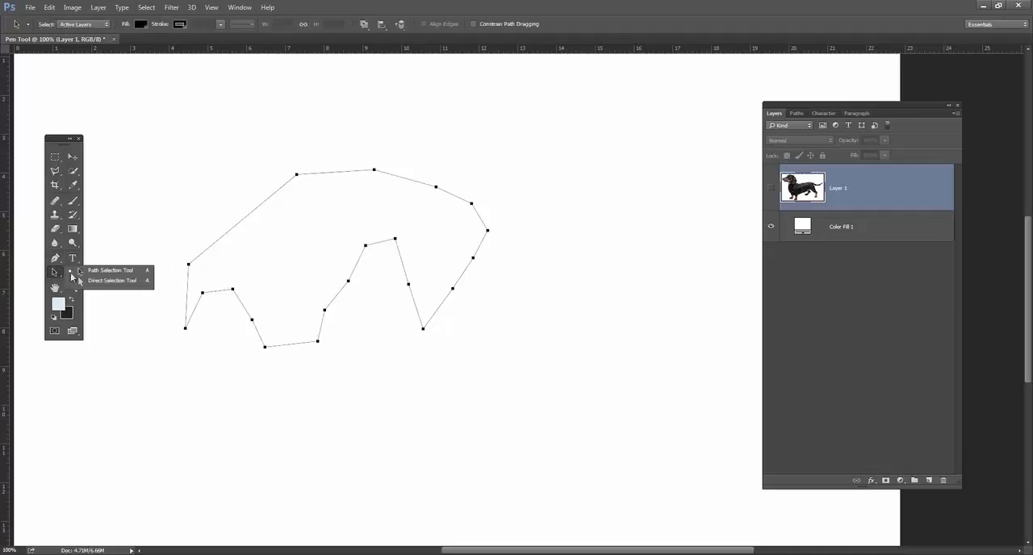
click(99, 271)
click(162, 249)
drag(210, 250, 303, 230)
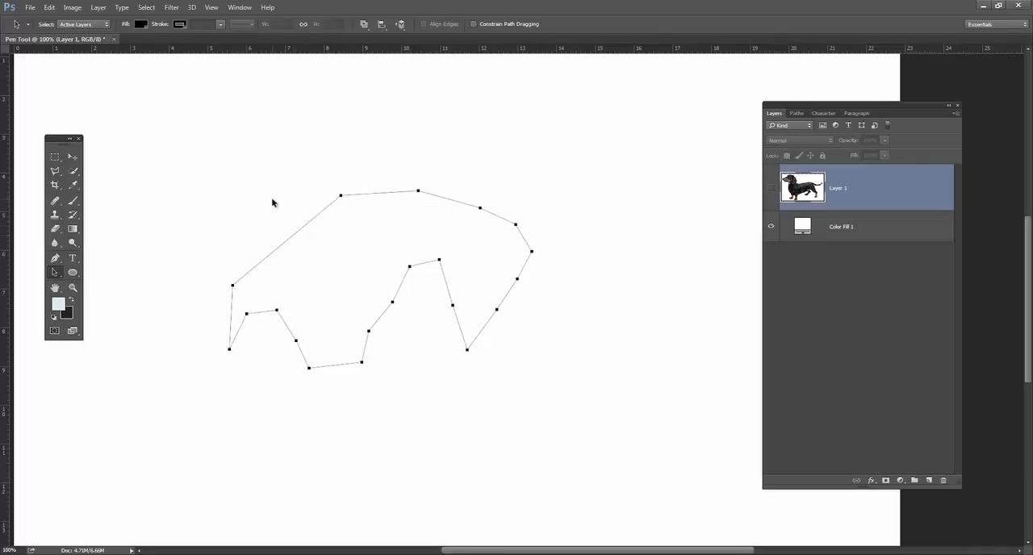
drag(478, 213, 427, 222)
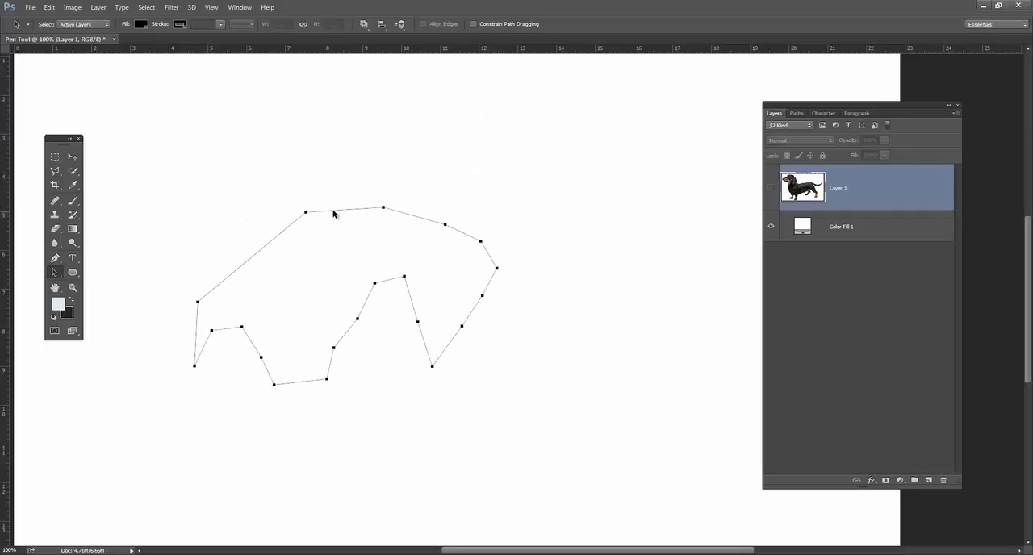
drag(340, 212, 377, 210)
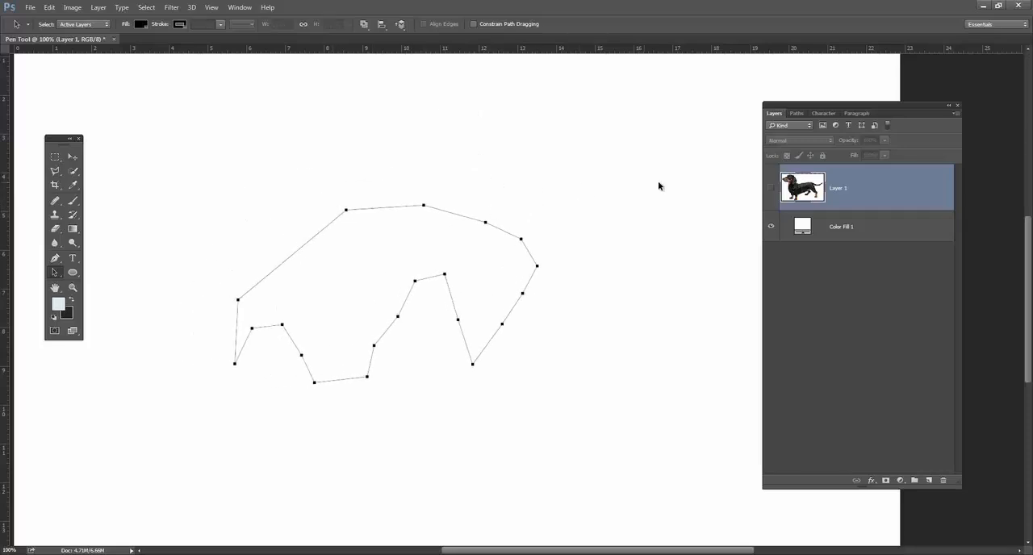
Save the work path under the name "random path".
click(797, 114)
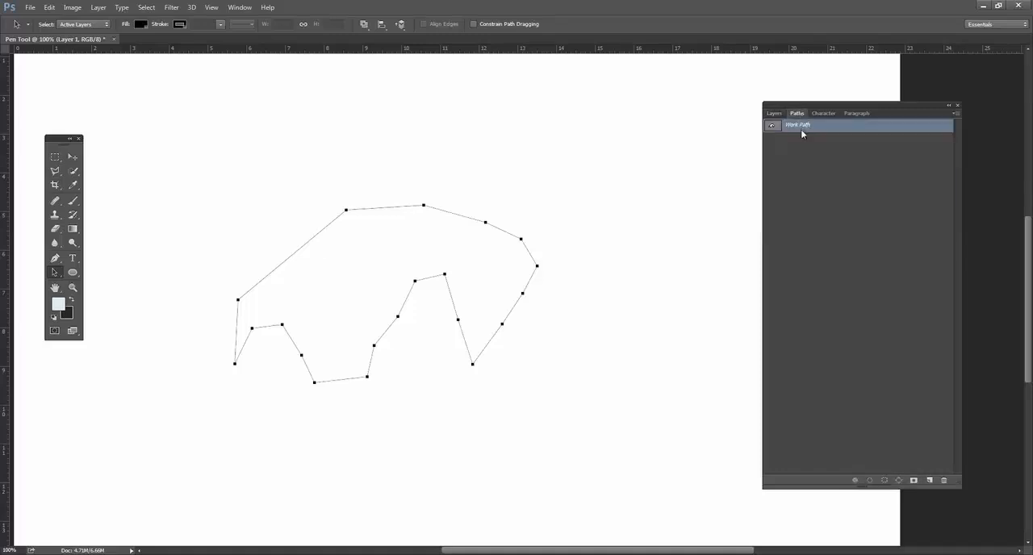
double_click(796, 127)
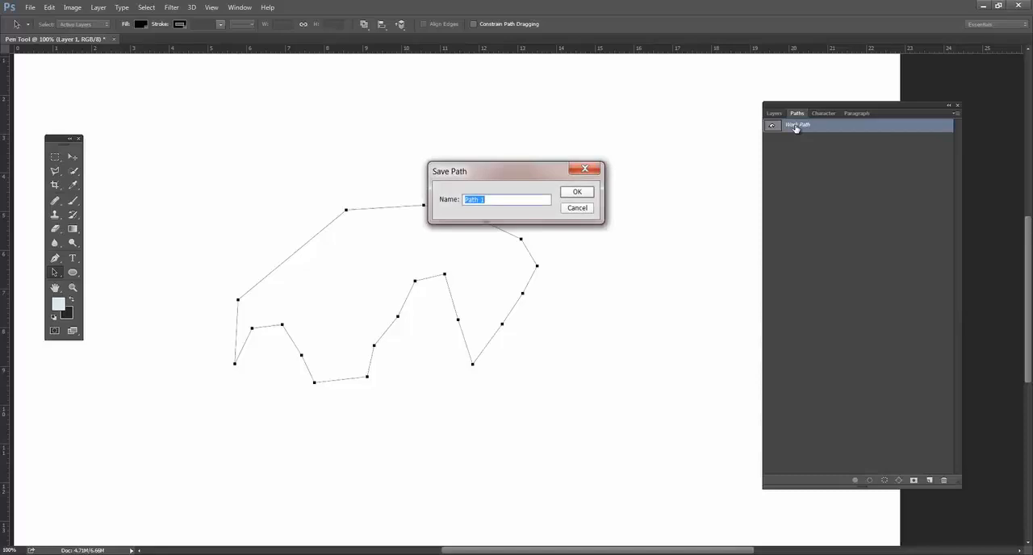
text(random path)
key(Return)
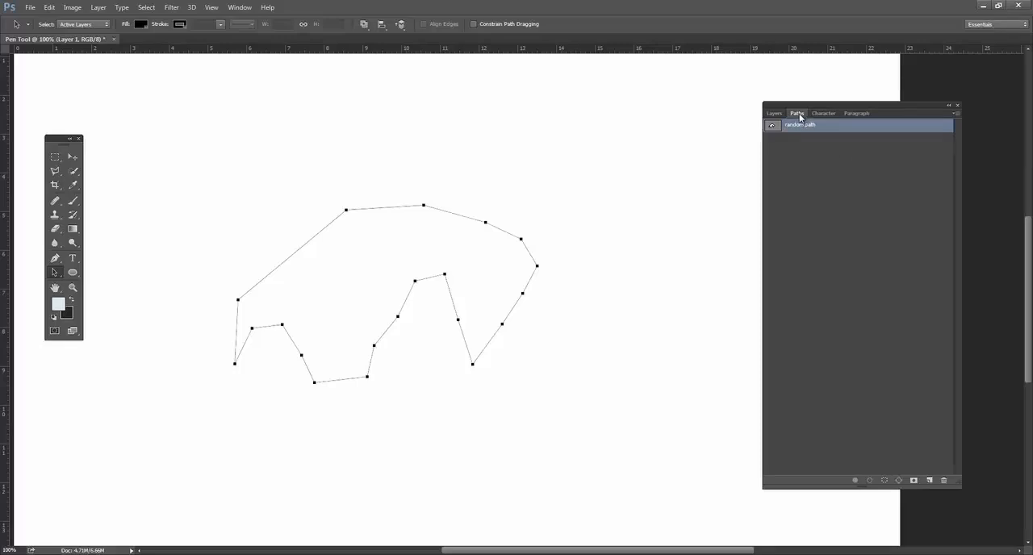
Detach and close the Paths, Character and Paragraph panels, and reposition the Layers panel and the toolbox.
click(825, 115)
drag(797, 113, 494, 126)
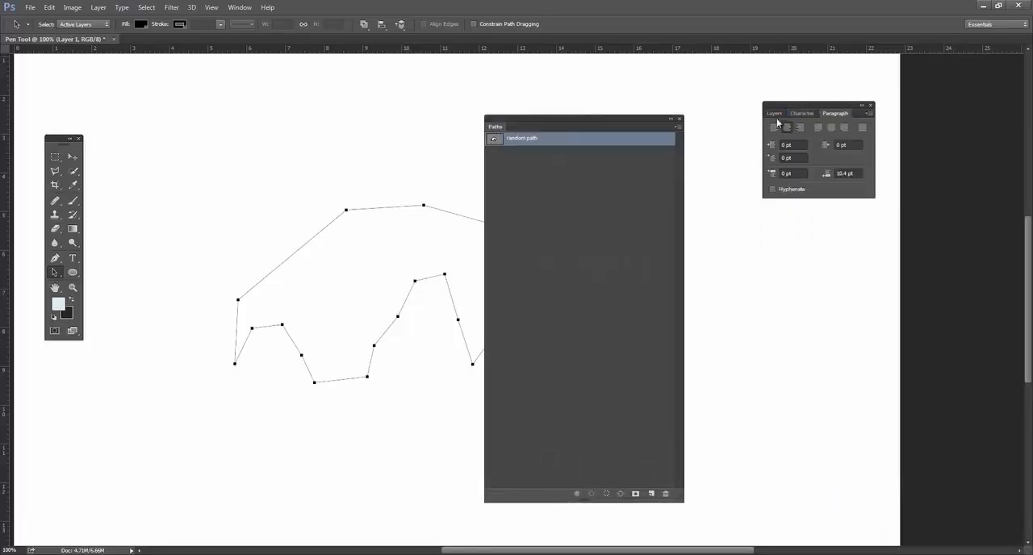
click(679, 119)
drag(803, 113, 634, 137)
click(733, 138)
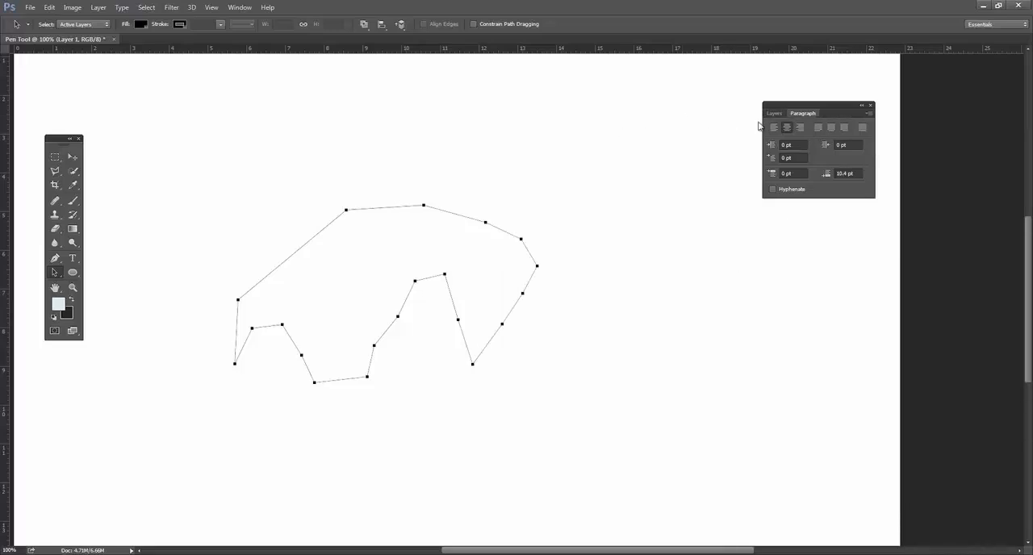
drag(803, 113, 630, 167)
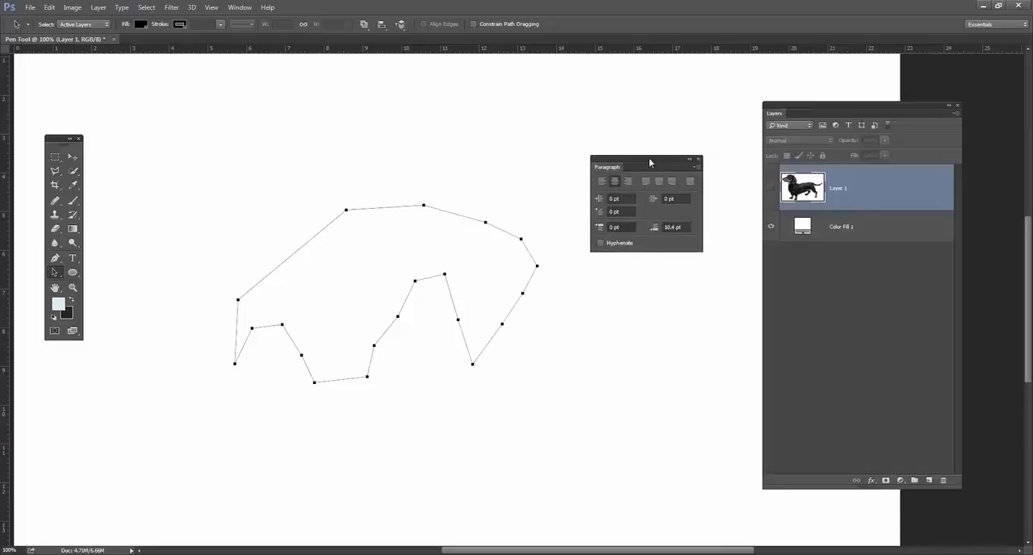
click(698, 159)
drag(827, 104, 785, 102)
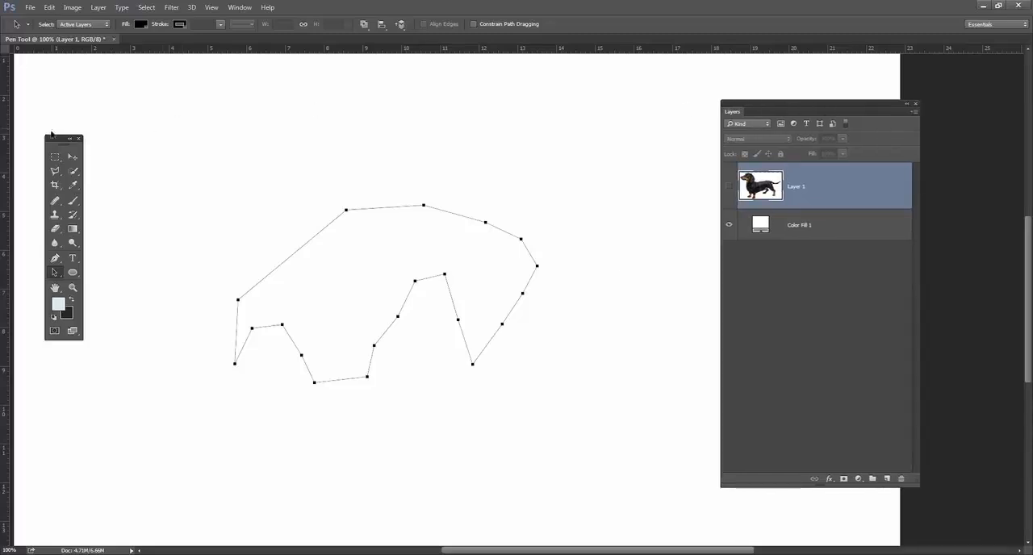
drag(56, 149, 52, 195)
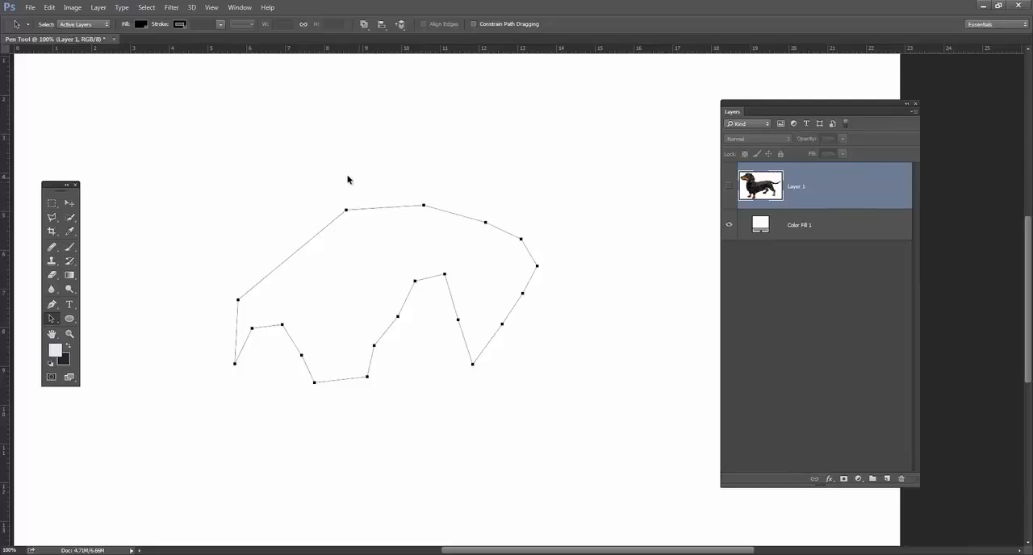
Reopen the Paths panel and dock it in the same group as the Layers panel.
click(239, 10)
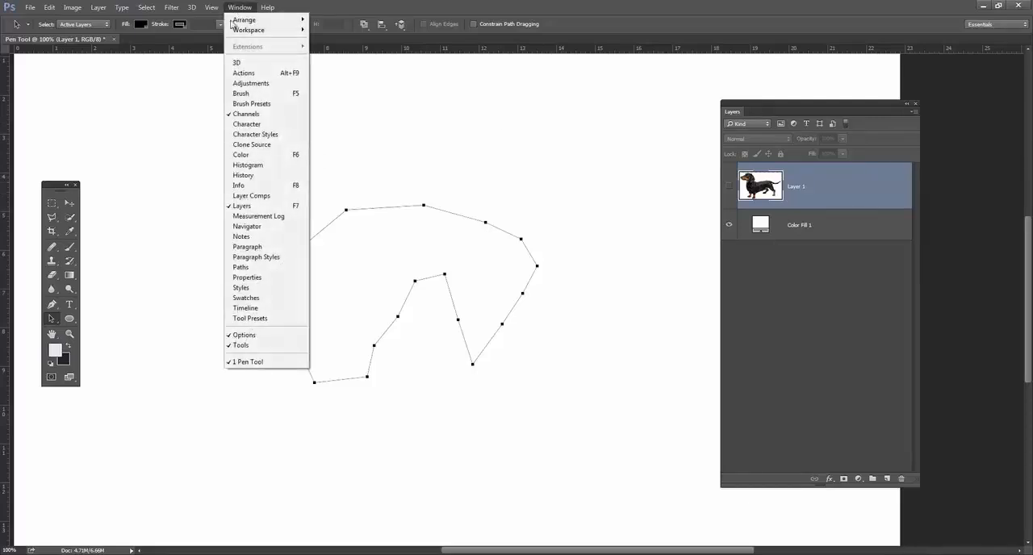
click(276, 272)
drag(545, 120, 574, 111)
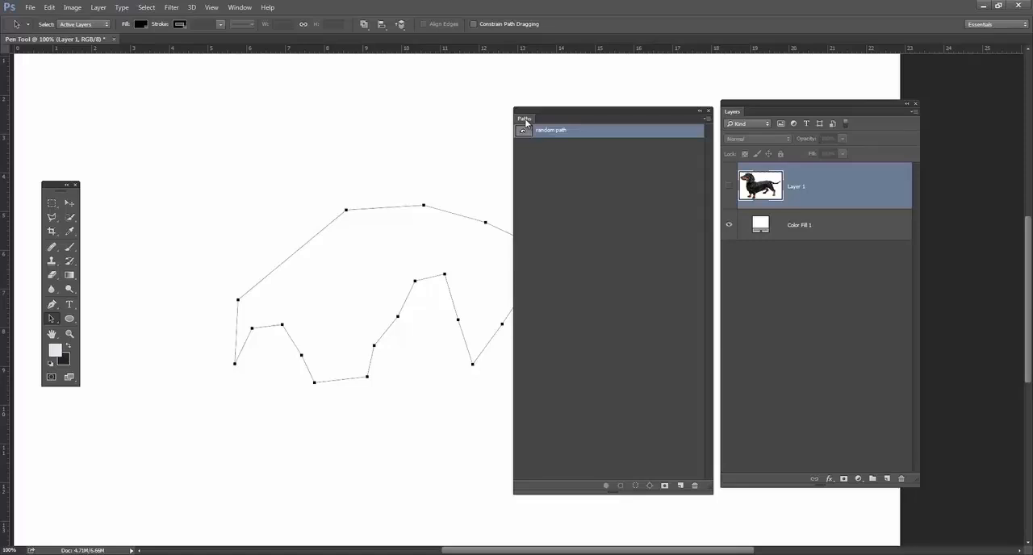
drag(526, 120, 771, 111)
click(732, 111)
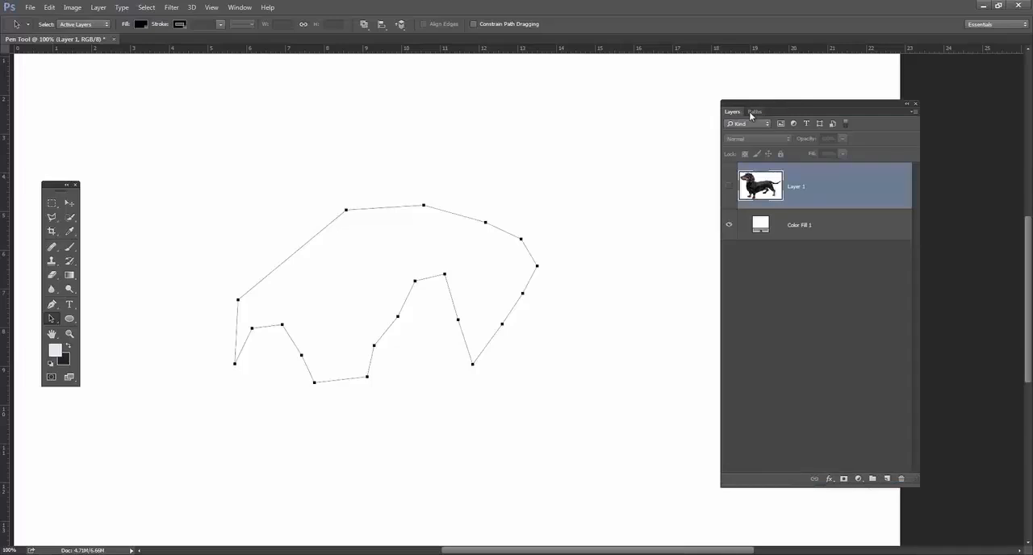
click(755, 112)
click(732, 111)
click(755, 112)
Shorten the combined Layers and Paths panel group with Paths in front, and move it away from the drawn path.
mouse_move(772, 104)
mouse_down()
mouse_move(469, 119)
mouse_move(519, 137)
mouse_move(772, 110)
mouse_up()
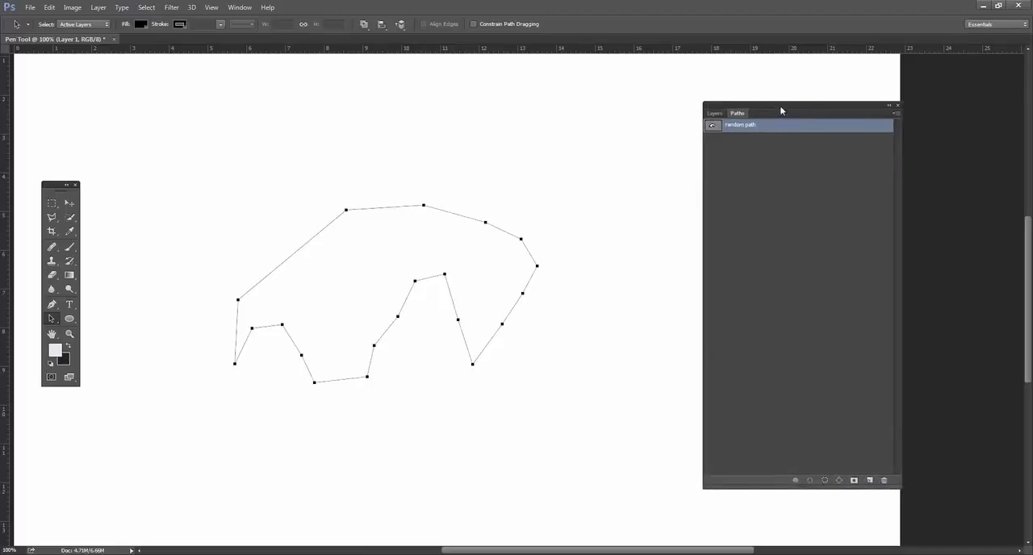
click(712, 112)
click(737, 113)
click(714, 113)
click(736, 113)
drag(901, 487, 898, 331)
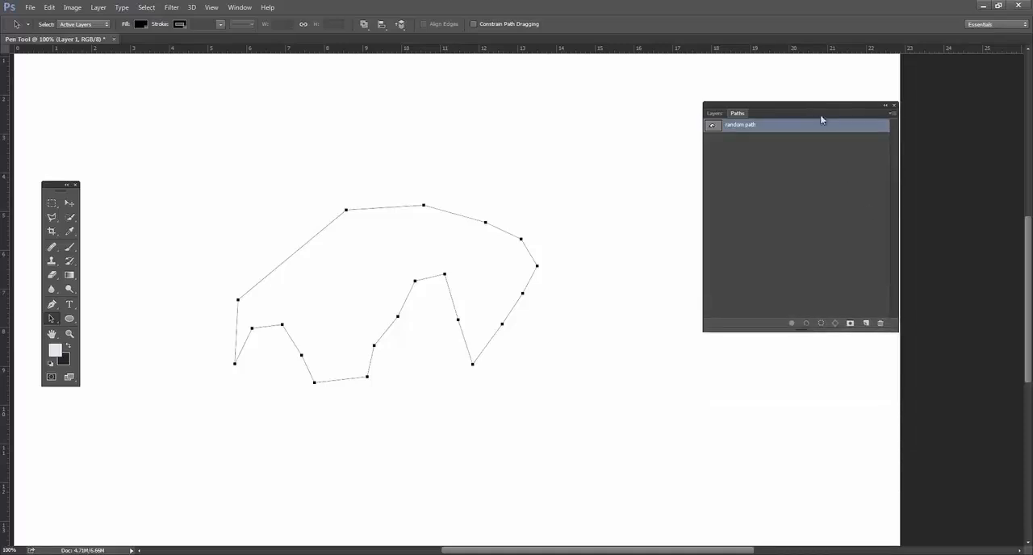
drag(822, 120, 888, 160)
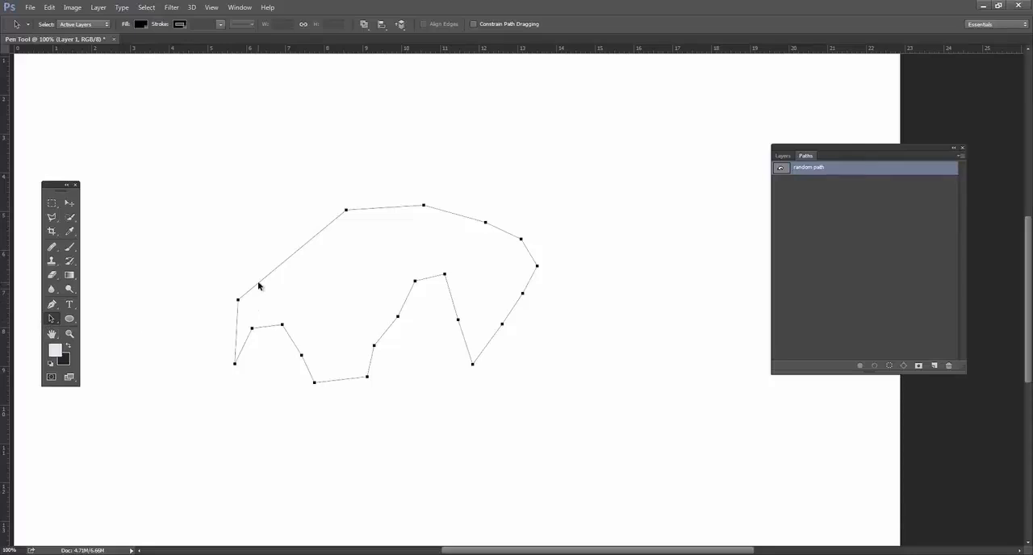
Shift the polygon slightly and delete it from the canvas, keeping the "random path" entry.
drag(274, 275, 295, 269)
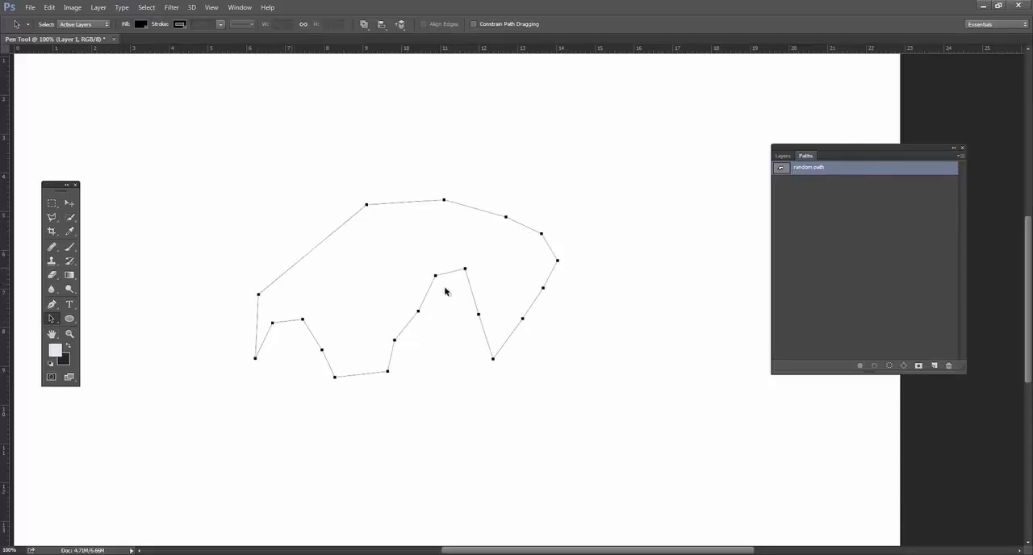
key(Delete)
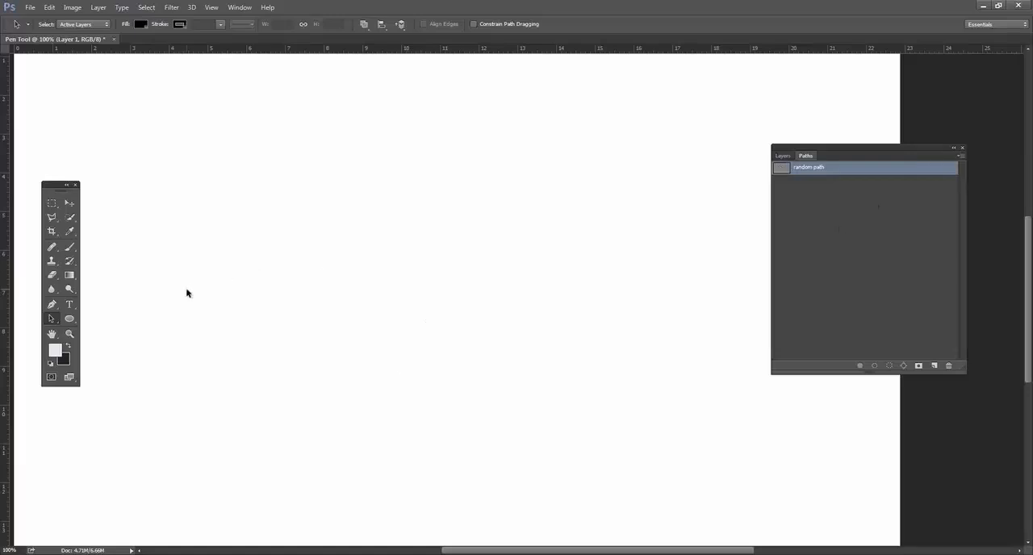
Draw a closed leaf-shaped path with the Pen tool from one corner anchor and two smooth anchors with pulled-out direction handles.
click(52, 305)
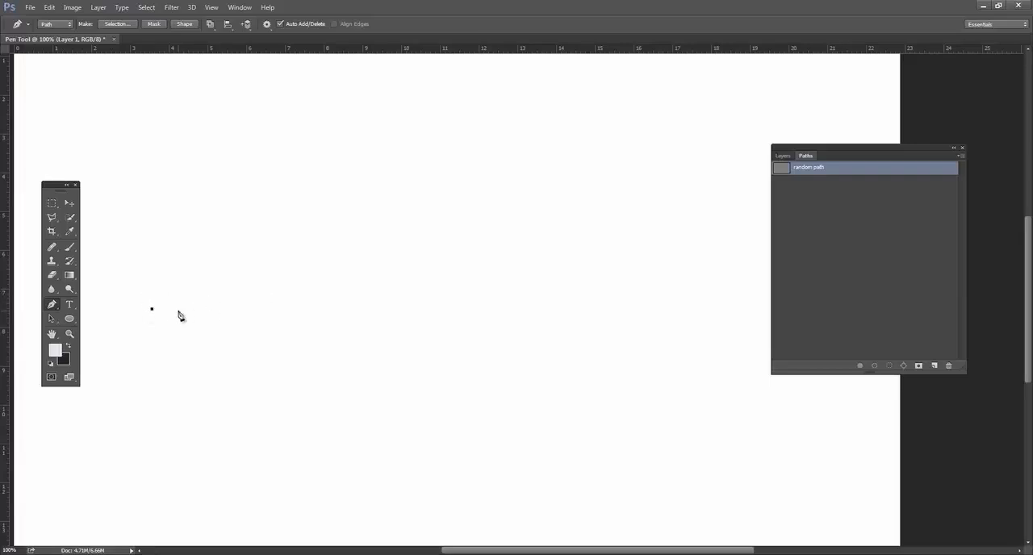
click(313, 189)
drag(317, 190, 452, 187)
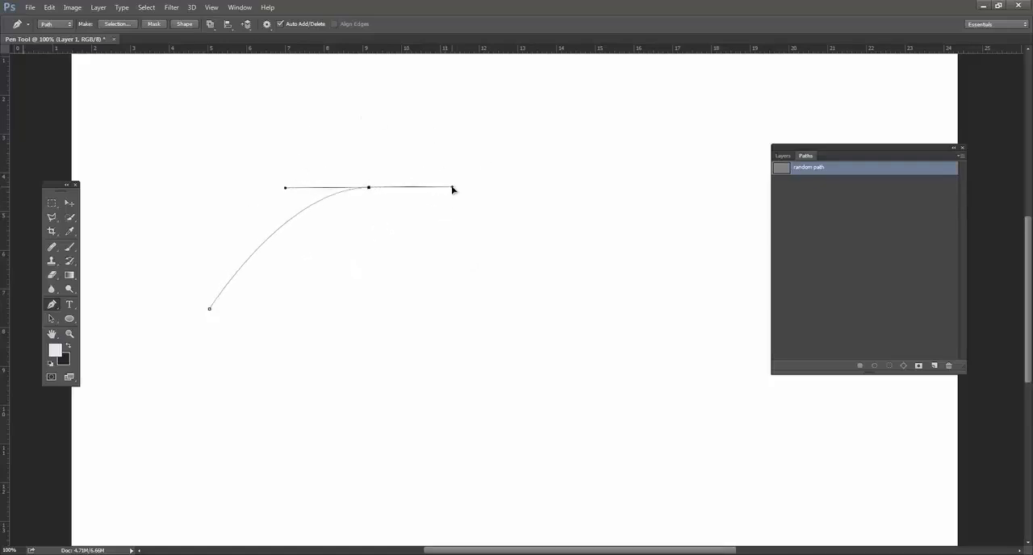
click(489, 307)
drag(489, 306, 367, 361)
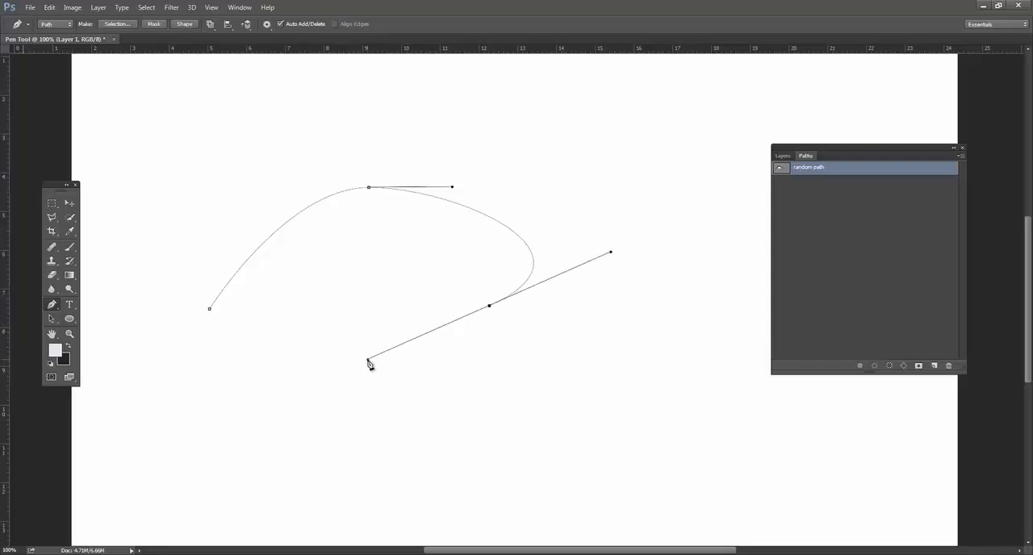
click(210, 312)
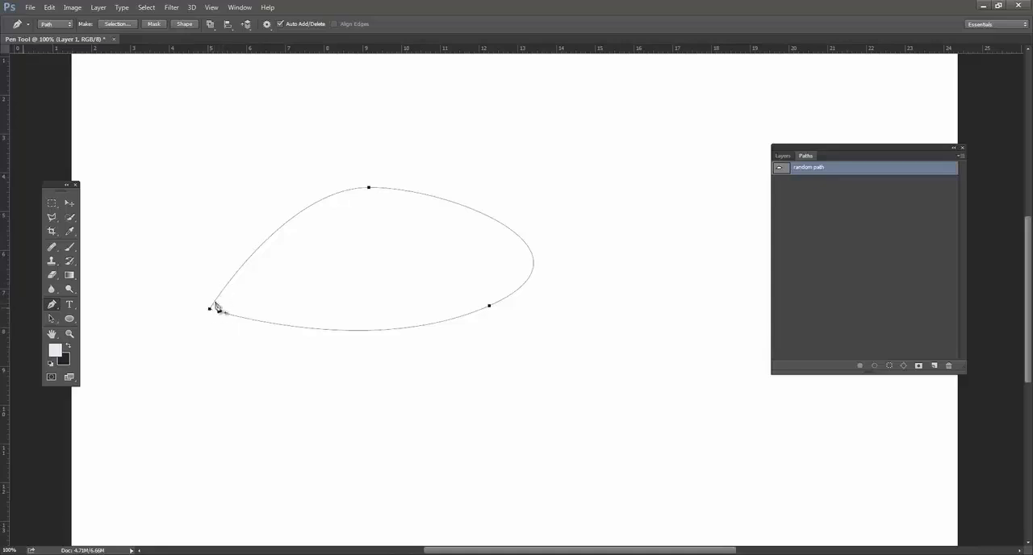
Select the leaf path's lower-right anchor with the Direct Selection tool and slightly shorten its upper direction handle.
click(55, 320)
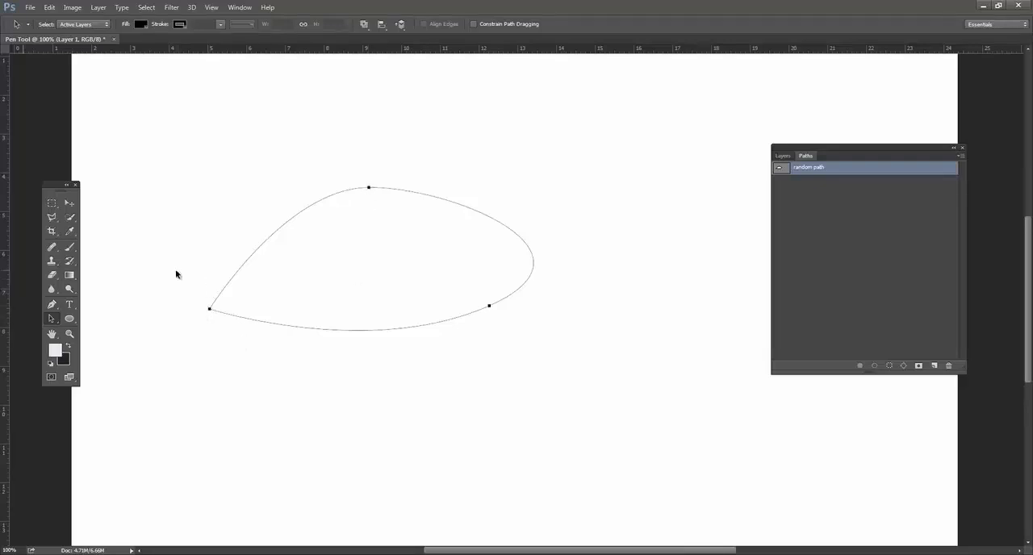
click(53, 306)
right_click(53, 305)
click(53, 318)
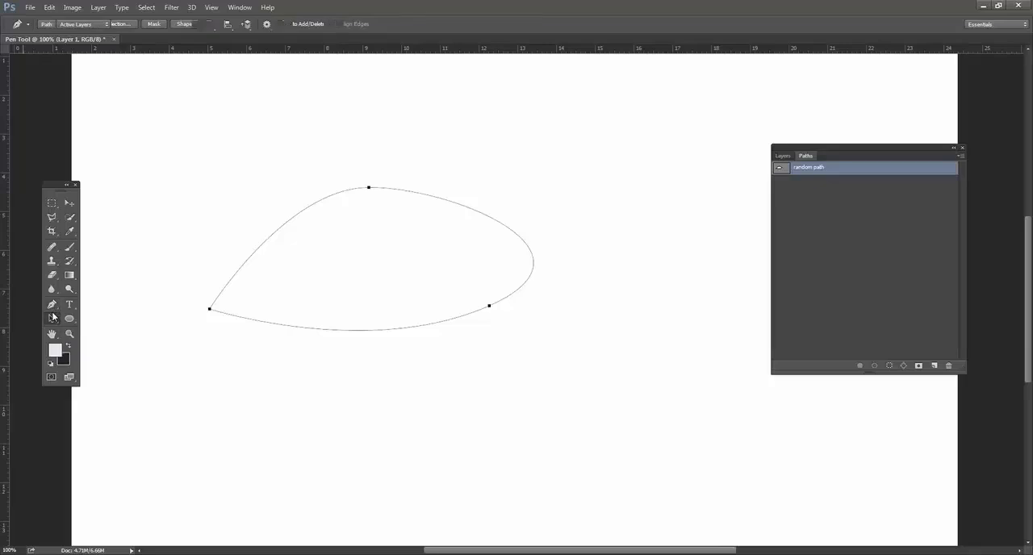
right_click(53, 318)
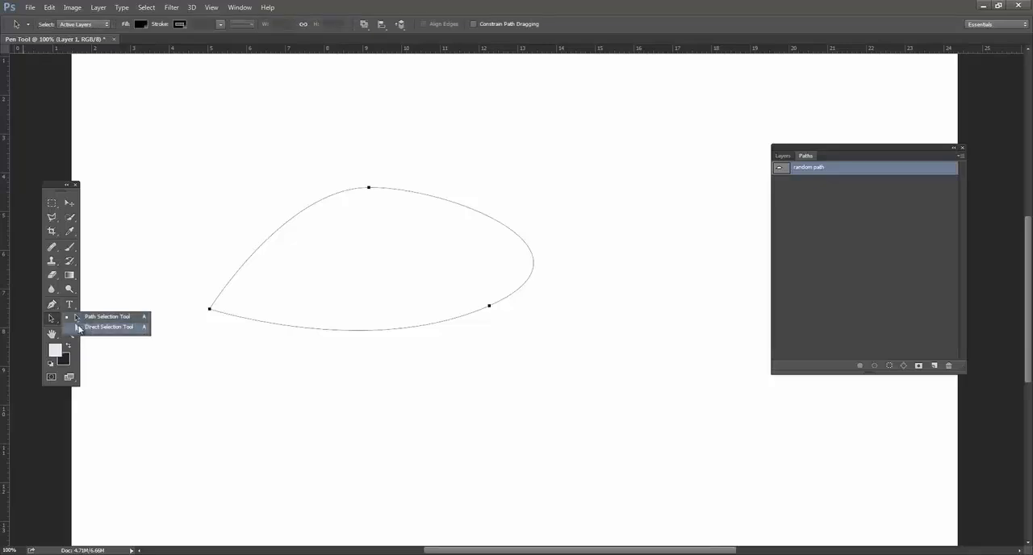
click(90, 327)
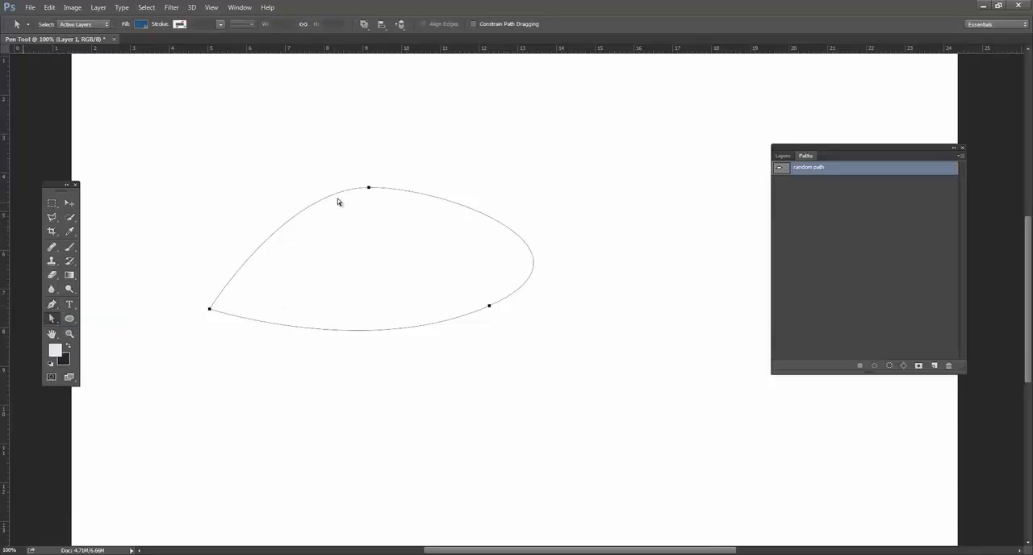
click(369, 189)
click(489, 307)
drag(612, 252, 589, 261)
Move the whole leaf path to the right and slightly down with the Path Selection tool.
click(52, 319)
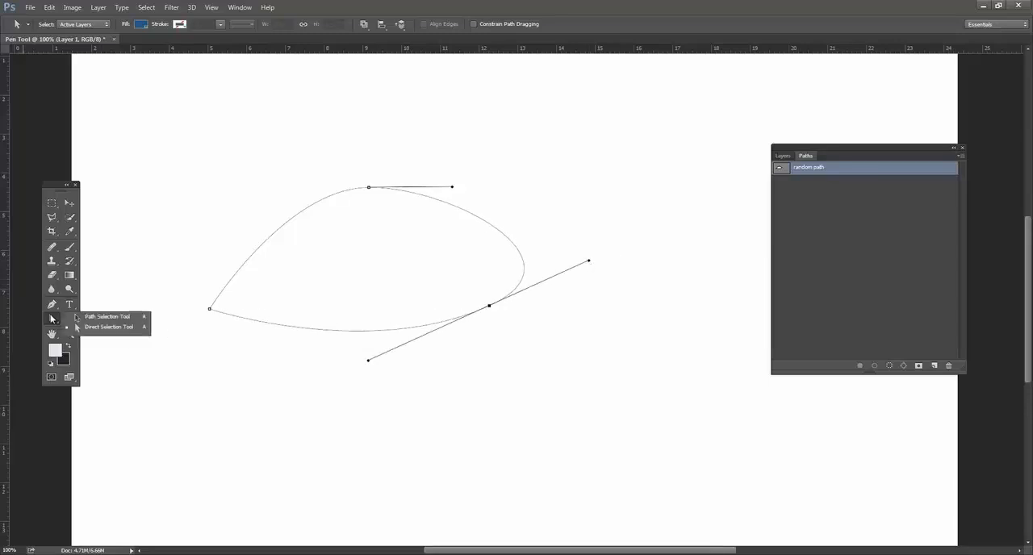
click(94, 317)
drag(263, 242, 352, 260)
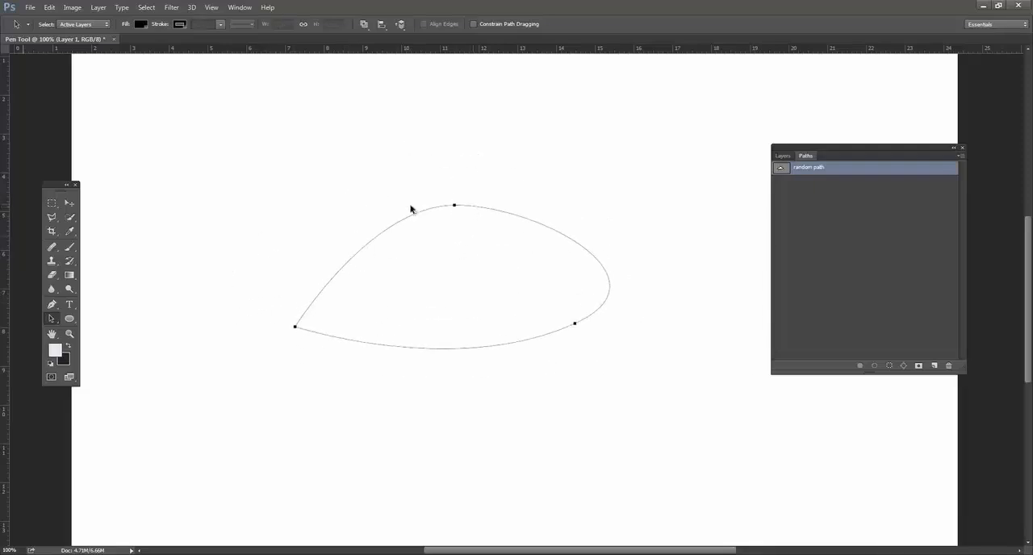
Move only the leaf path's top anchor up and to the left with the Direct Selection tool.
click(52, 318)
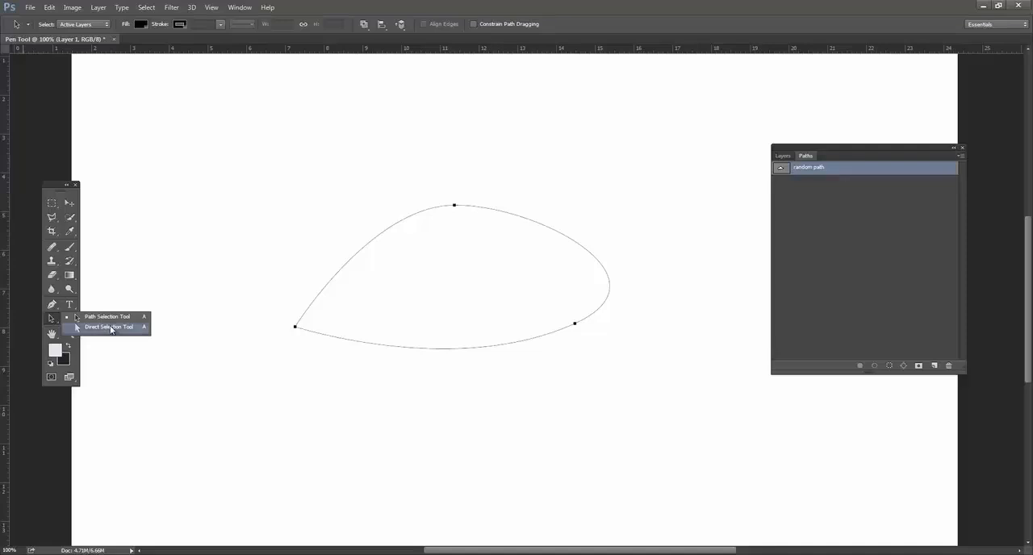
click(110, 327)
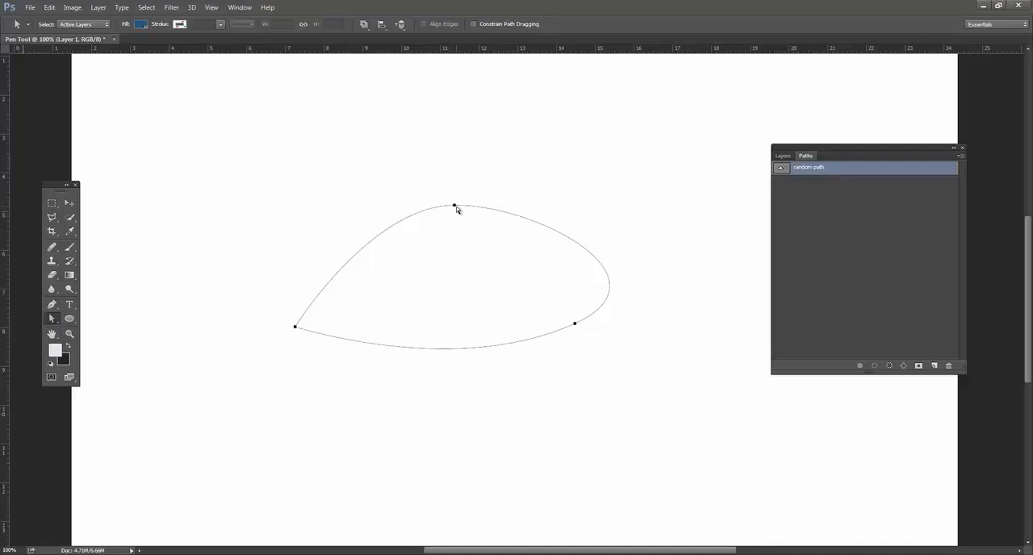
click(462, 214)
click(470, 209)
click(466, 236)
click(459, 209)
click(454, 206)
drag(452, 211, 423, 182)
Stretch both direction handles of the top anchor far outward, nearly horizontal, to widen the curve on both sides.
drag(506, 179, 442, 189)
drag(341, 152, 161, 231)
drag(442, 178, 667, 184)
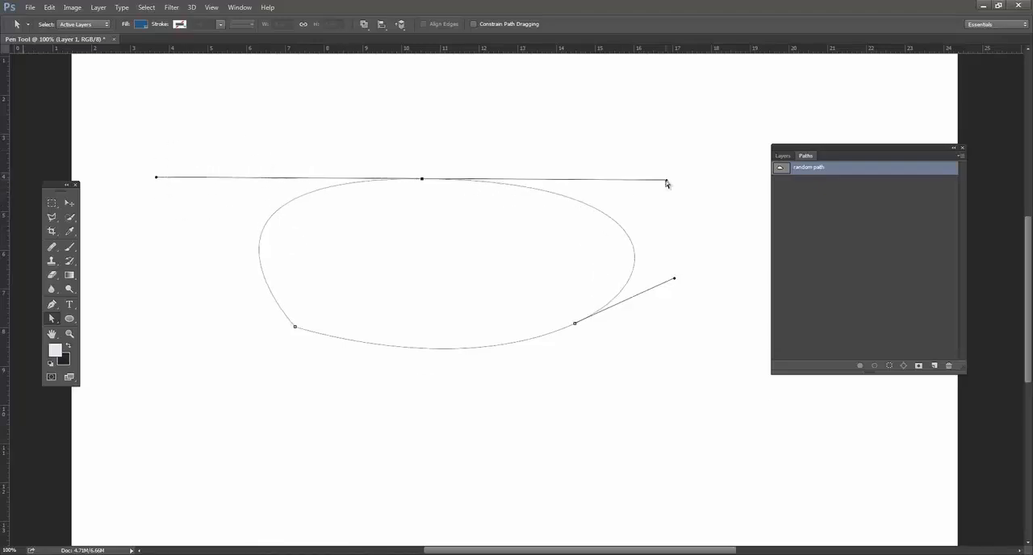
click(167, 179)
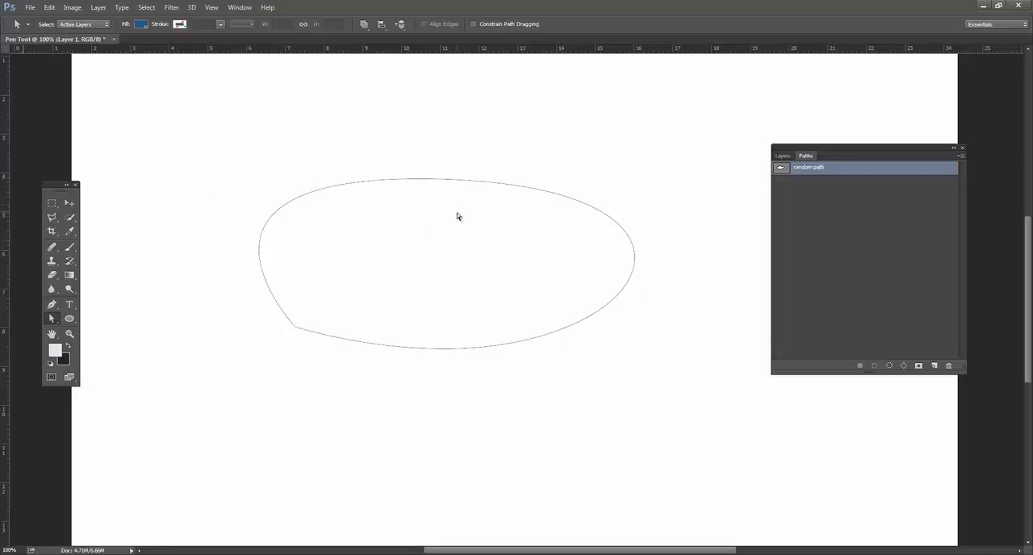
Reselect the top anchor and shorten its left direction handle, tilting the handle pair slightly.
click(429, 181)
click(420, 179)
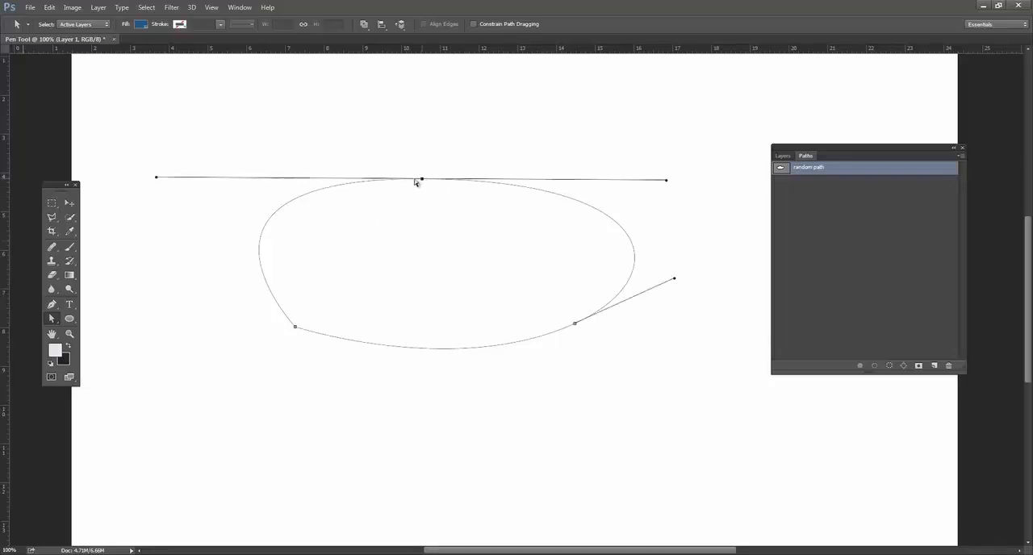
drag(160, 181, 331, 189)
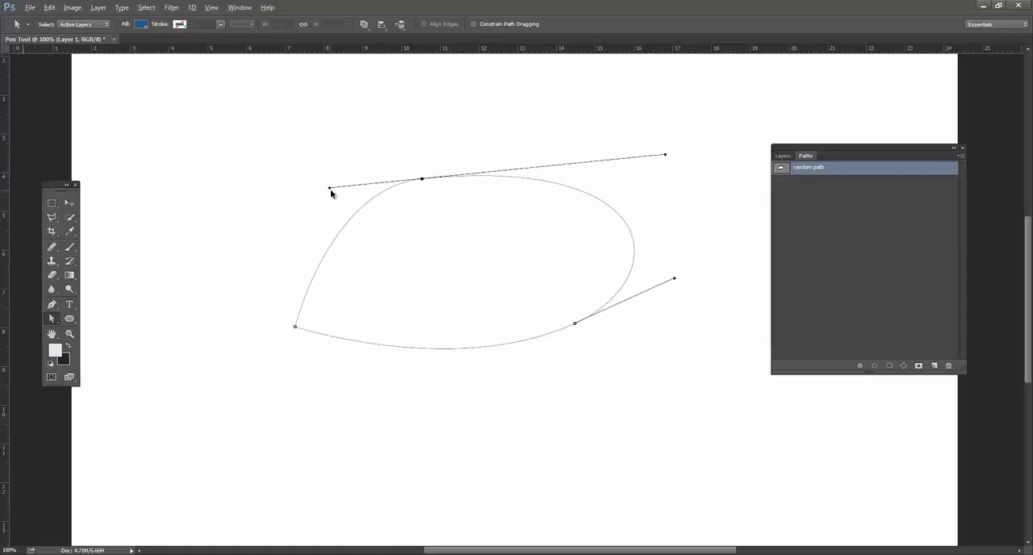
Break the top anchor's direction handles apart and angle them independently into a shallow V.
drag(330, 189, 283, 169)
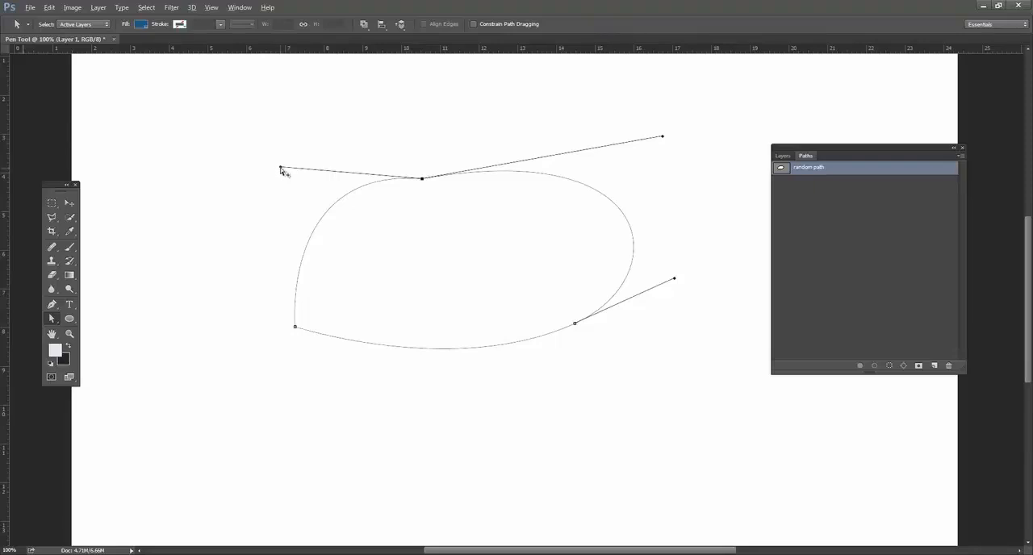
drag(283, 172, 286, 169)
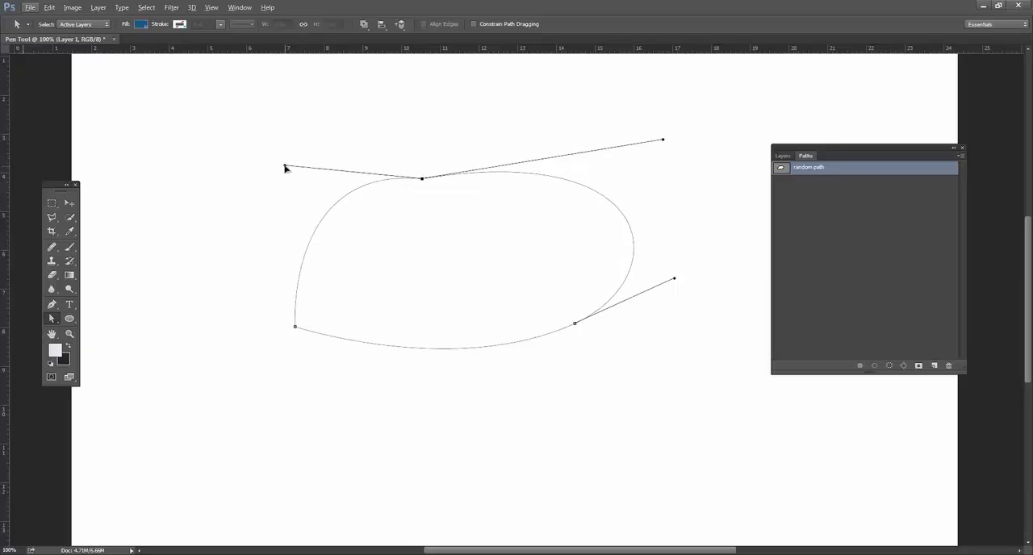
key(alt)
key(alt)
drag(284, 168, 284, 176)
drag(659, 123, 659, 138)
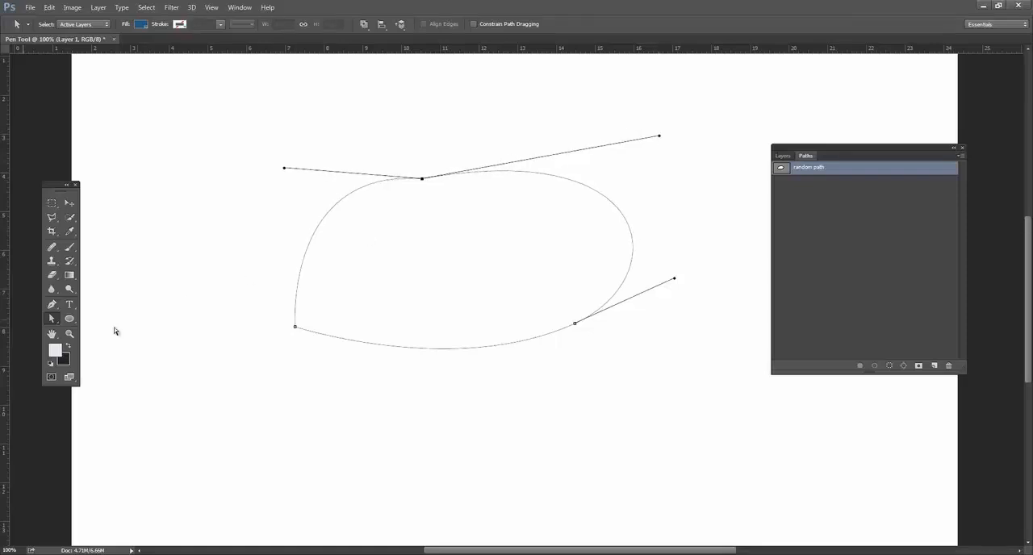
Readjust the top anchor's handles, raise the anchor slightly, and shorten its right handle.
click(52, 318)
click(115, 328)
key(alt)
drag(659, 138, 663, 155)
key(alt)
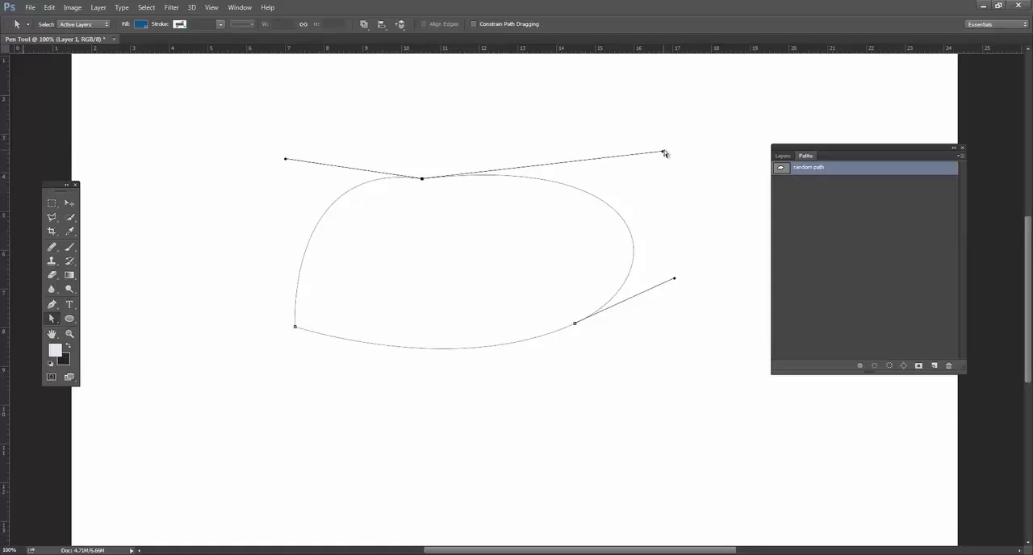
drag(421, 178, 428, 164)
drag(669, 136, 584, 136)
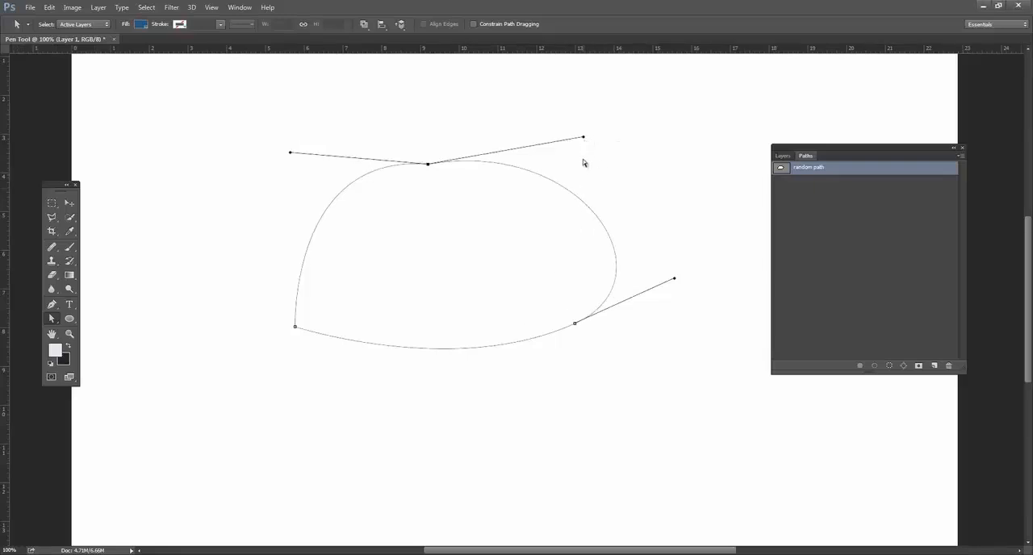
Select the lower-right anchor, tilt its handle pair more steeply, and swing its right handle down independently of the left one.
click(454, 191)
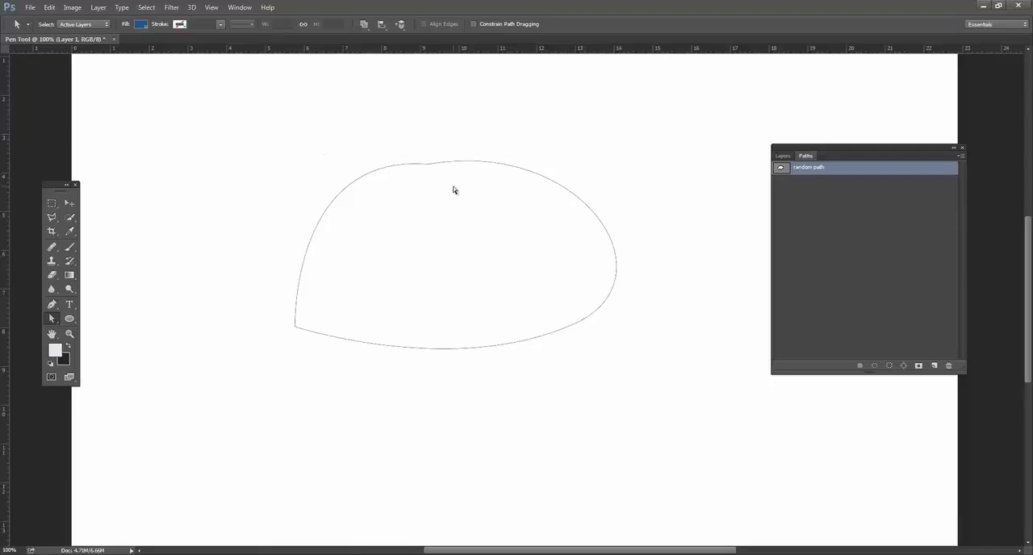
click(605, 309)
click(574, 325)
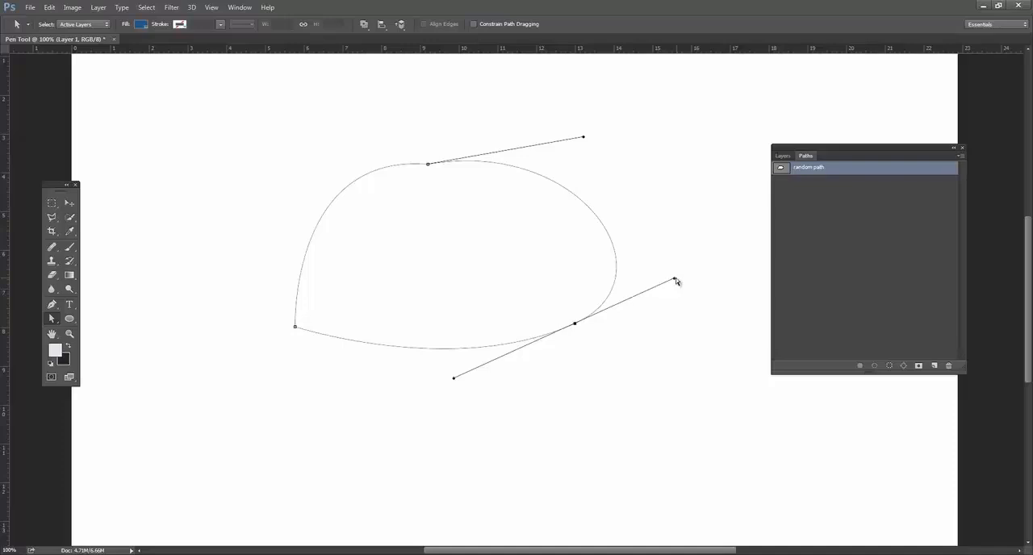
drag(675, 276, 654, 274)
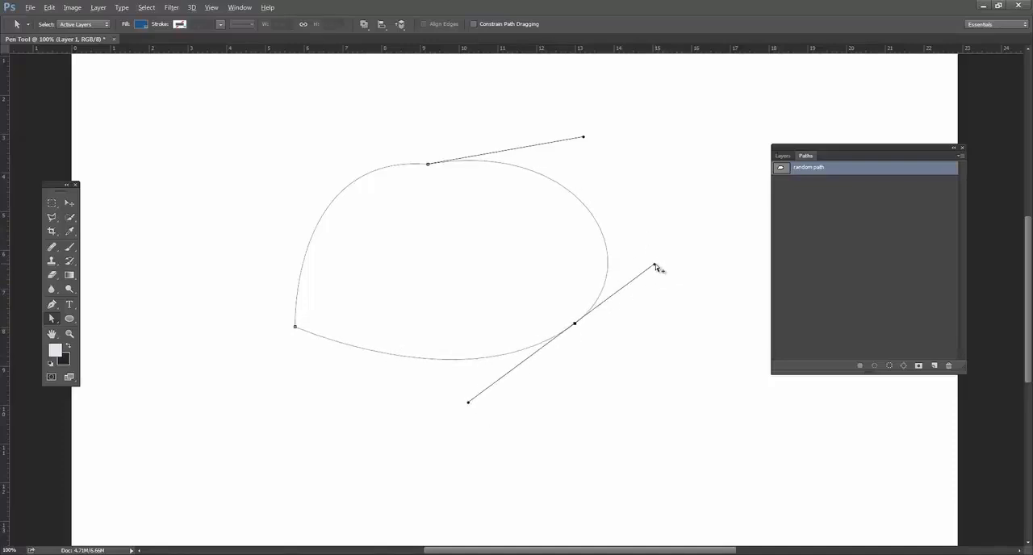
drag(655, 265, 679, 310)
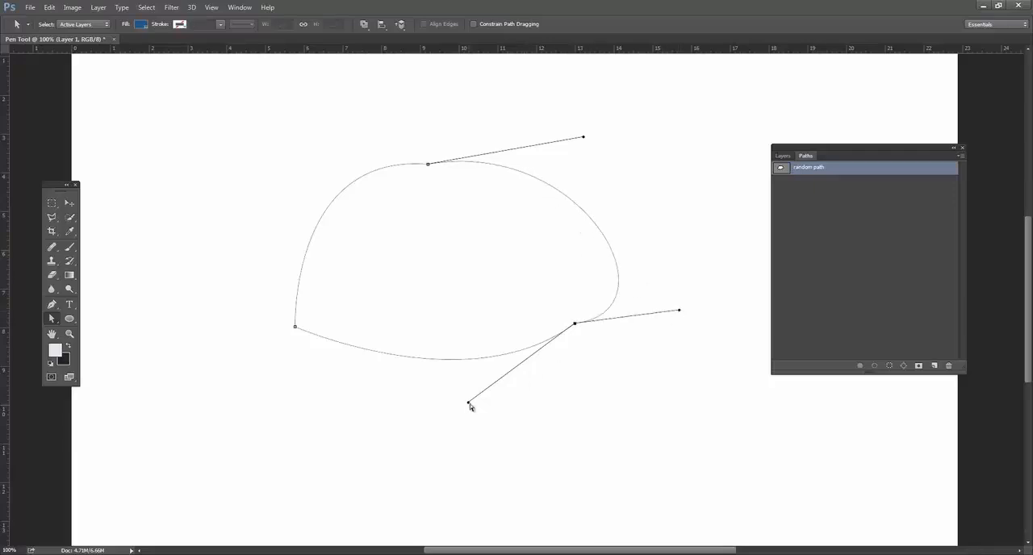
Reshape the lower-right curve by readjusting both of the anchor's handles and moving the anchor inward to the left.
drag(471, 396, 489, 354)
drag(680, 311, 644, 271)
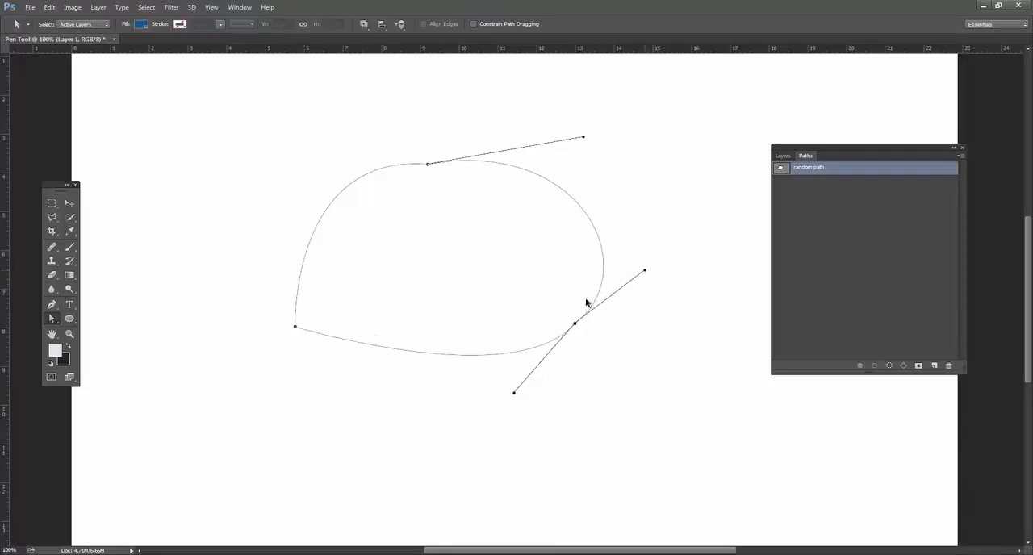
drag(575, 327, 560, 318)
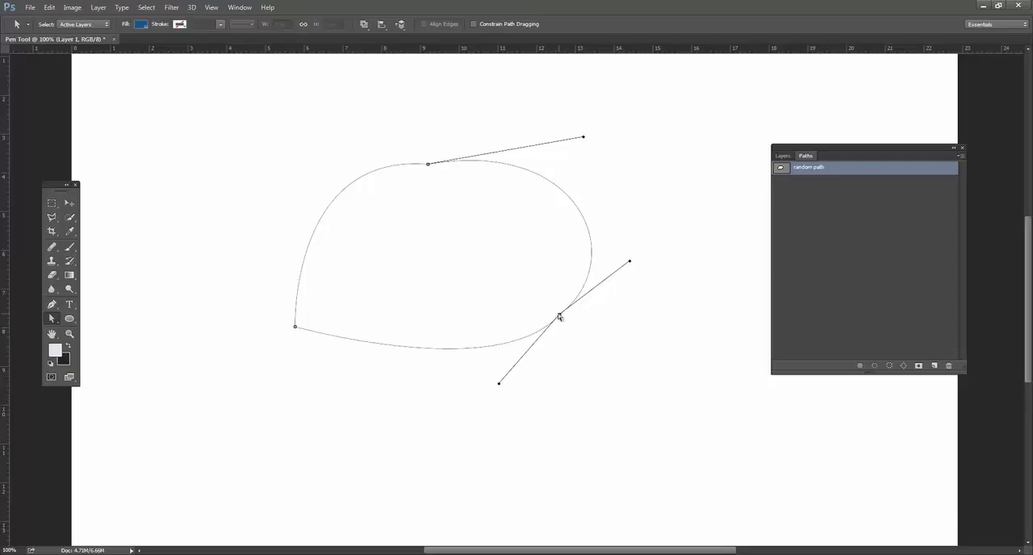
drag(498, 381, 501, 349)
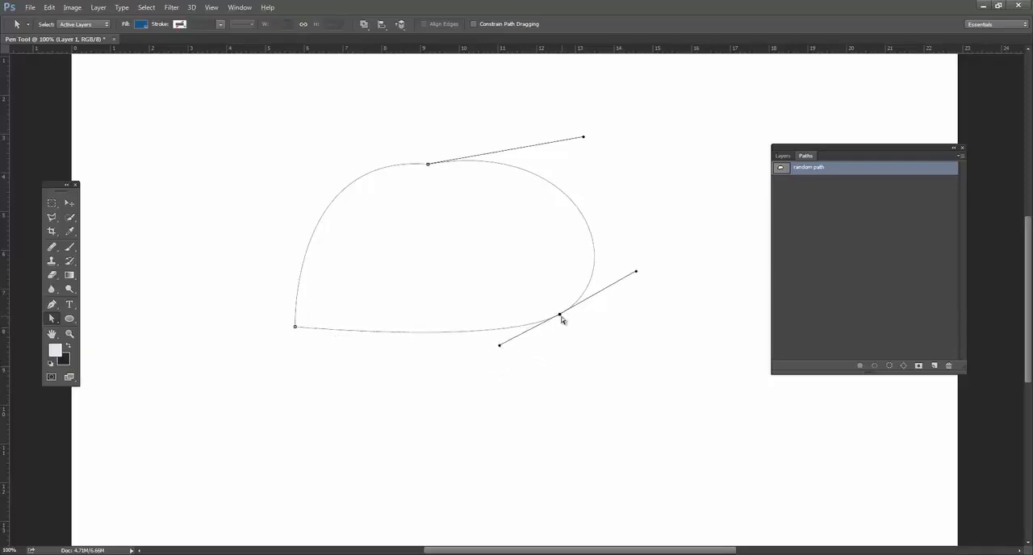
drag(561, 319, 539, 332)
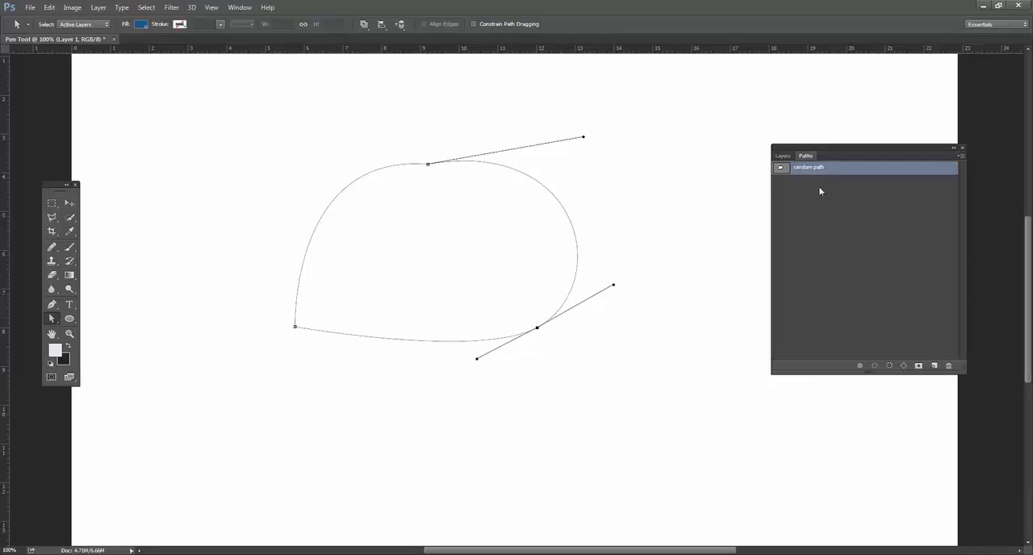
Select the path's upper-right segment, then show the Layers panel in front and move it closer to the path.
click(396, 166)
click(449, 166)
click(780, 158)
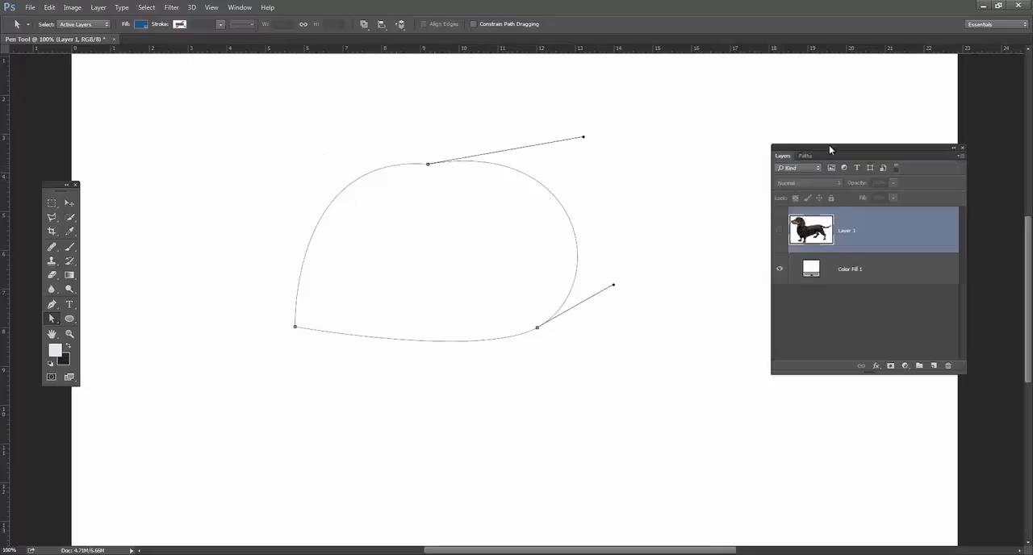
drag(829, 145, 794, 145)
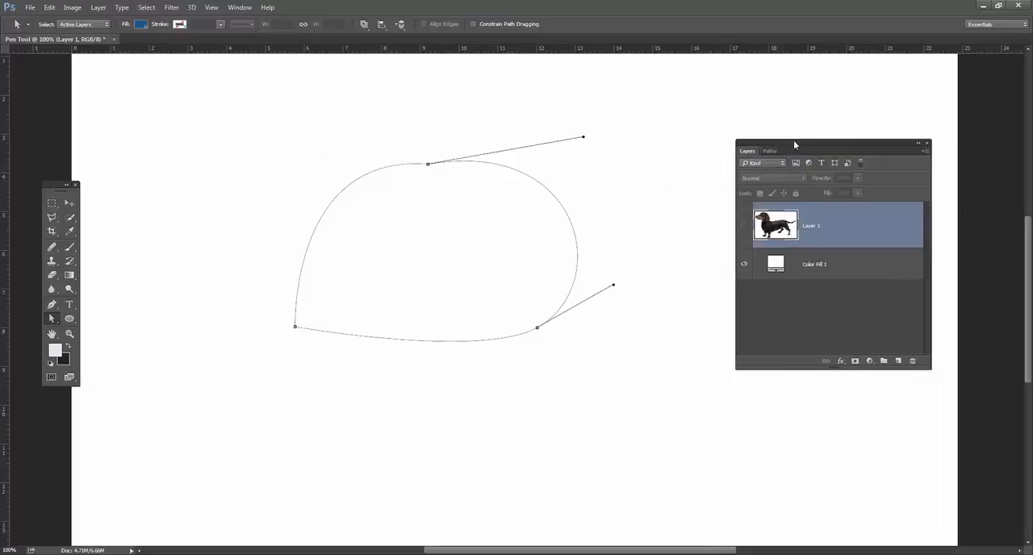
click(869, 361)
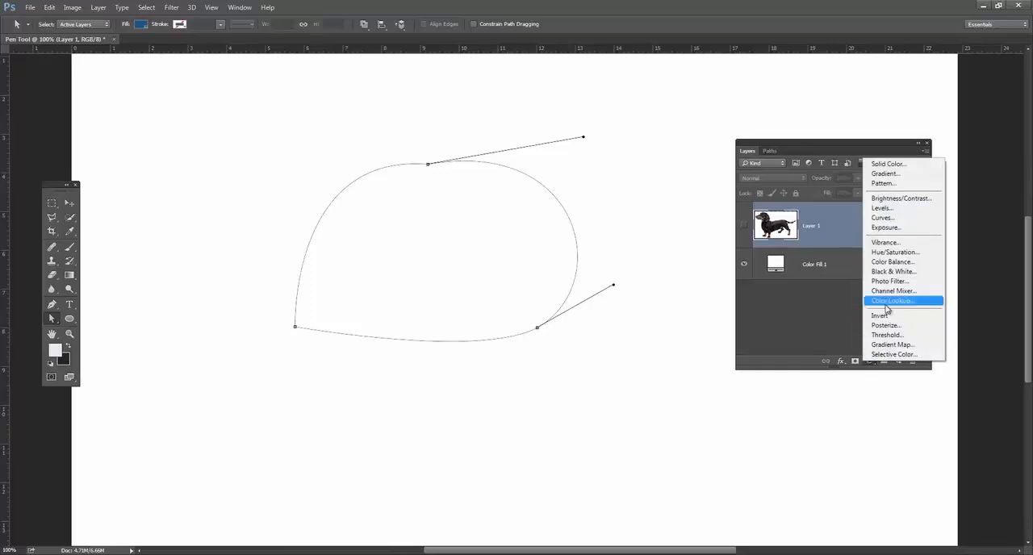
click(843, 323)
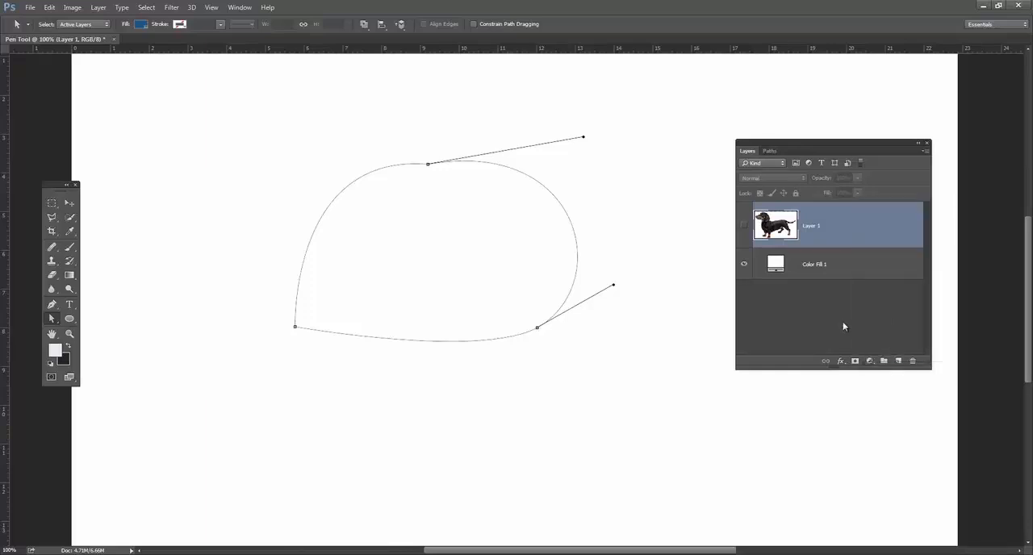
Add a Solid Color fill layer shaped by the path, with the light blue color R 222, G 232, B 240.
click(870, 361)
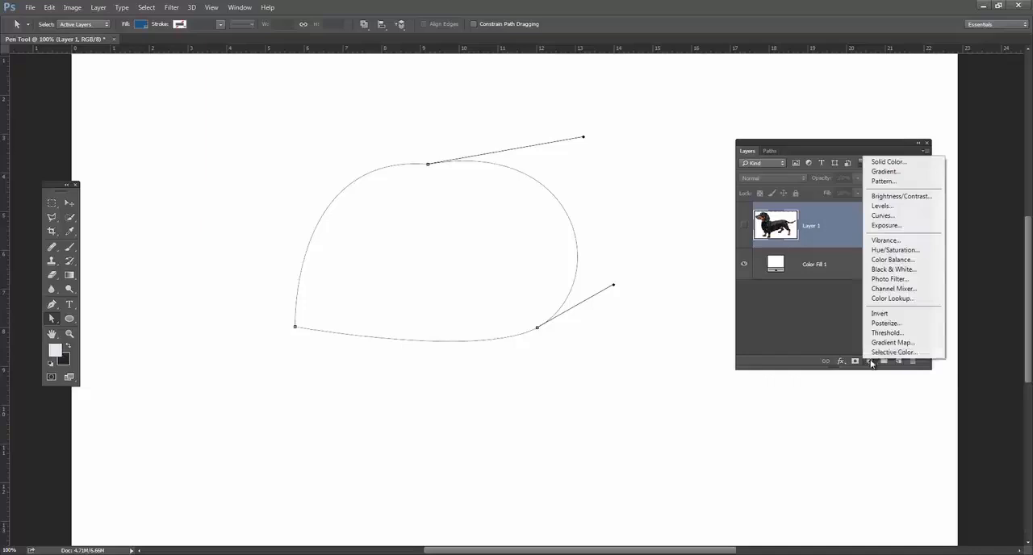
click(902, 163)
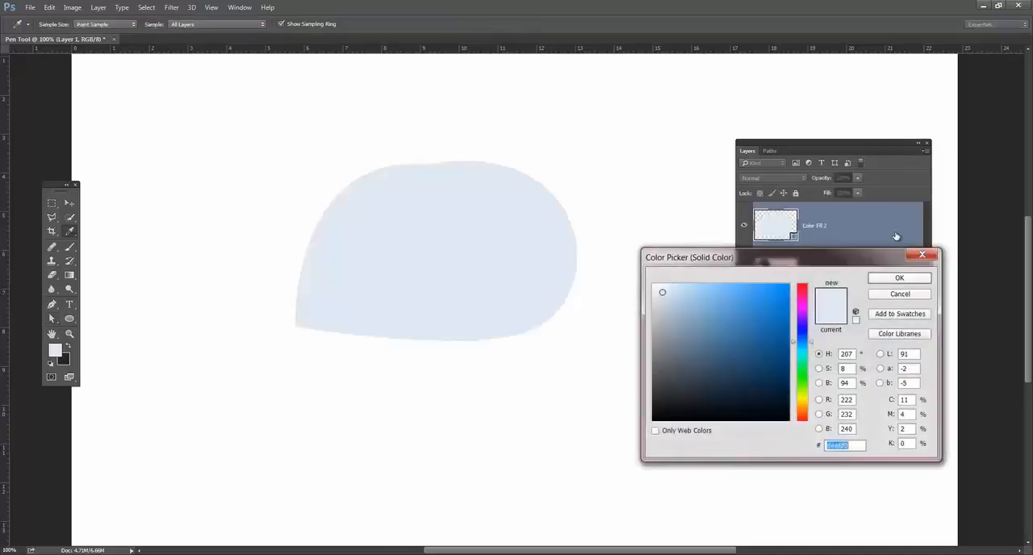
click(900, 278)
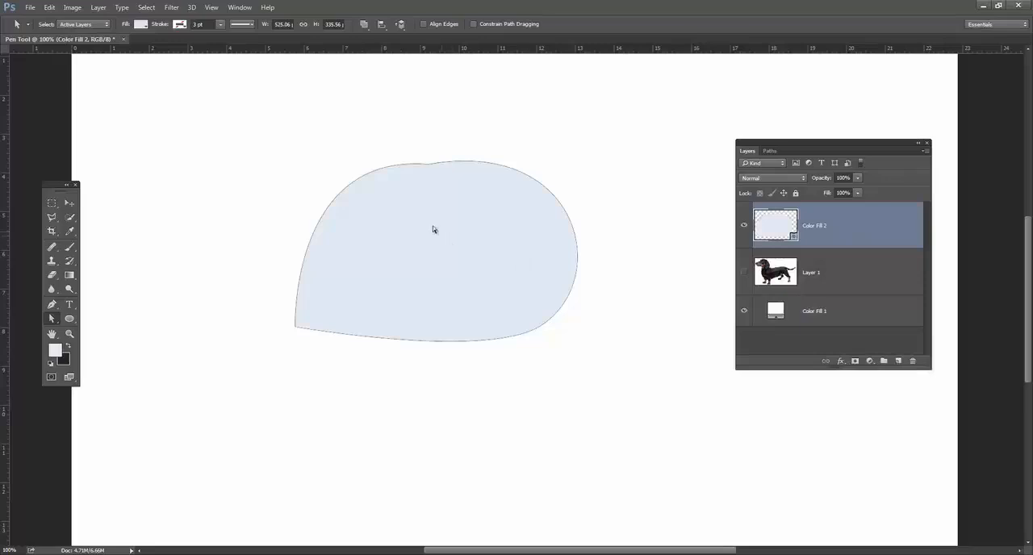
Deselect the filled shape, check its entry among the paths, and delete the Color Fill 2 layer.
click(677, 203)
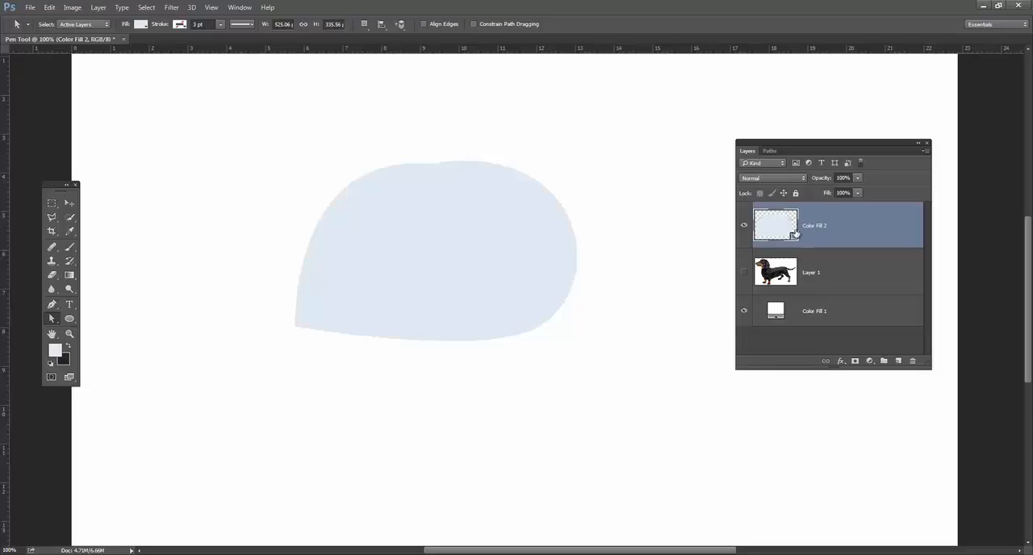
click(771, 151)
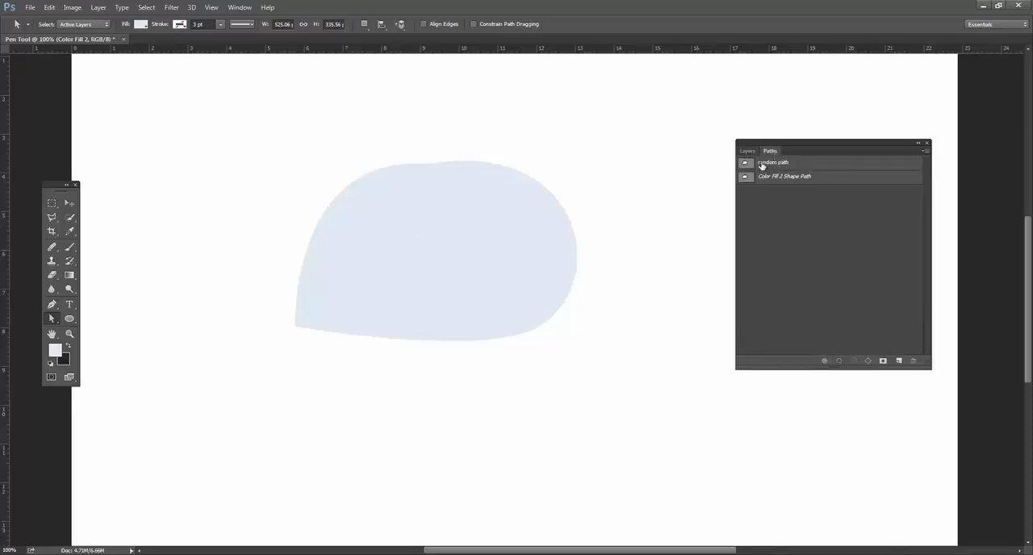
click(747, 151)
drag(802, 227, 913, 361)
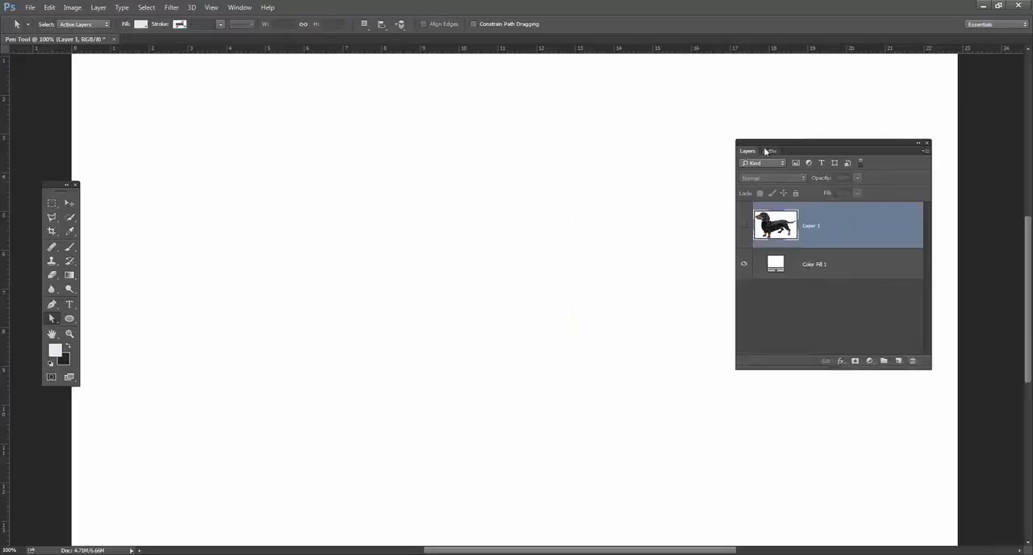
Load the saved random path as a selection, check the path on its own, and clear the selection.
click(771, 151)
click(747, 164)
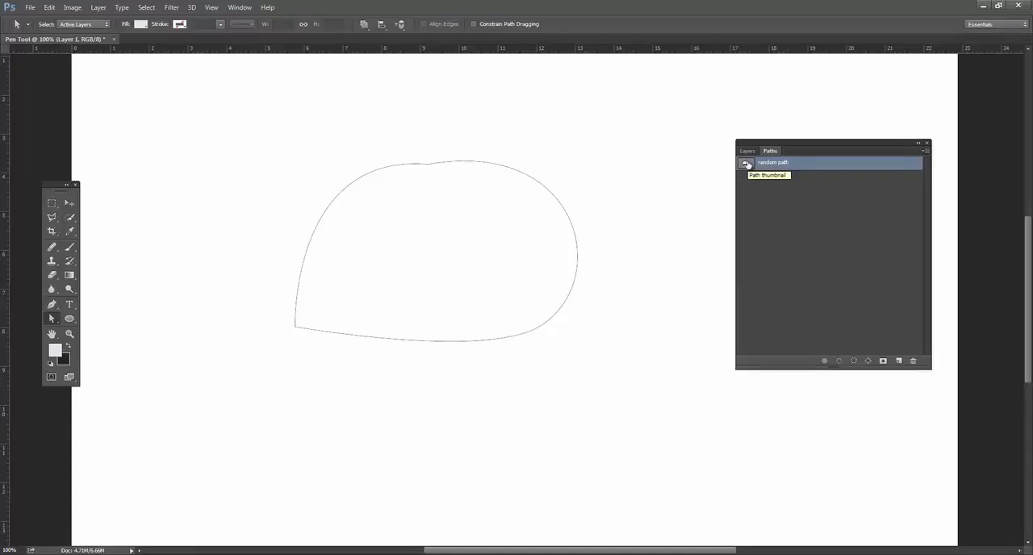
ctrl+click(747, 163)
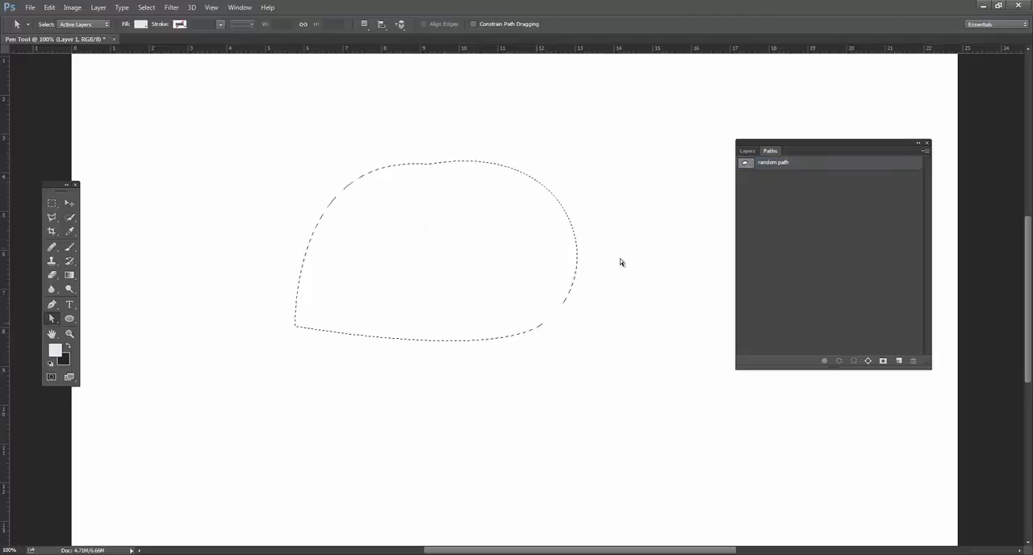
click(762, 168)
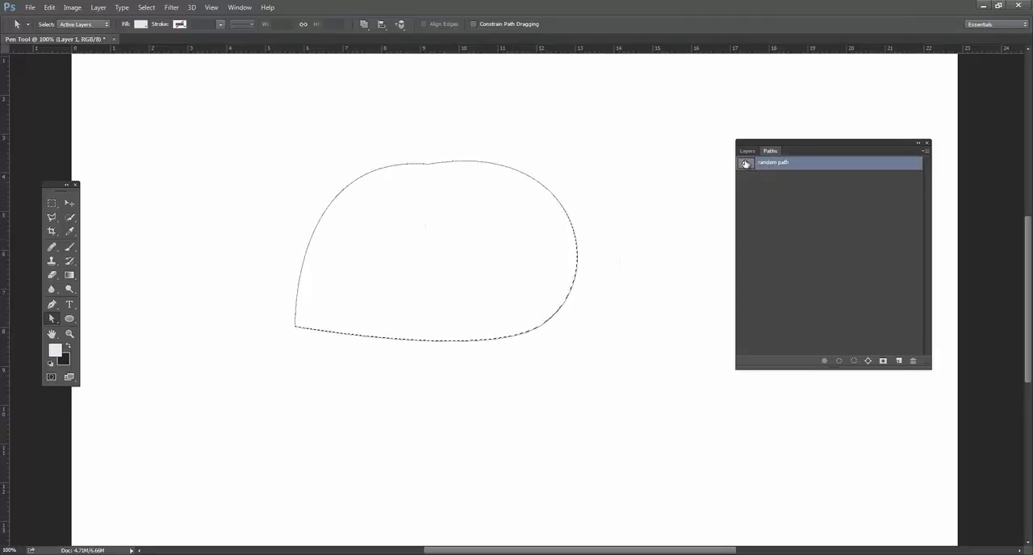
click(769, 200)
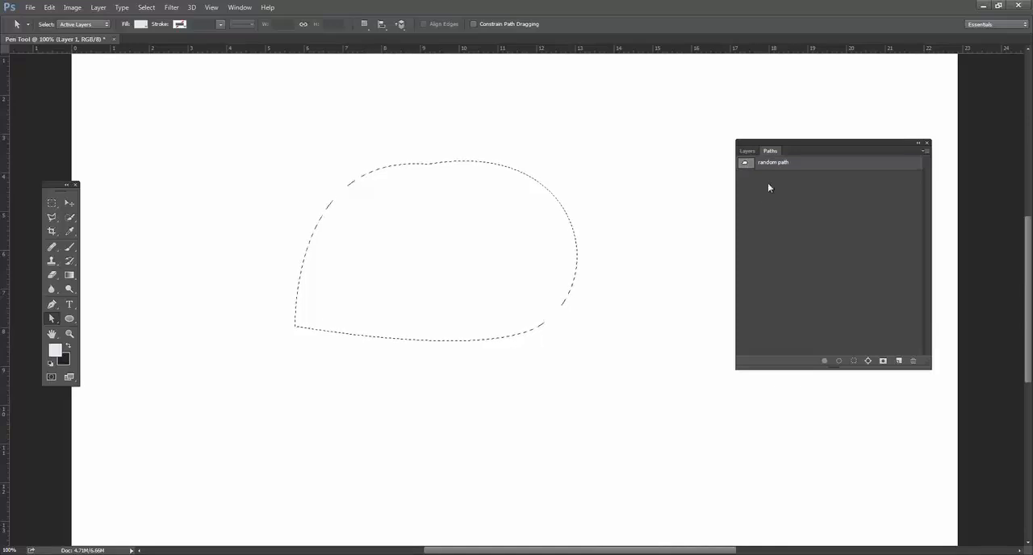
key(ctrl+d)
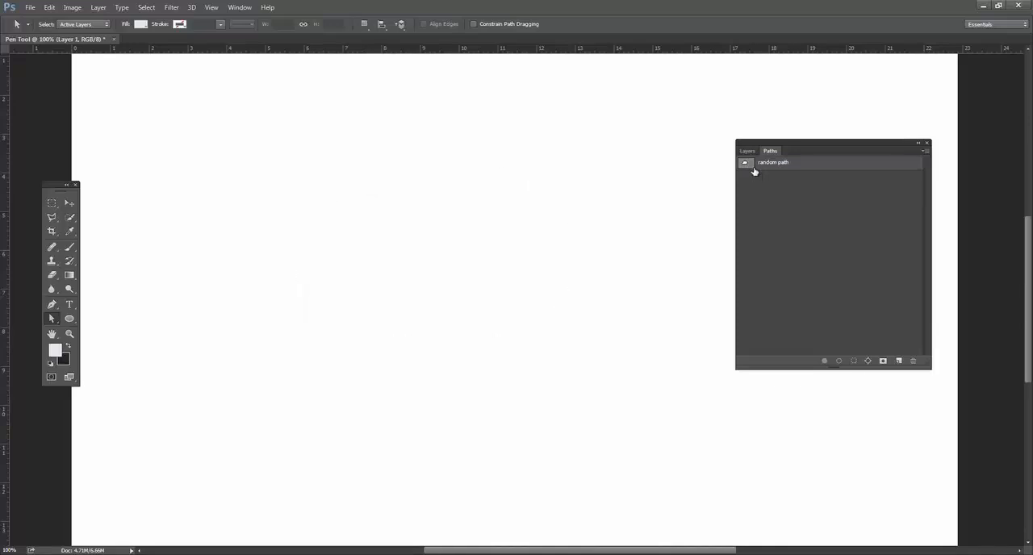
Reactivate the random path and reshape its top curve by lowering the top anchor and shortening both of its handles.
click(746, 164)
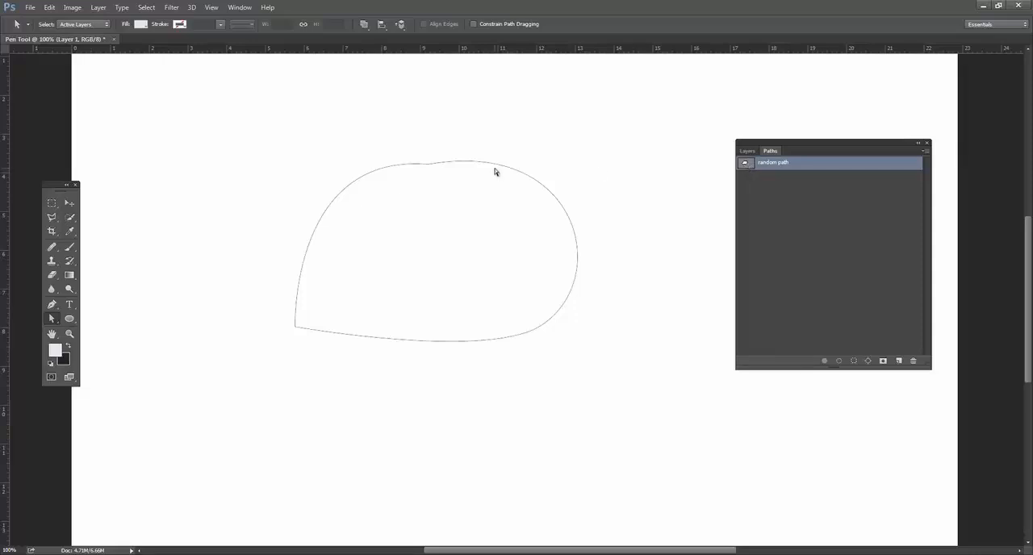
drag(498, 167, 534, 180)
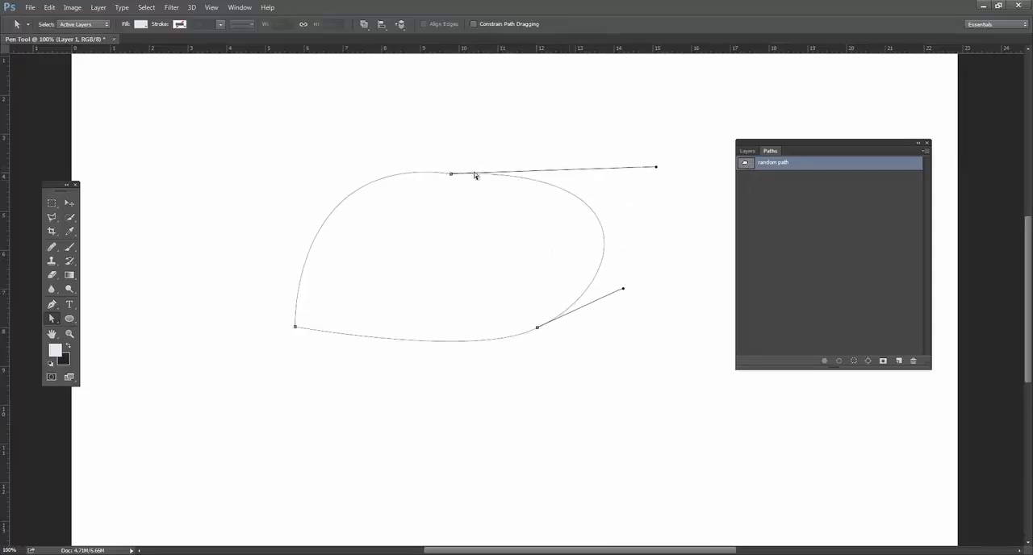
drag(449, 172, 437, 168)
drag(641, 160, 549, 178)
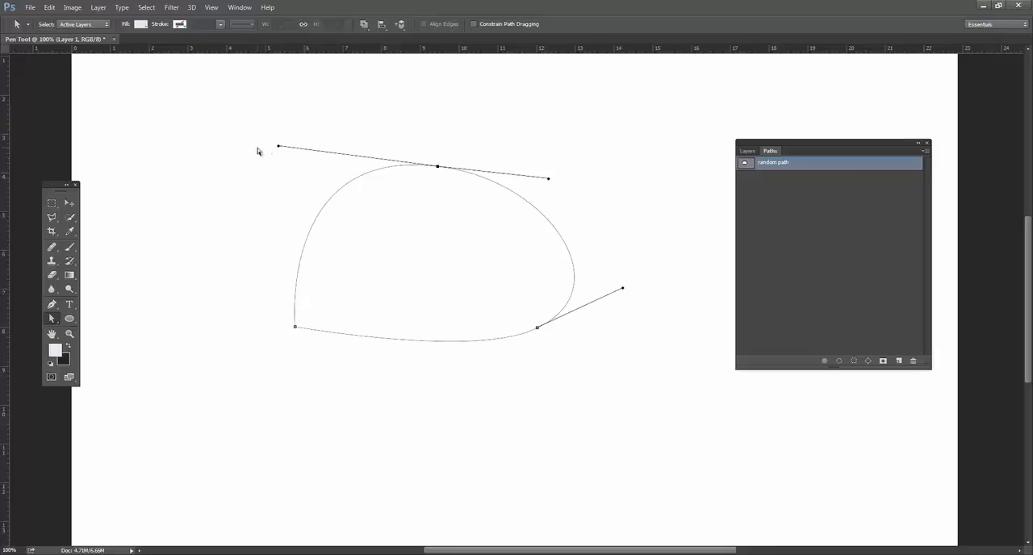
drag(280, 146, 377, 167)
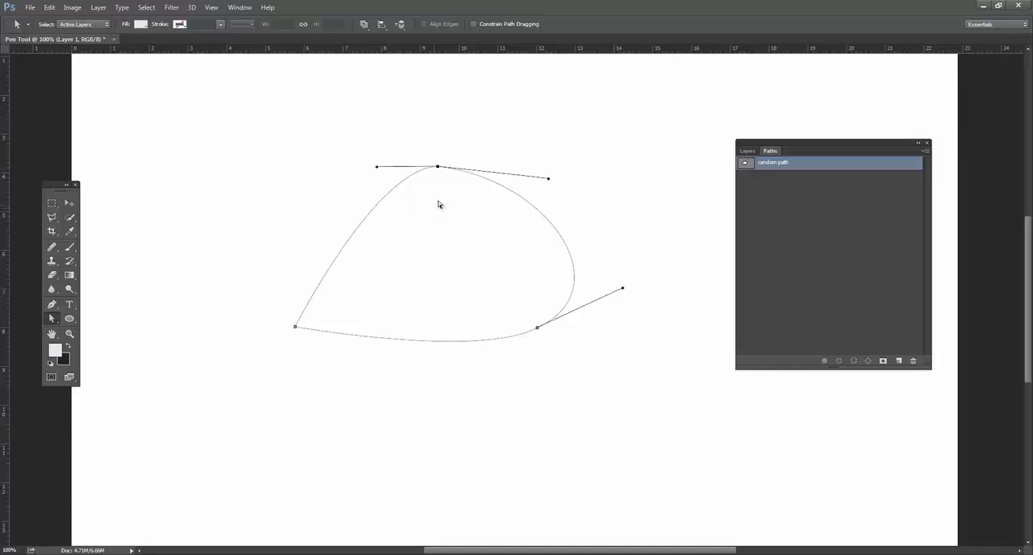
drag(436, 172, 440, 216)
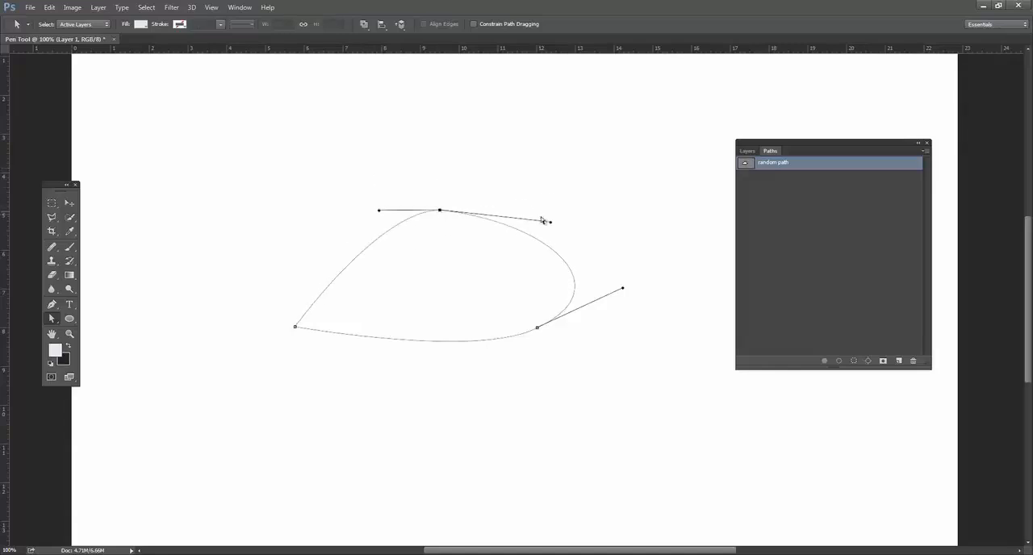
drag(552, 223, 525, 218)
drag(503, 216, 498, 216)
Reshape the path's lower-right curve by moving its anchor inward, swinging the lower handle outward and pulling the upper handle inward.
click(539, 331)
click(622, 292)
click(552, 324)
click(539, 329)
drag(623, 290, 624, 240)
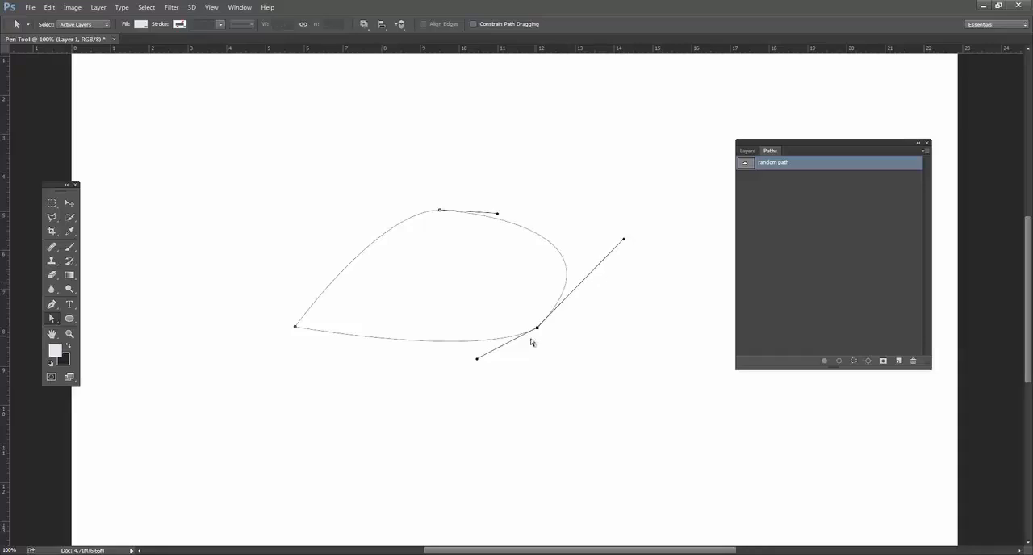
drag(538, 331, 488, 297)
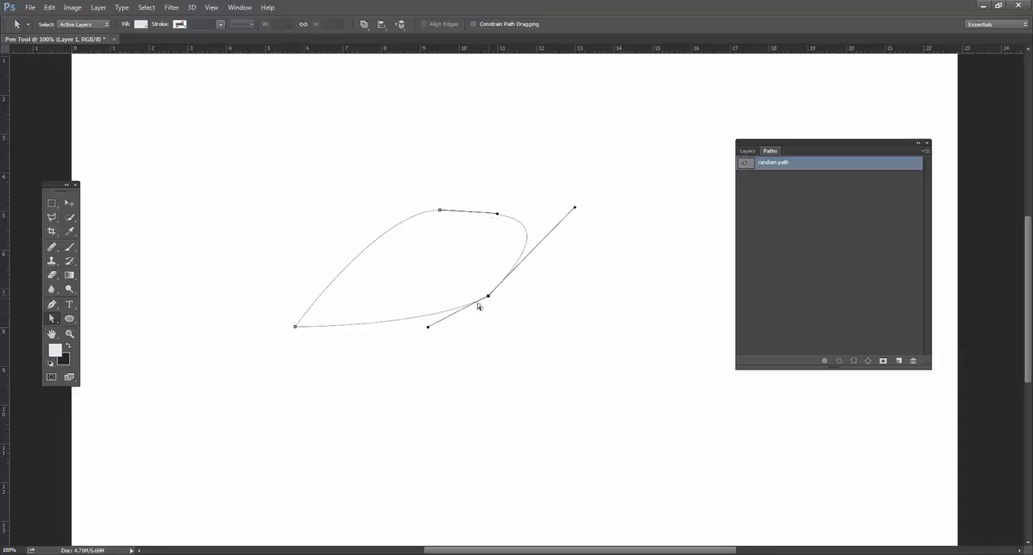
drag(429, 330, 532, 398)
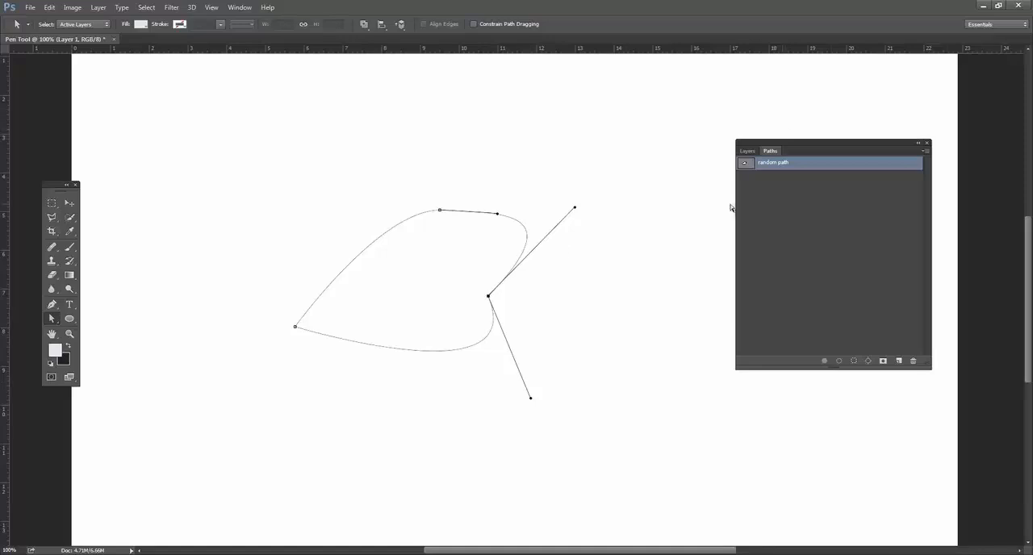
drag(488, 297, 515, 307)
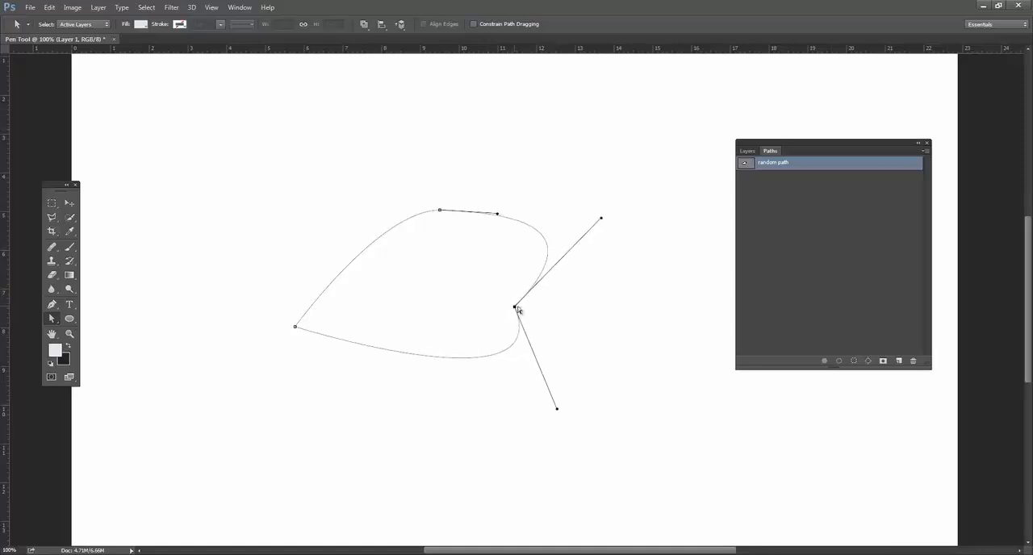
drag(602, 219, 500, 256)
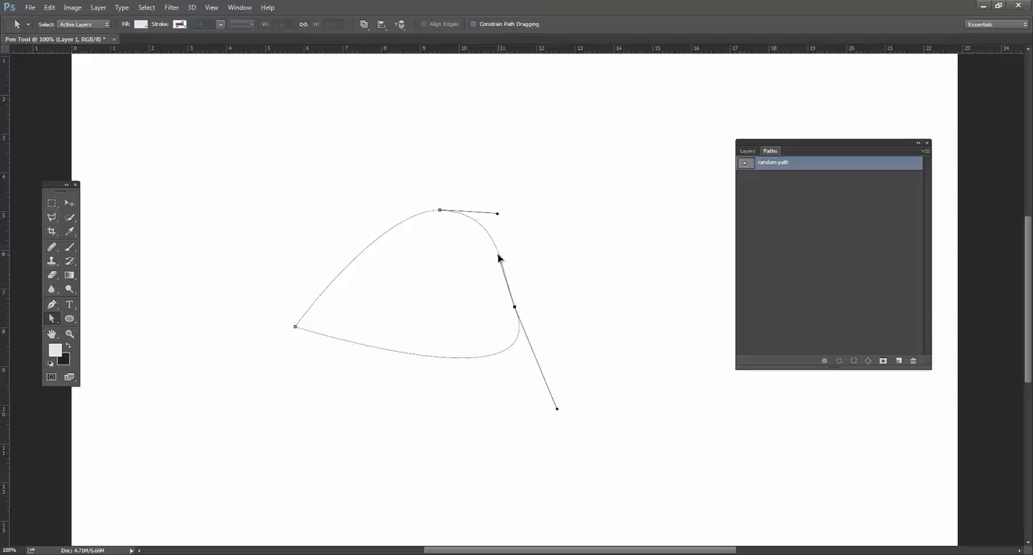
Show the Layers panel in front, move it closer to the path, and look at the available fill and adjustment layers.
click(747, 151)
drag(787, 143, 749, 153)
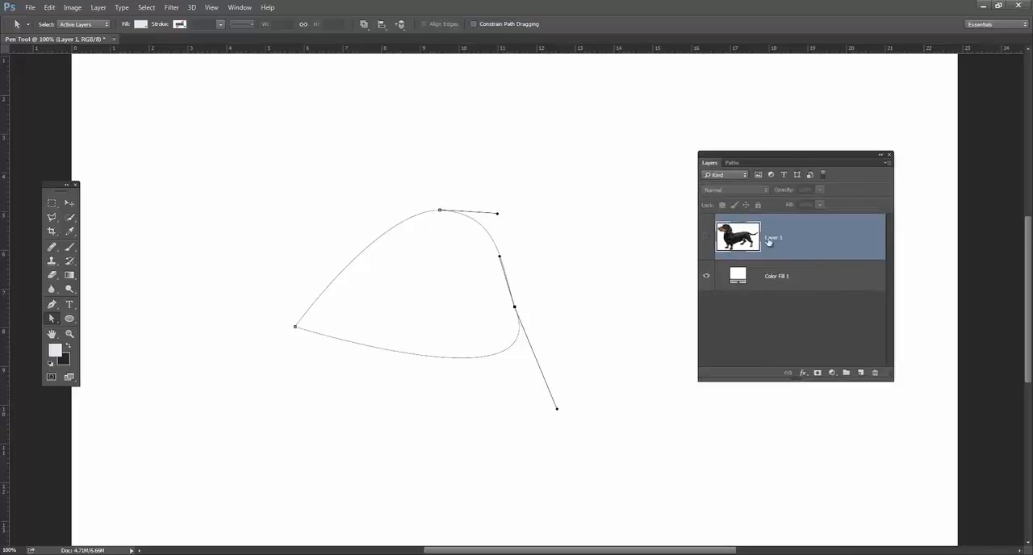
click(831, 374)
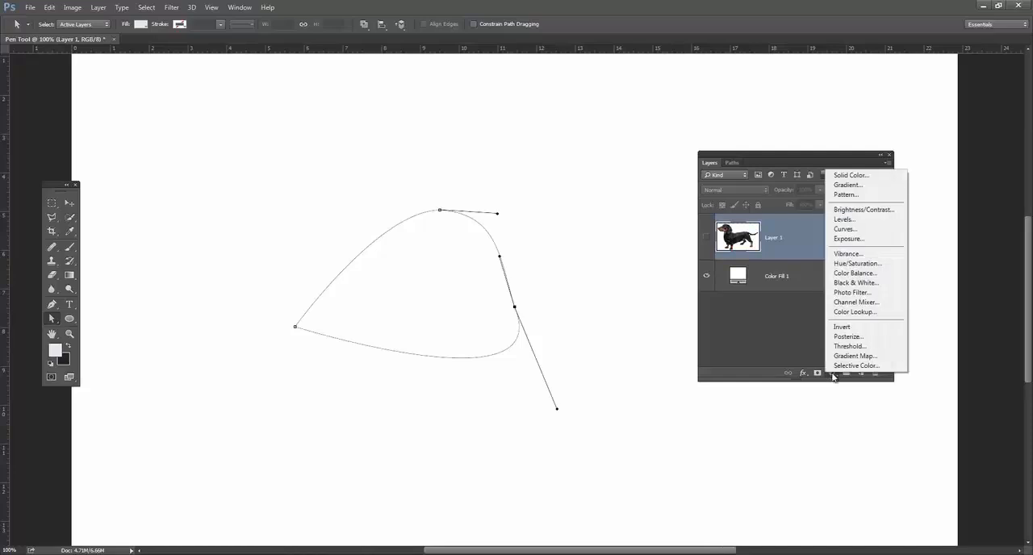
click(723, 331)
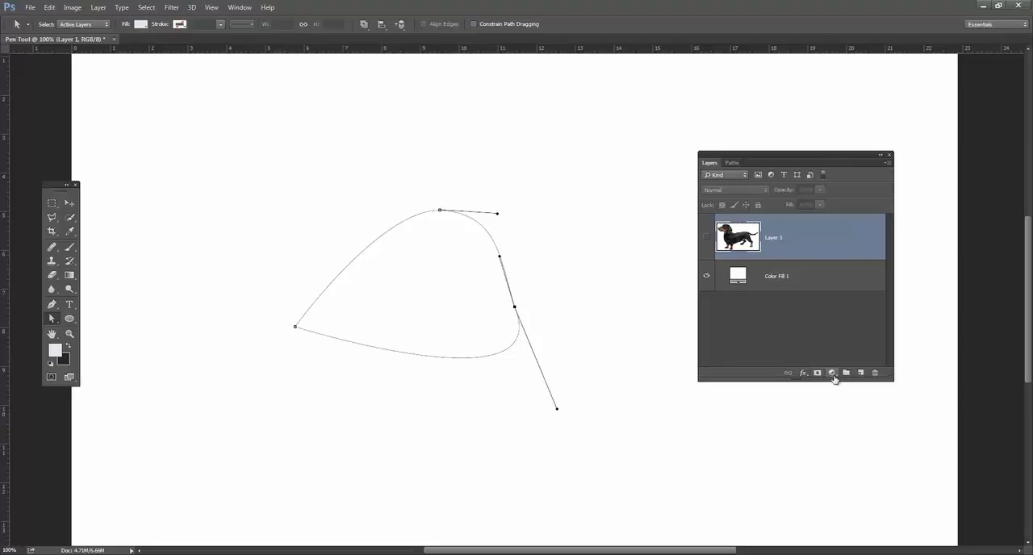
Draw an ellipse shape about 253 px by 189 px in the canvas's upper-left area, close its properties, and delete its layer.
click(70, 318)
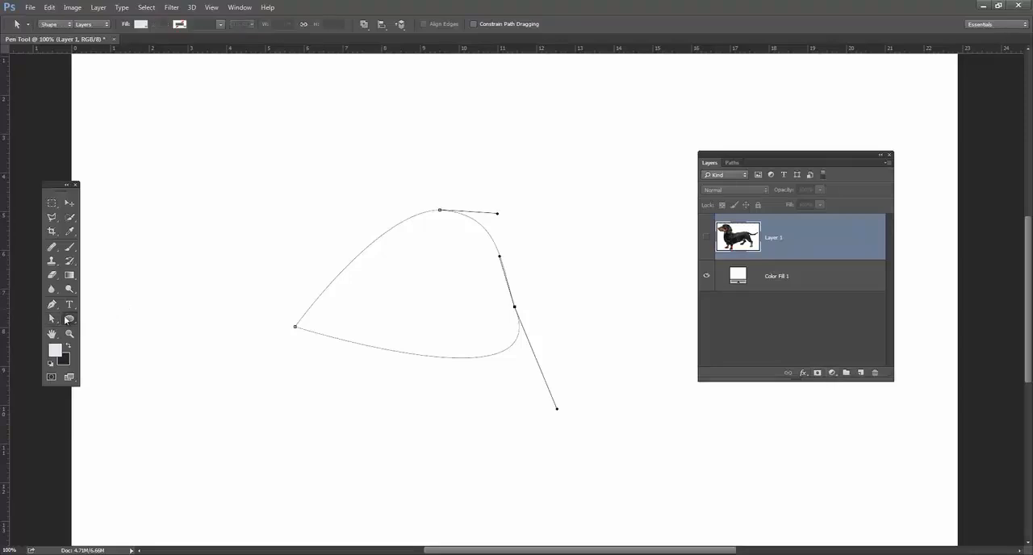
drag(176, 116, 310, 212)
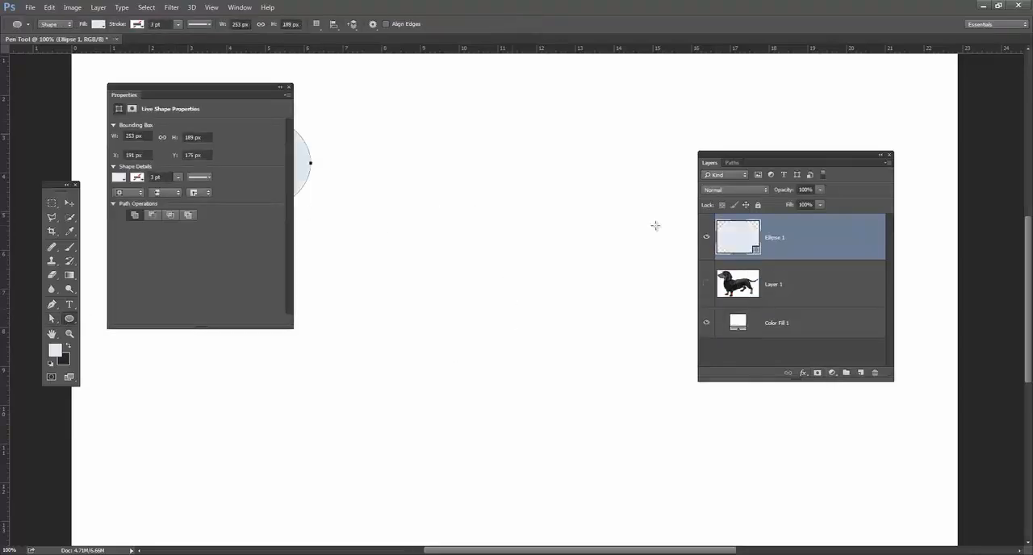
drag(193, 89, 825, 105)
click(920, 102)
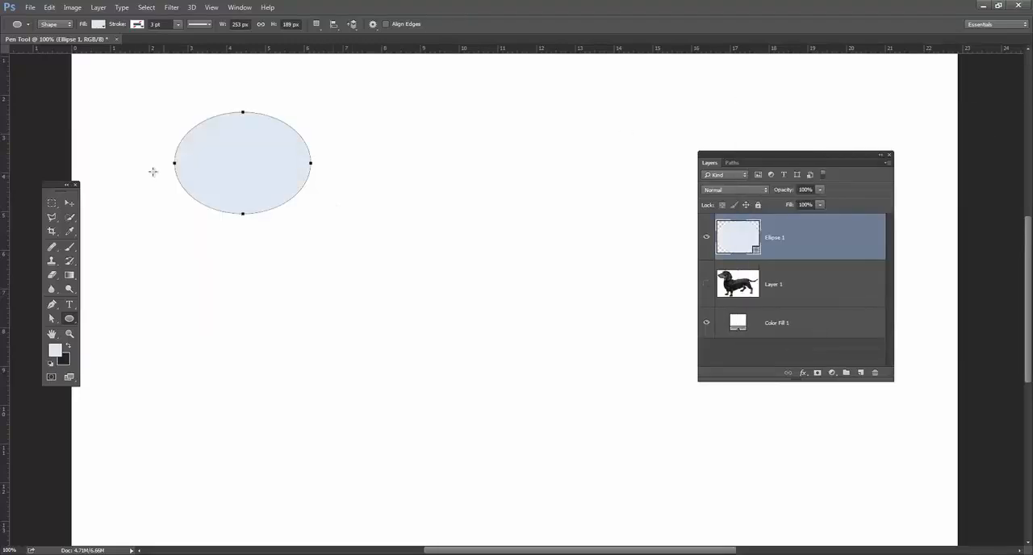
drag(831, 239, 876, 373)
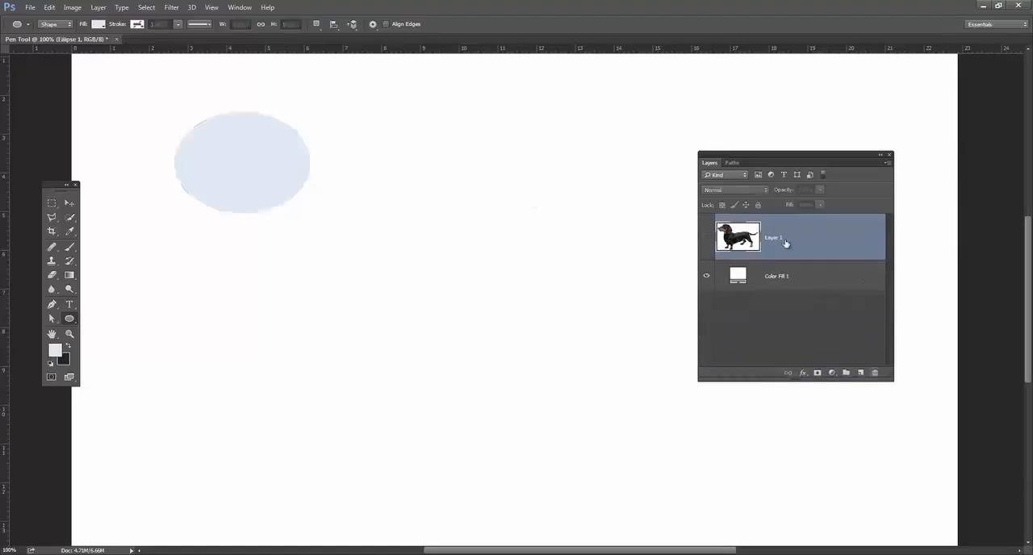
Activate the random path and add a Solid Color fill layer shaped by it, with the light blue color dee8f0.
click(732, 162)
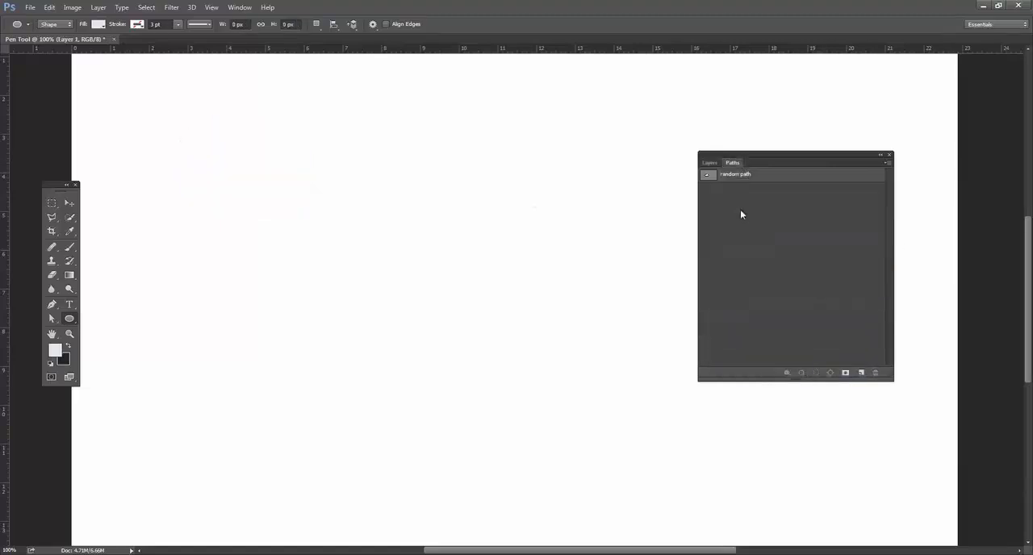
click(709, 176)
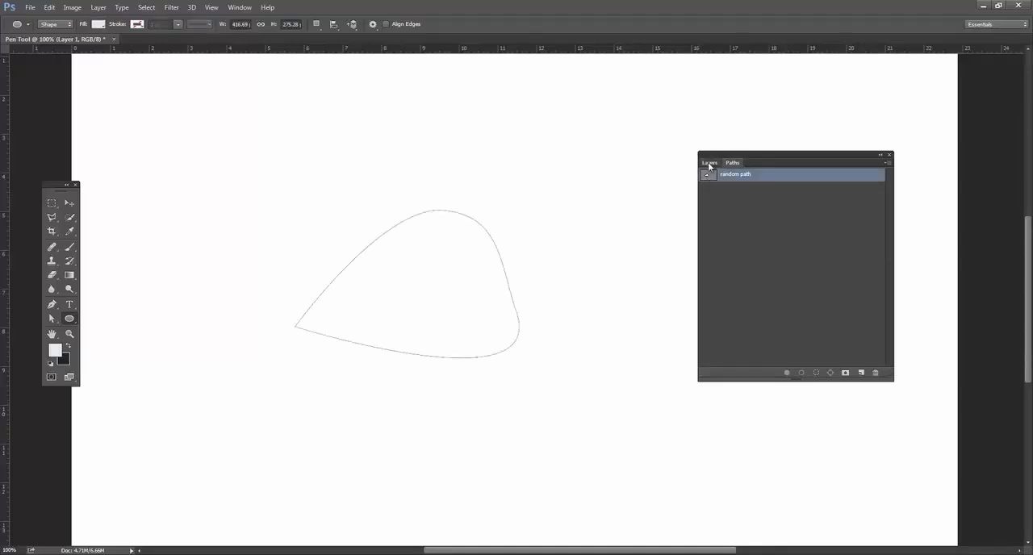
click(710, 163)
click(833, 371)
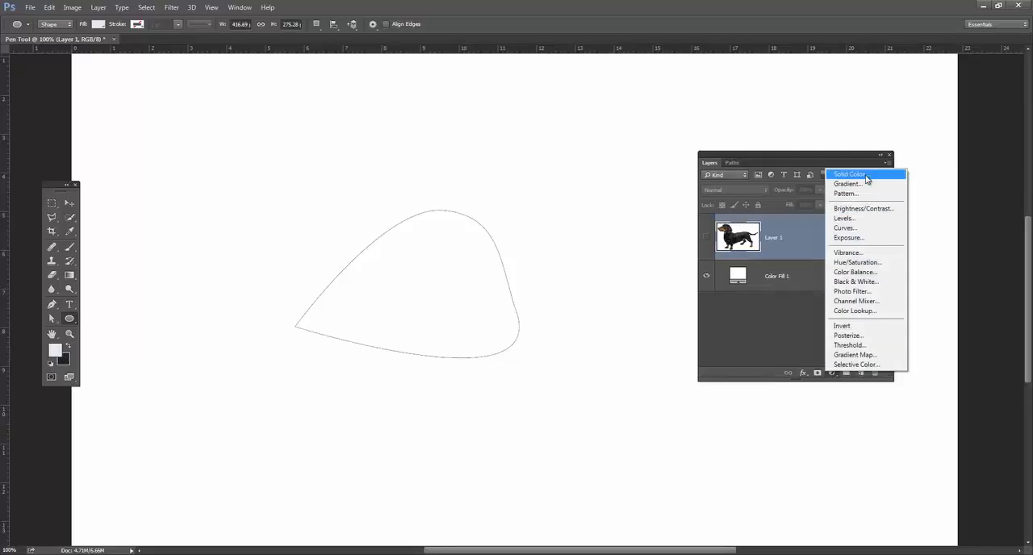
click(867, 176)
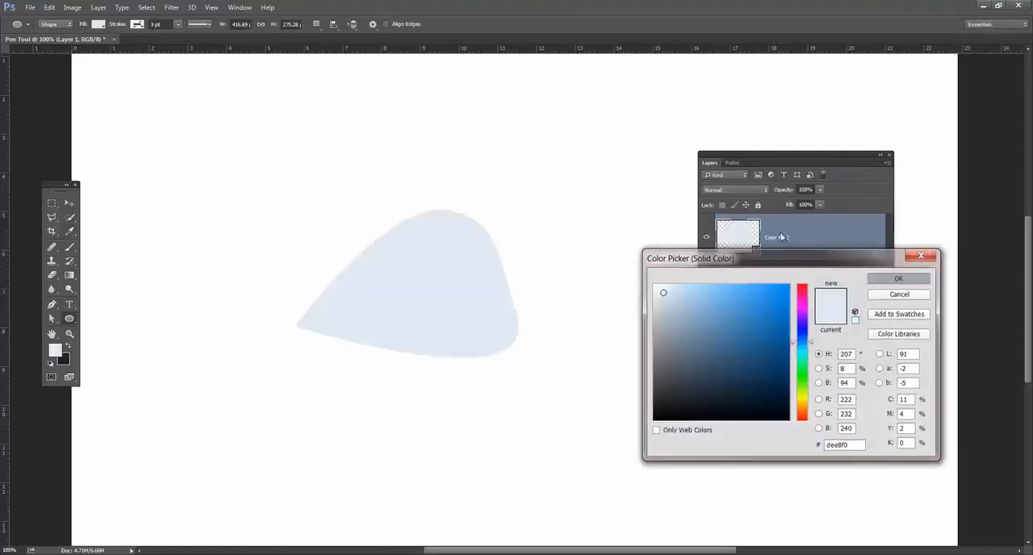
key(Return)
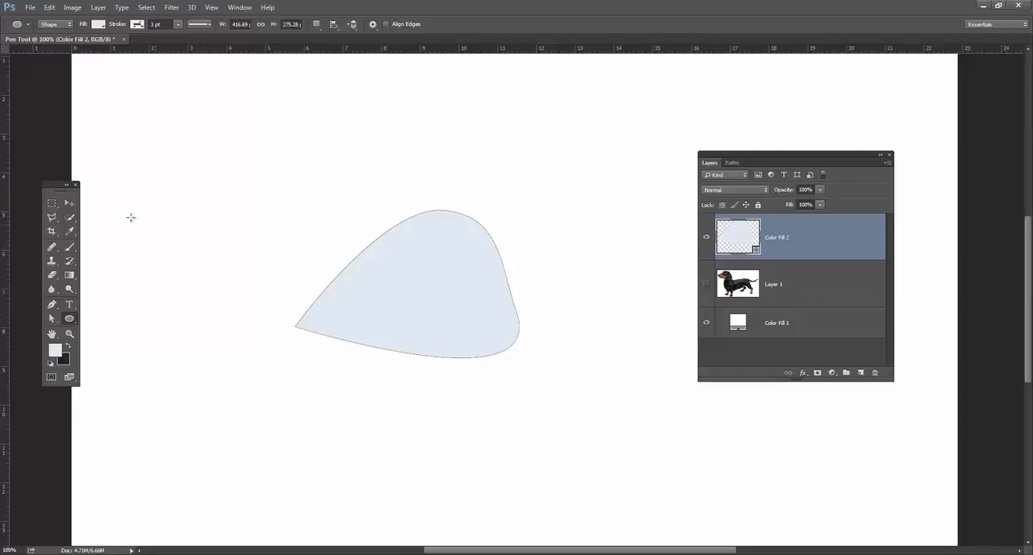
Shift the filled shape slightly left, then angle the top anchor's right handle upward and move that anchor down.
click(70, 204)
drag(417, 295, 418, 233)
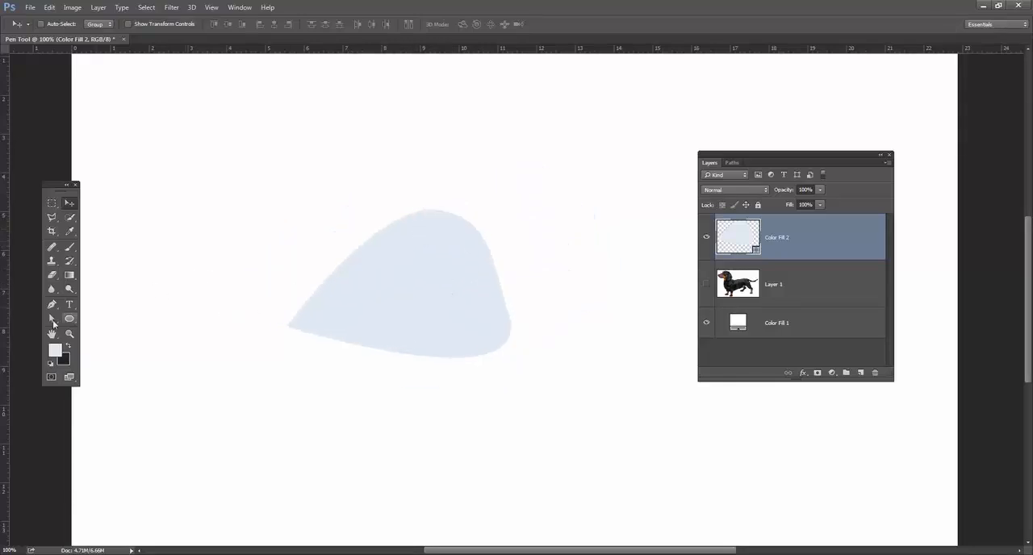
click(52, 319)
click(444, 215)
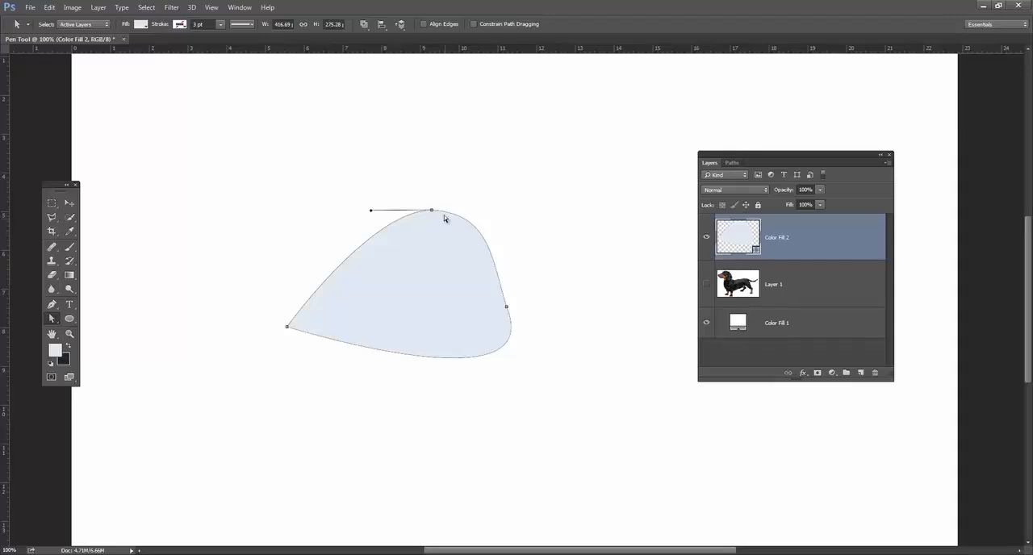
drag(433, 211, 480, 173)
drag(433, 215, 442, 257)
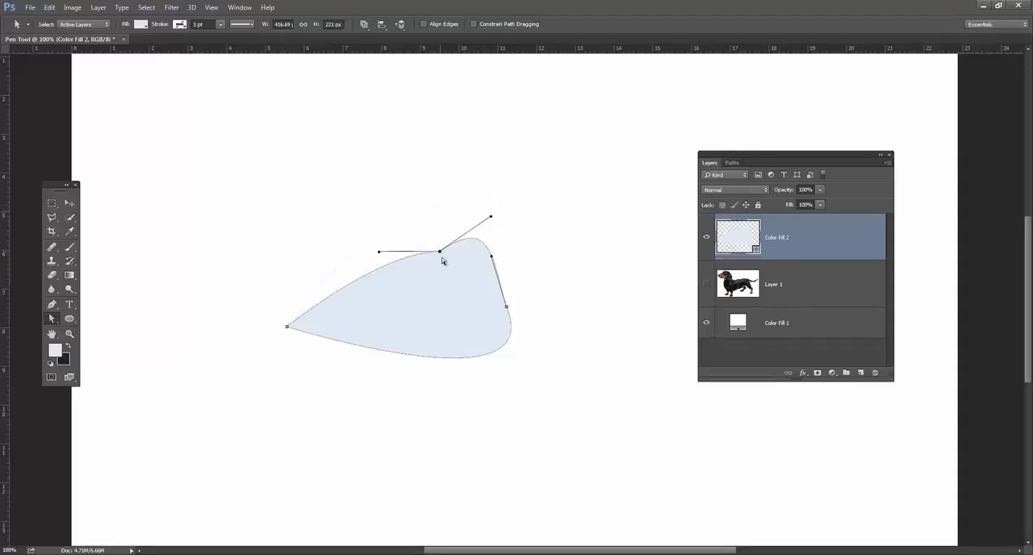
Change the fill layer's color to the dark blue 18619b.
double_click(749, 237)
click(768, 337)
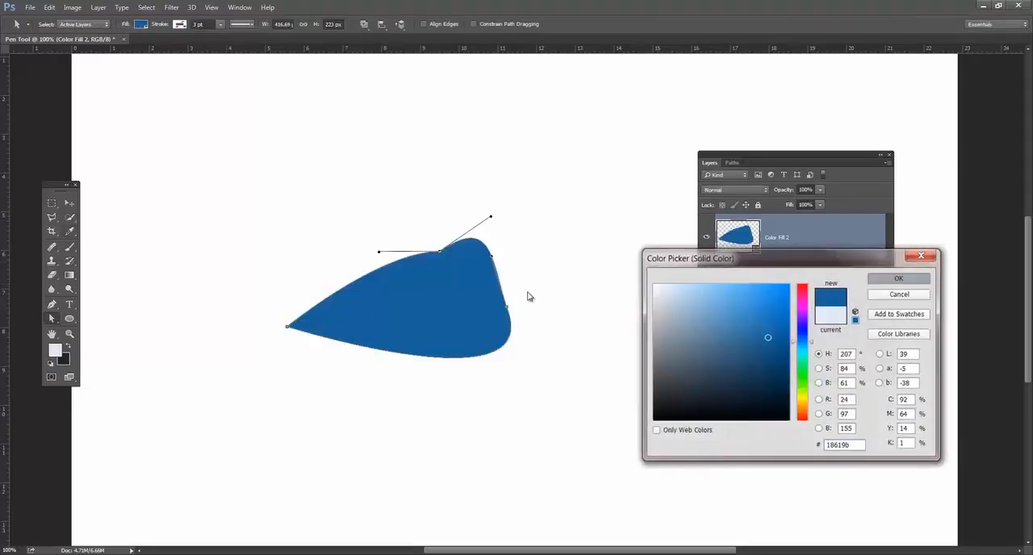
key(Return)
Move the blue shape's top anchor back up and pull the right-hand anchor's upper handle inward.
click(456, 252)
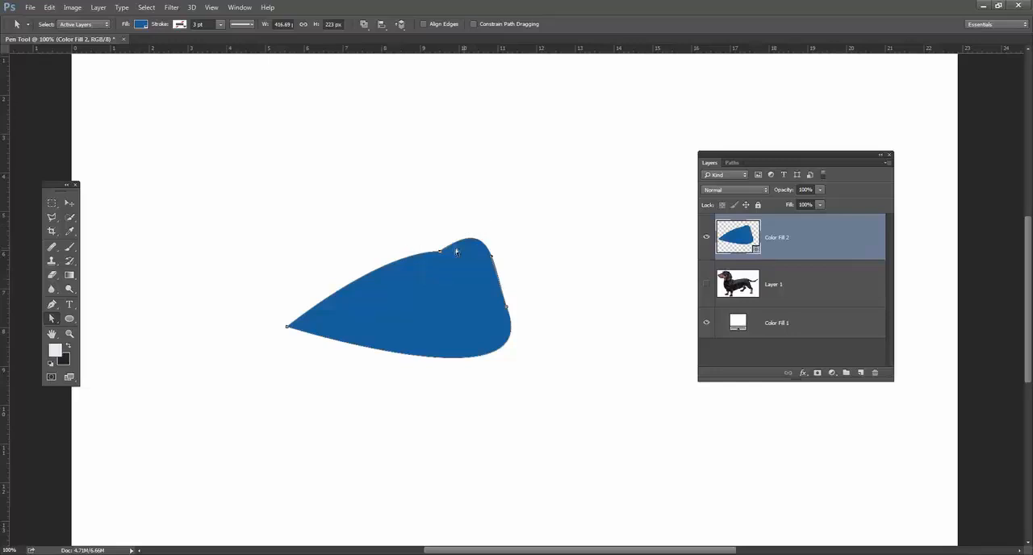
drag(440, 253, 432, 210)
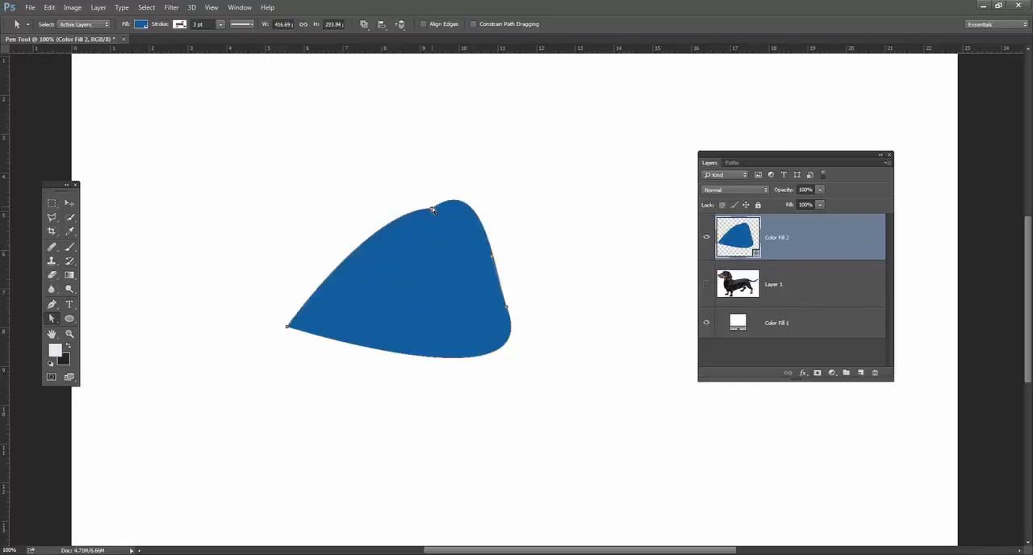
drag(492, 260, 445, 293)
Delete the Color Fill 2 layer and make the dog photo on Layer 1 visible.
drag(814, 233, 883, 381)
drag(851, 243, 878, 374)
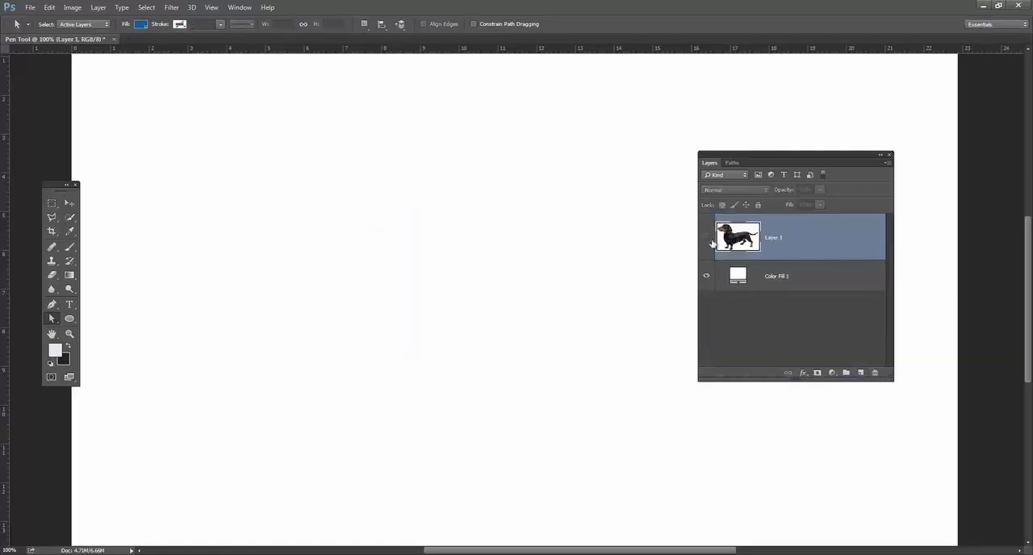
click(706, 238)
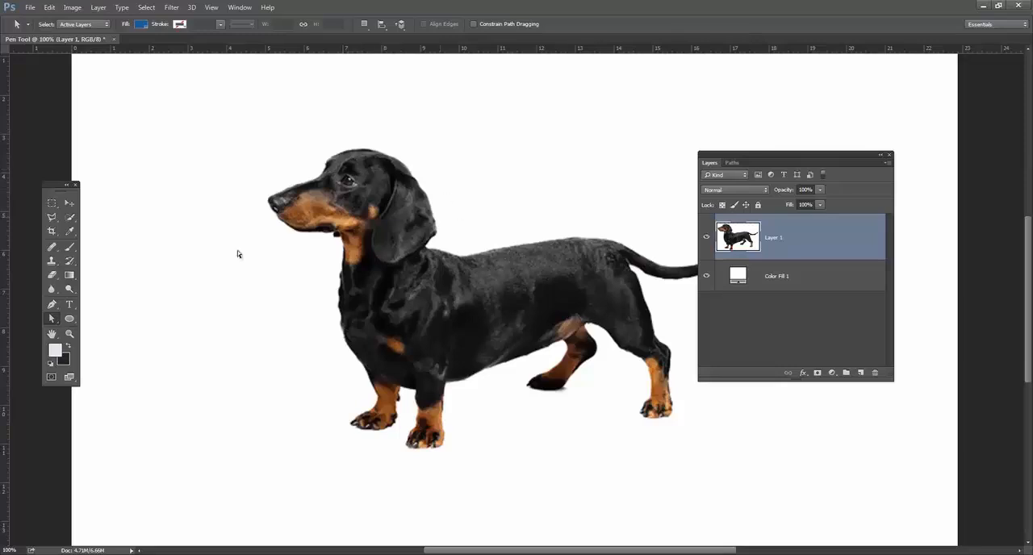
Add a text layer above the dog photo reading "THE DACHSHUND CHANNEL" near the canvas's upper edge.
click(69, 306)
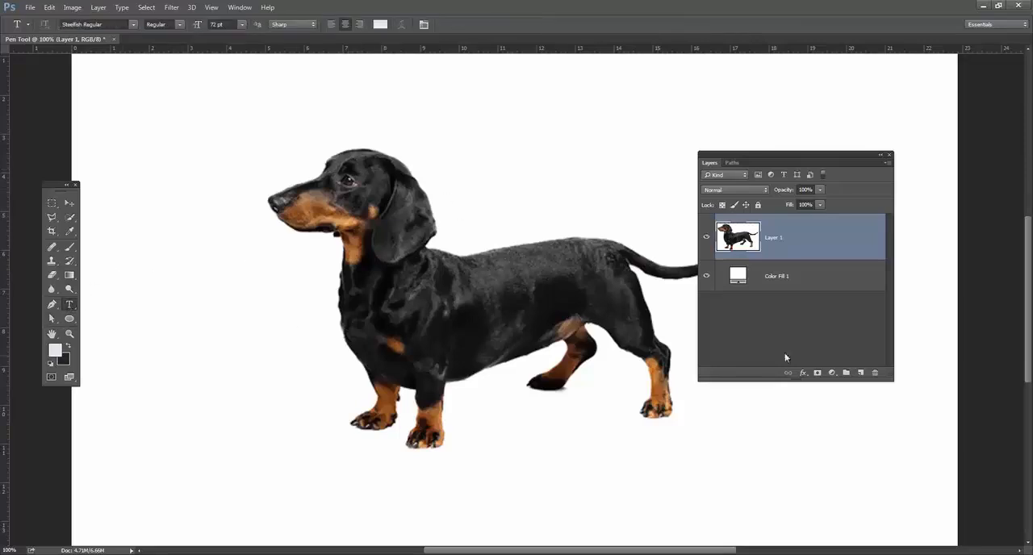
click(862, 373)
click(218, 108)
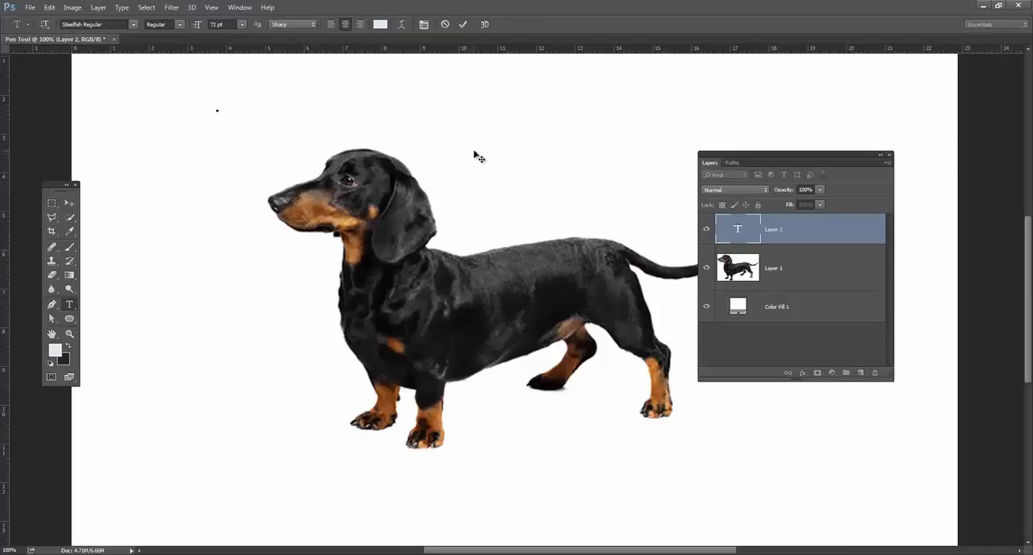
text(THE D)
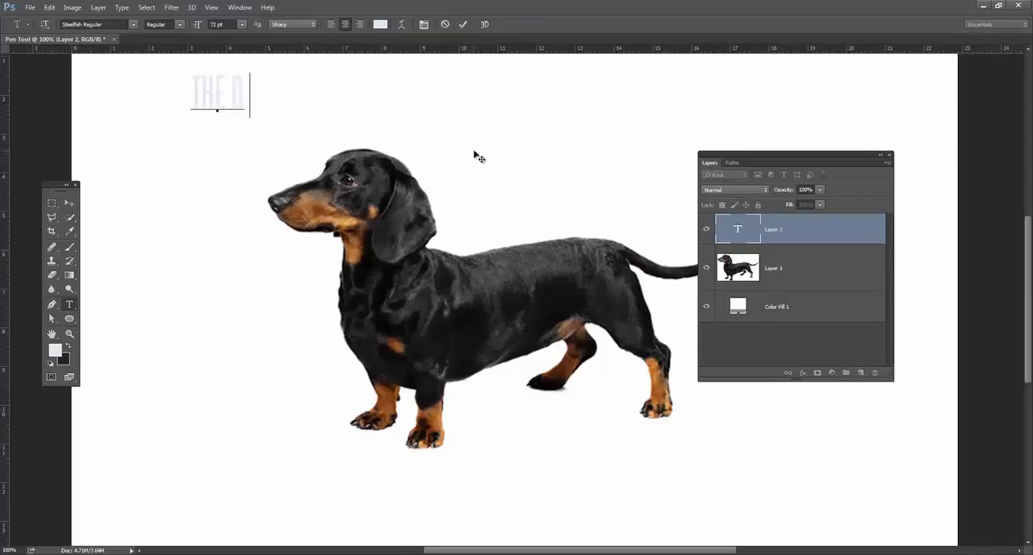
text(ACHSHUND)
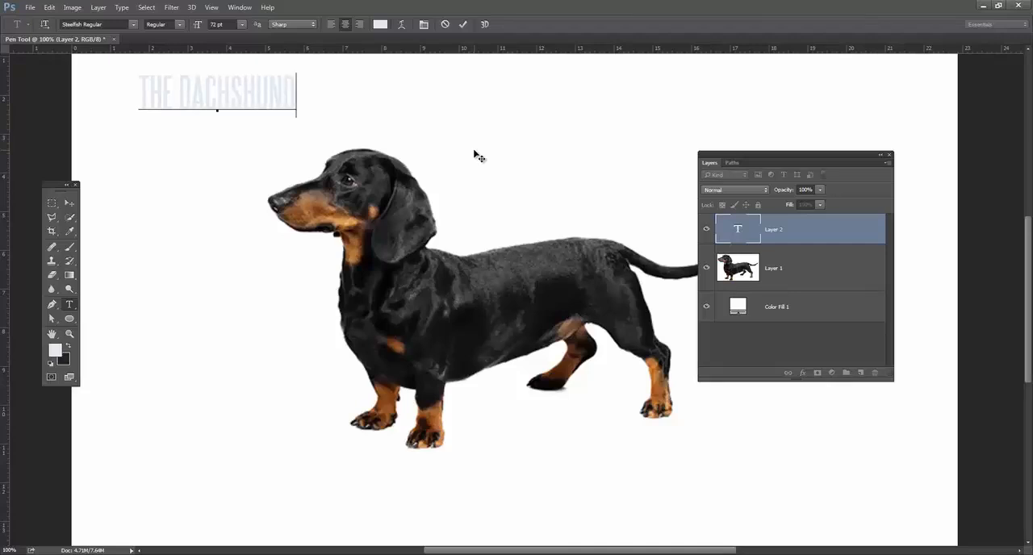
text( CHANNEL)
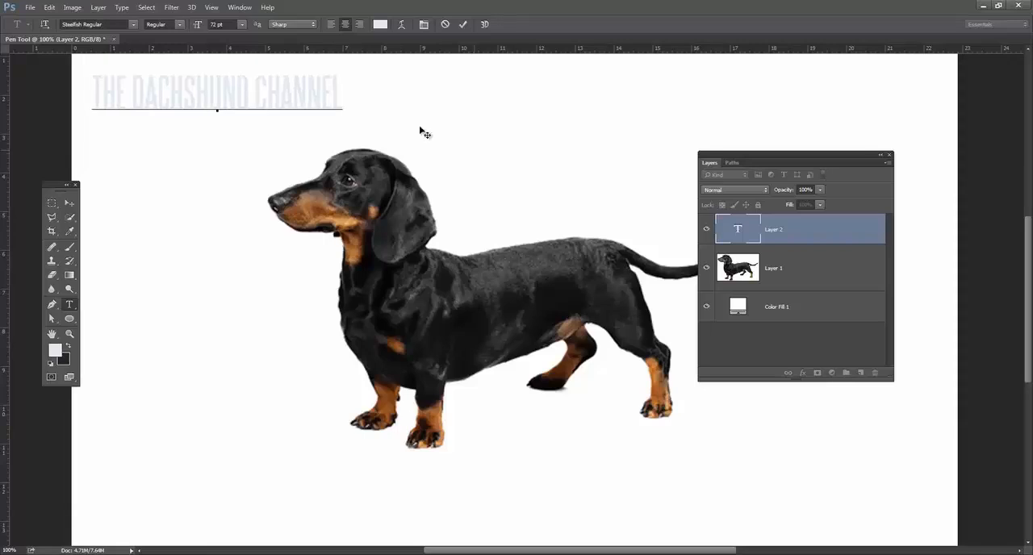
Move the title to the right so it sits above the dog's head and back.
double_click(307, 100)
key(ctrl+a)
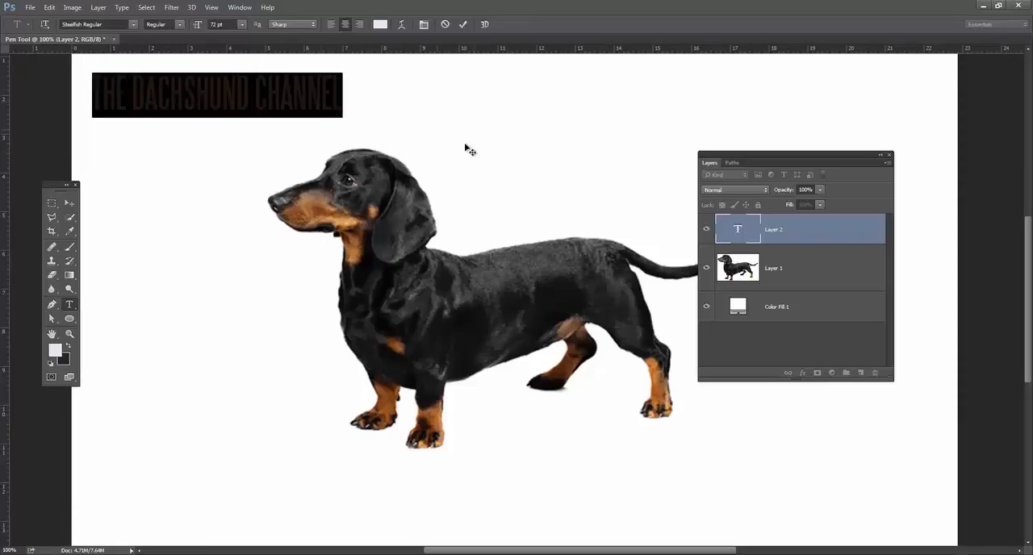
click(69, 203)
double_click(737, 227)
click(68, 203)
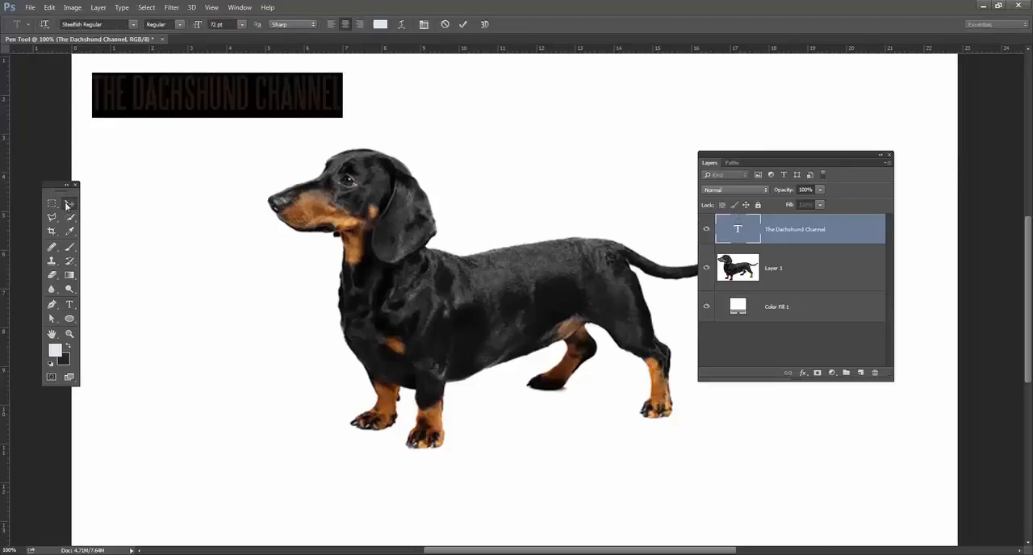
drag(215, 126, 451, 143)
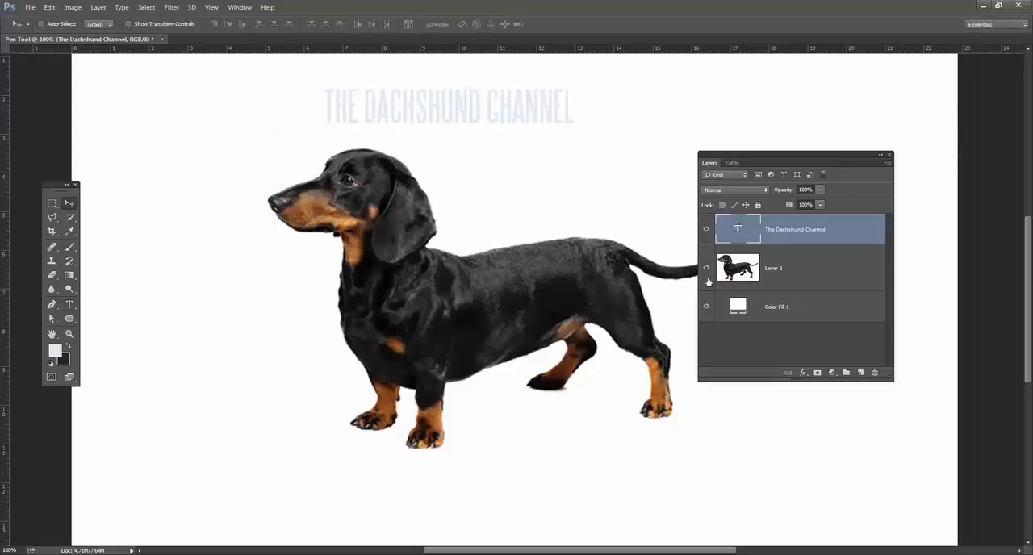
Recolor the whole title medium blue and move it slightly left and down toward the dog.
double_click(751, 231)
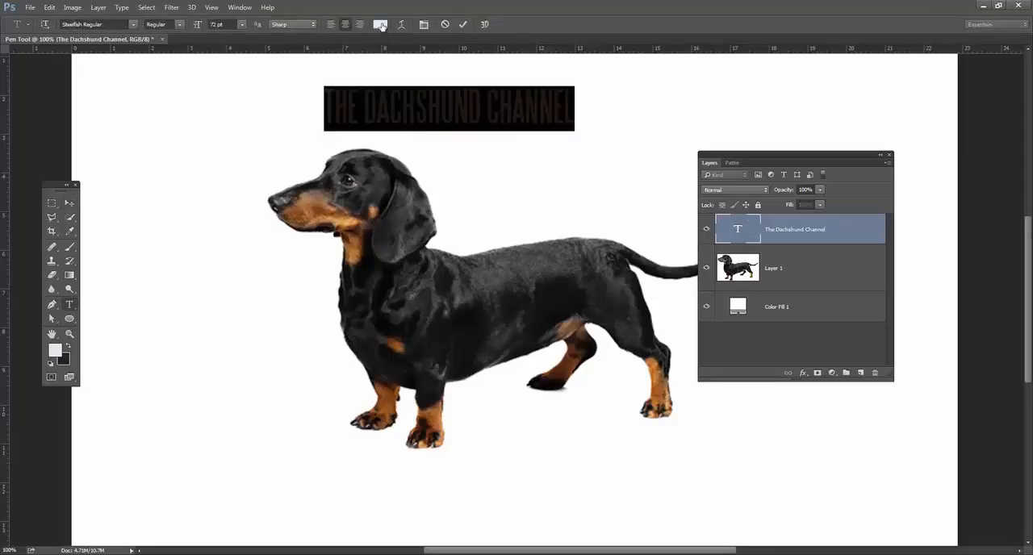
click(380, 24)
drag(769, 315, 730, 343)
click(899, 279)
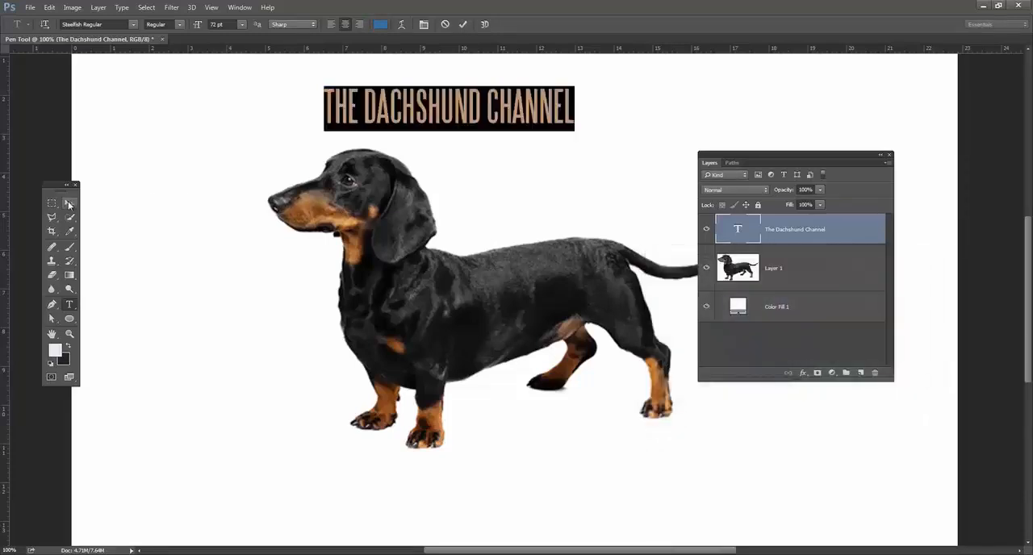
click(70, 202)
drag(516, 109, 471, 122)
Change the font of the entire title to Ultra Regular.
click(69, 305)
click(320, 123)
key(ctrl+a)
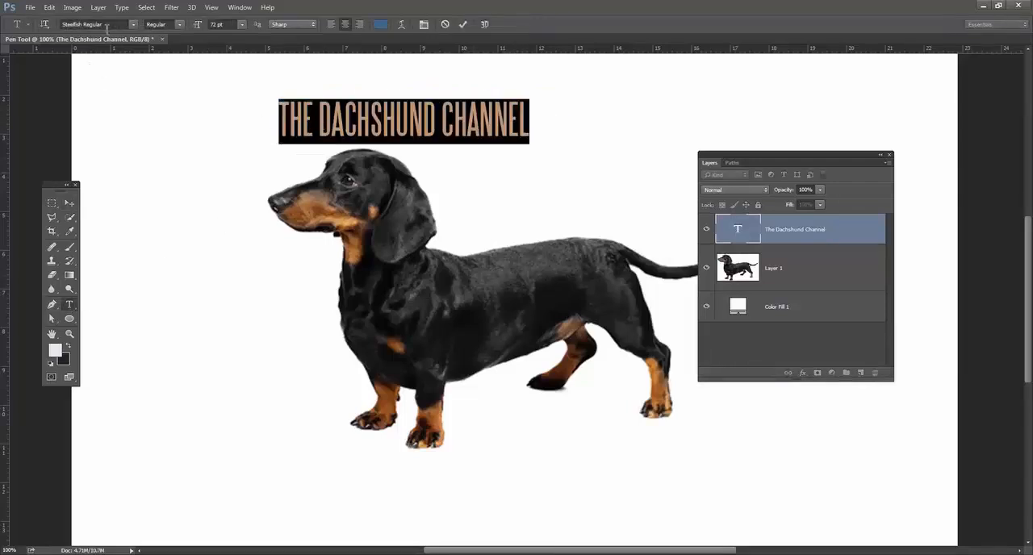
click(106, 25)
text(ultra)
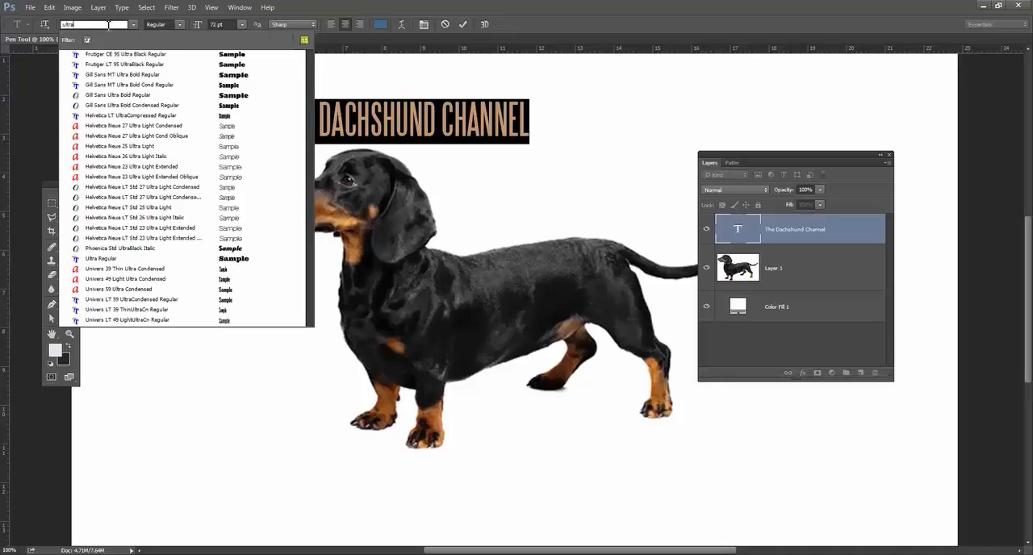
key(Return)
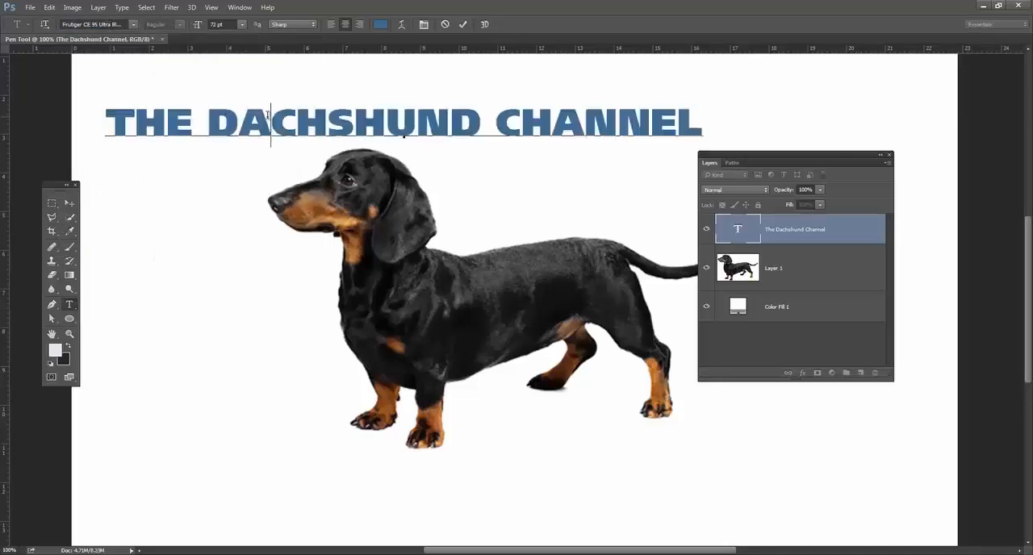
click(94, 25)
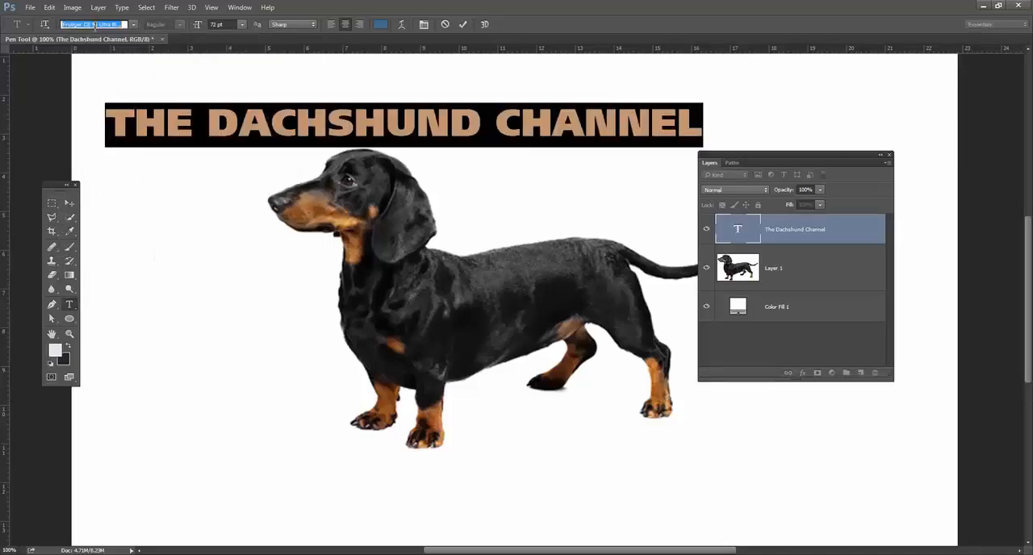
text(ultra)
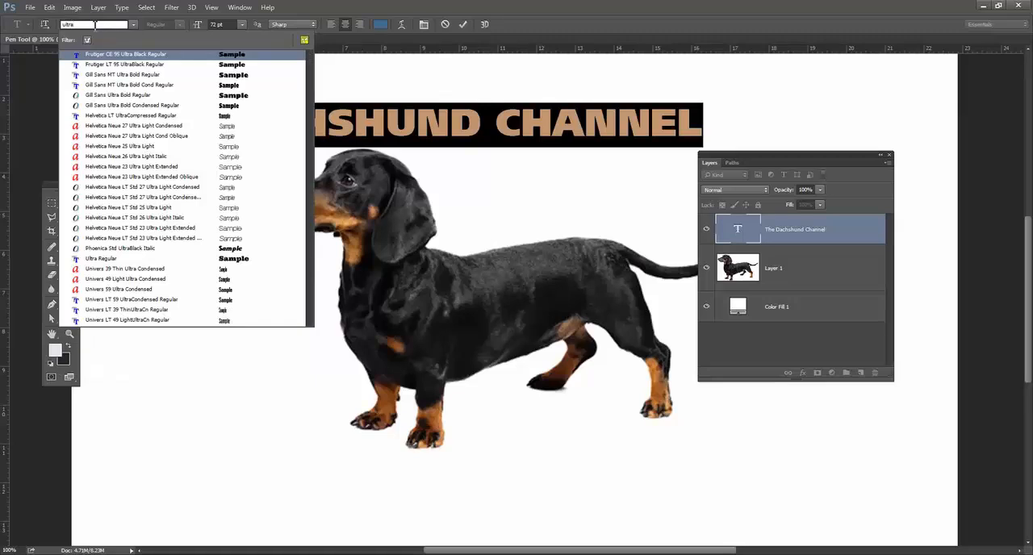
click(119, 259)
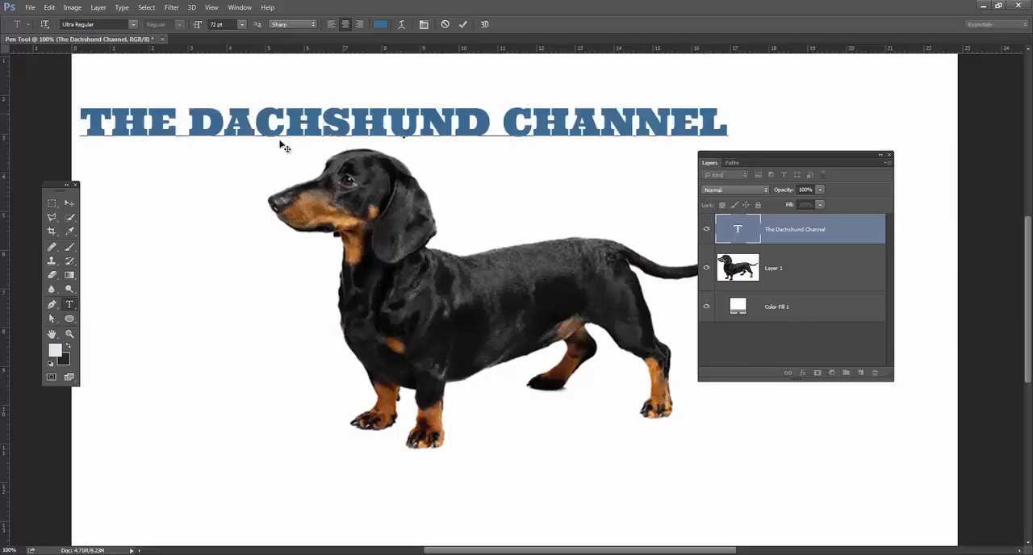
Move the title slightly right and up and delete the space after the word THE.
click(69, 203)
drag(548, 145, 604, 113)
click(69, 304)
click(230, 115)
key(BackSpace)
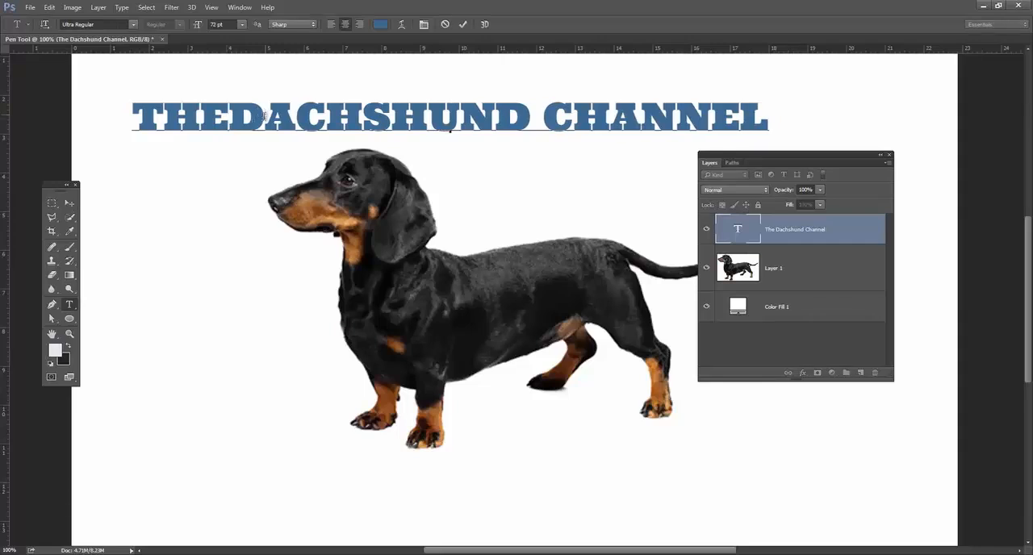
Set the word THE to 14 pt and break the title so DACHSHUND CHANNEL starts on a new line.
drag(230, 115, 88, 100)
click(241, 26)
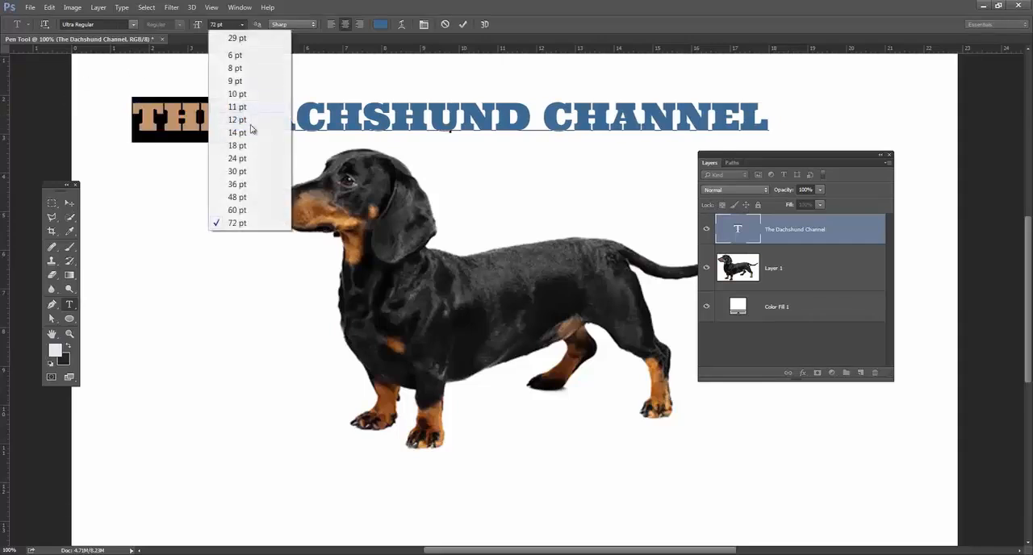
click(249, 133)
click(223, 116)
click(191, 115)
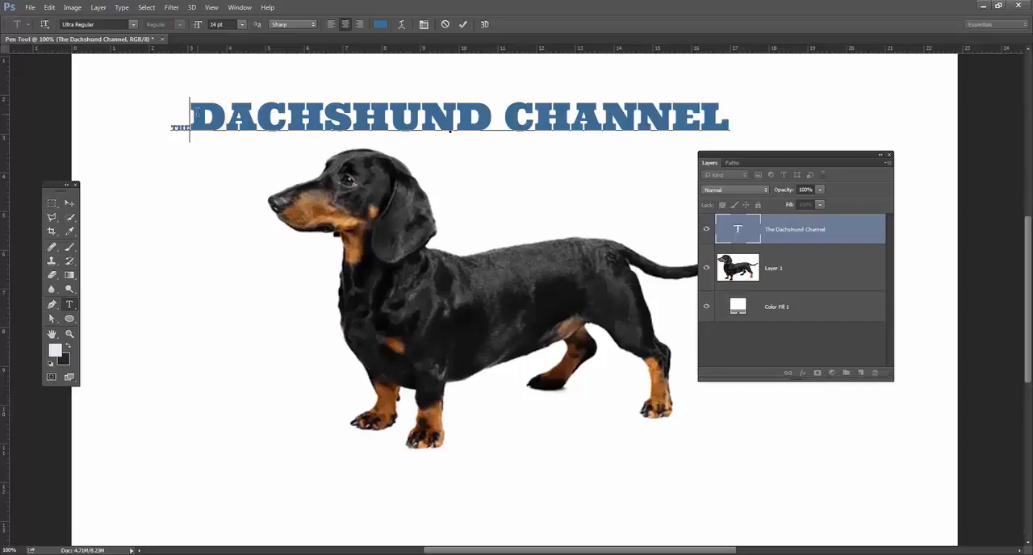
click(196, 112)
key(Return)
Delete the space between DACHSHUND and CHANNEL in the title's second line.
click(461, 154)
click(504, 162)
click(488, 161)
drag(578, 160, 935, 130)
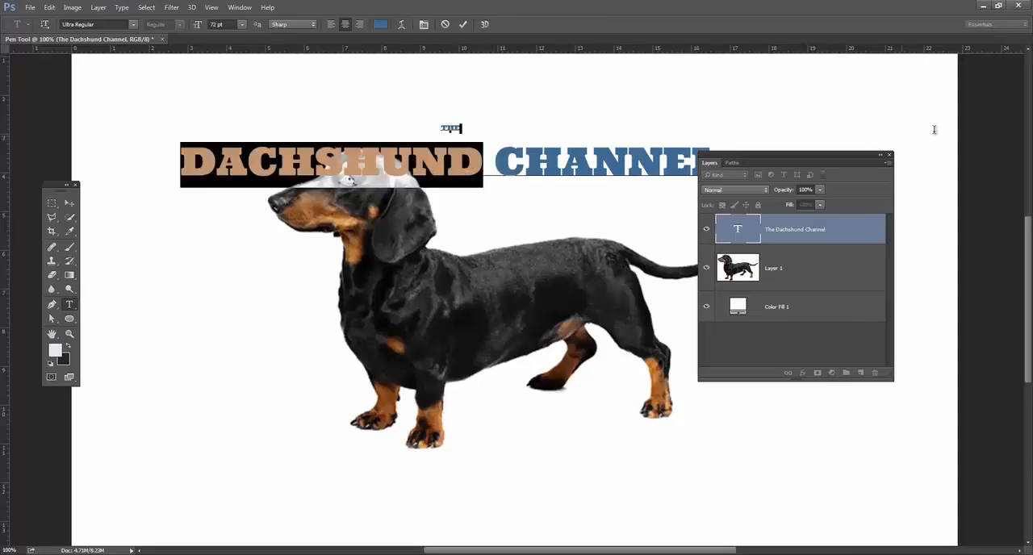
double_click(627, 154)
click(492, 160)
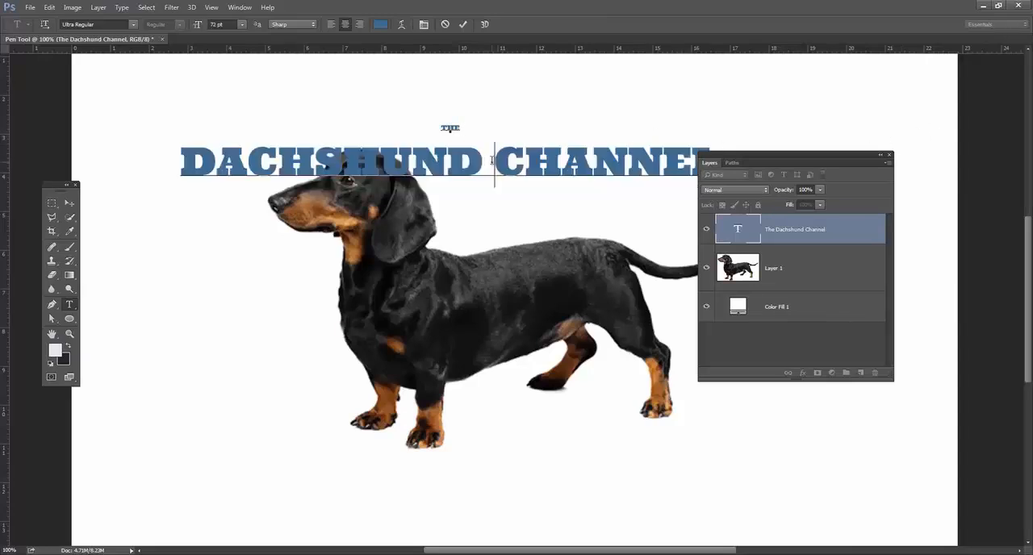
drag(488, 160, 492, 159)
key(BackSpace)
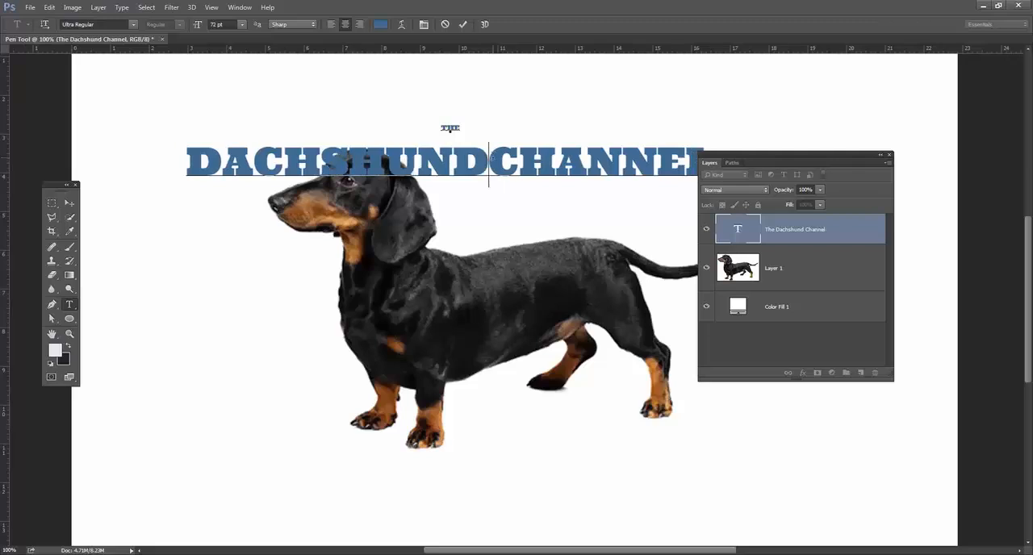
Change the font of the word CHANNEL to Helvetica CE Regular.
key(shift+Right)
key(shift+Right)
key(shift+Right)
key(shift+Right)
key(shift+Right)
key(shift+Right)
key(shift+Right)
click(122, 24)
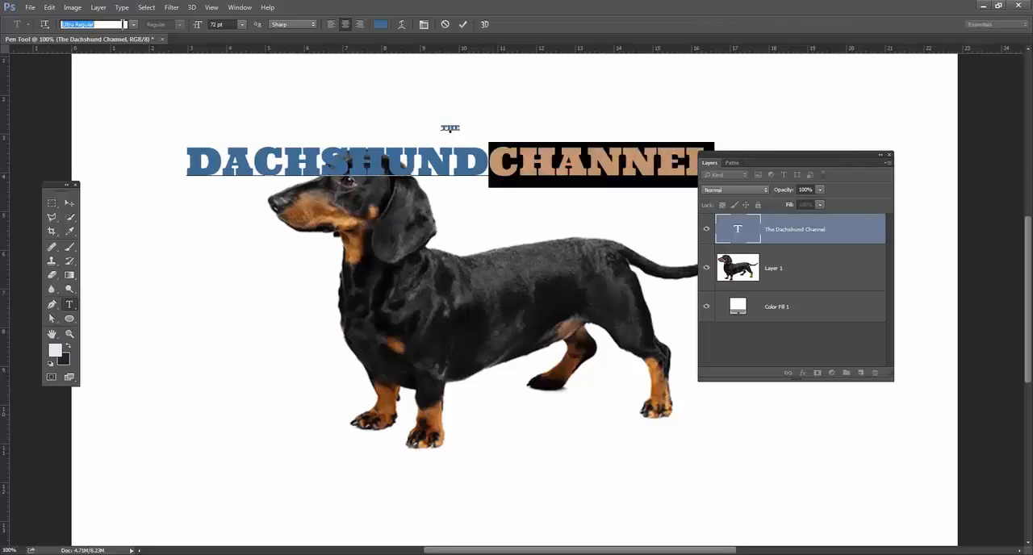
text(helve)
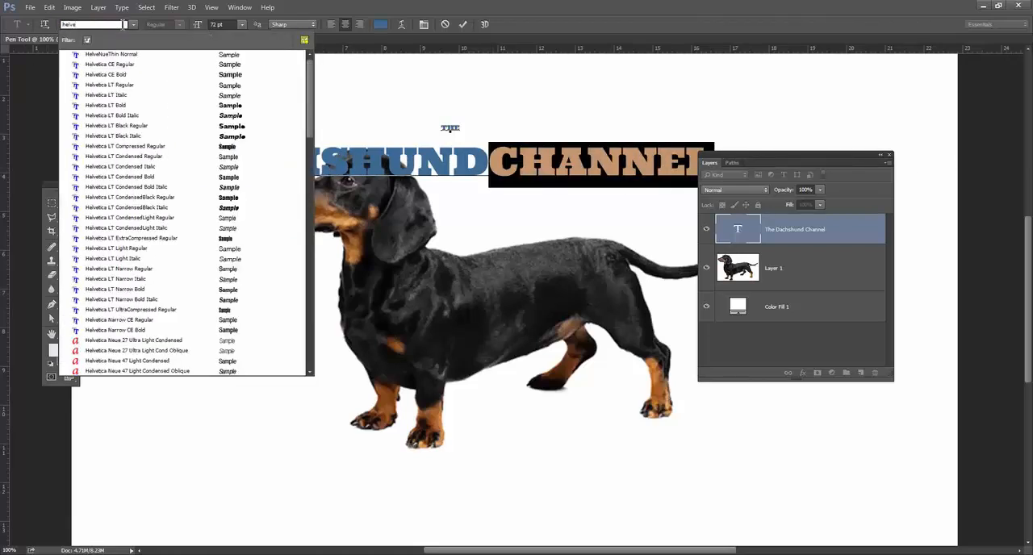
click(145, 65)
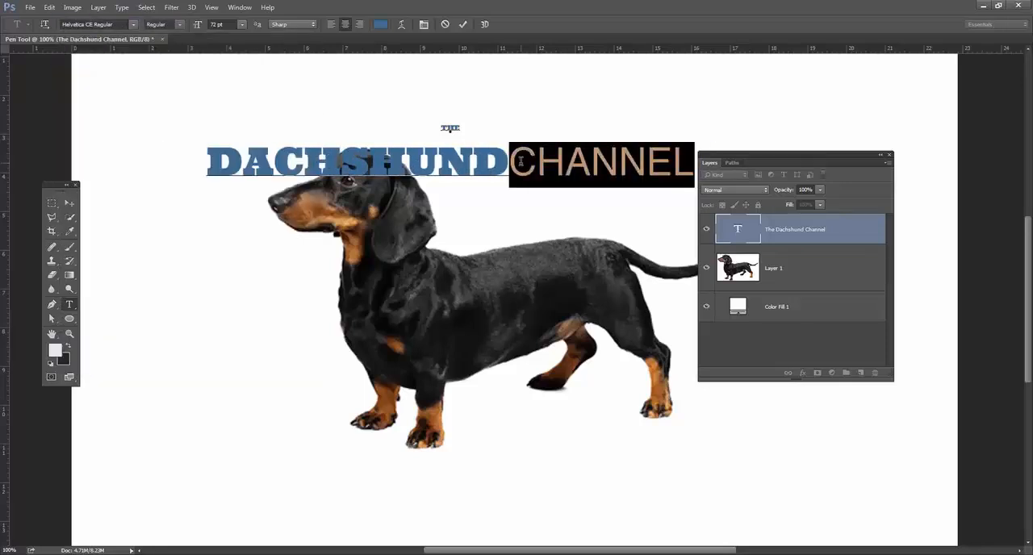
Put CHANNEL on its own third line and set its size to 14 pt.
click(522, 162)
key(Return)
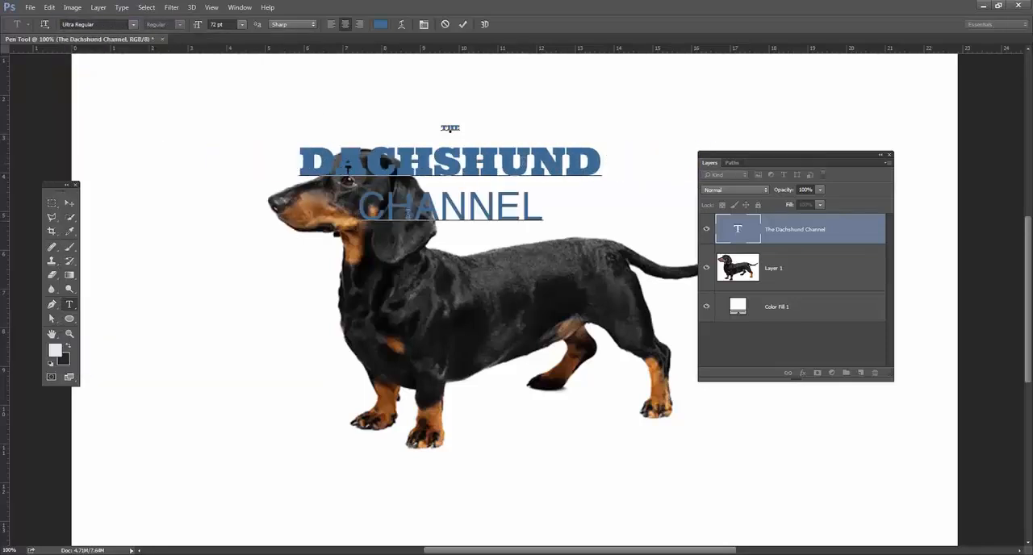
double_click(408, 214)
click(241, 24)
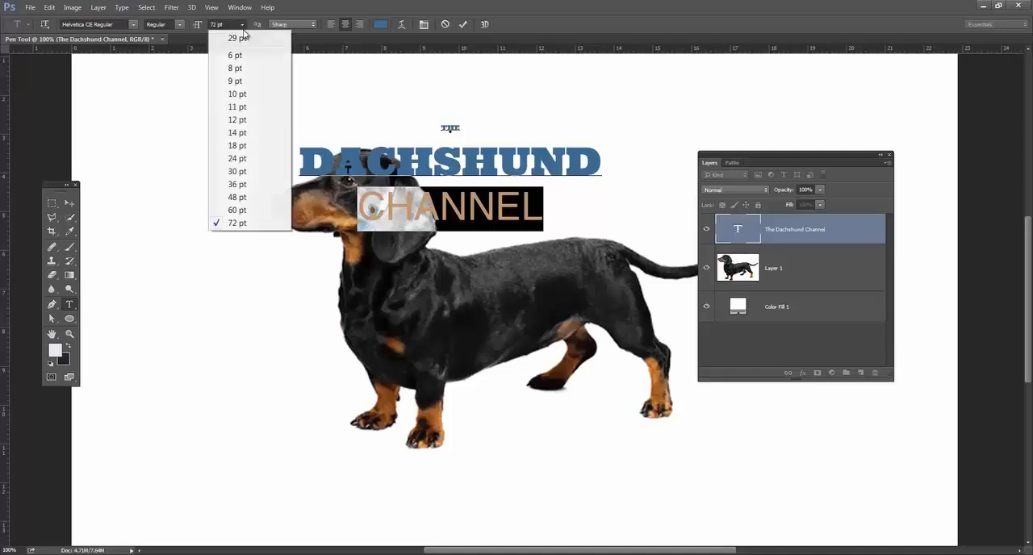
click(253, 142)
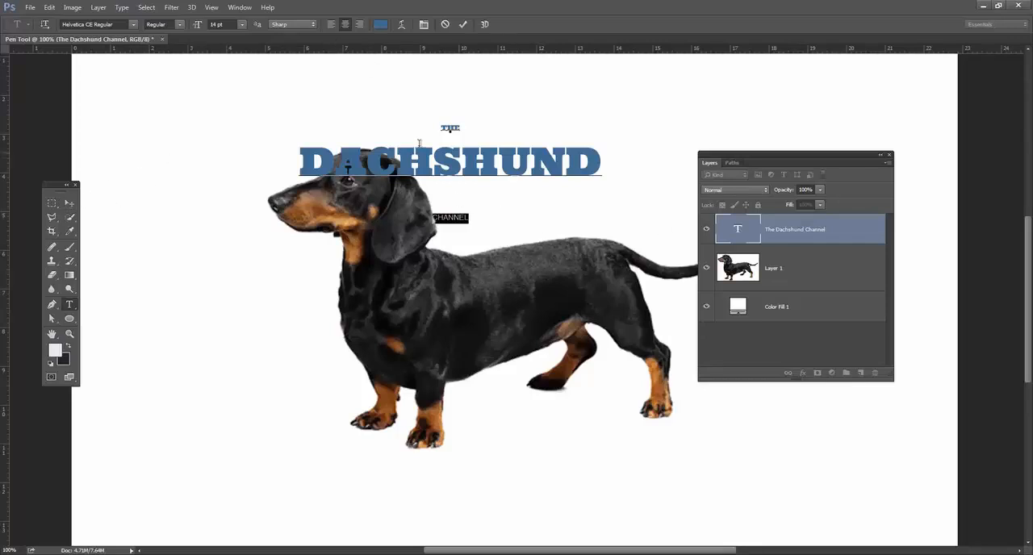
Move the three-line title up and left, clear of the dog's head.
double_click(348, 167)
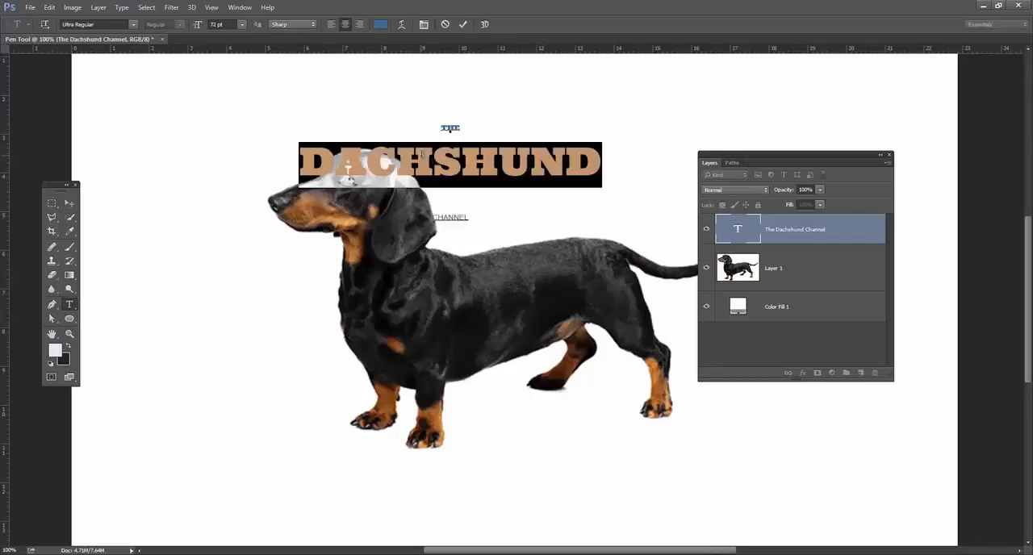
click(69, 204)
drag(521, 167, 342, 127)
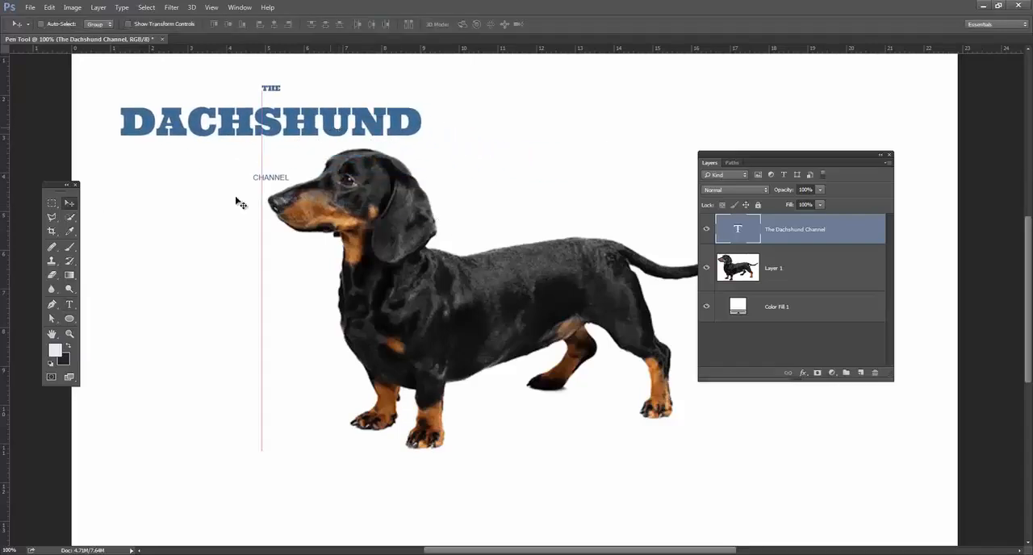
With CHANNEL selected, show the Character and Paragraph settings and group them together beside the dog's front legs.
click(69, 305)
click(266, 178)
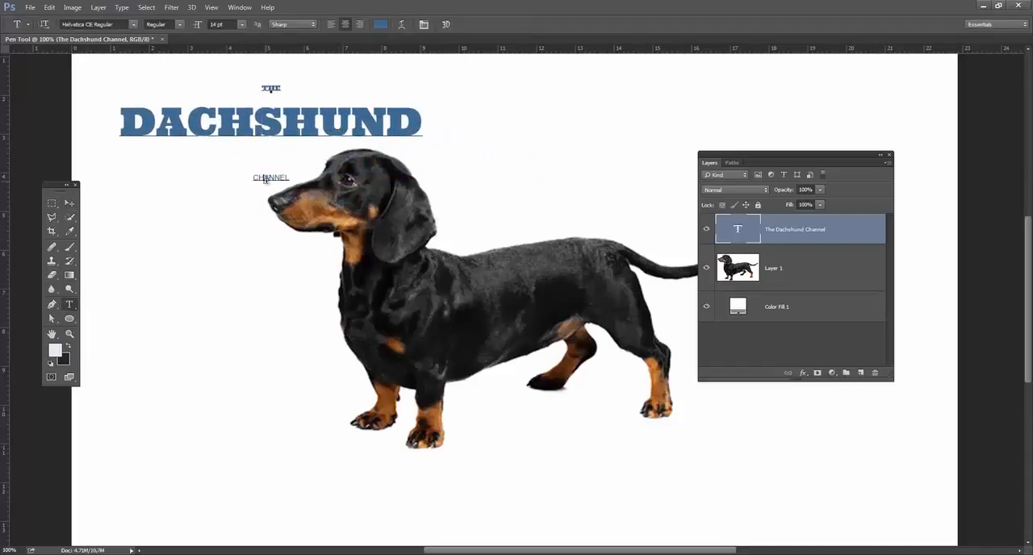
double_click(266, 179)
click(240, 7)
click(229, 24)
click(424, 25)
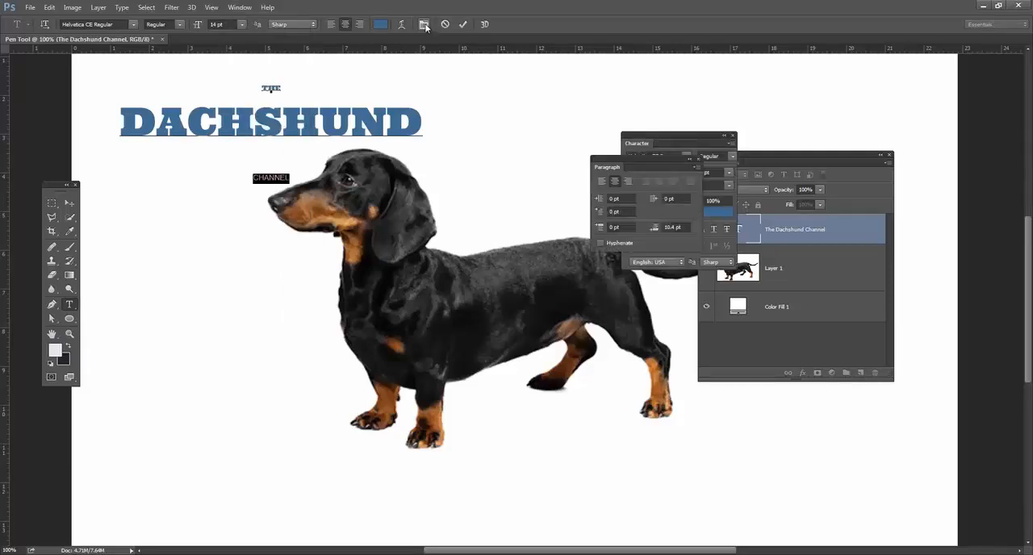
drag(653, 151, 150, 312)
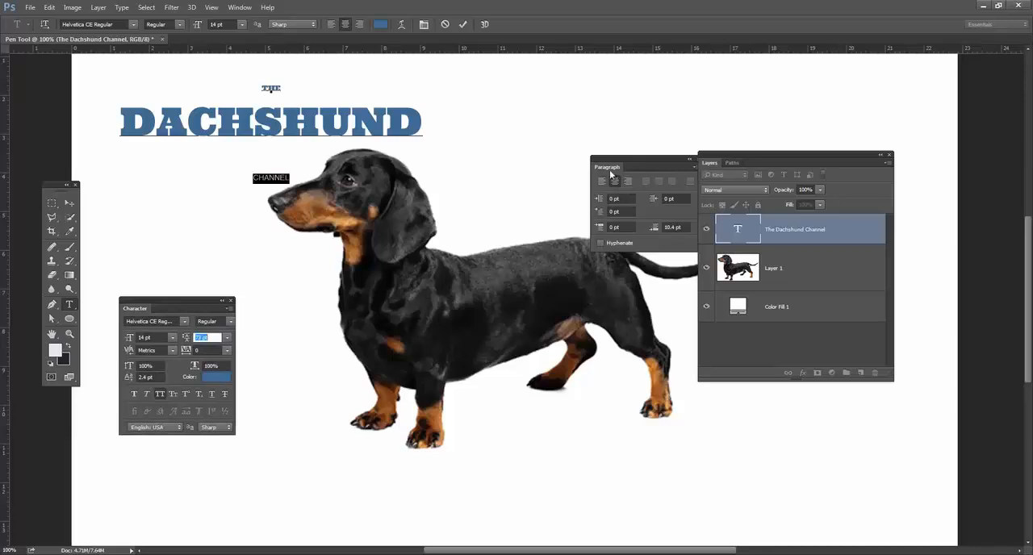
drag(605, 169, 135, 368)
click(136, 309)
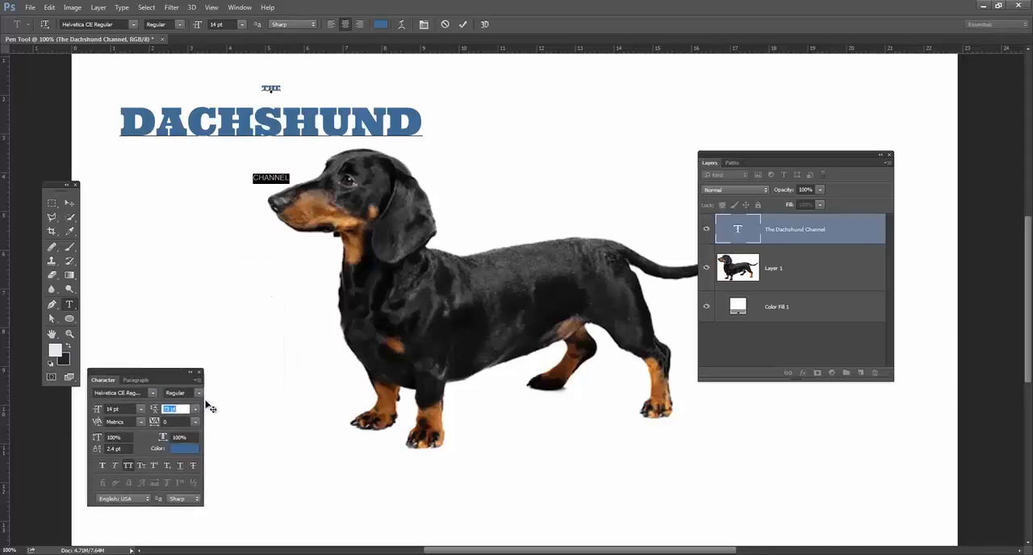
Reduce the leading of CHANNEL to 14.01 pt so the word sits directly beneath DACHSHUND.
click(184, 422)
click(189, 408)
key(Up)
key(Up)
key(Up)
key(Up)
key(Down)
key(Down)
key(Down)
key(Down)
key(Down)
key(Down)
key(Down)
key(Down)
key(Down)
key(Down)
key(Down)
key(Down)
key(Down)
key(Down)
key(Down)
key(Down)
key(Down)
key(Down)
key(Down)
key(Down)
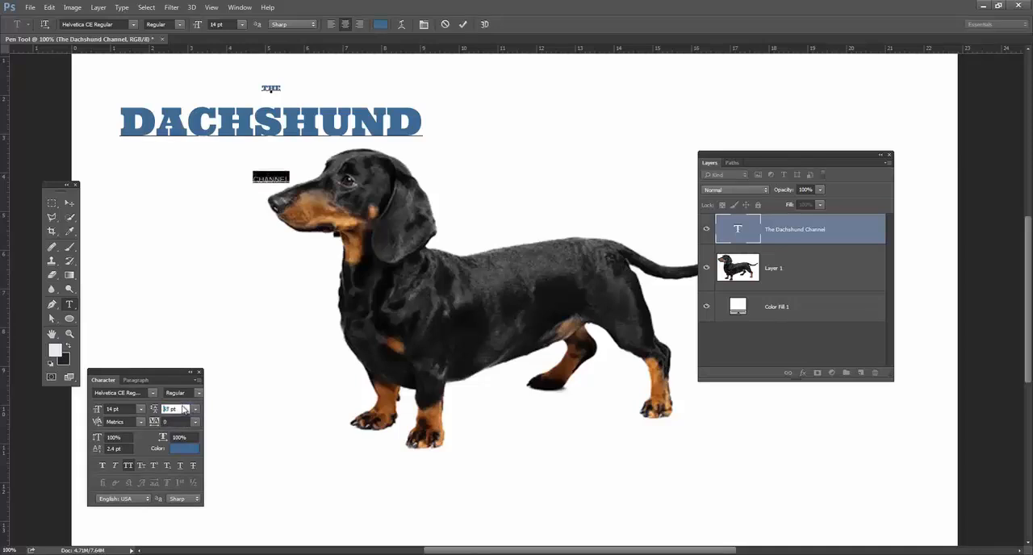
key(Down)
key(Down)
key(Down)
key(Down)
key(Down)
key(Down)
key(Down)
key(Down)
key(Down)
key(Down)
key(Down)
key(Down)
key(Down)
key(Down)
key(Down)
key(Down)
key(Down)
key(Down)
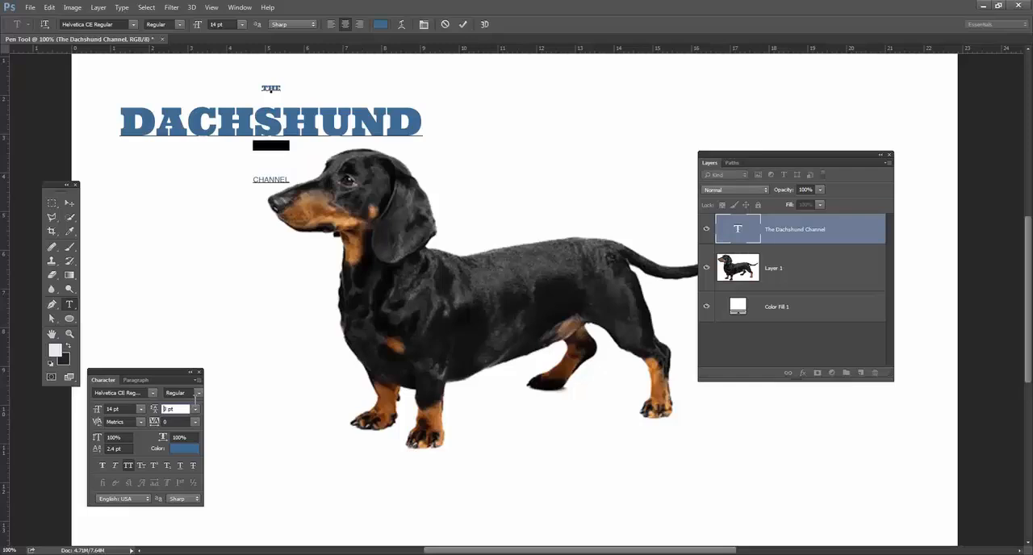
key(Up)
key(Up)
key(Up)
key(Up)
key(Up)
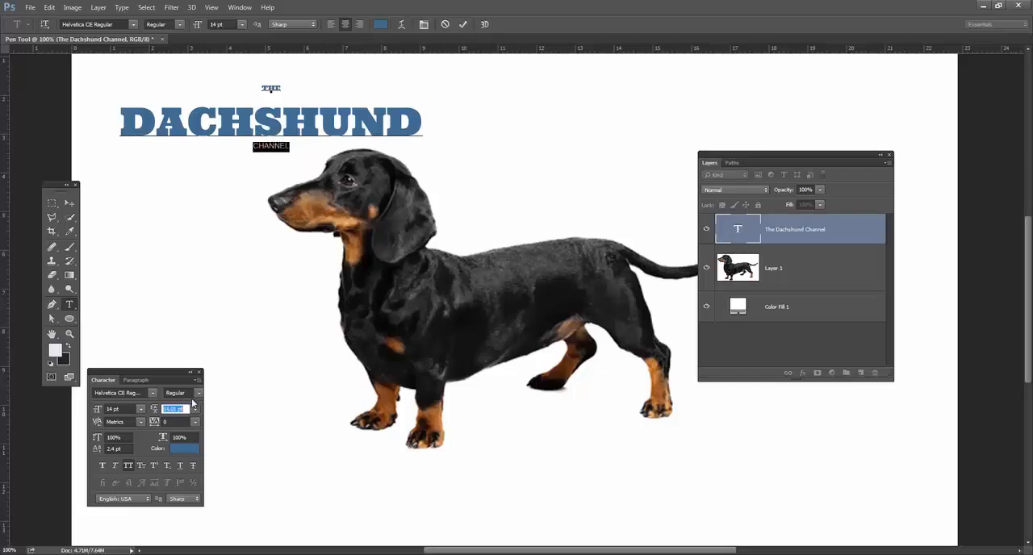
Enlarge the word CHANNEL to 26 pt.
click(130, 411)
key(Up)
key(Up)
key(Up)
key(Up)
key(Up)
key(Up)
key(Up)
key(Up)
key(Up)
key(Up)
key(Up)
key(Up)
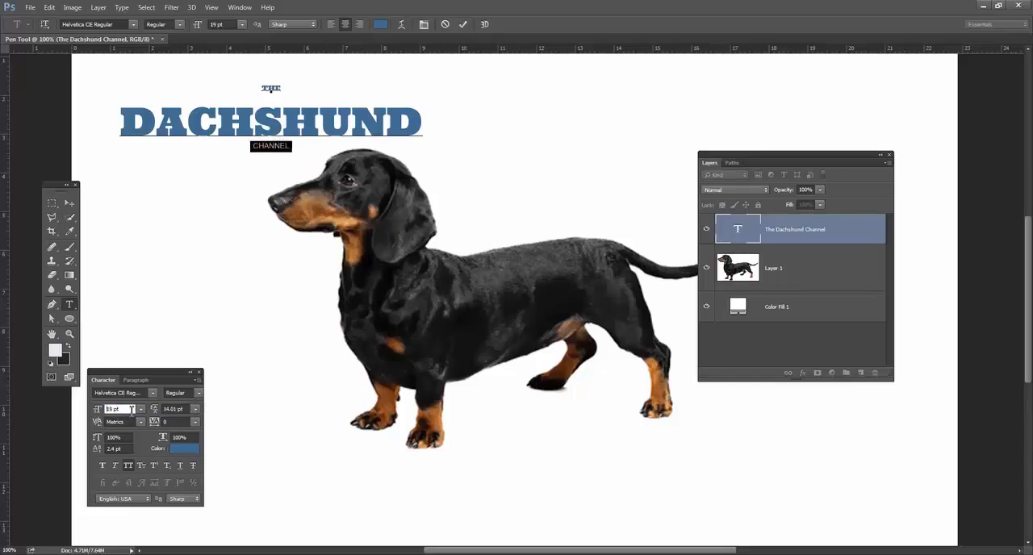
Spread the letters of CHANNEL beneath DACHSHUND by setting their tracking to 1940.
click(184, 424)
key(Up)
key(Up)
key(Up)
key(Up)
key(Up)
key(Up)
key(Up)
key(Up)
key(Up)
key(Up)
key(Up)
key(Up)
key(Up)
key(Up)
key(Up)
key(Up)
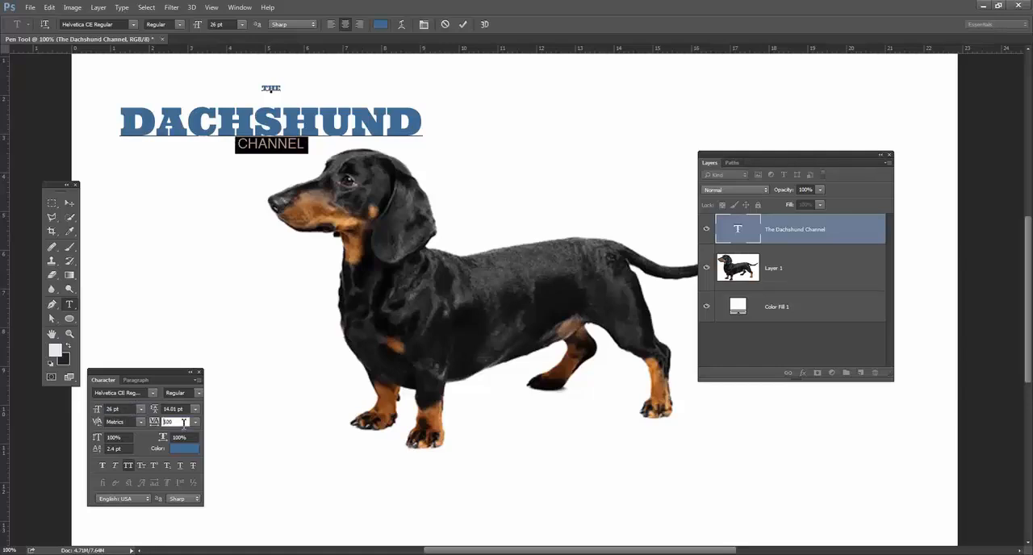
key(Up)
key(Up)
key(Up)
key(Up)
key(Up)
key(Up)
key(Up)
key(Up)
key(Up)
key(Up)
key(Up)
key(Up)
key(Up)
key(Up)
key(Up)
key(Up)
key(Up)
key(Up)
key(Up)
key(Up)
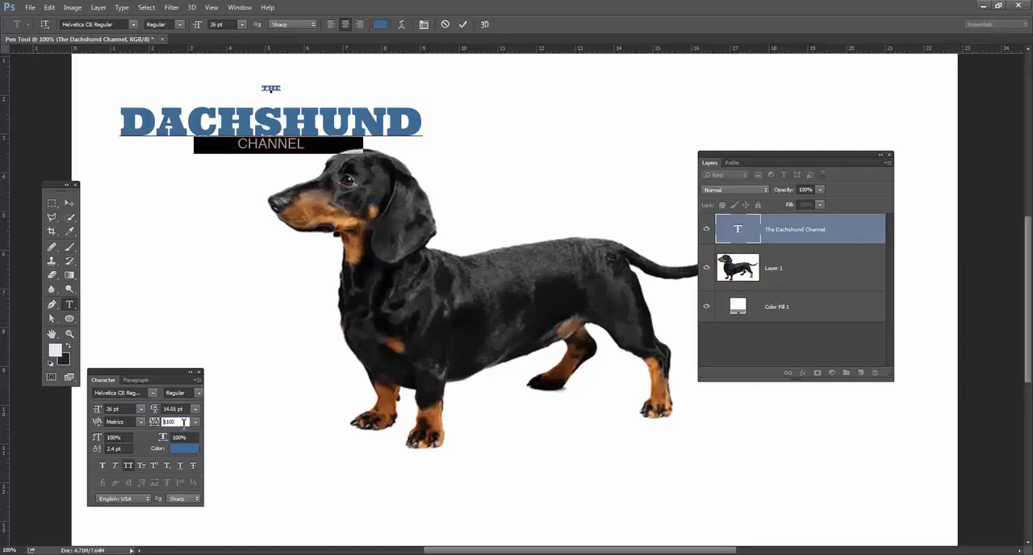
key(Up)
key(Up)
key(Up)
key(Up)
key(Up)
key(Up)
key(Up)
key(Up)
key(Up)
key(Up)
key(Up)
key(Up)
key(Up)
key(Up)
key(Up)
key(Up)
Reselect the word CHANNEL and change its font style to Bold.
click(331, 140)
double_click(288, 138)
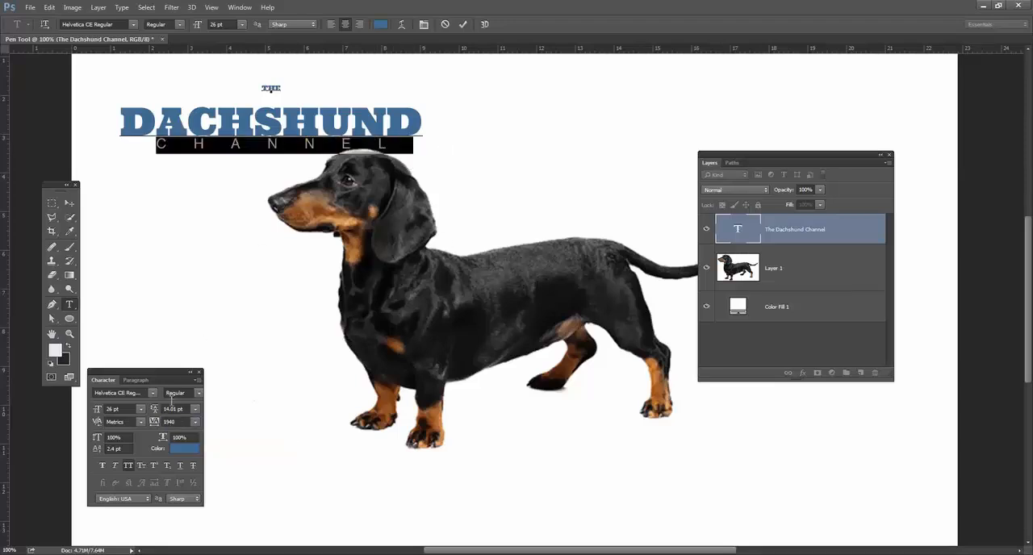
click(196, 393)
click(195, 419)
Select DACHSHUND and tighten its leading so the word sits close beneath THE.
double_click(275, 121)
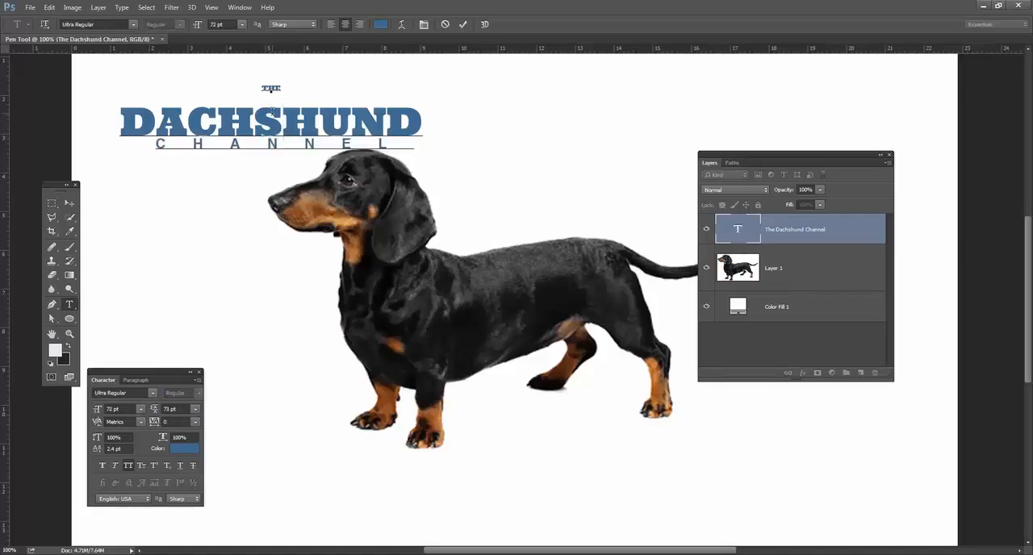
click(183, 410)
key(Down)
key(Down)
key(Down)
key(Down)
key(Down)
key(Down)
key(Down)
key(Down)
key(Down)
key(Down)
key(Down)
key(Down)
key(Down)
key(Down)
key(Down)
key(Down)
key(Down)
key(Down)
key(Down)
key(Down)
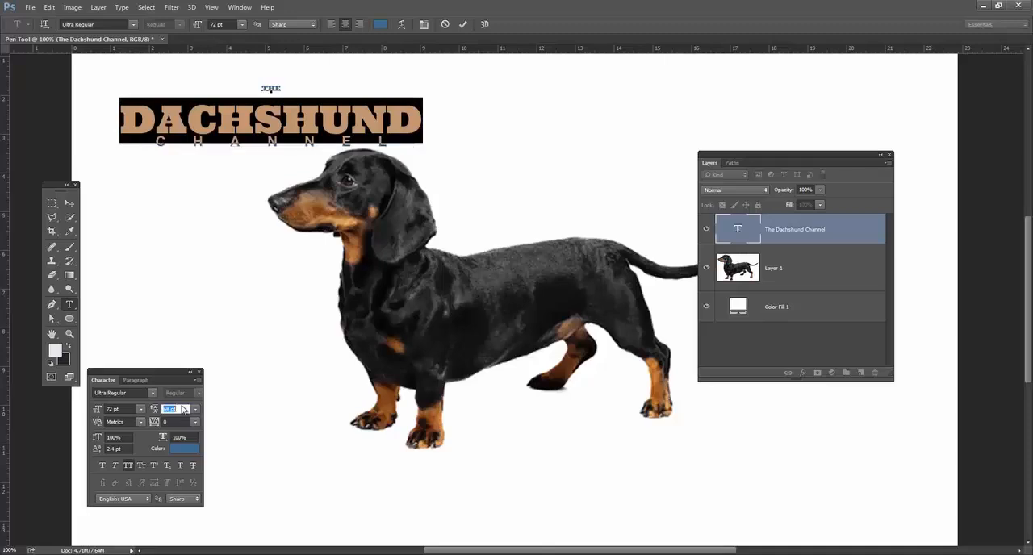
click(196, 410)
click(196, 410)
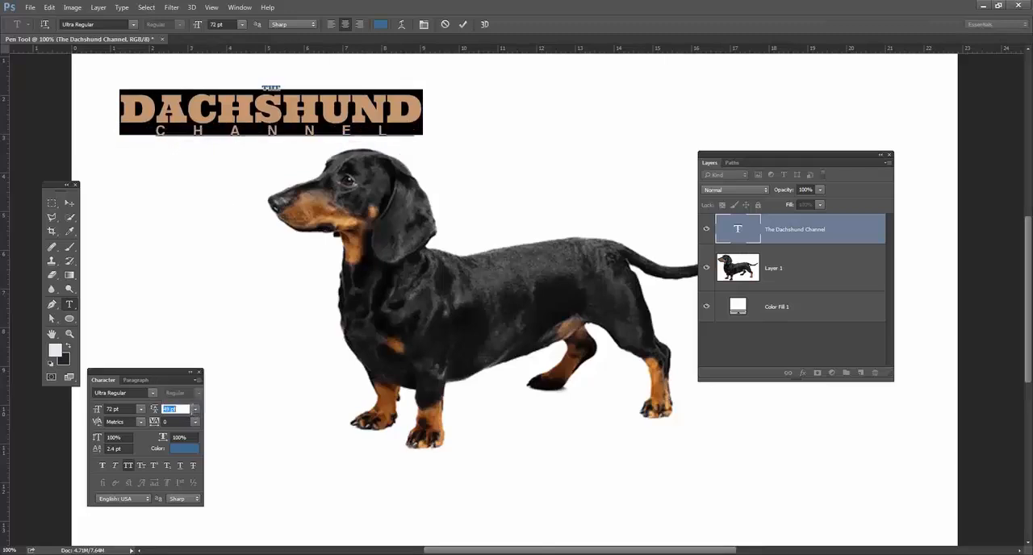
Finish the text edit and move the whole title from the upper canvas down to the dog's feet.
click(69, 203)
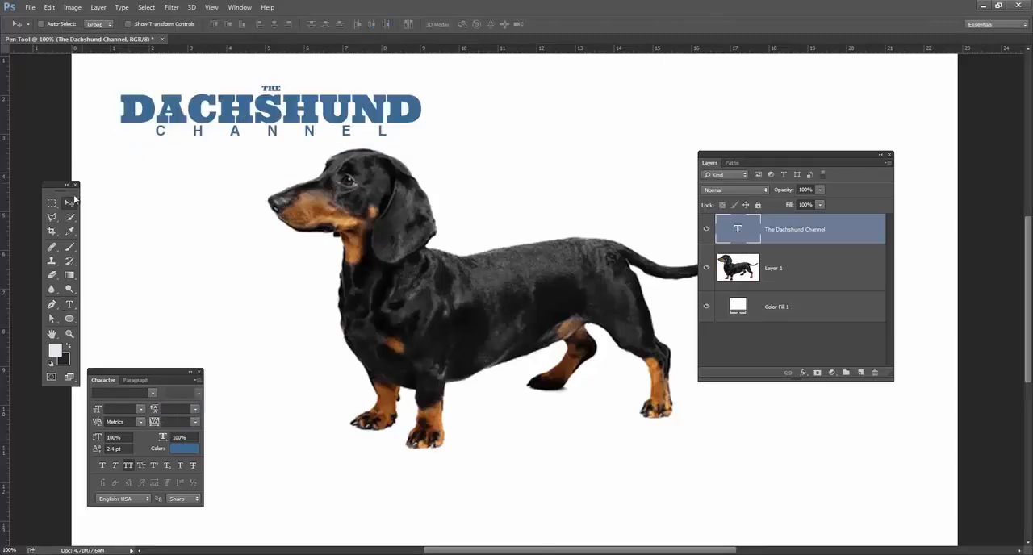
drag(243, 117, 490, 125)
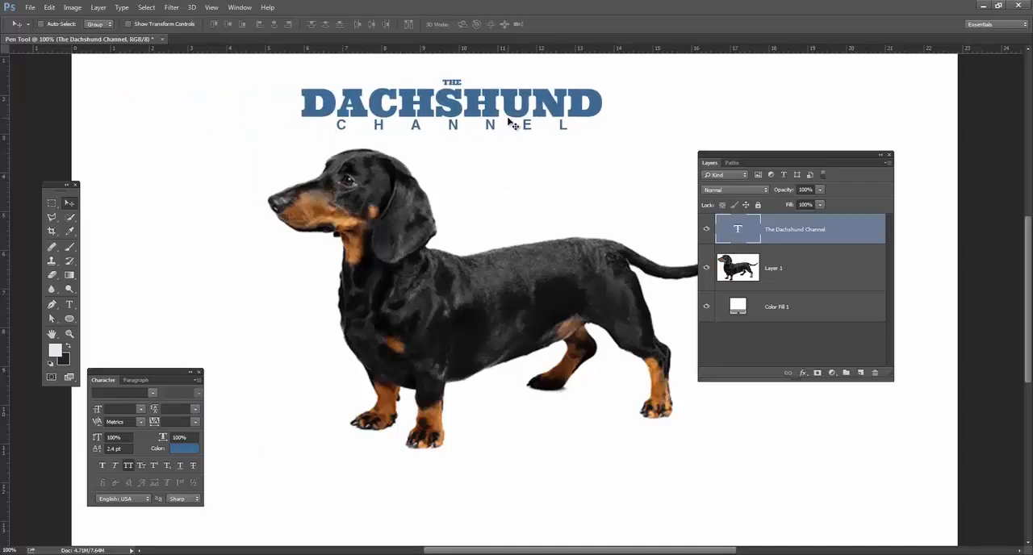
click(69, 304)
click(396, 120)
click(69, 203)
drag(423, 101, 467, 343)
Reposition the dog image on Layer 1 slightly up and to the left on the canvas.
ctrl+click(562, 316)
drag(562, 317, 560, 221)
key(ctrl+t)
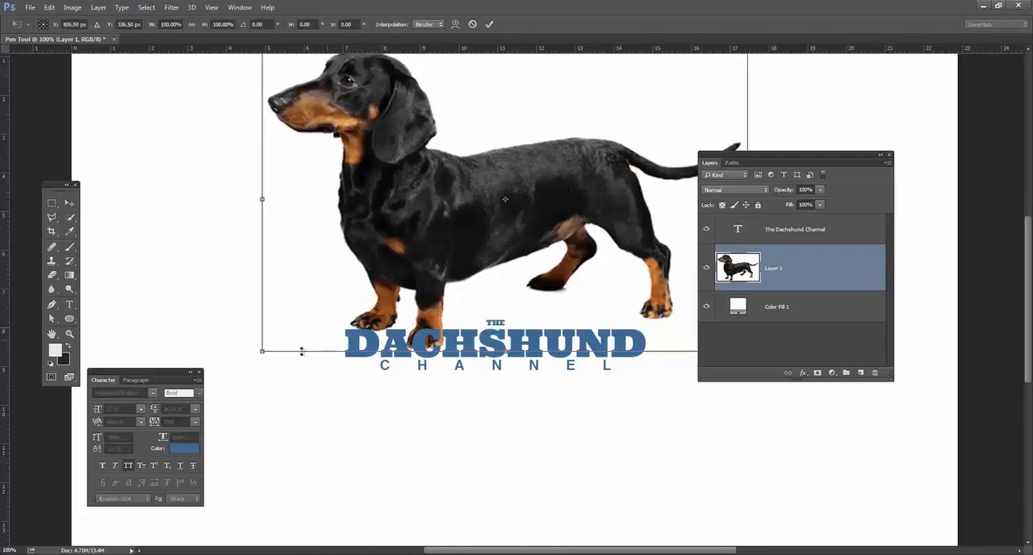
key(Return)
drag(417, 286, 406, 349)
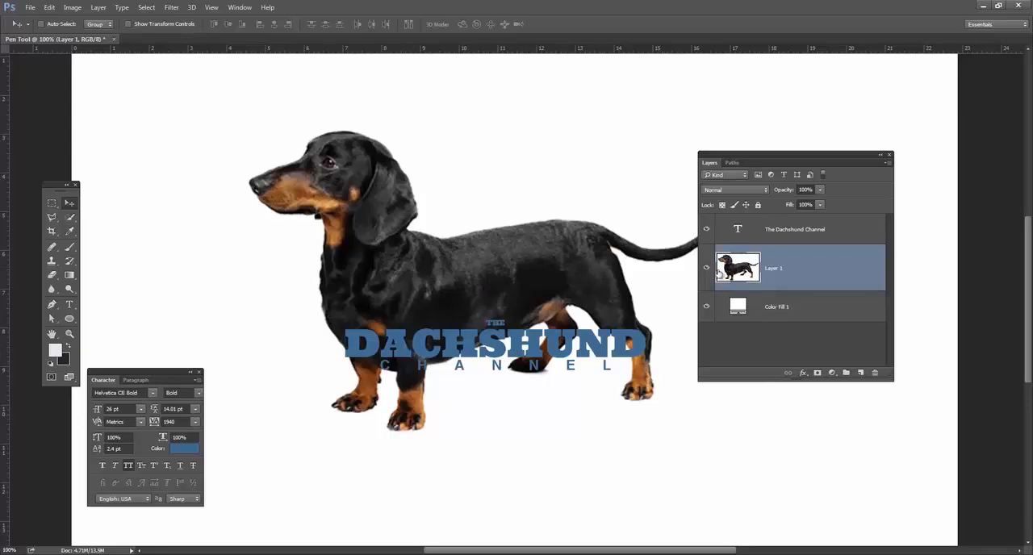
Hide the dog layer and draw a closed, curved teardrop-shaped path above the title with the Pen tool.
click(708, 270)
click(708, 270)
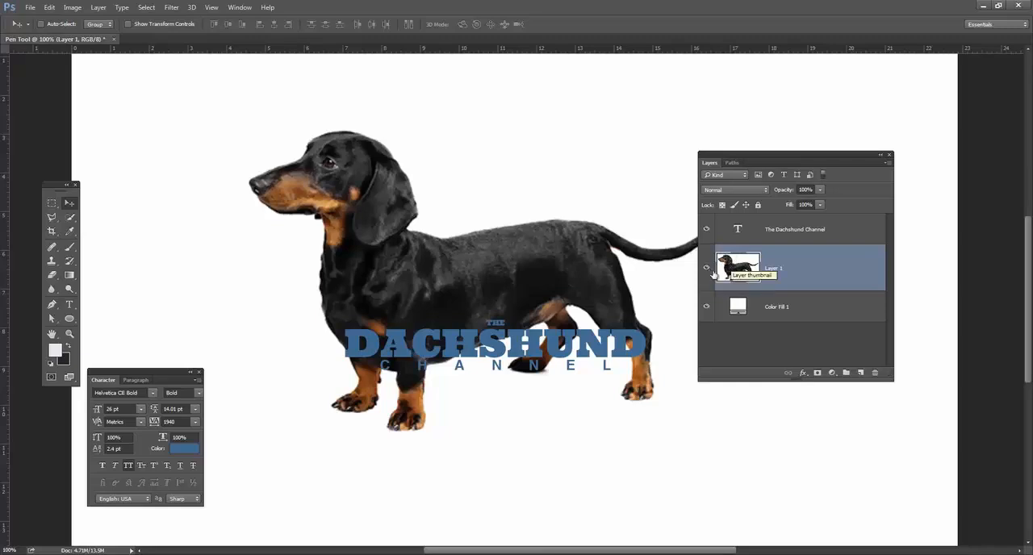
click(708, 270)
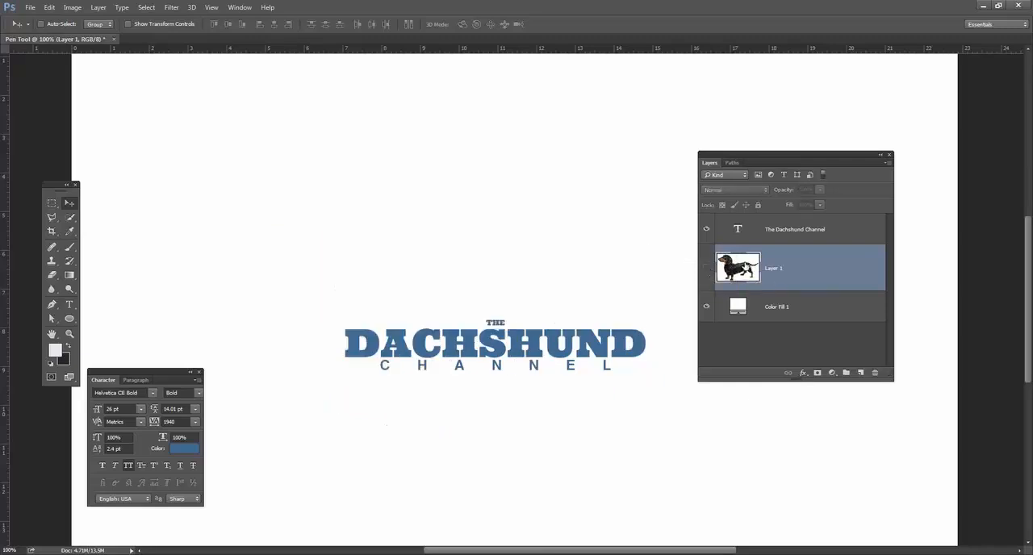
click(53, 306)
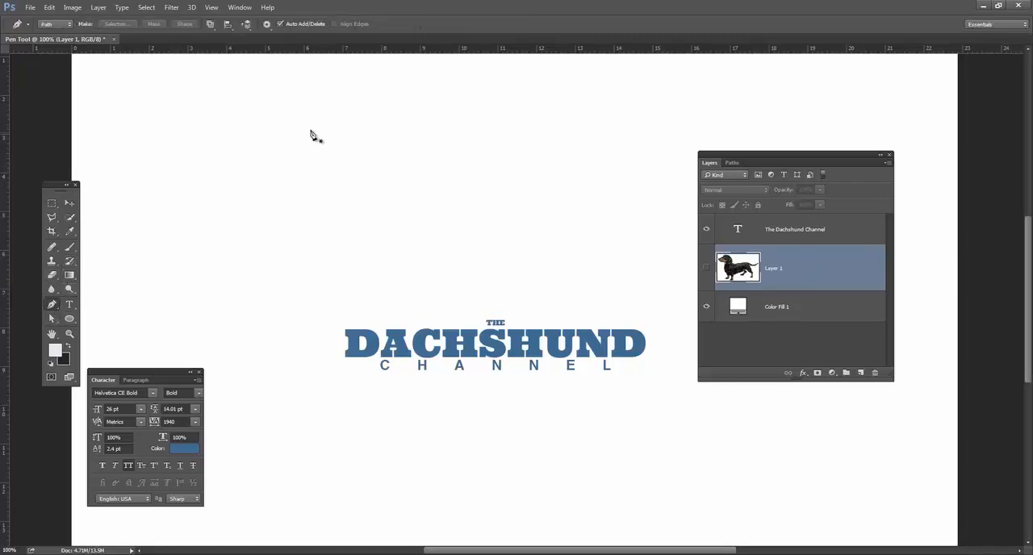
click(592, 114)
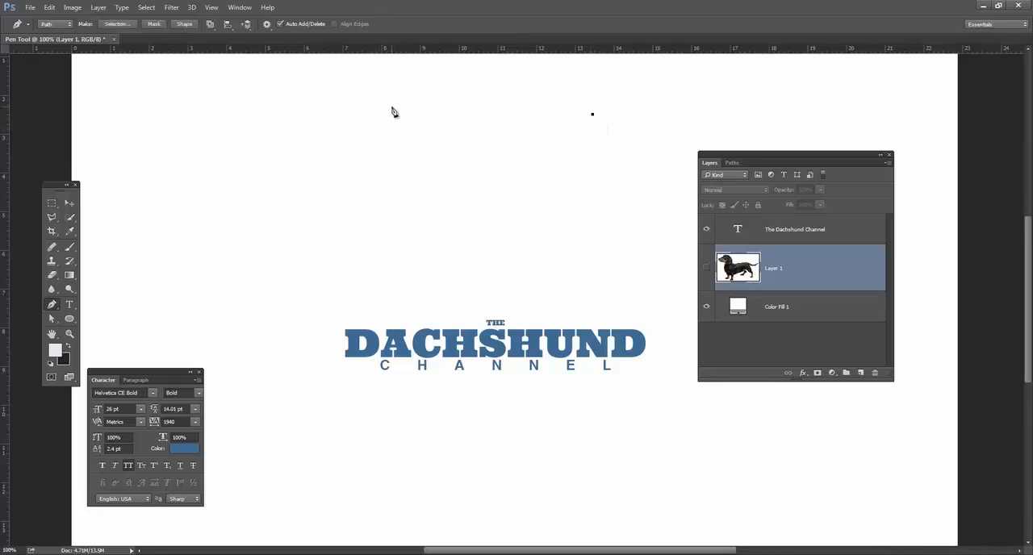
drag(391, 107, 383, 76)
drag(351, 171, 410, 205)
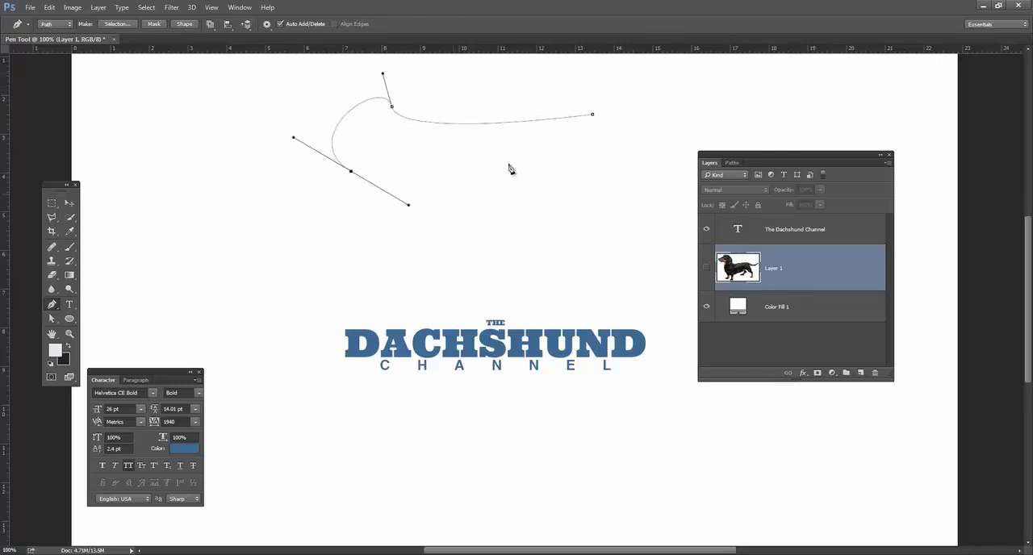
click(593, 115)
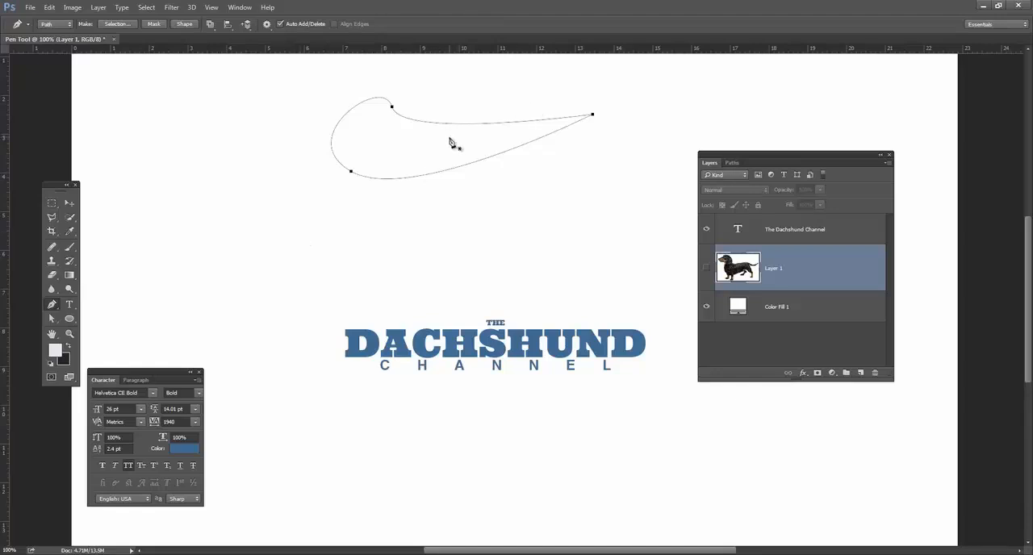
Delete the teardrop-shaped work path and show the dog layer again.
click(74, 202)
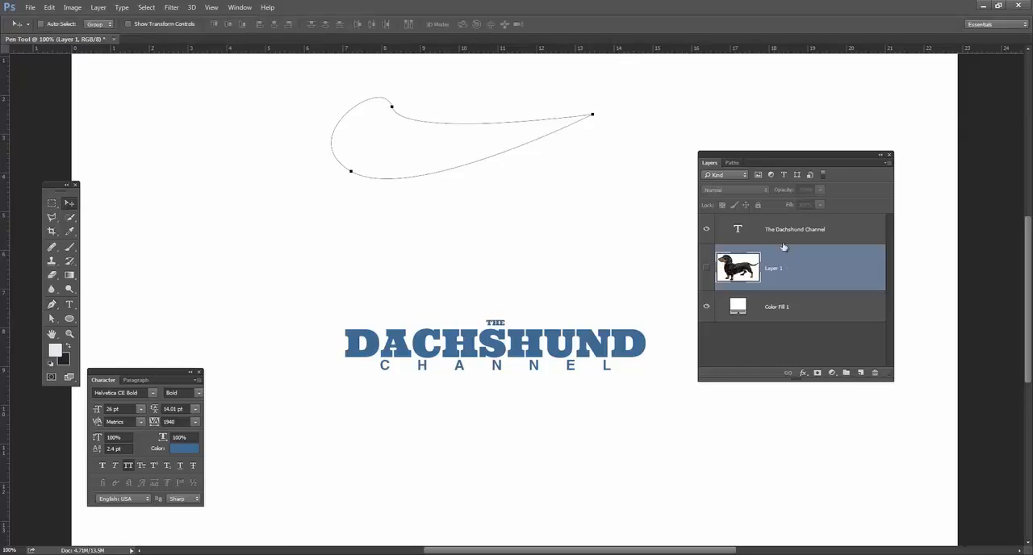
click(732, 162)
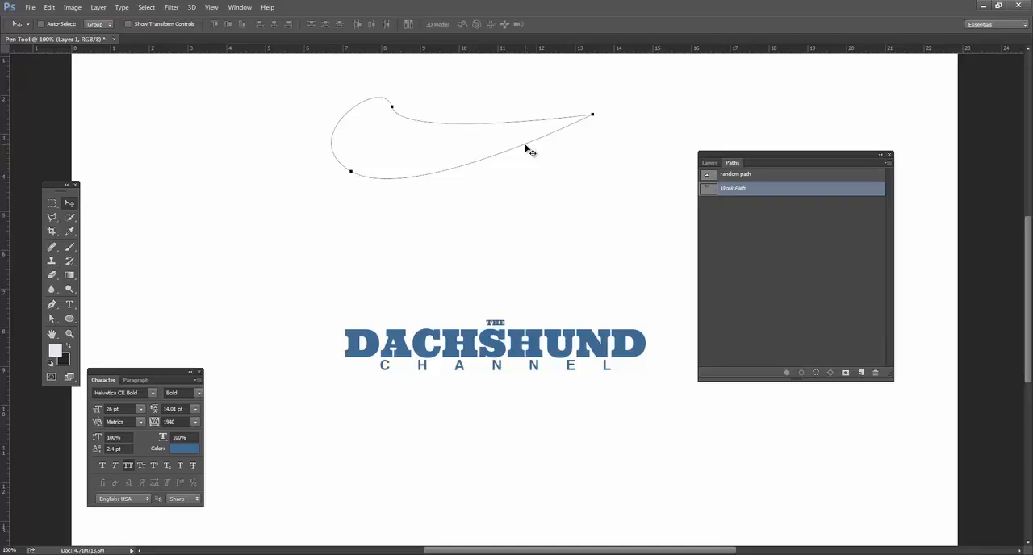
key(Delete)
click(709, 163)
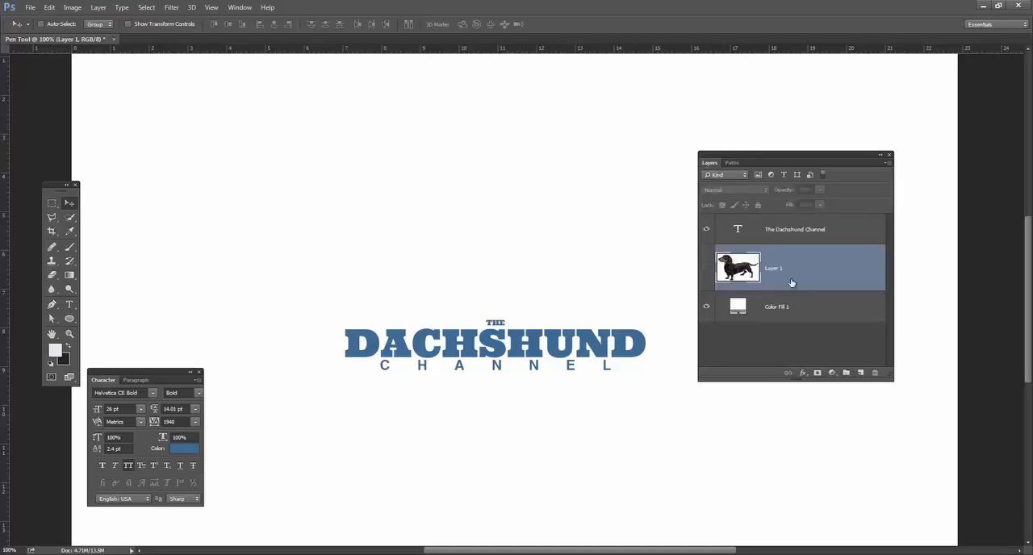
click(706, 267)
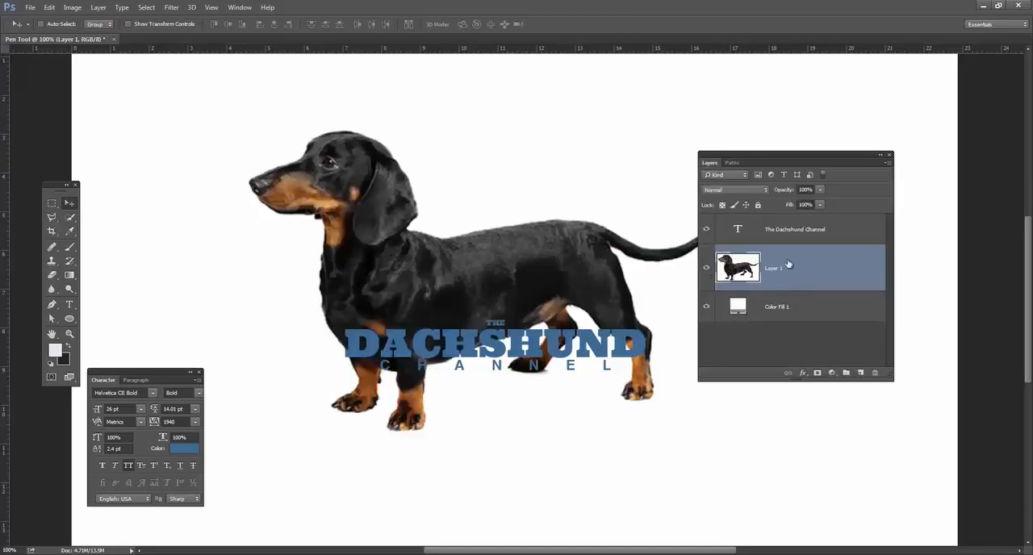
Separate title and photo by moving the title down below the paws and the dog image up.
click(780, 230)
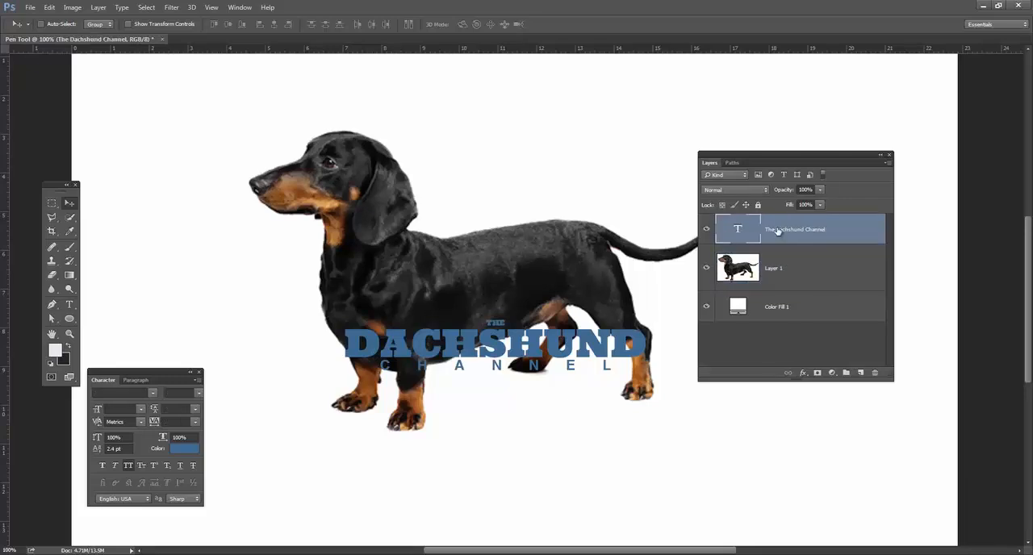
drag(494, 349, 494, 414)
click(798, 268)
drag(521, 272, 513, 215)
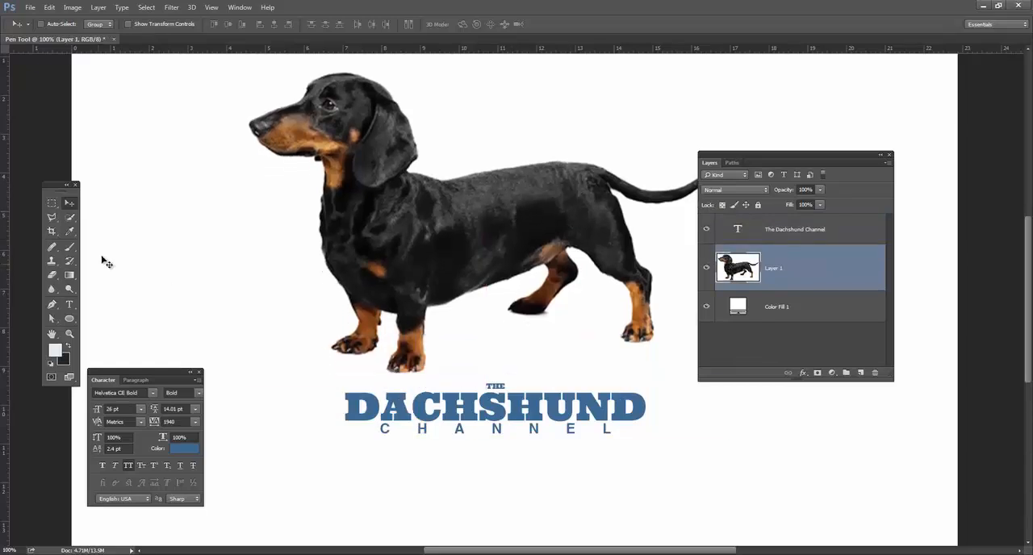
Start a Pen tool path on the dog's snout and trace it over the forehead and top of the head.
click(52, 304)
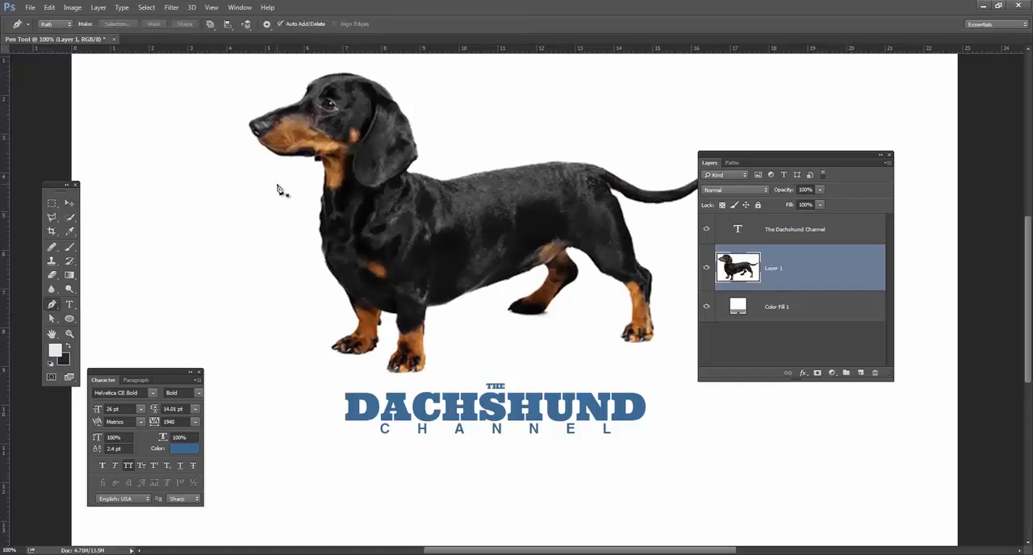
key(ctrl+plus)
key(ctrl+plus)
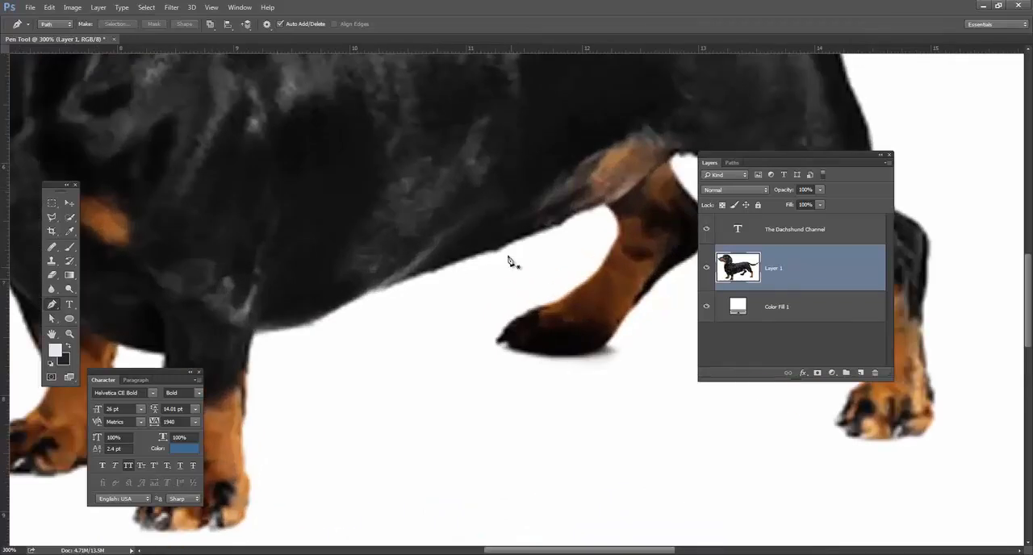
drag(344, 199, 621, 347)
drag(242, 129, 536, 281)
drag(471, 160, 346, 356)
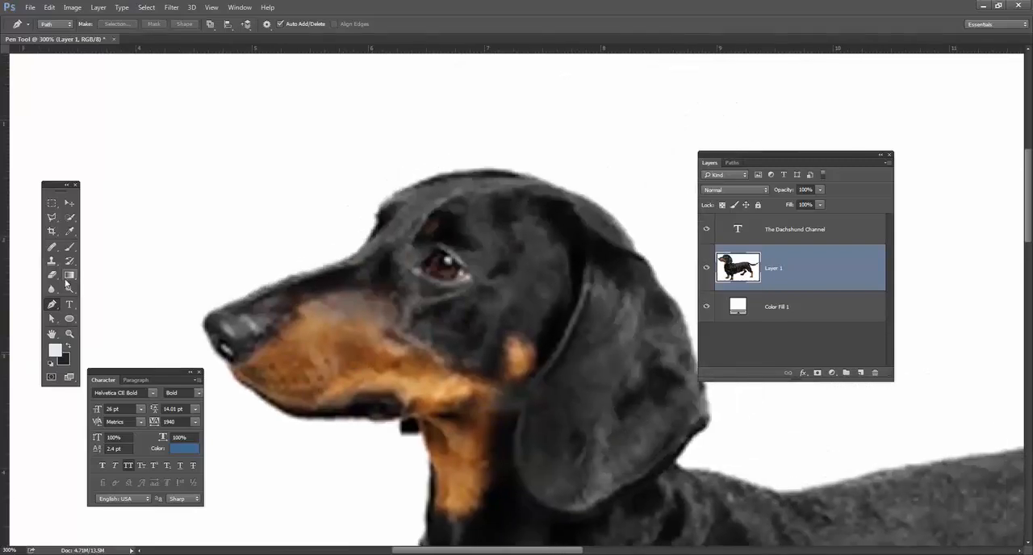
click(50, 307)
click(254, 291)
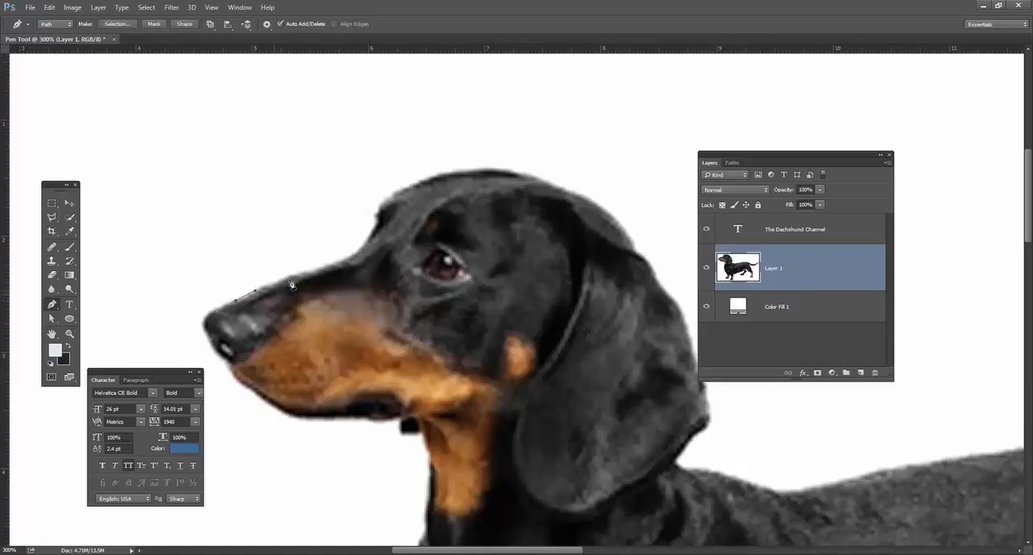
drag(351, 257, 385, 211)
click(393, 194)
drag(427, 183, 658, 282)
Continue the path down the ear, around the neck and along the back to the base of the tail.
drag(649, 321, 519, 300)
drag(520, 345, 300, 211)
drag(436, 199, 479, 196)
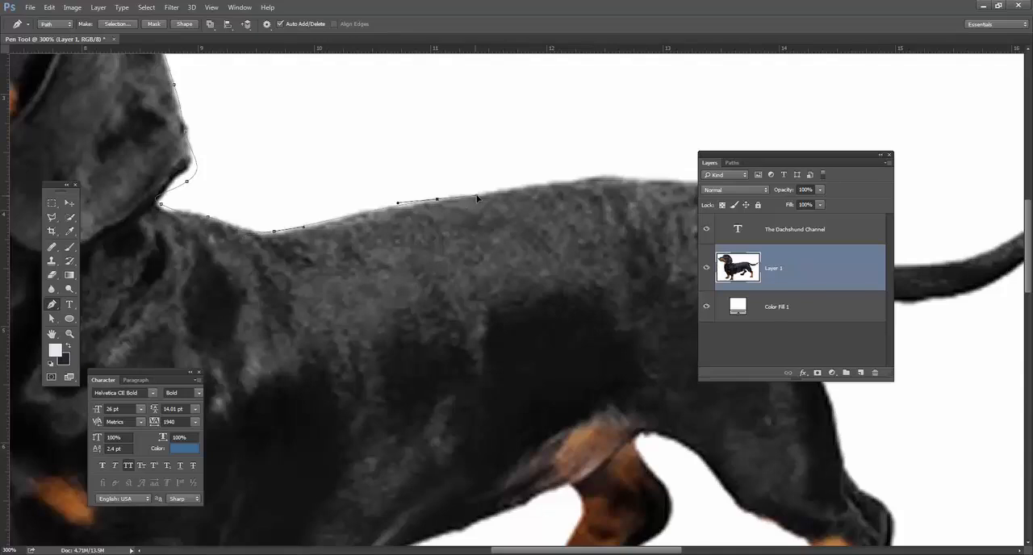
drag(597, 178, 342, 153)
drag(417, 179, 435, 187)
Trace the path along the upper edge of the tail and place an anchor point at its tip.
drag(488, 222, 513, 226)
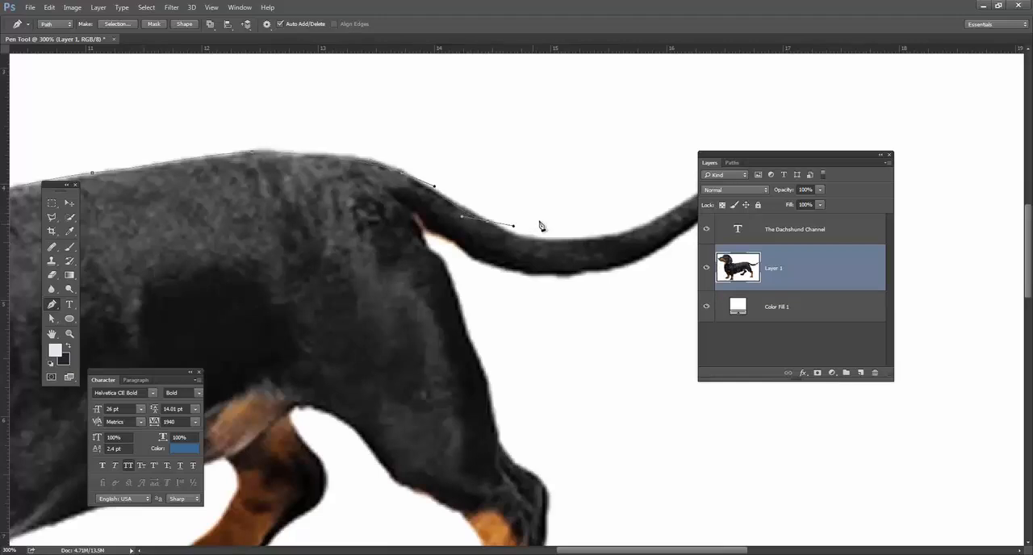
drag(506, 192, 422, 159)
drag(503, 154, 528, 113)
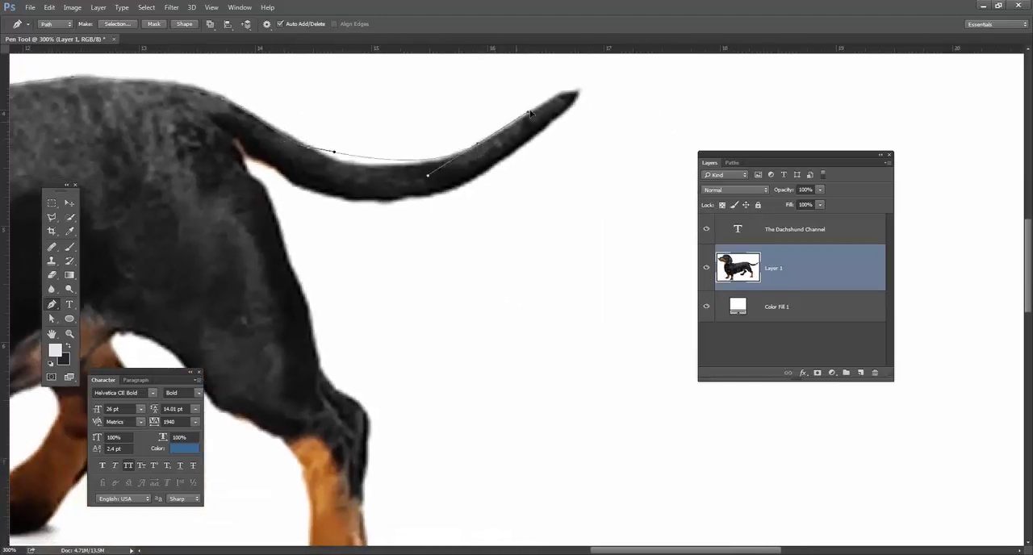
click(579, 96)
key(ctrl+z)
click(578, 94)
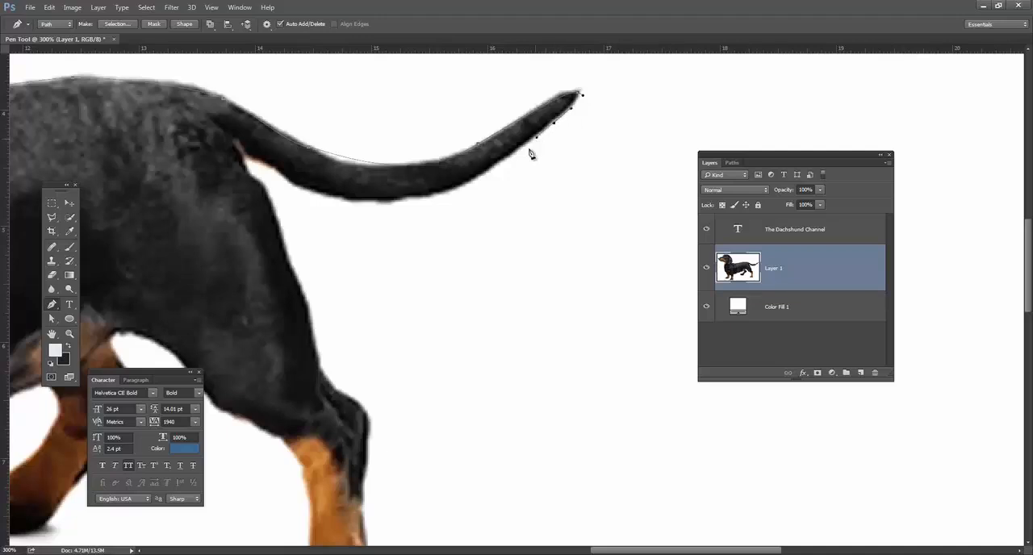
Continue the path back along the underside of the tail and down the rear of the thigh toward the hock.
drag(454, 188, 408, 192)
drag(343, 200, 310, 194)
click(247, 157)
drag(276, 221, 281, 242)
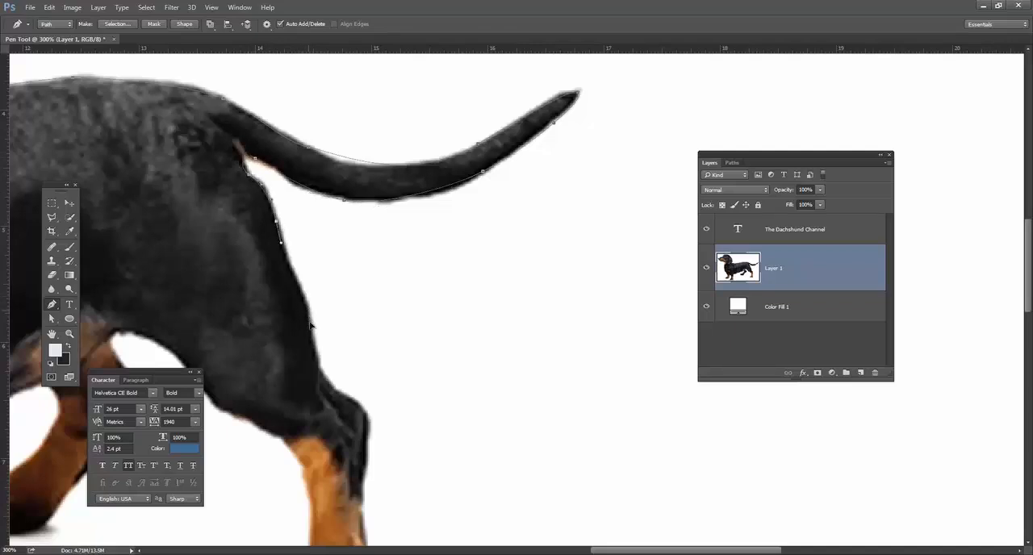
drag(331, 323, 373, 250)
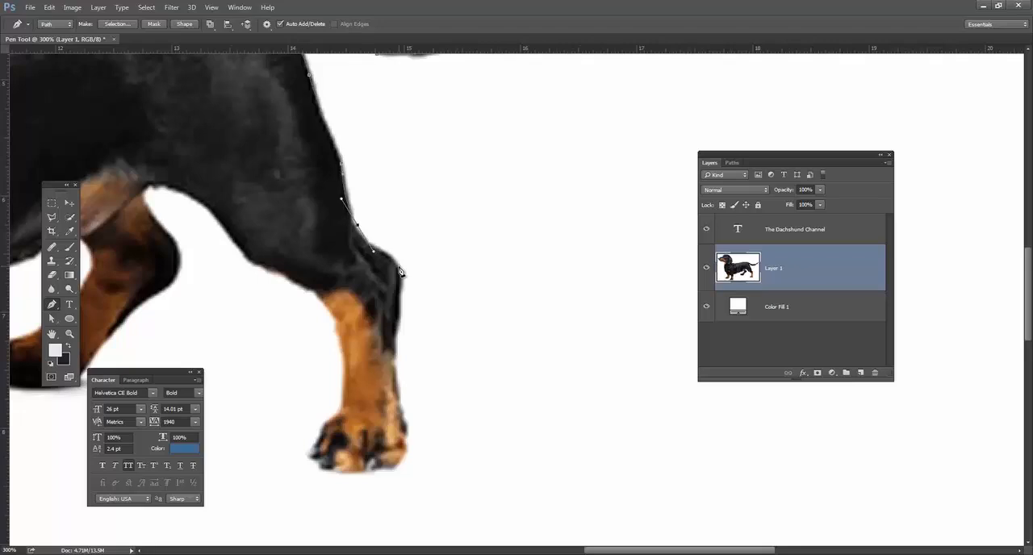
Trace the path around the near hind leg's hock and paw and back up its inner edge to the groin.
drag(394, 261, 403, 284)
drag(420, 362, 405, 397)
drag(454, 447, 336, 407)
drag(343, 366, 311, 293)
drag(277, 270, 179, 187)
drag(155, 190, 152, 222)
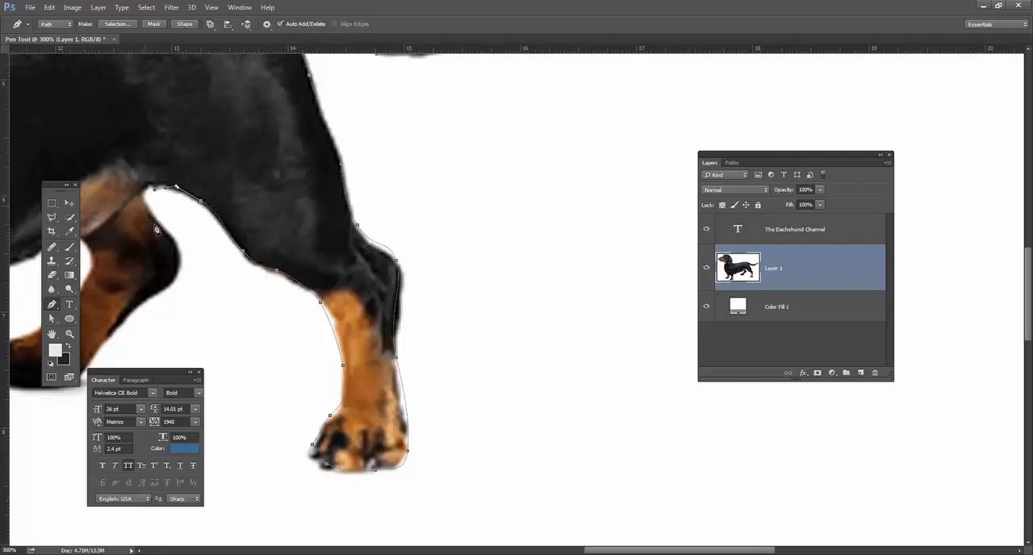
Continue the path around the far hind leg, down its rear edge, around the paw and up its front edge.
drag(176, 275, 327, 204)
drag(260, 261, 240, 293)
drag(165, 296, 123, 287)
drag(245, 198, 255, 183)
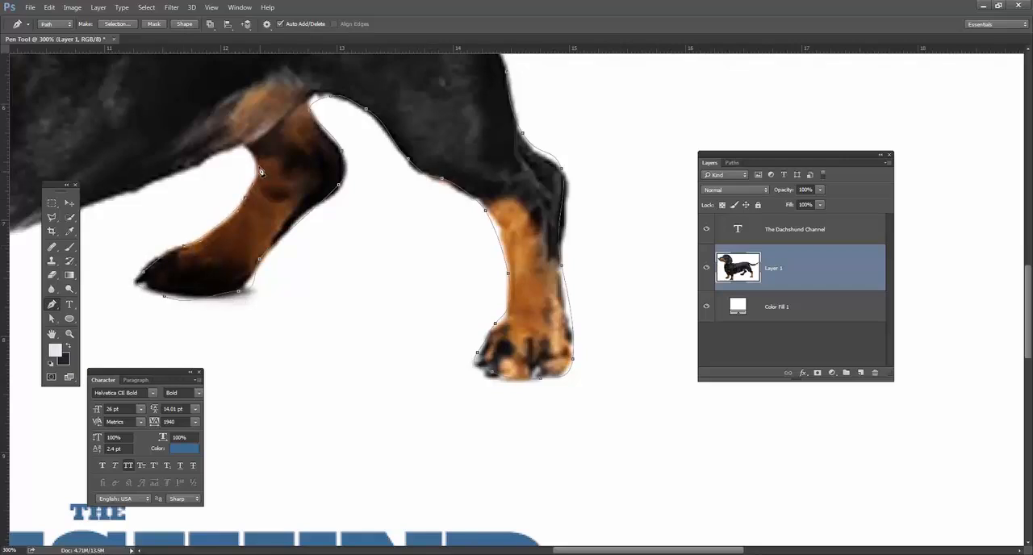
Trace the path forward along the belly to the top of the near front leg.
drag(218, 154, 431, 106)
key(space)
drag(279, 159, 232, 171)
drag(160, 203, 126, 202)
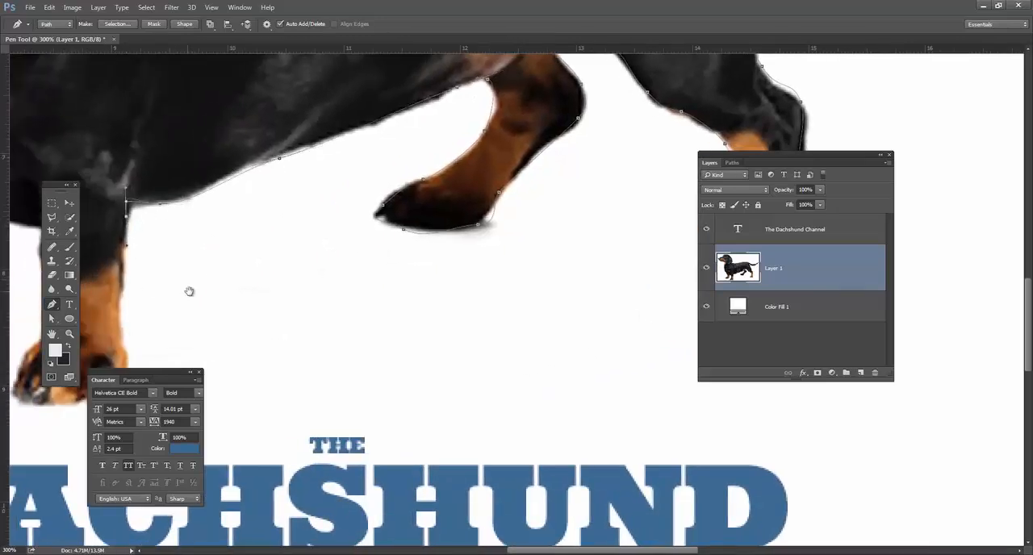
Trace the path down the near front leg, around its paw and up the front of the leg.
key(space)
drag(189, 290, 355, 130)
drag(291, 173, 302, 202)
drag(184, 204, 198, 179)
key(space)
drag(218, 115, 269, 164)
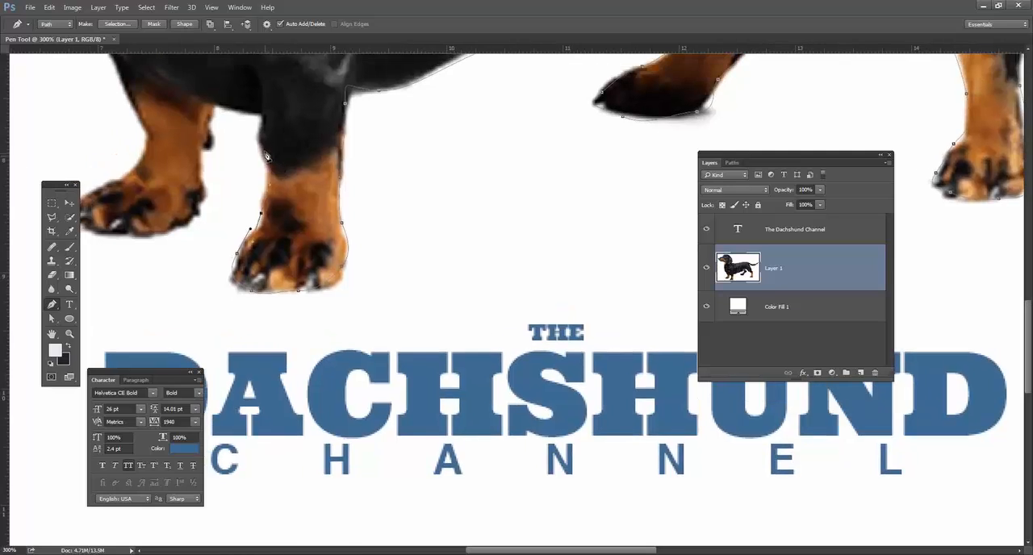
Continue the path around the far front leg and its paw, then up the front edge toward the chest.
drag(210, 135, 208, 199)
click(201, 214)
click(191, 223)
drag(164, 234, 138, 238)
key(space)
drag(238, 218, 371, 260)
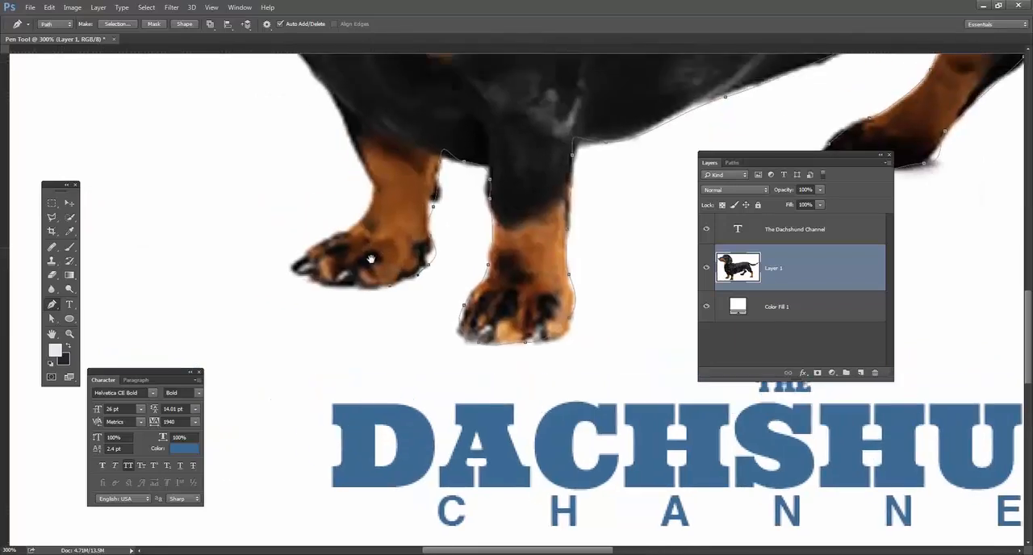
click(310, 272)
drag(297, 256, 342, 110)
Trace the path up the chest to the front of the neck, undoing the stray anchor point inside the chest.
key(space)
drag(381, 144, 543, 318)
drag(471, 240, 449, 213)
drag(436, 173, 428, 142)
key(space)
drag(453, 93, 540, 313)
drag(466, 201, 471, 178)
drag(473, 151, 475, 129)
click(540, 282)
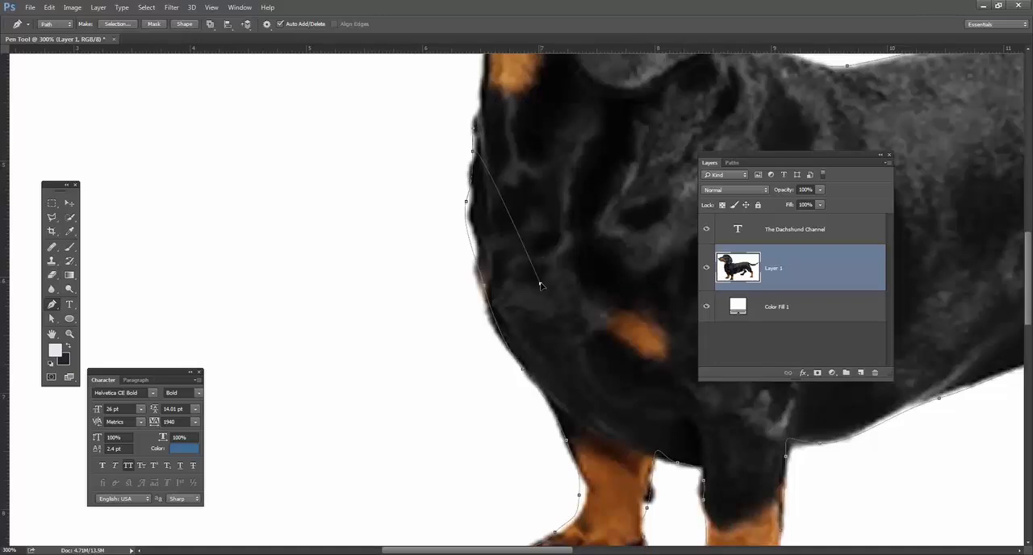
key(ctrl+z)
drag(515, 188, 514, 266)
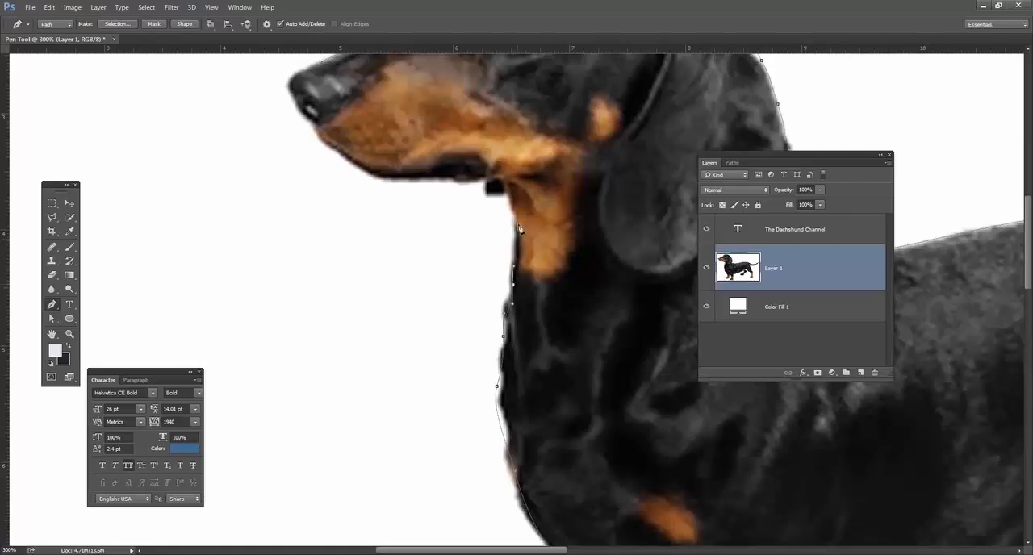
Continue the path around the black patch at the throat and along the lower jaw up to the nose.
drag(497, 193, 484, 194)
drag(386, 179, 359, 168)
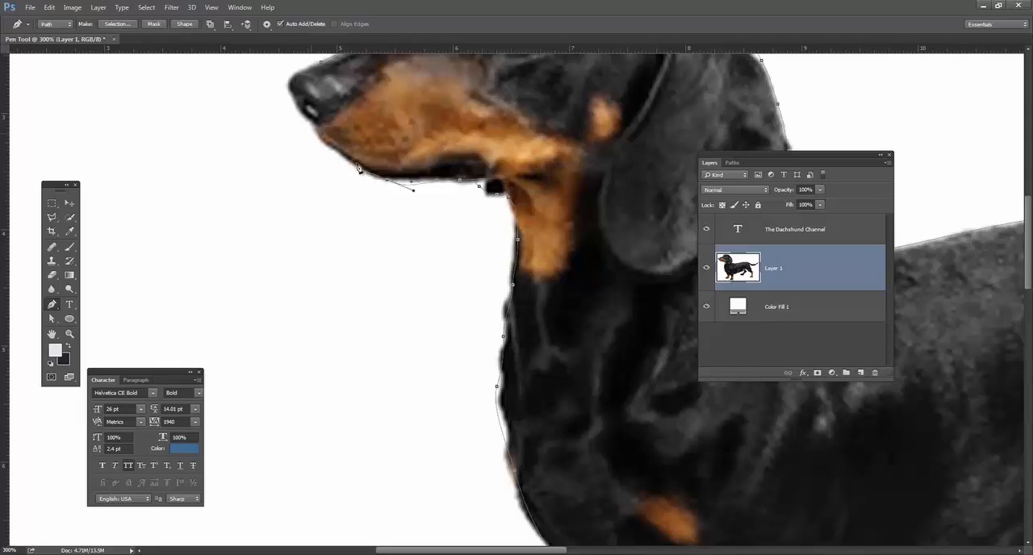
drag(406, 203, 545, 352)
click(482, 306)
click(455, 279)
click(441, 252)
click(433, 232)
Redo the anchor points around the nose tip and close the path at its starting point.
key(ctrl+z)
drag(434, 256, 434, 218)
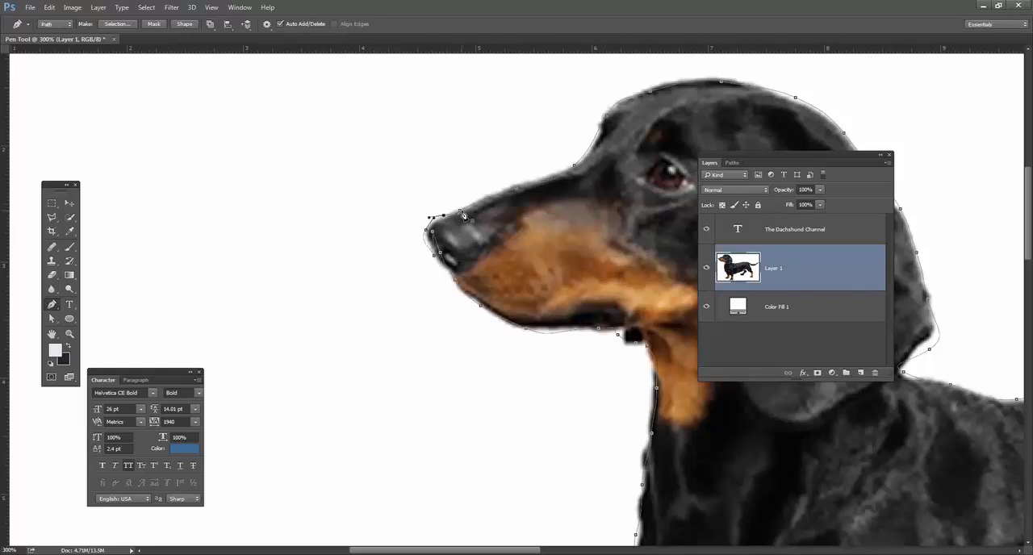
click(460, 213)
key(ctrl+alt+z)
key(ctrl+alt+z)
key(ctrl+alt+z)
key(ctrl+alt+z)
drag(428, 236, 442, 215)
Check the work path among the saved paths and hide Layer 1 to view the outline alone.
click(733, 162)
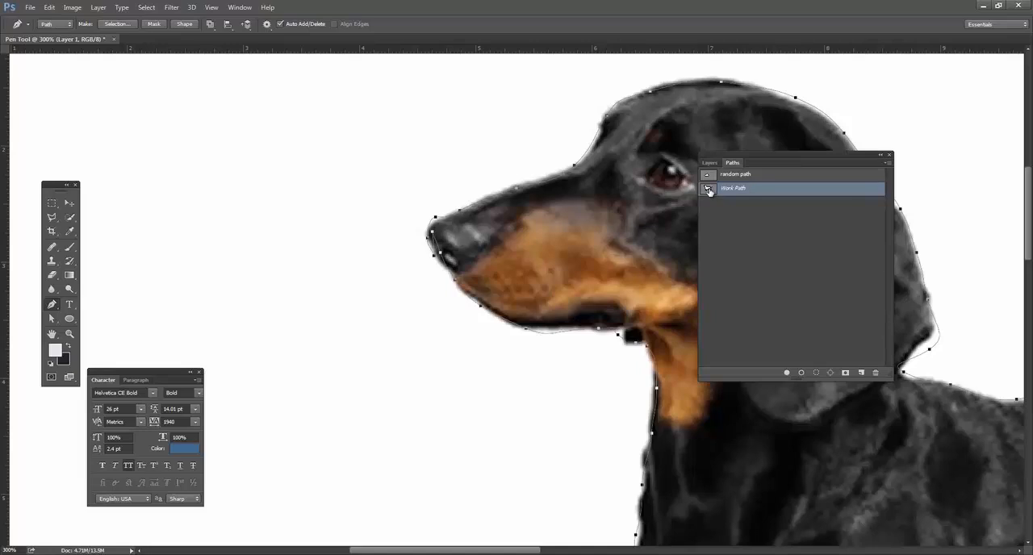
click(709, 164)
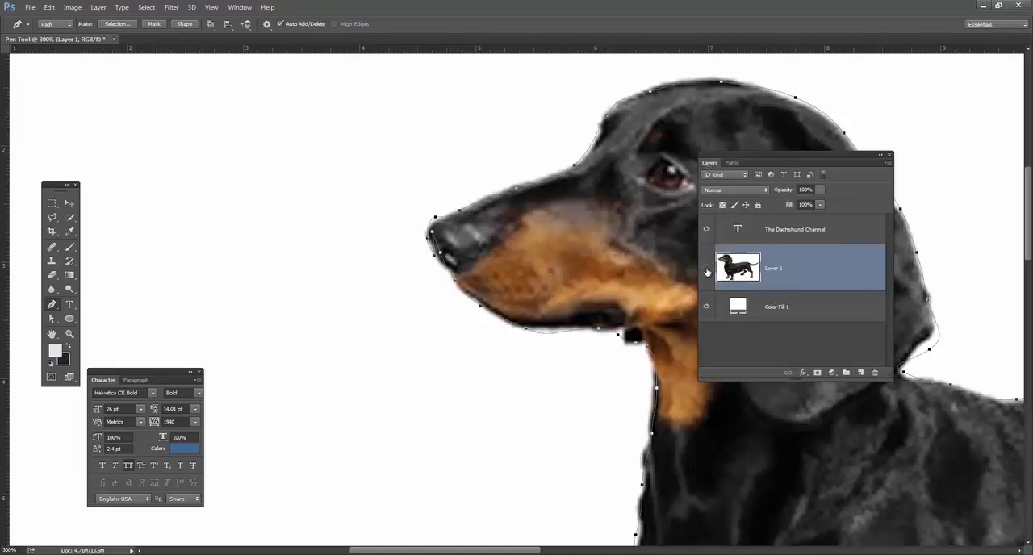
click(706, 272)
drag(780, 159, 878, 159)
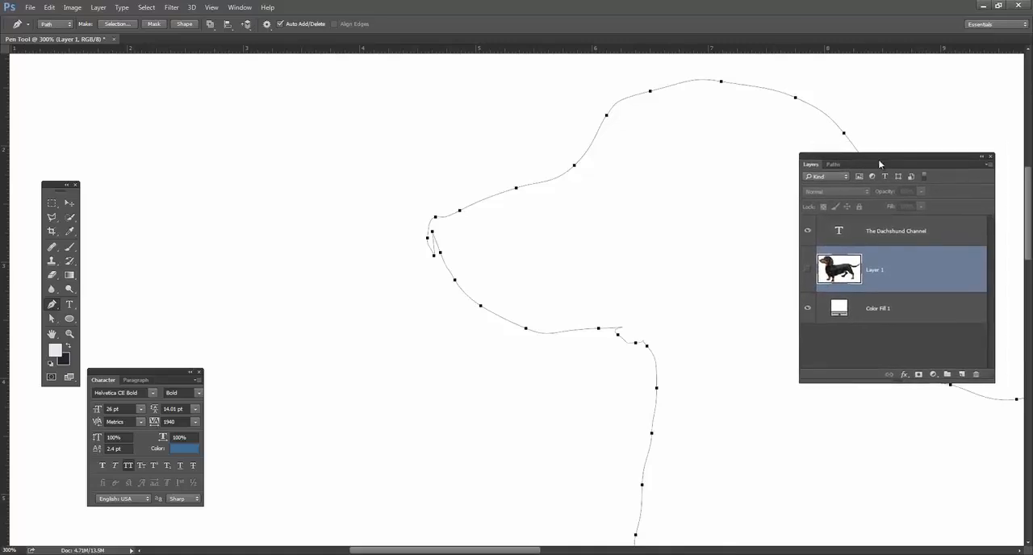
Move the overlapping anchor point at the nose down onto the outline and delete the surplus point beside it.
click(69, 205)
drag(511, 166, 488, 167)
drag(440, 228, 392, 198)
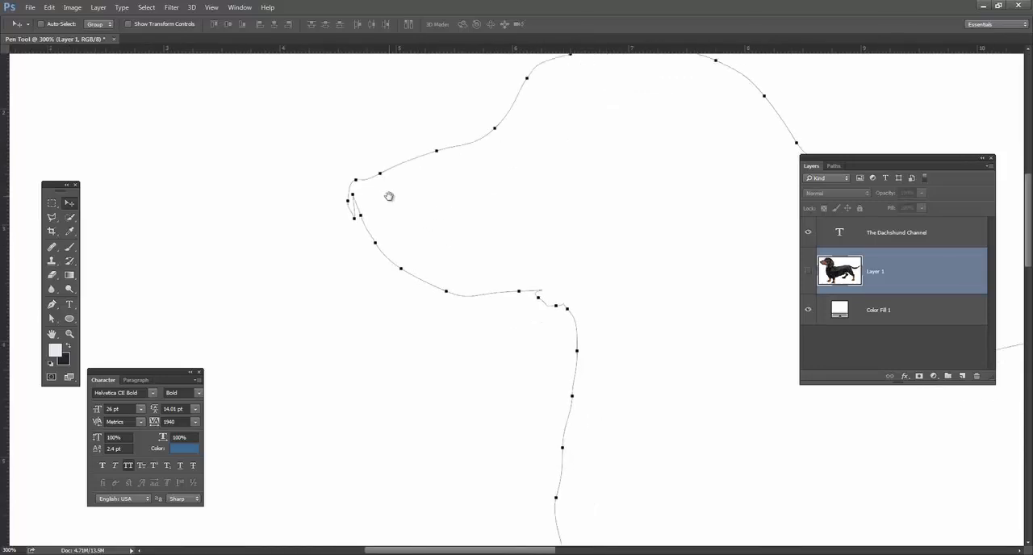
key(ctrl+equal)
key(ctrl+equal)
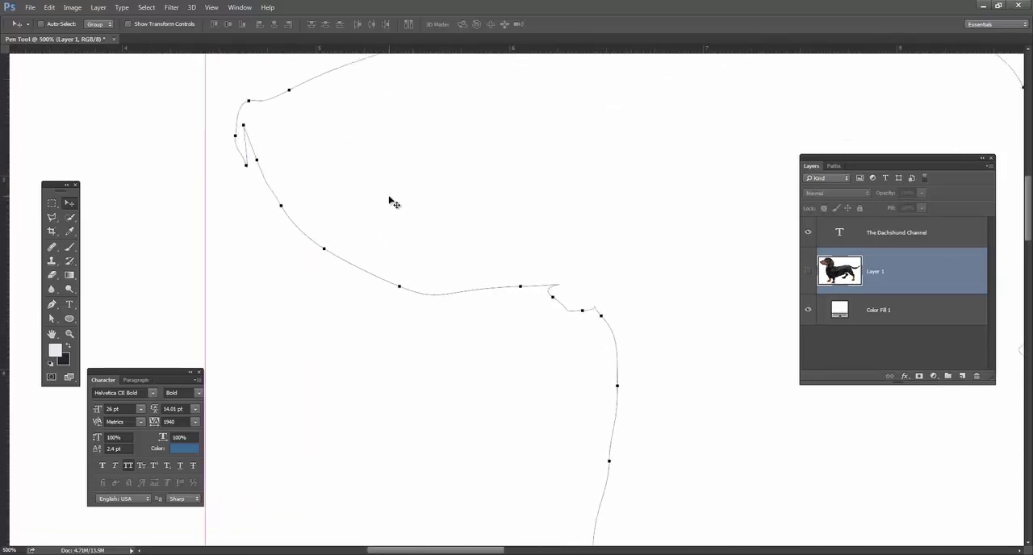
key(ctrl+equal)
drag(322, 162, 466, 219)
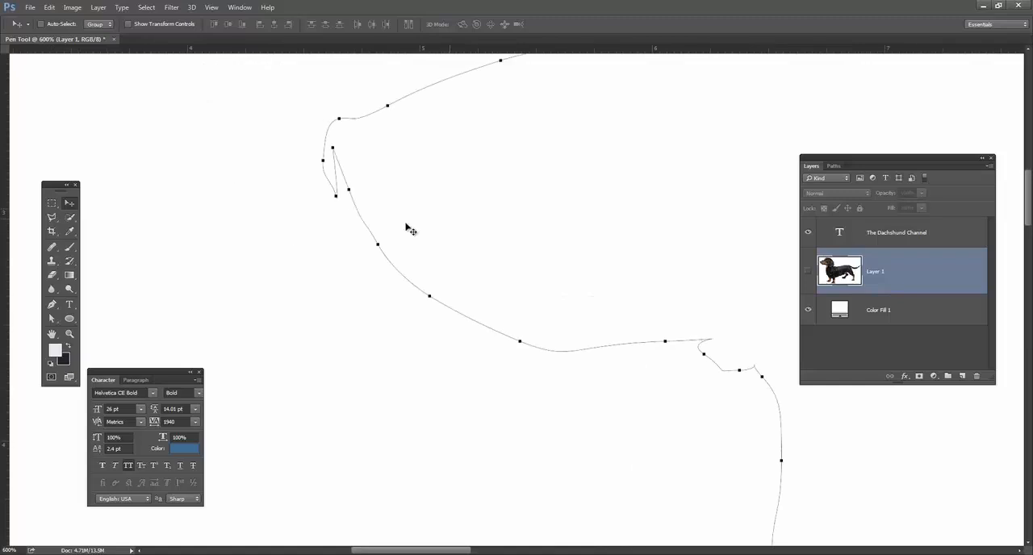
click(51, 318)
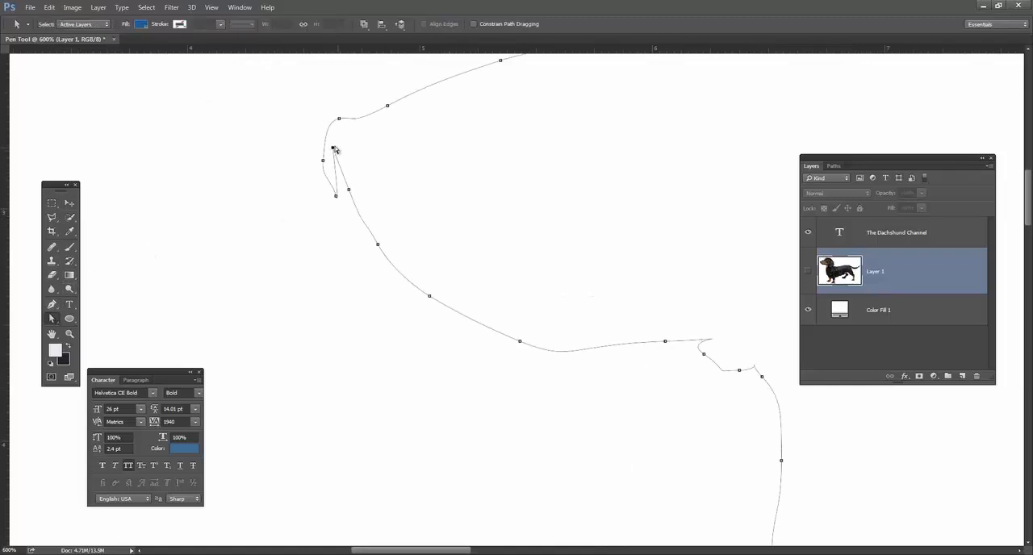
drag(332, 149, 344, 192)
drag(345, 192, 347, 208)
key(Delete)
Select the two neighbouring anchor points below the nose tip and delete the segment between them.
click(337, 200)
click(352, 208)
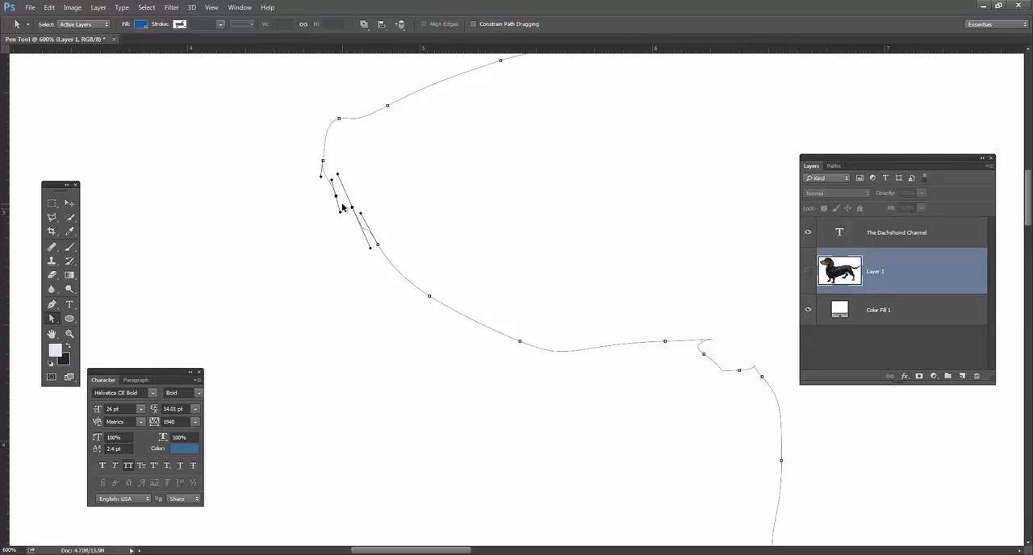
key(ctrl+j)
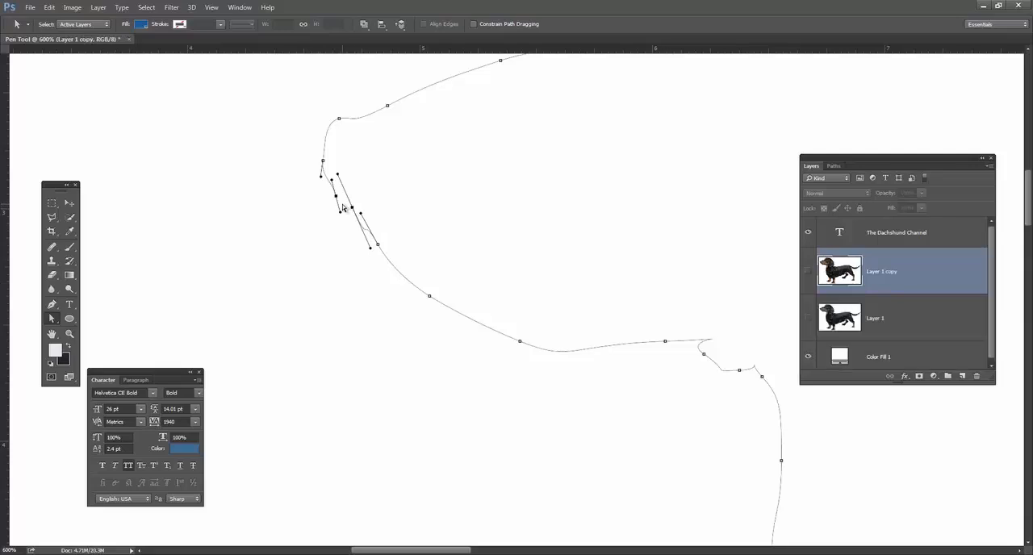
key(ctrl+z)
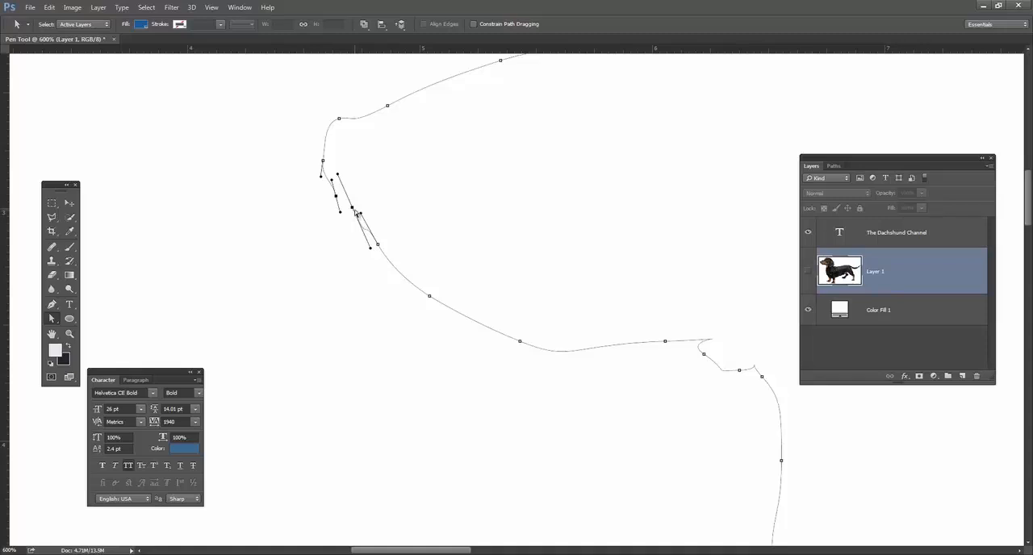
key(Delete)
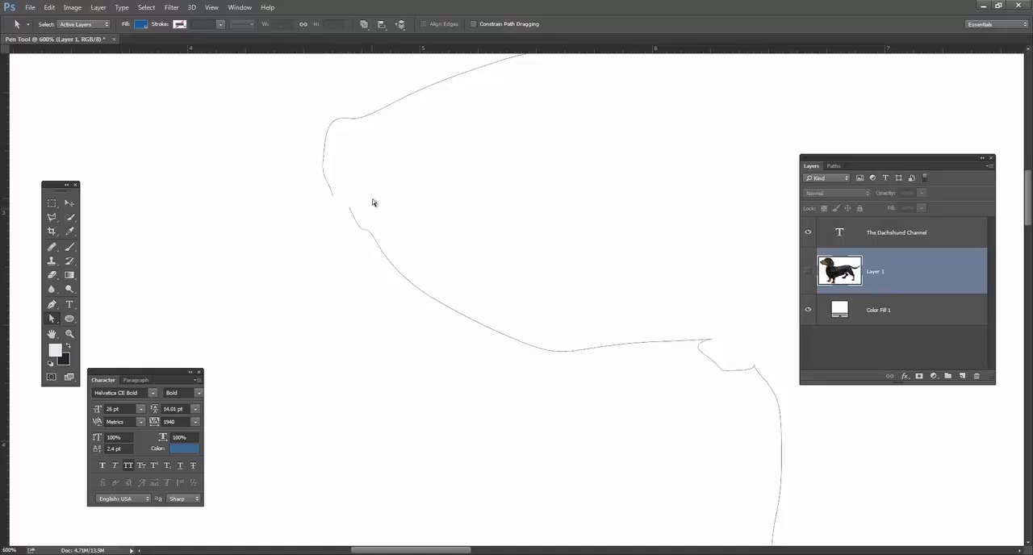
Reconnect the two open path ends below the nose tip with the Pen tool.
click(333, 197)
click(53, 318)
click(52, 304)
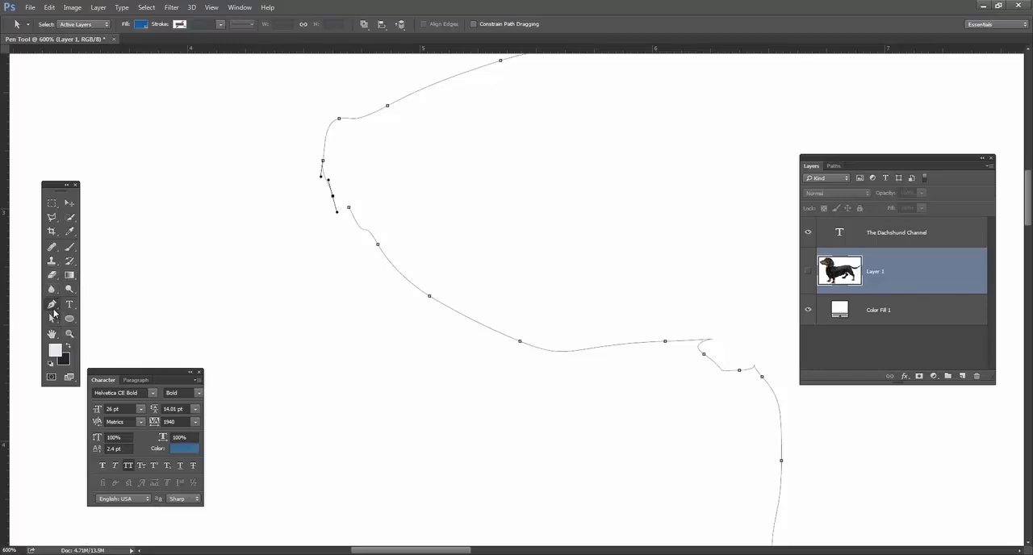
click(349, 209)
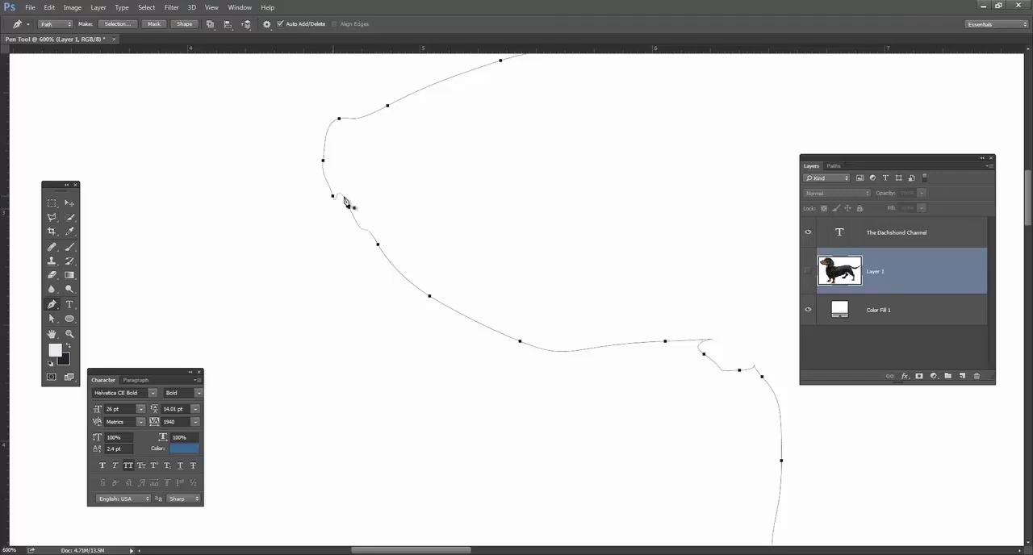
click(69, 203)
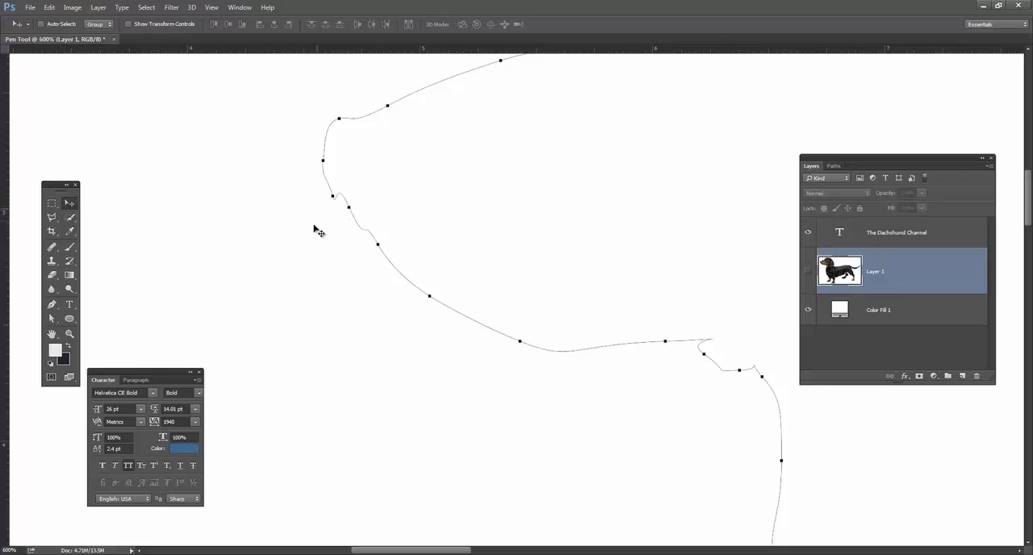
Adjust the direction handles of the rejoined anchor points to smooth the curve below the nose.
click(51, 319)
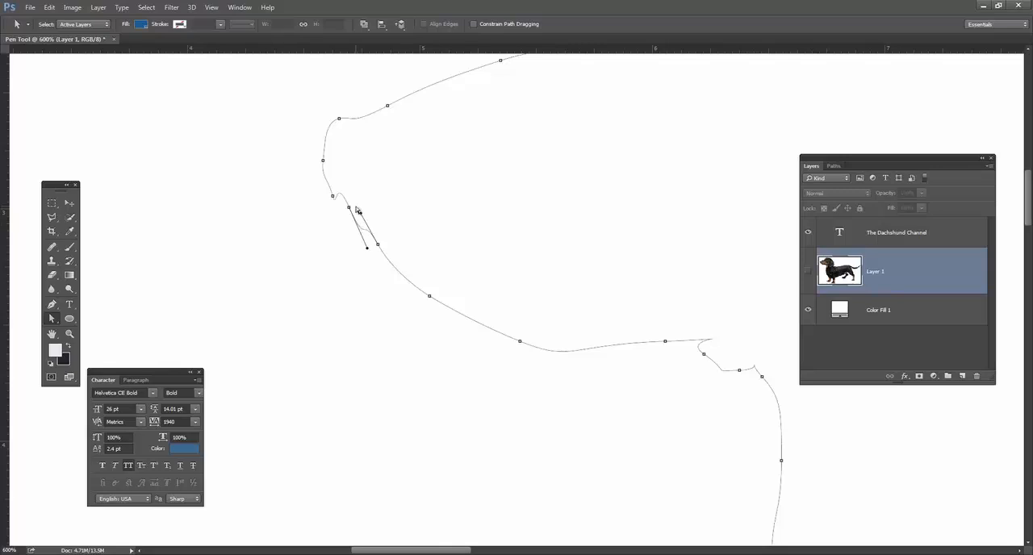
drag(362, 214, 367, 231)
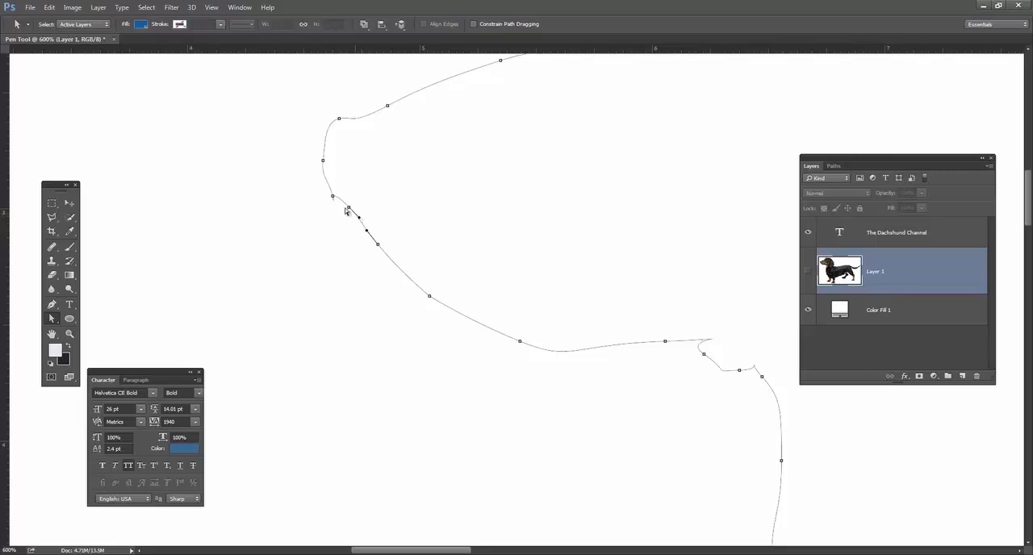
click(352, 211)
mouse_move(340, 216)
mouse_down()
mouse_move(326, 189)
mouse_move(334, 202)
mouse_up()
click(494, 196)
Review the outline of the head and make Layer 1 visible again.
key(space)
drag(496, 180, 336, 211)
key(ctrl+minus)
key(ctrl+minus)
key(ctrl+minus)
key(ctrl+minus)
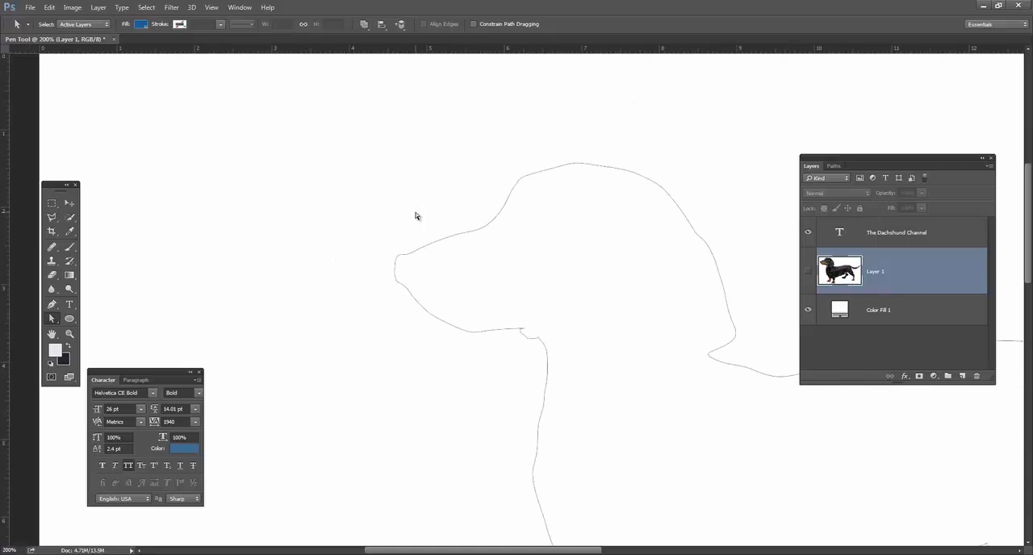
key(space)
drag(519, 289, 396, 251)
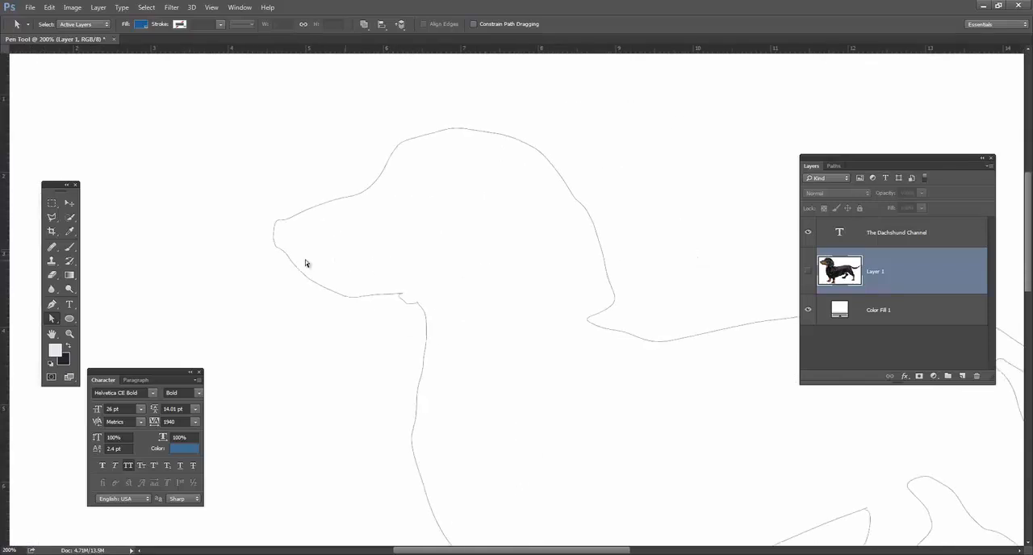
click(285, 259)
click(808, 271)
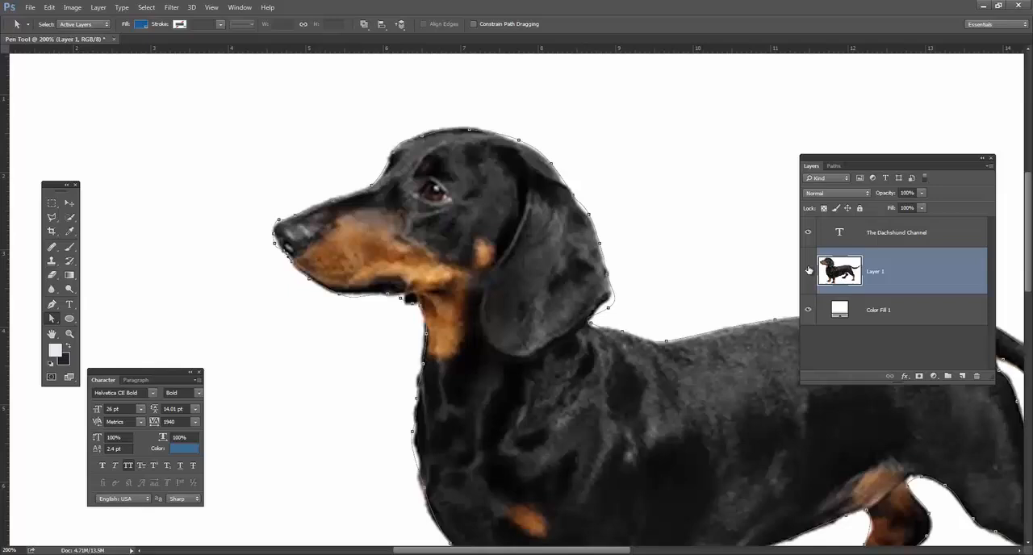
Hide the pixel grid over the enlarged snout and reselect Work Path to display it.
key(z)
click(276, 243)
click(276, 243)
click(278, 243)
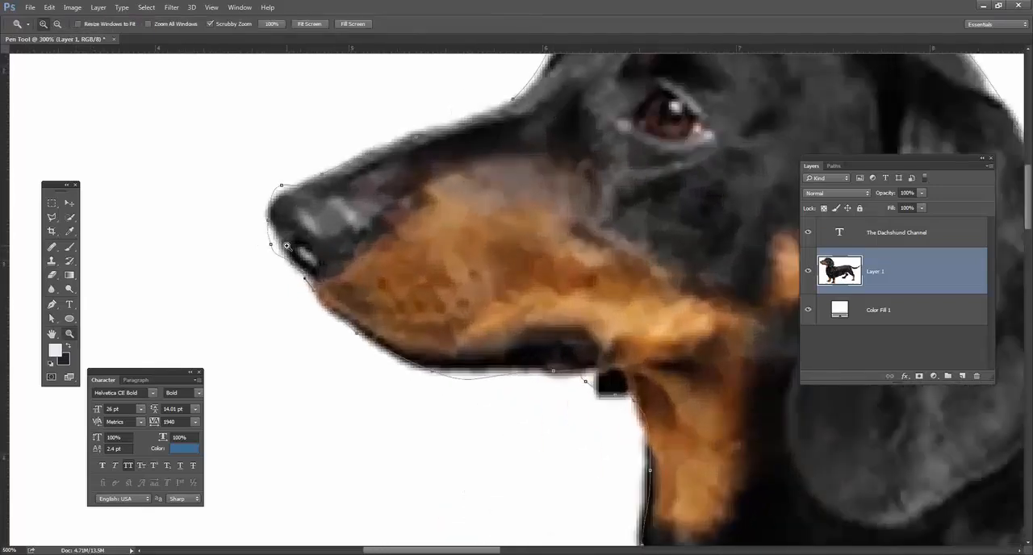
click(287, 247)
click(239, 251)
click(241, 251)
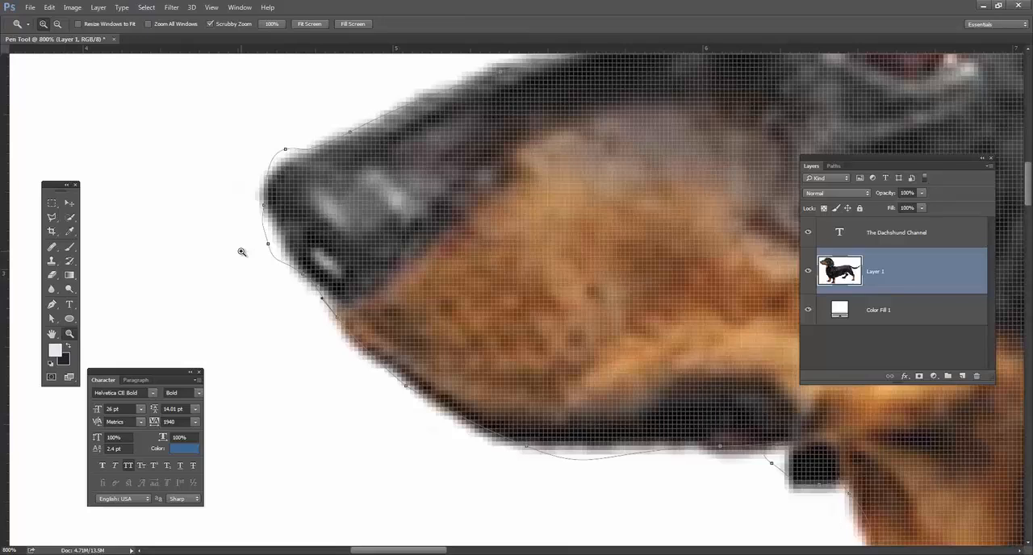
key(ctrl+h)
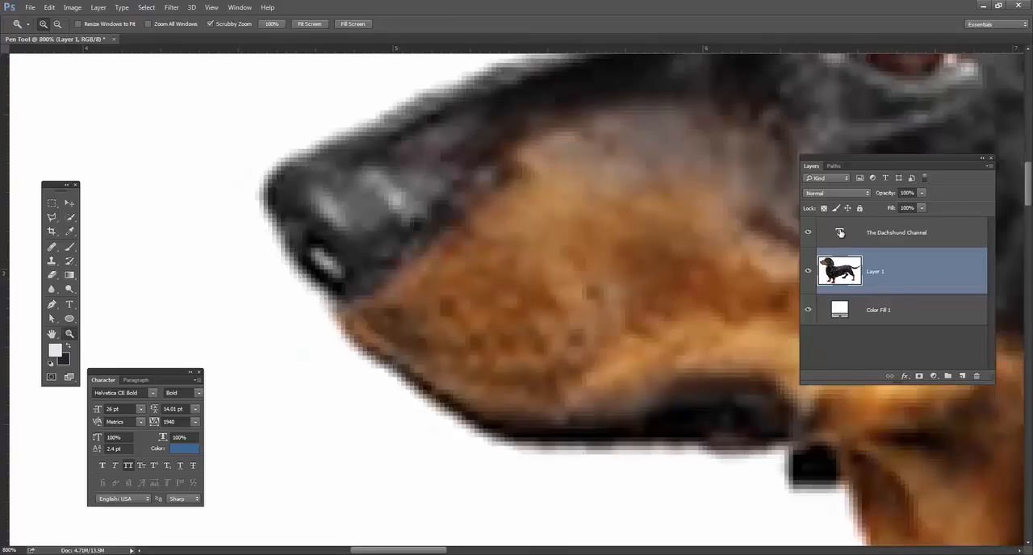
click(834, 166)
click(811, 194)
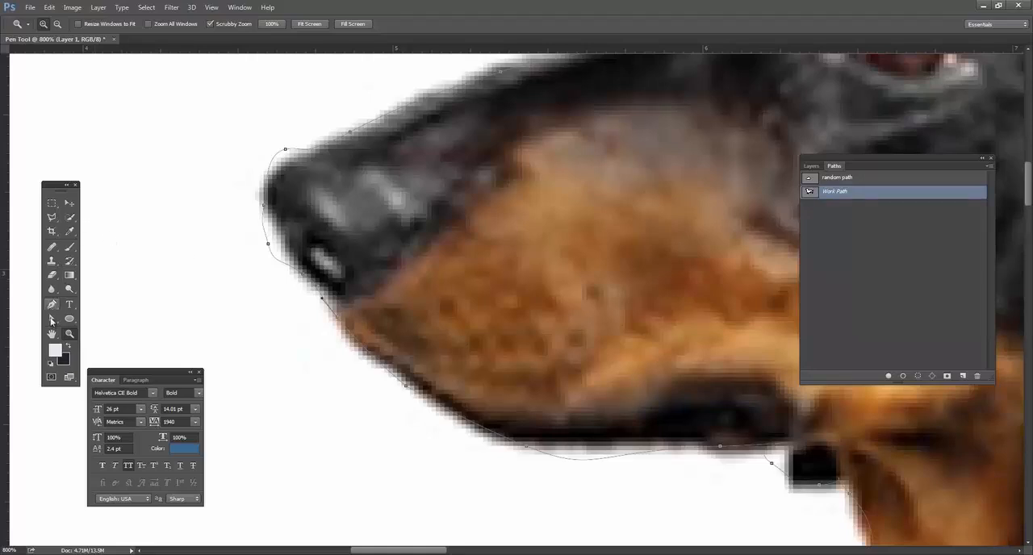
Reposition the anchor points around the nose tip with the Direct Selection tool so the path hugs the snout.
click(52, 319)
click(271, 246)
drag(264, 209, 259, 203)
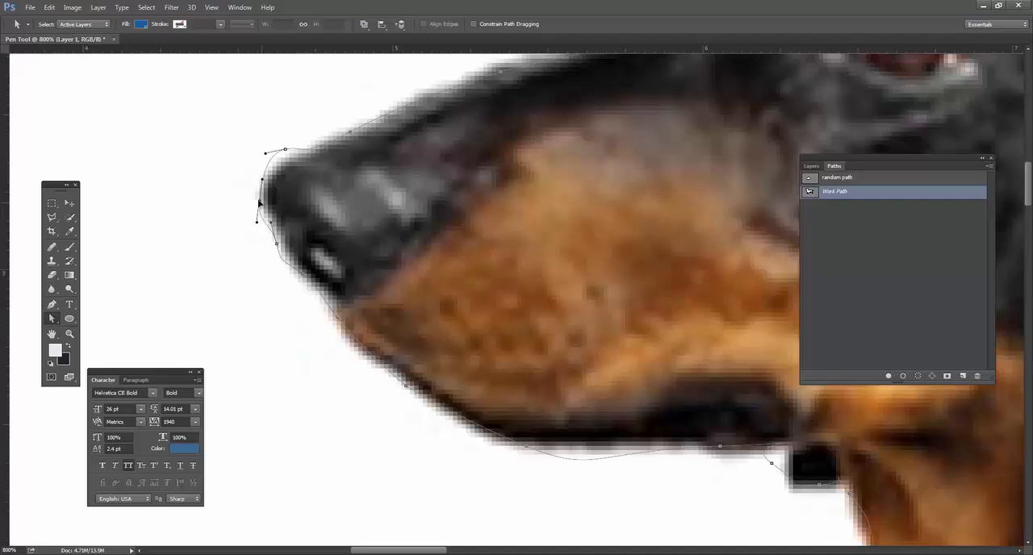
drag(285, 151, 290, 161)
click(312, 280)
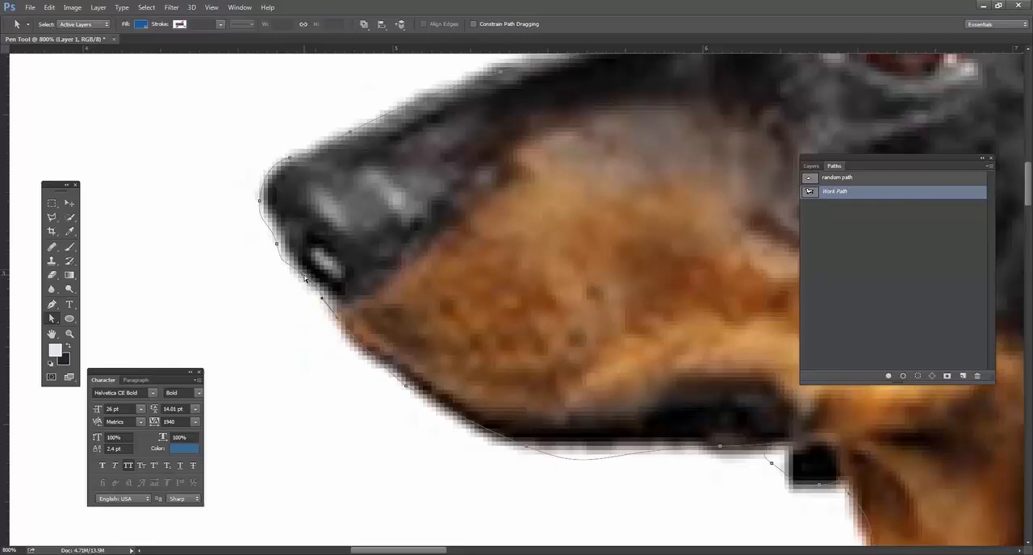
click(340, 322)
Flatten the curve along the underside of the jaw and move the anchor point at the dark chin tuft onto its corner.
click(530, 453)
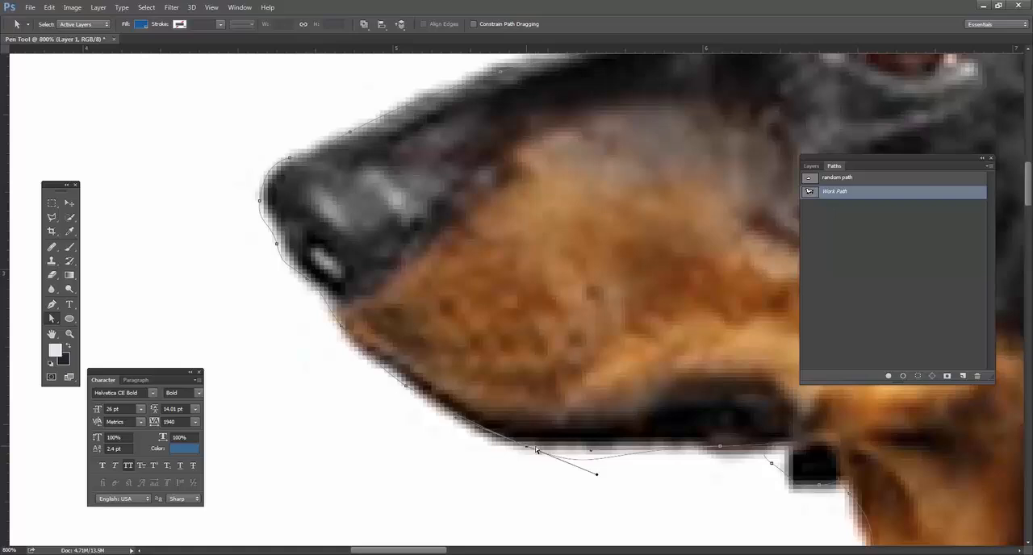
drag(599, 474, 601, 462)
click(720, 449)
drag(711, 385, 489, 270)
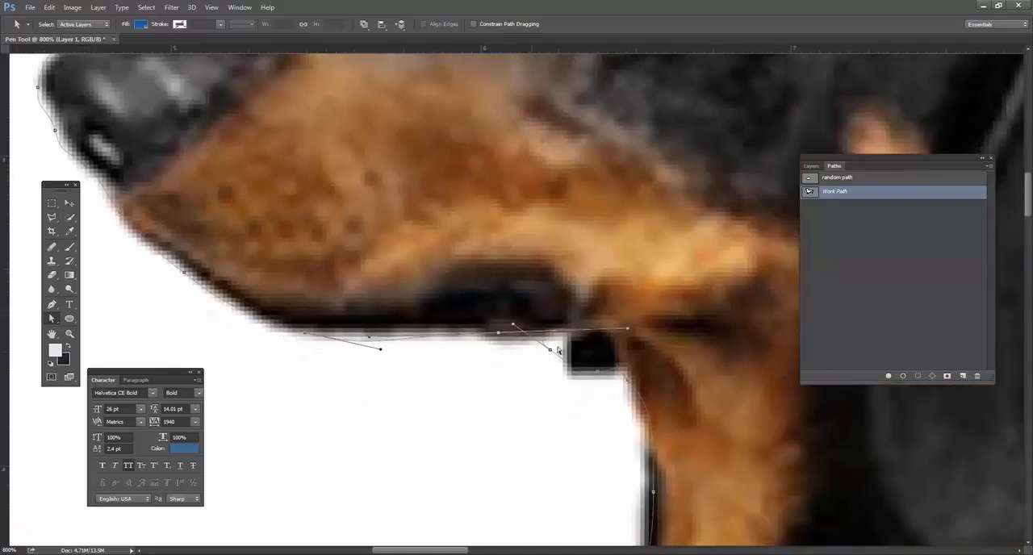
drag(553, 352, 576, 370)
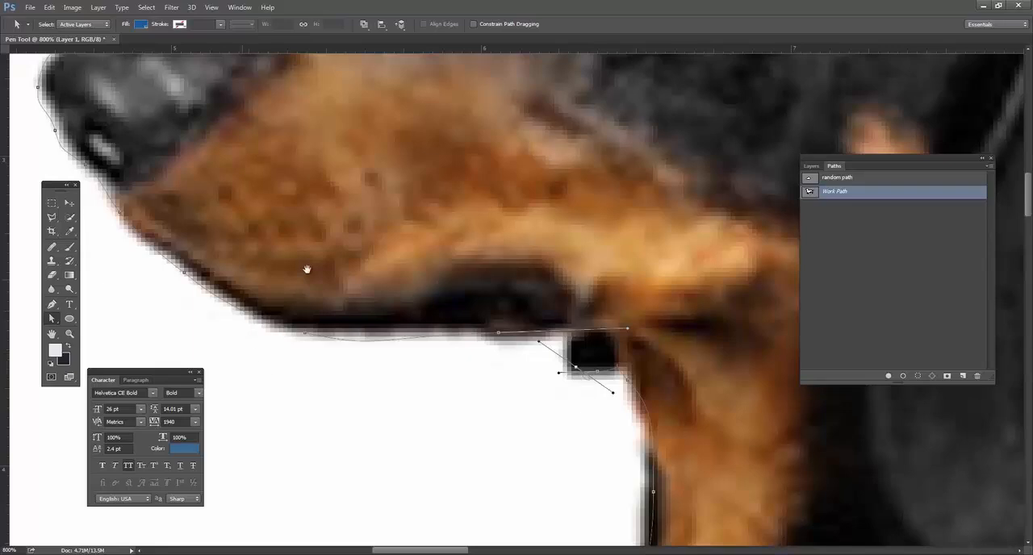
Refine the anchor points and direction handles along the lower lip so the path follows the front of the jaw.
drag(306, 270, 364, 285)
click(259, 267)
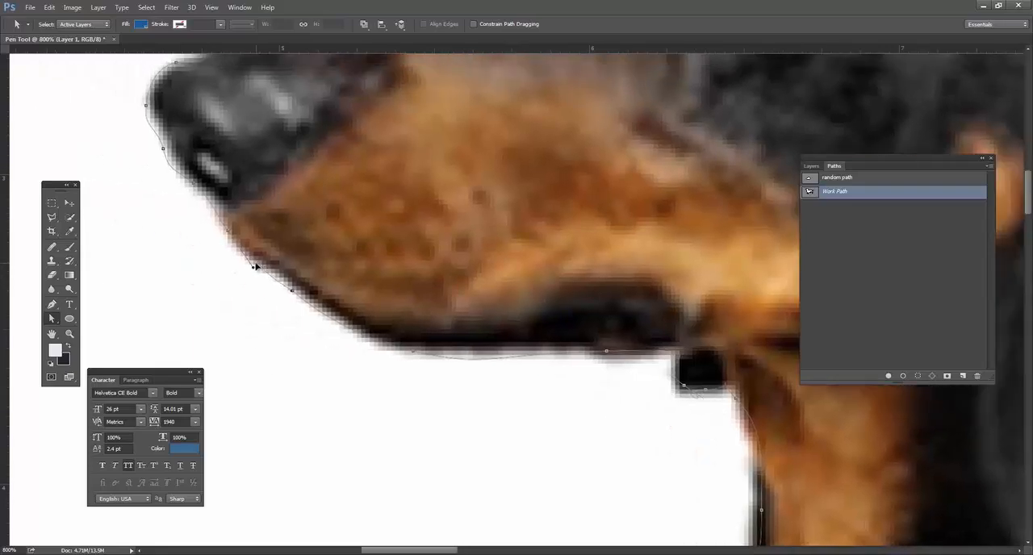
drag(262, 266, 258, 266)
click(324, 317)
drag(324, 318, 337, 325)
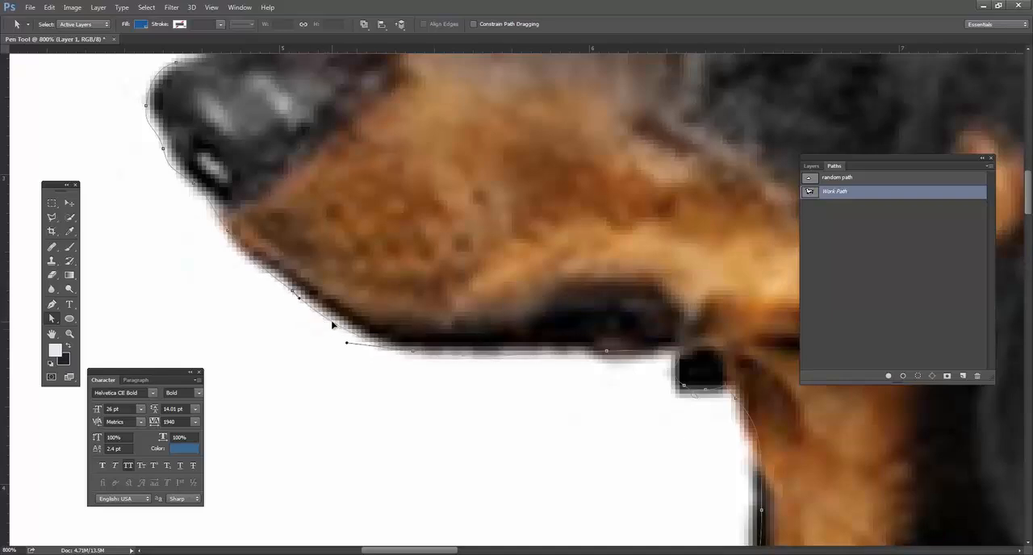
click(216, 209)
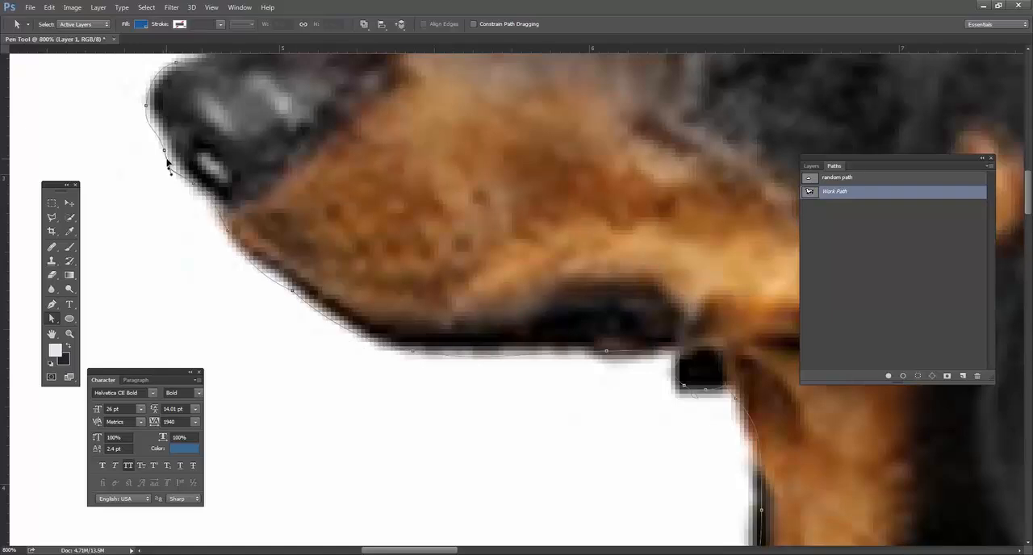
Hide Layer 1 so the head outline in Work Path shows without the photo.
drag(371, 66, 391, 177)
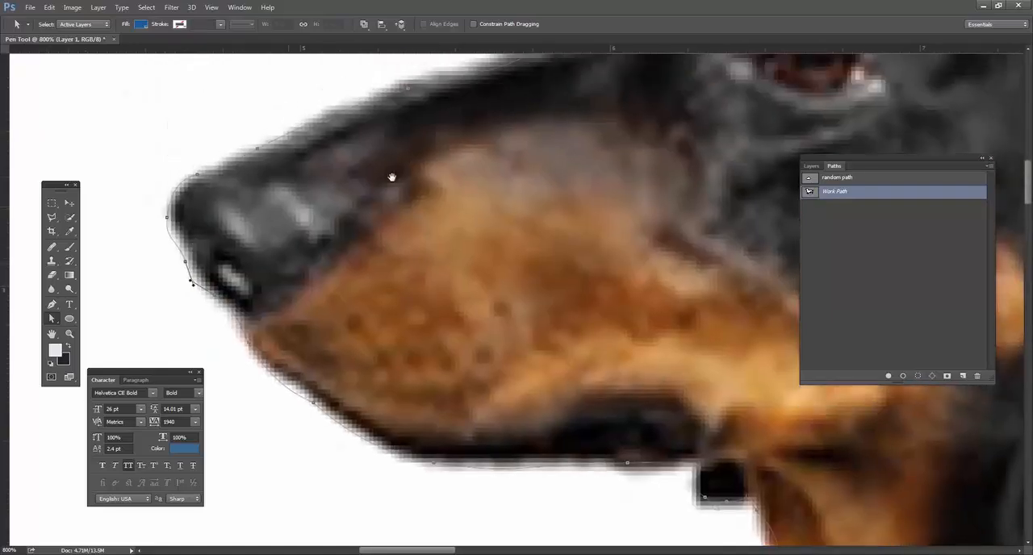
click(350, 112)
drag(500, 127, 392, 200)
drag(493, 233, 422, 269)
drag(424, 196, 423, 271)
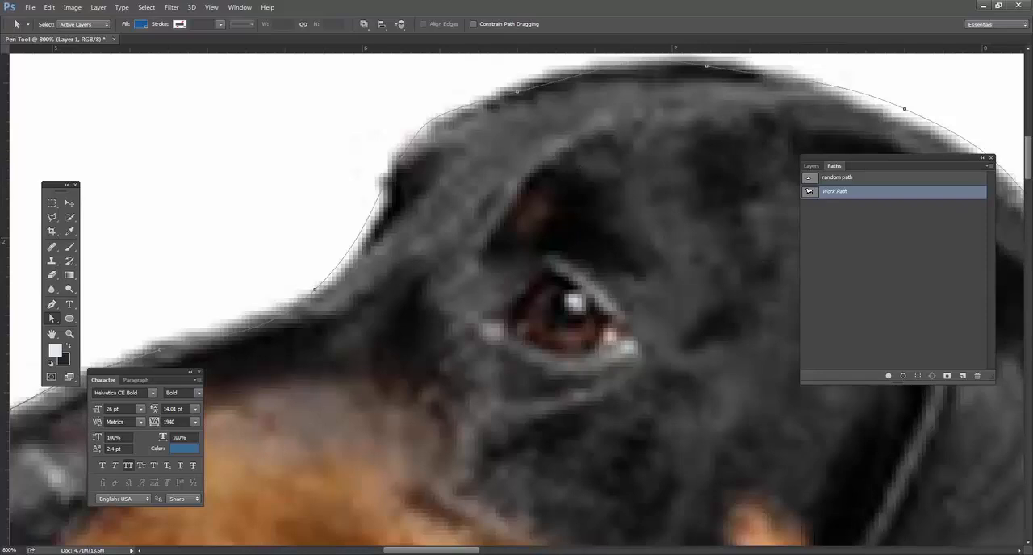
click(811, 165)
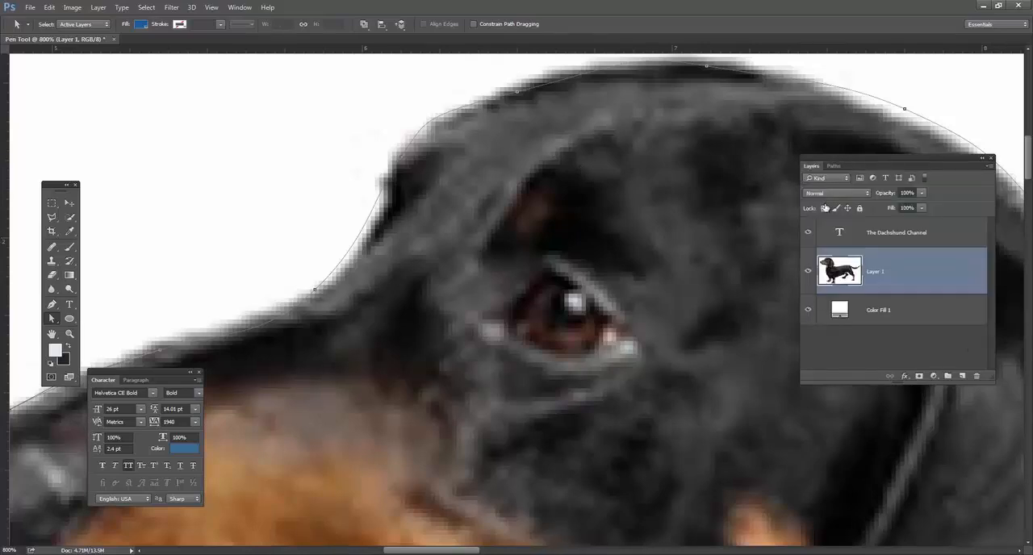
click(808, 271)
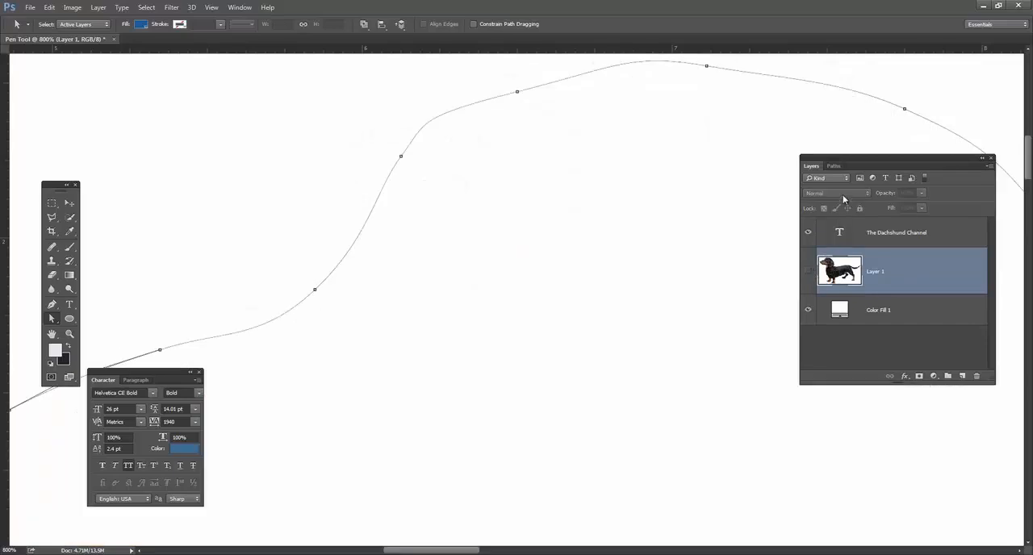
click(839, 165)
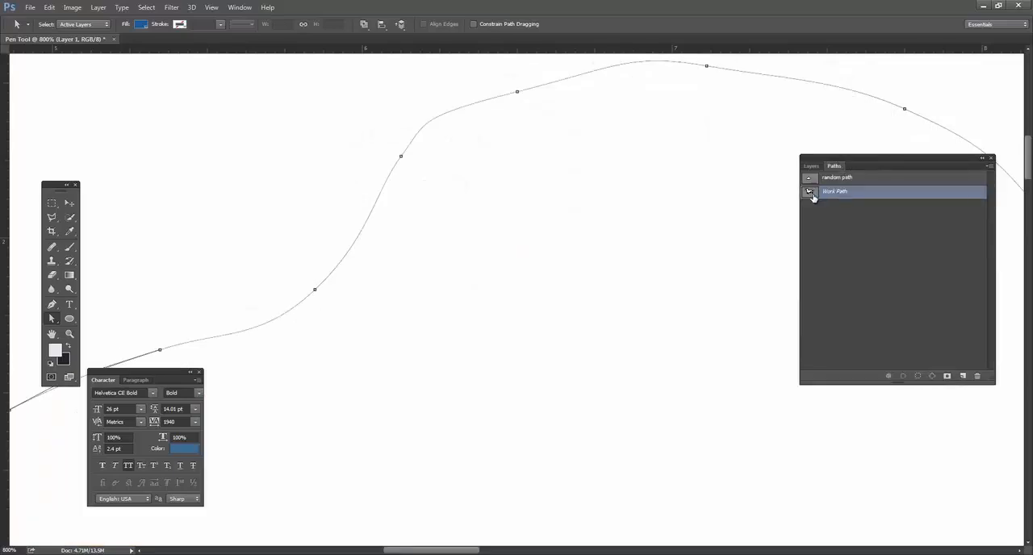
Examine the complete Work Path outline of the dog from nose to tail.
key(ctrl+minus)
key(ctrl+minus)
key(ctrl+minus)
key(ctrl+minus)
key(ctrl+minus)
key(ctrl+minus)
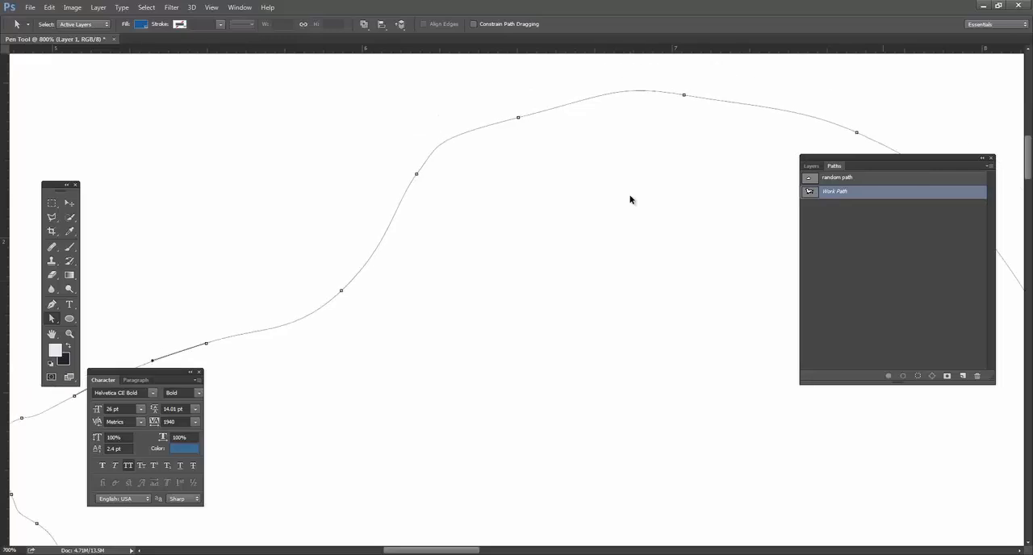
drag(655, 288, 483, 167)
drag(577, 214, 587, 215)
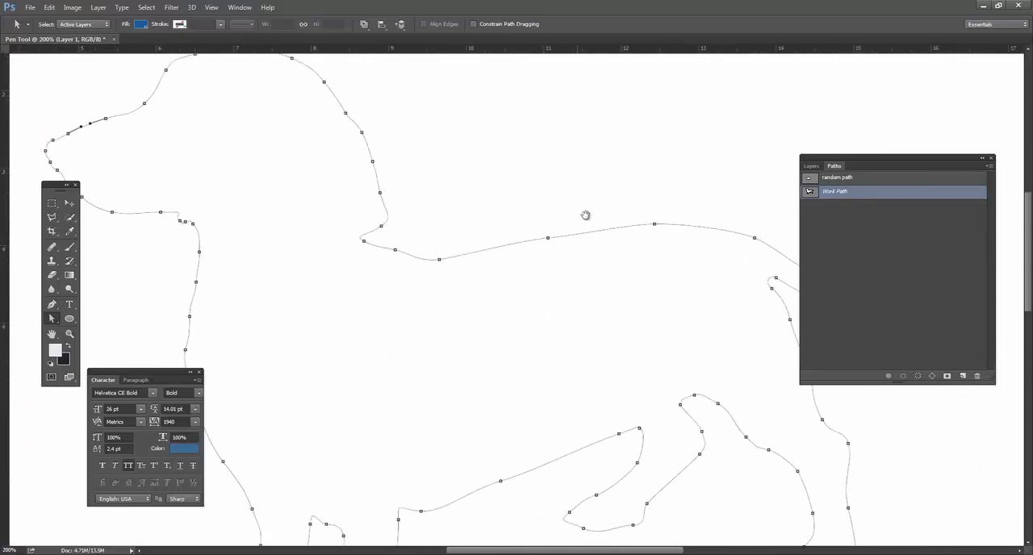
key(ctrl+minus)
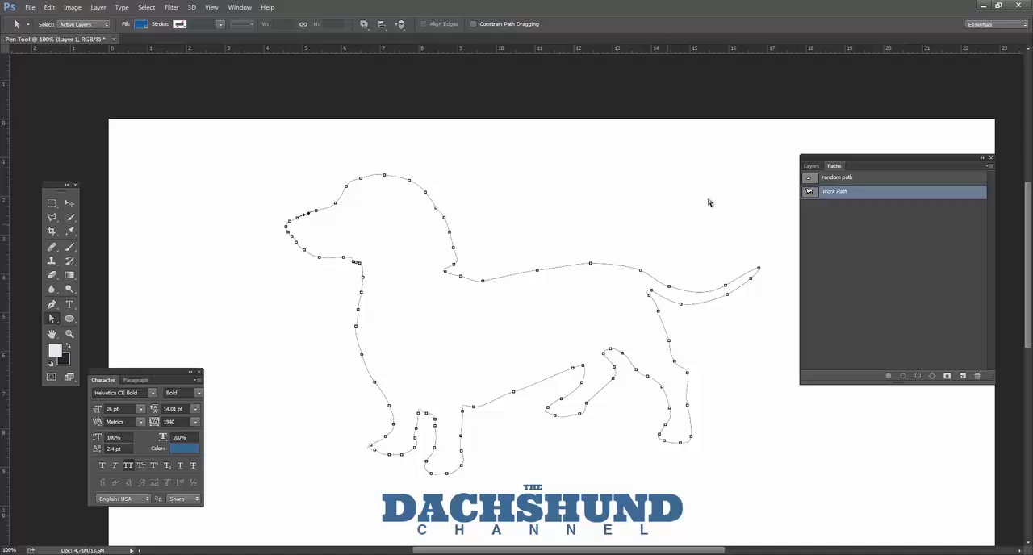
drag(858, 165, 832, 163)
Toggle the display of Work Path, load it as a selection, and switch back to displaying the path.
click(806, 216)
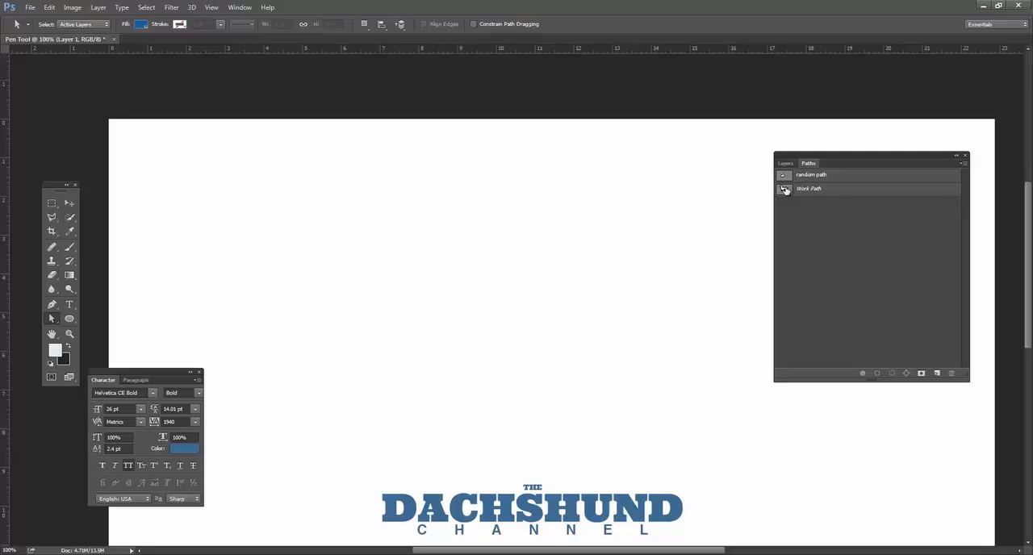
click(784, 189)
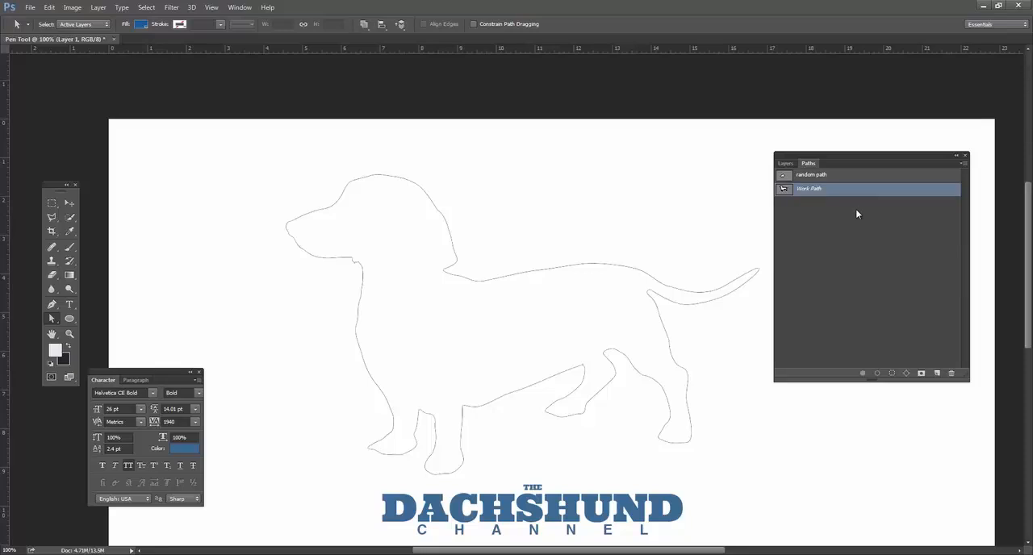
click(814, 214)
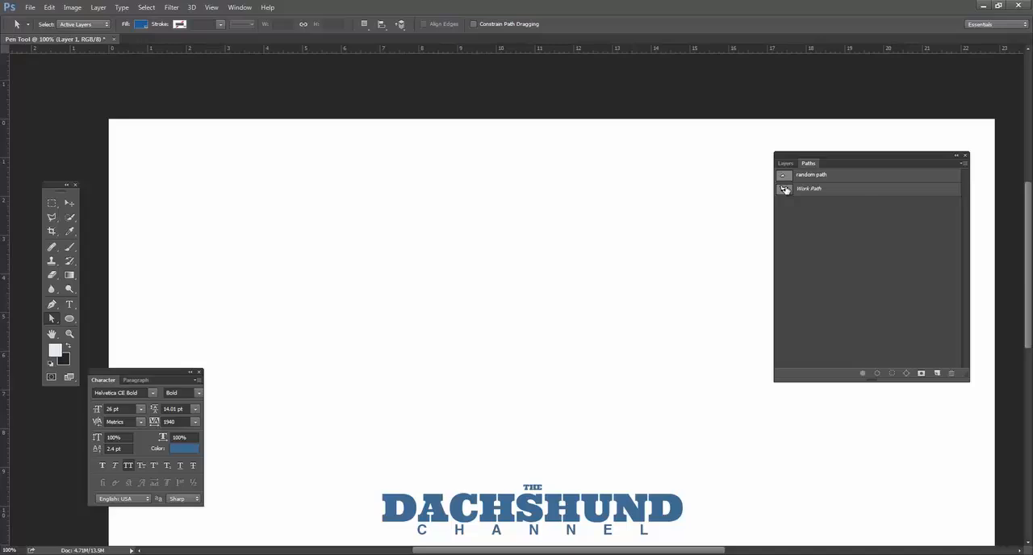
ctrl+click(786, 191)
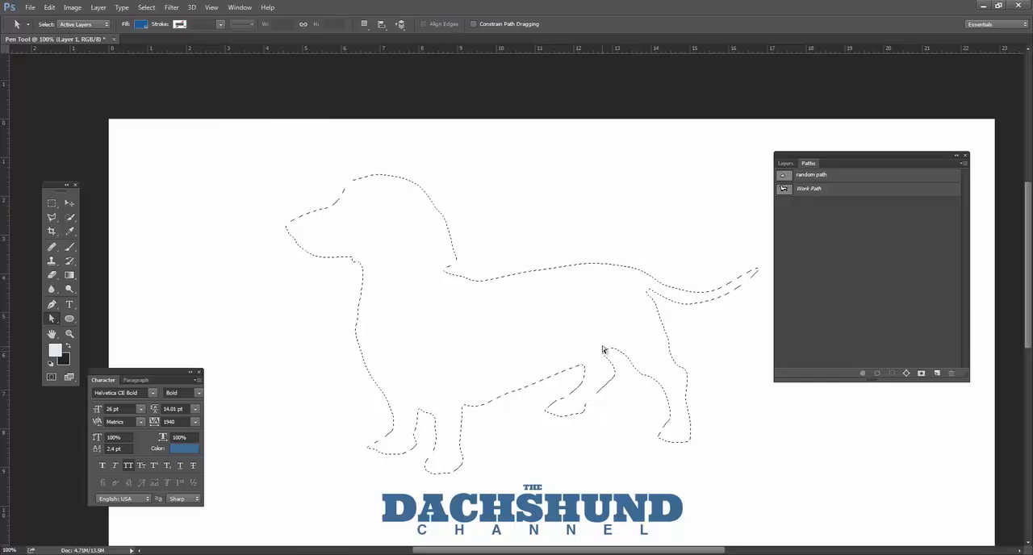
click(784, 189)
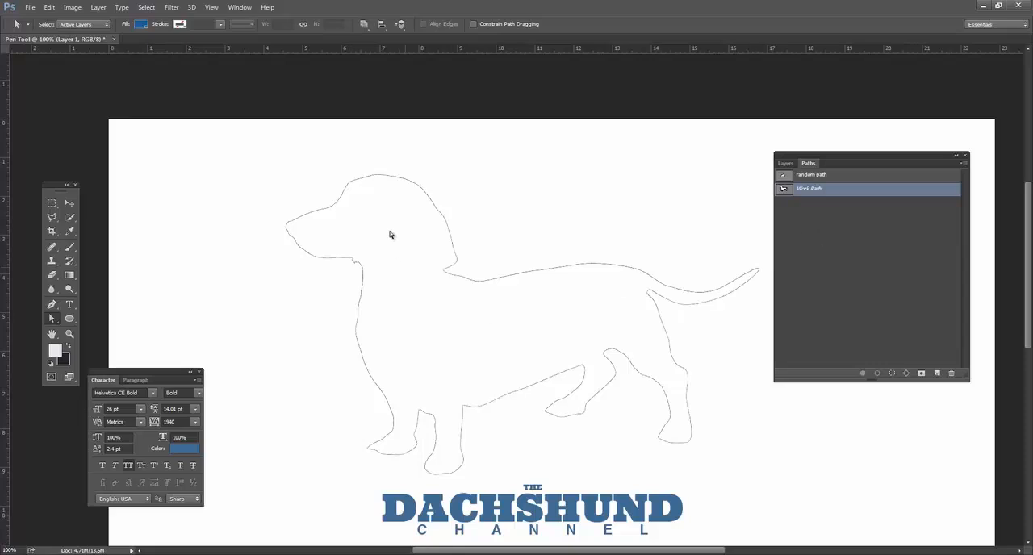
Make Layer 1 visible again beneath the dog outline.
click(512, 279)
click(543, 257)
click(455, 262)
click(496, 270)
click(785, 164)
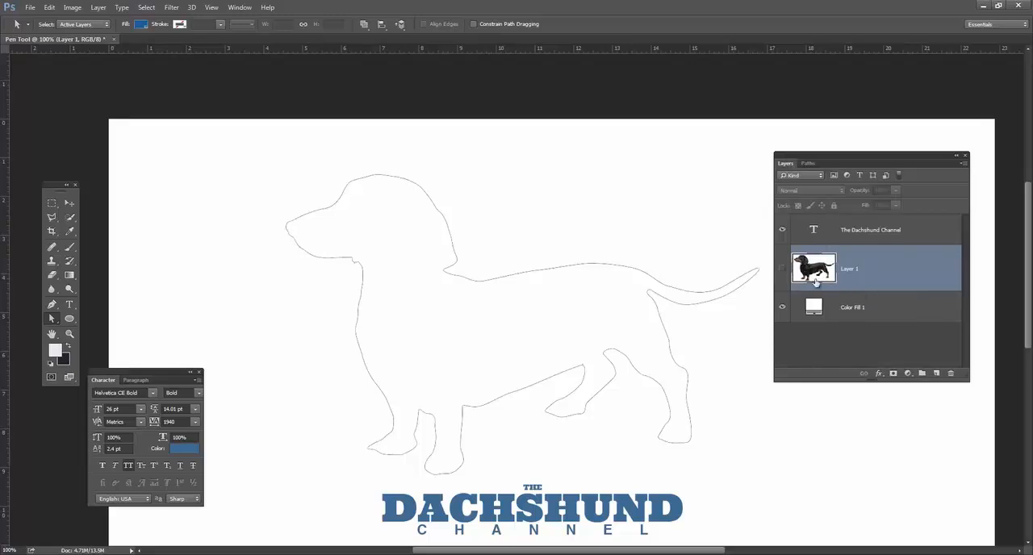
click(782, 268)
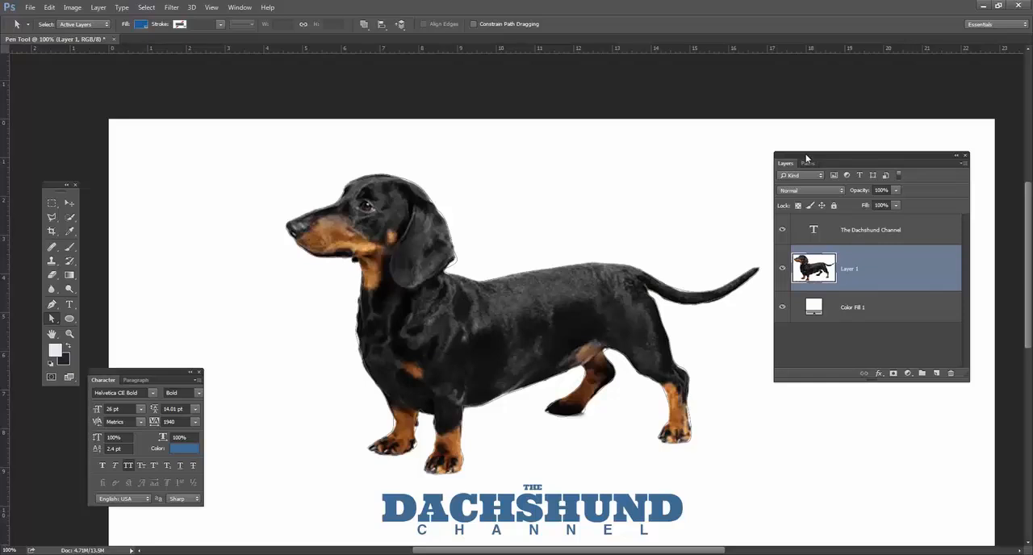
Load Work Path as a selection and add a layer mask to Layer 1 from it.
click(807, 163)
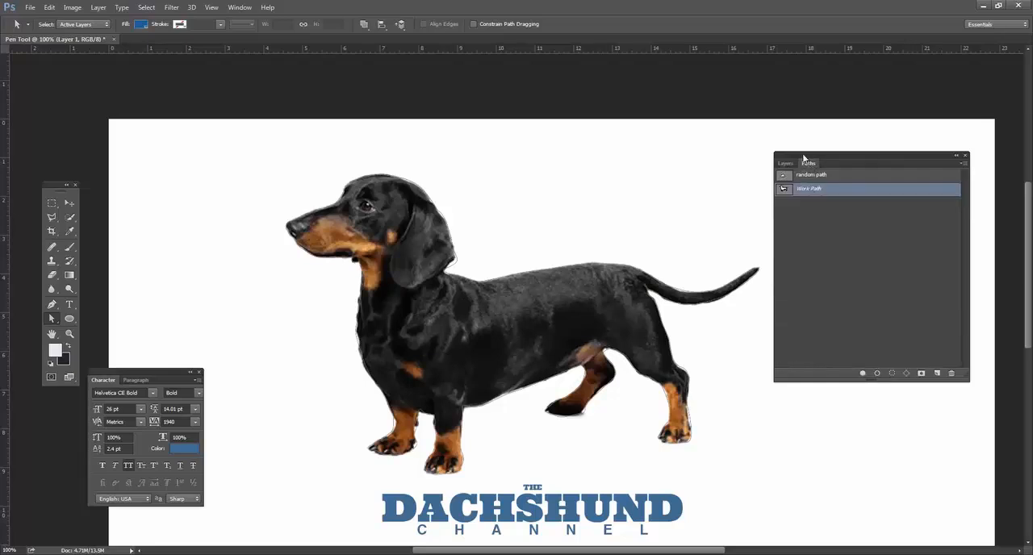
click(785, 163)
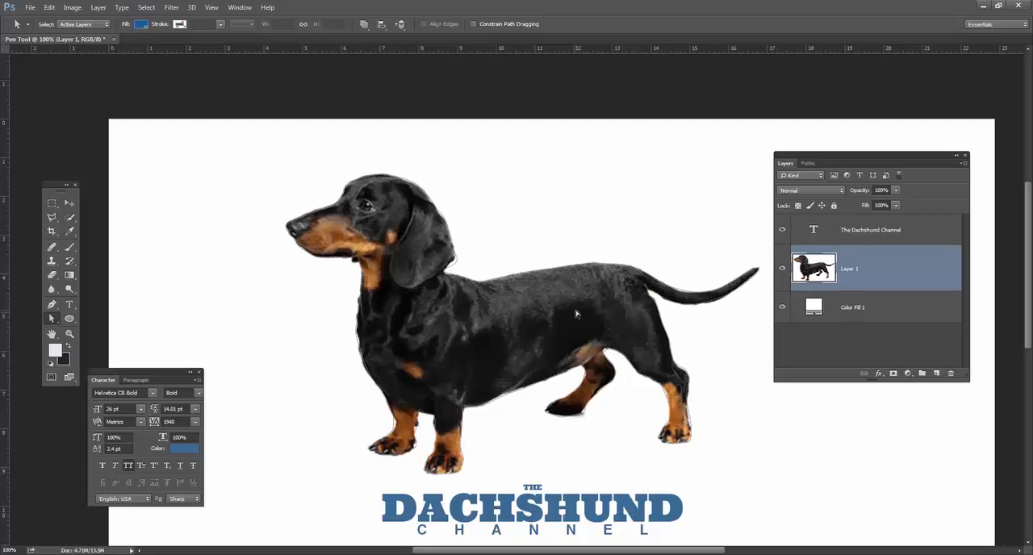
click(807, 163)
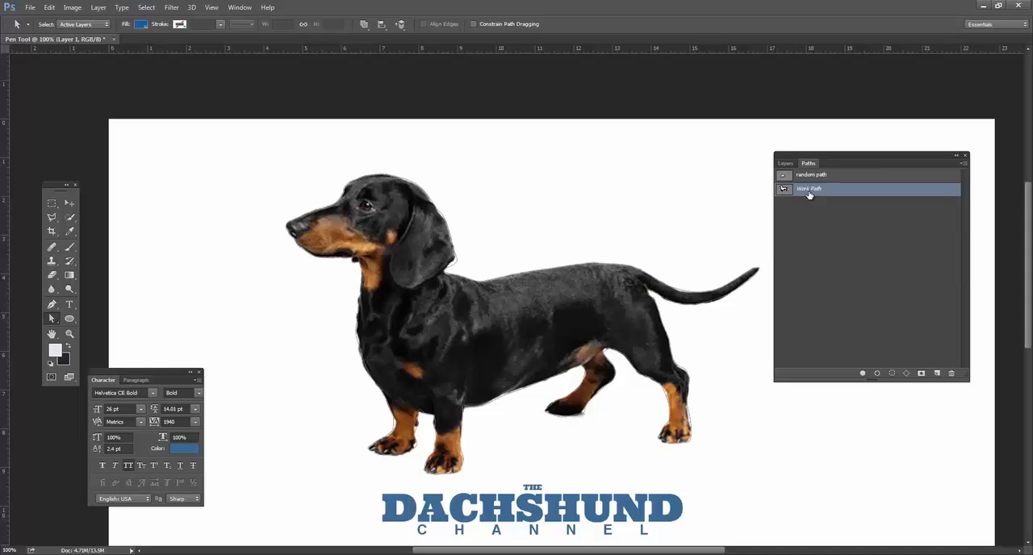
ctrl+click(784, 190)
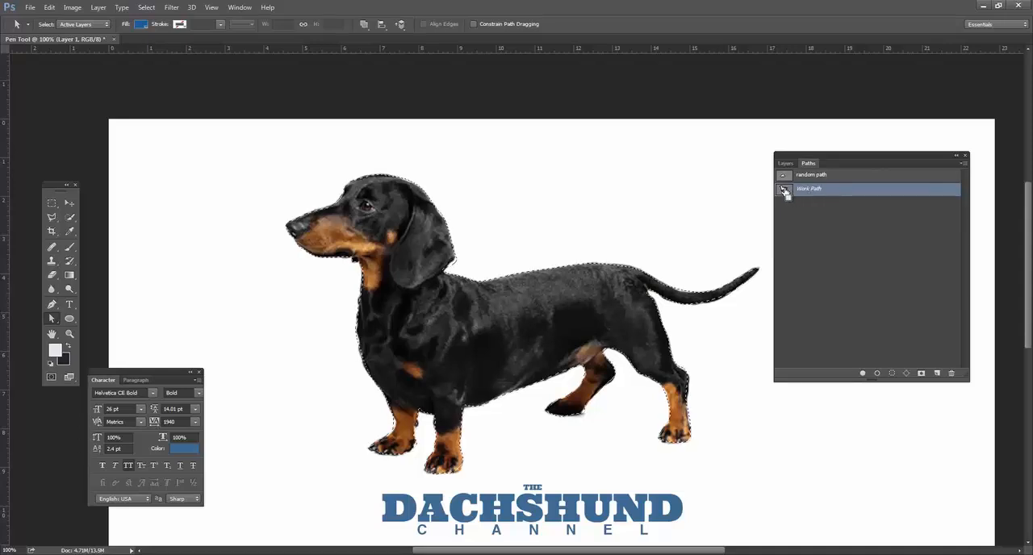
click(785, 163)
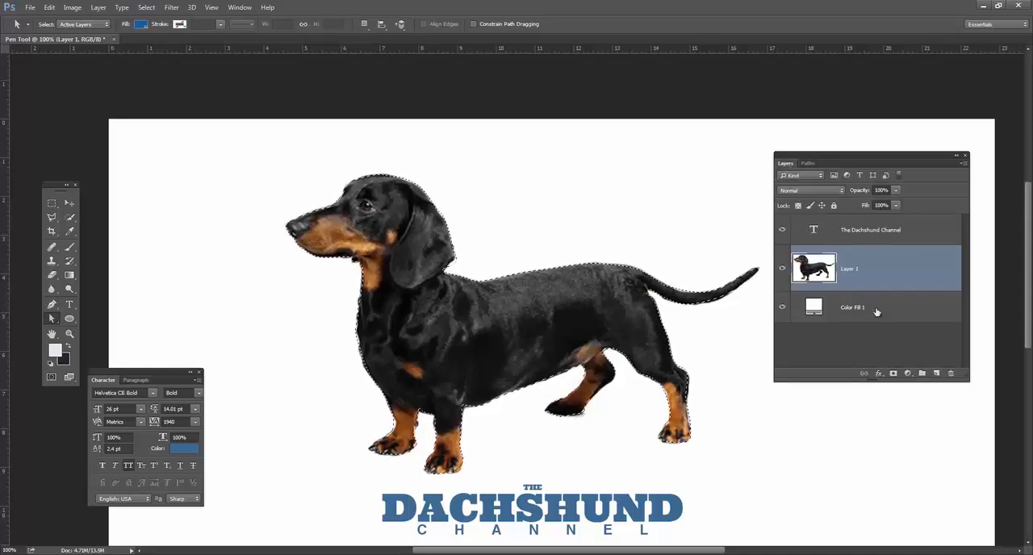
click(893, 374)
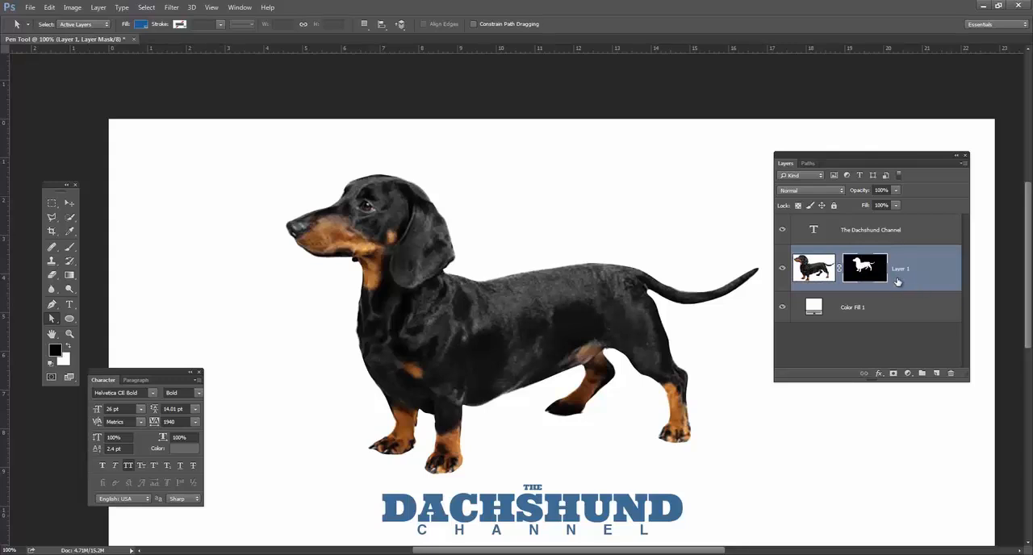
Try permanently applying the mask to Layer 1, undo it, and try the Apply Layer Mask command.
drag(865, 269, 952, 374)
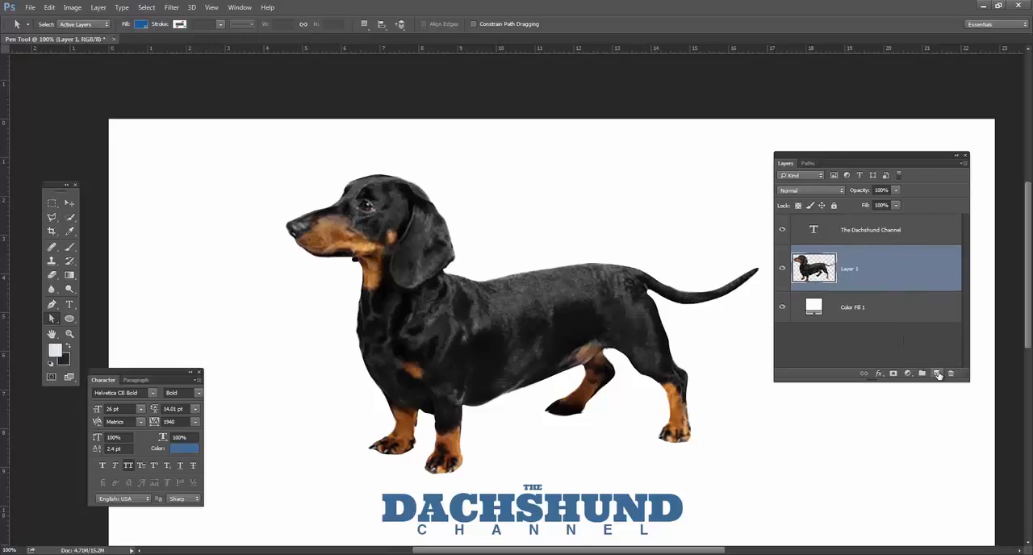
key(ctrl+z)
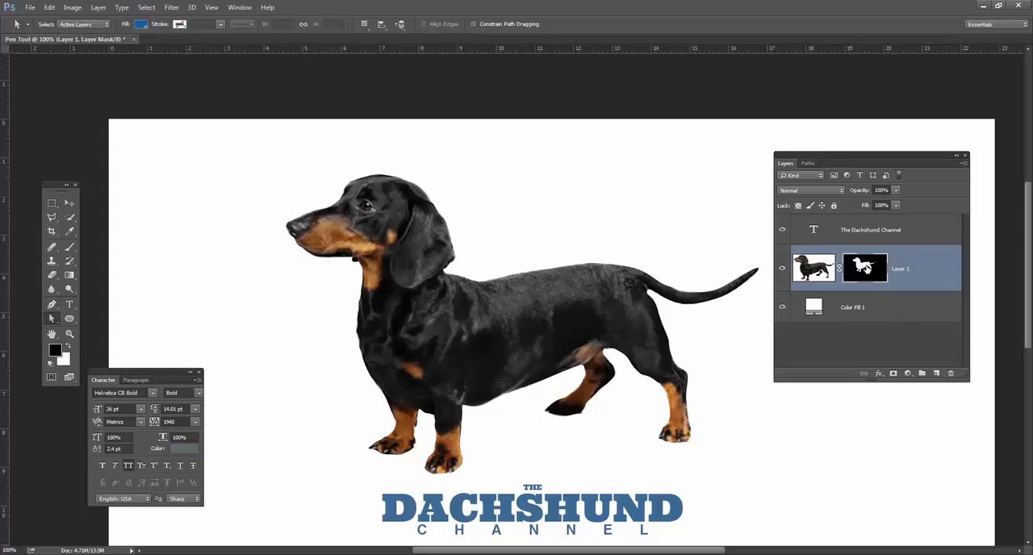
right_click(865, 268)
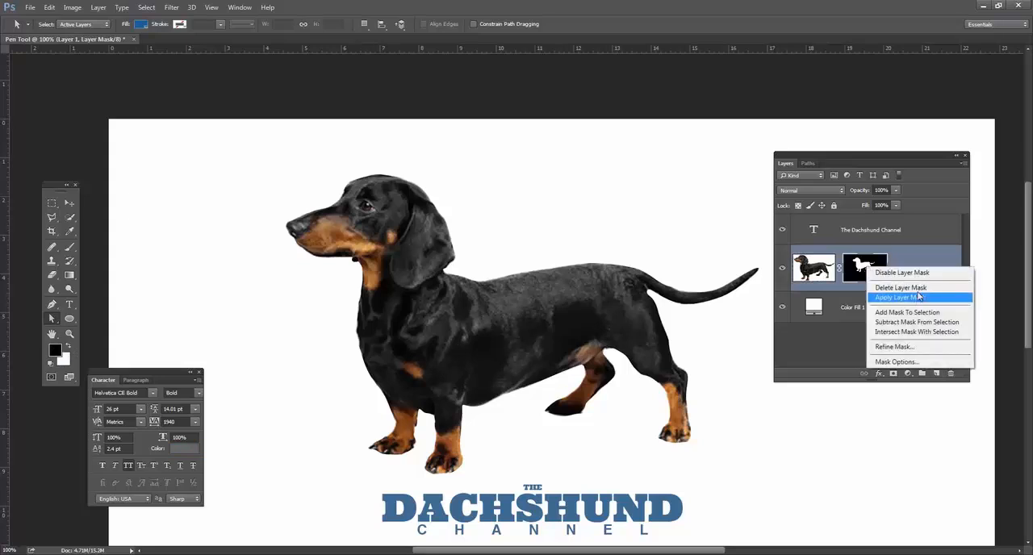
click(918, 297)
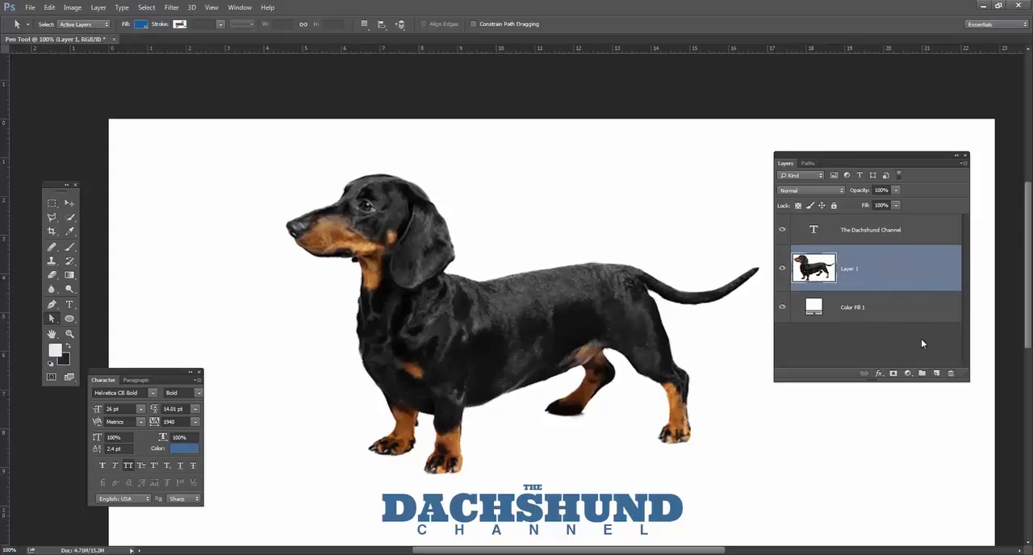
Add a new empty layer above Layer 1, hide Layer 1, and display Work Path.
click(937, 373)
click(781, 316)
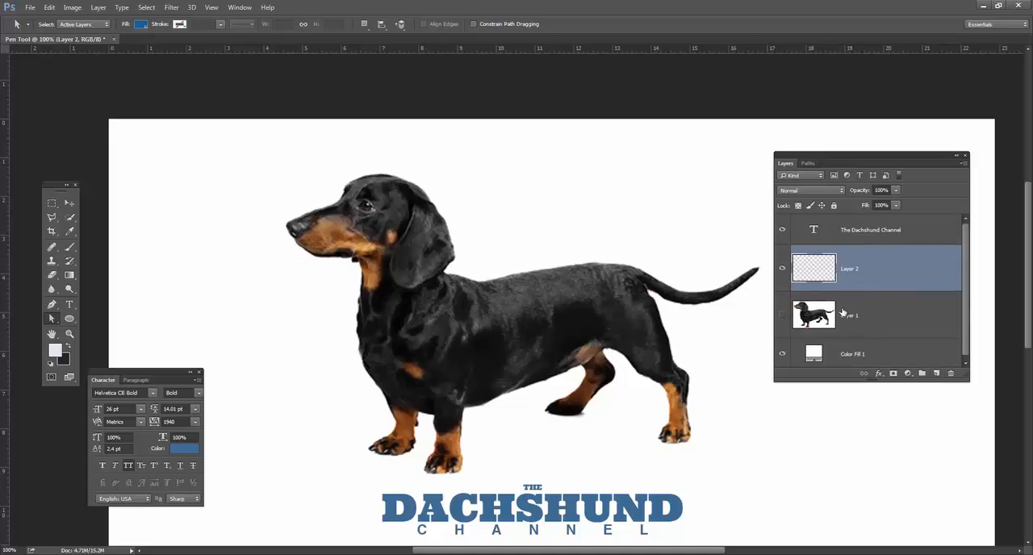
click(808, 163)
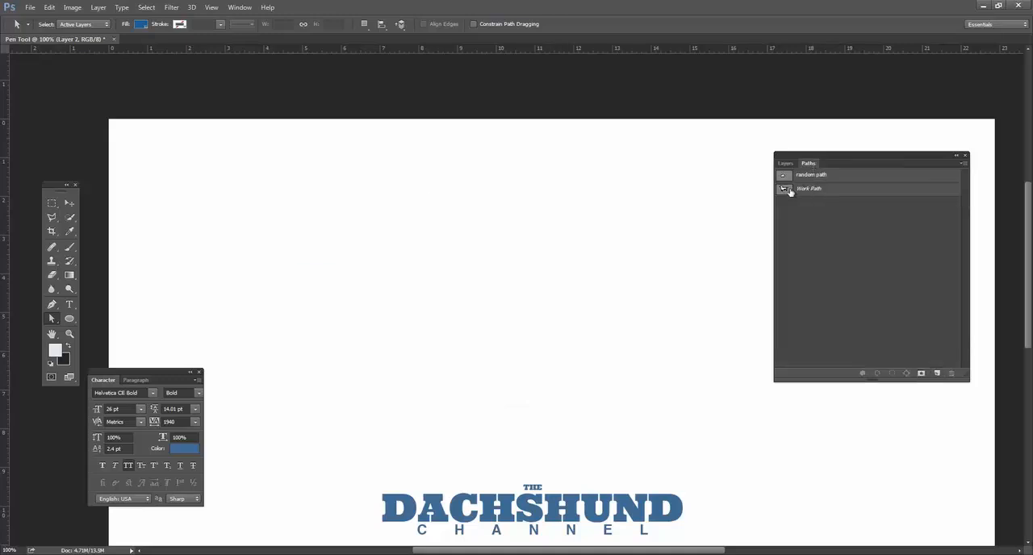
click(786, 190)
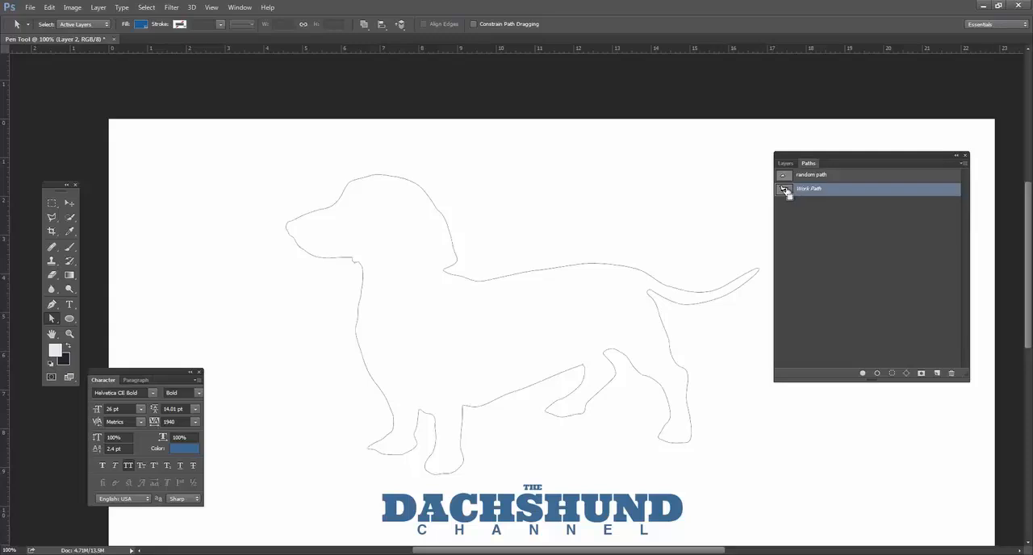
Load Work Path as a selection, keep Layer 2 active, and choose the Rectangle tool.
ctrl+click(785, 190)
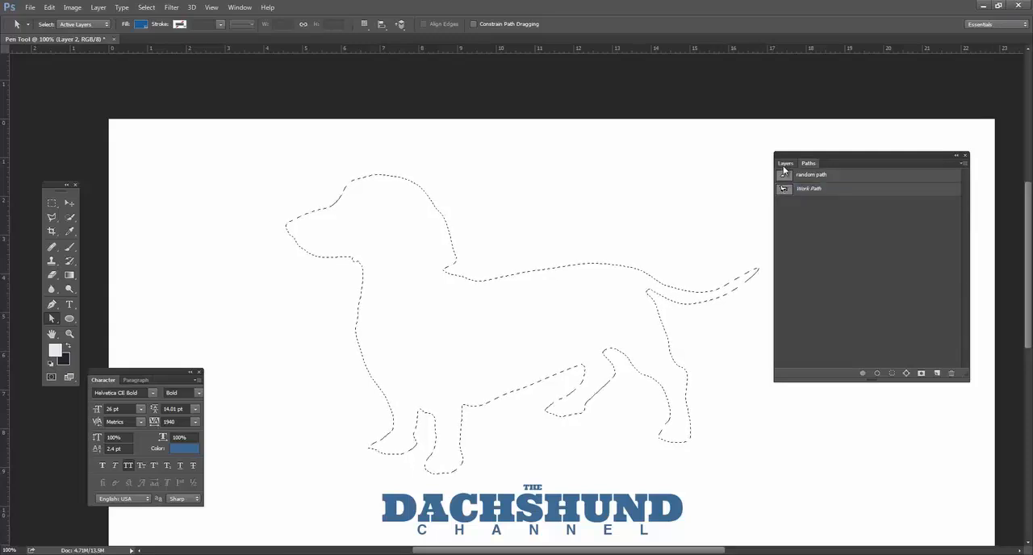
click(785, 163)
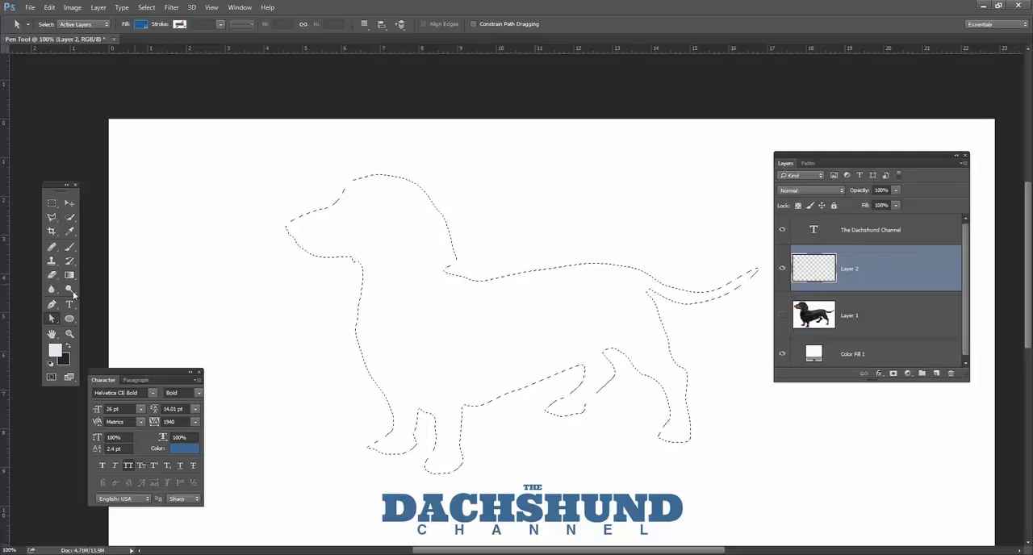
drag(70, 319, 105, 321)
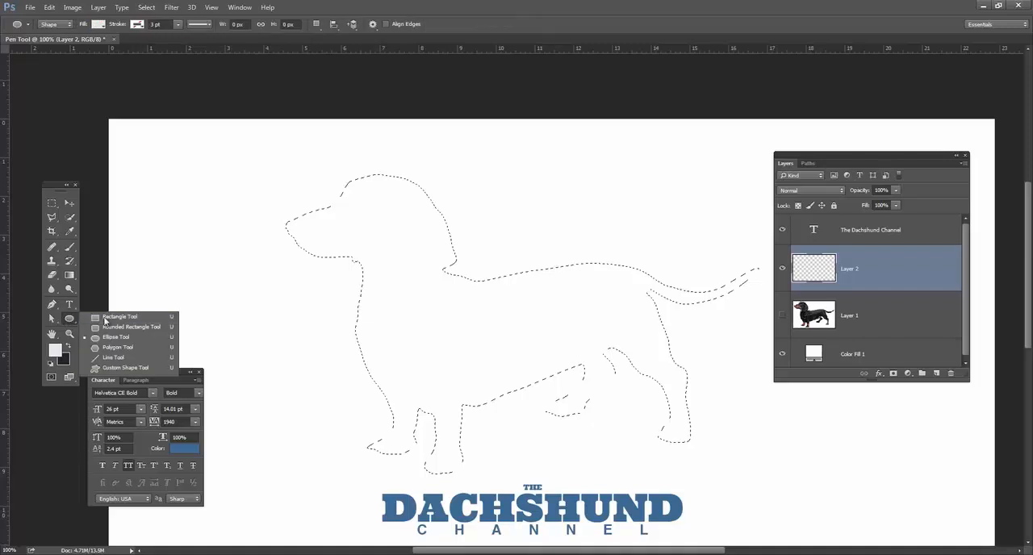
click(55, 24)
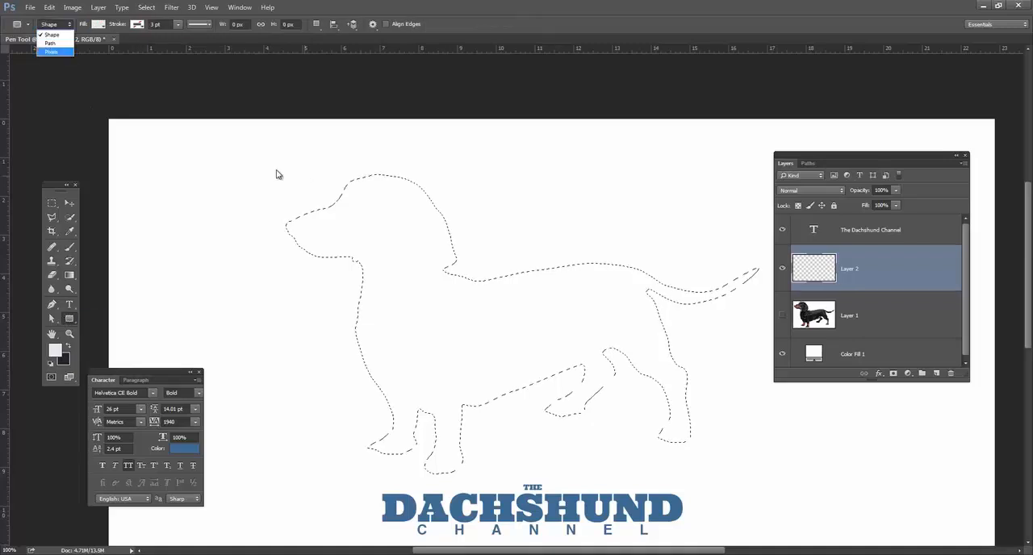
click(822, 267)
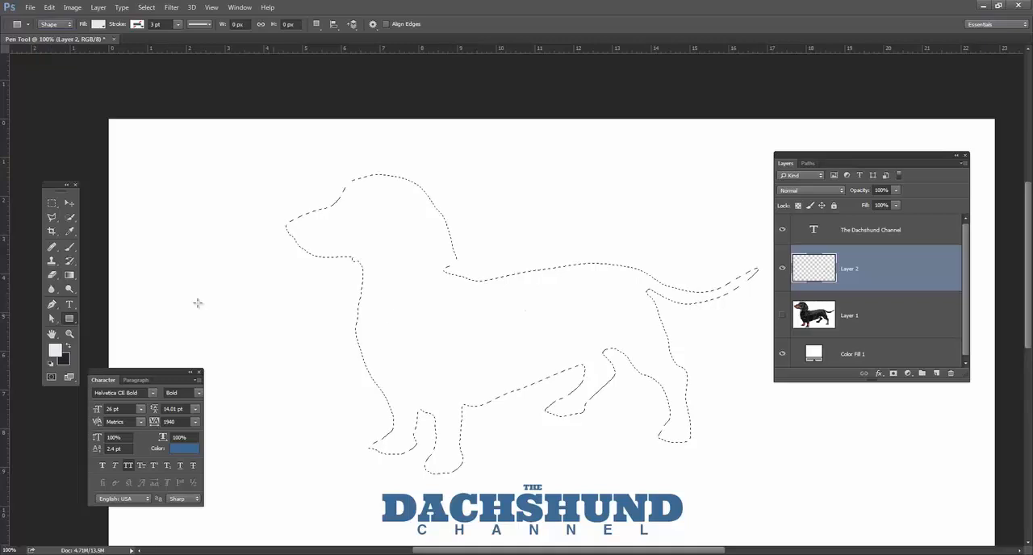
Set the foreground color to magenta, try a Shape-mode rectangle about 1034 by 625 px over the dog selection, and undo it.
click(57, 349)
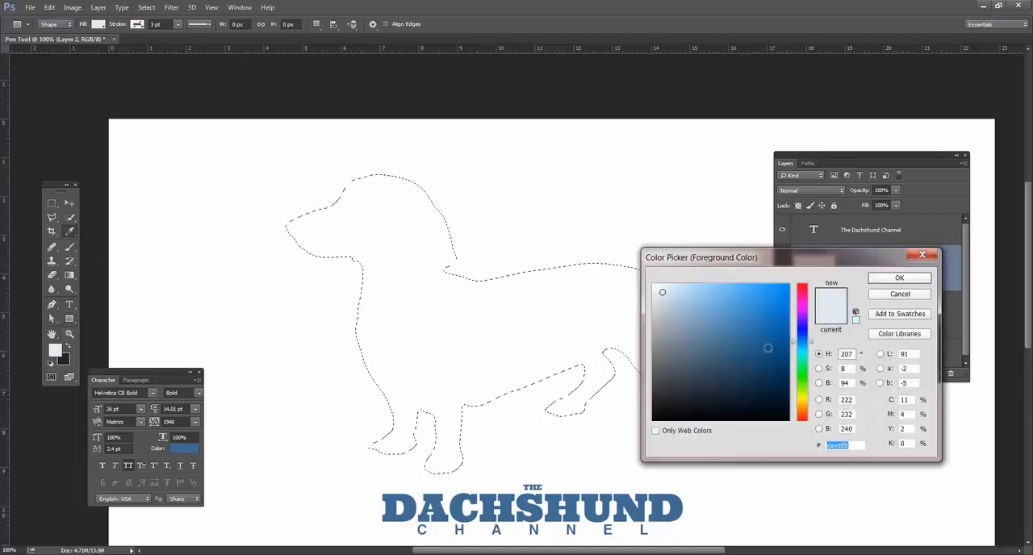
drag(807, 338, 815, 300)
click(897, 278)
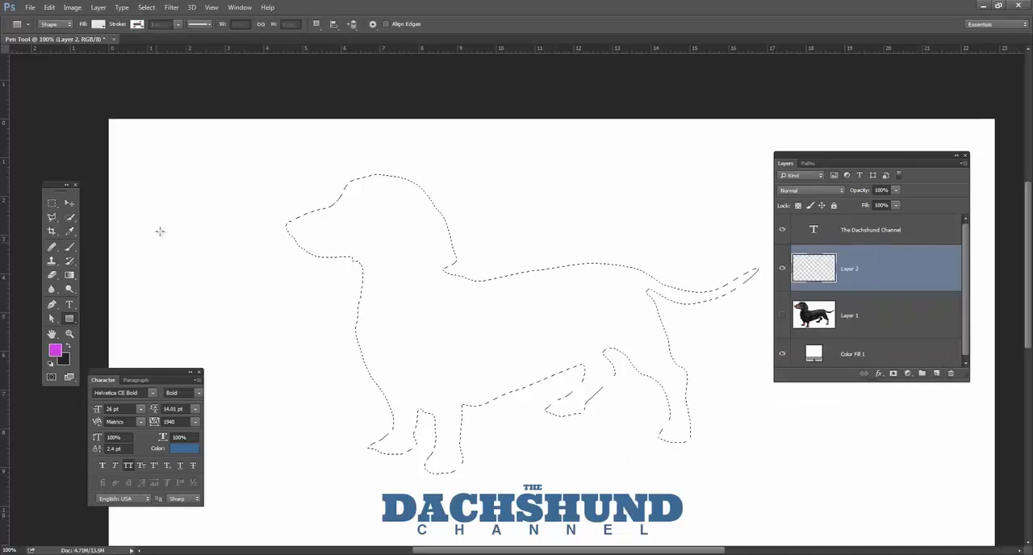
drag(213, 149, 768, 485)
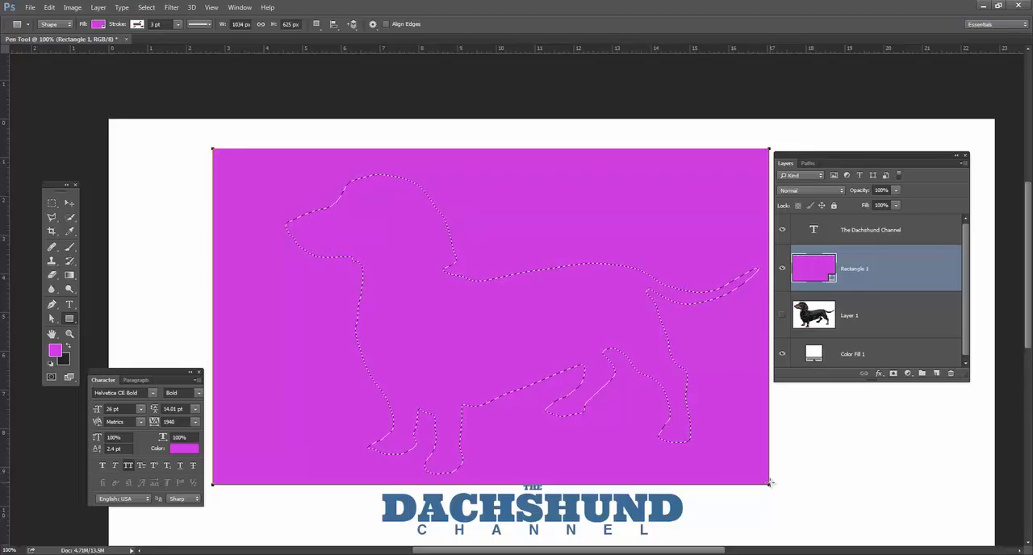
key(ctrl+z)
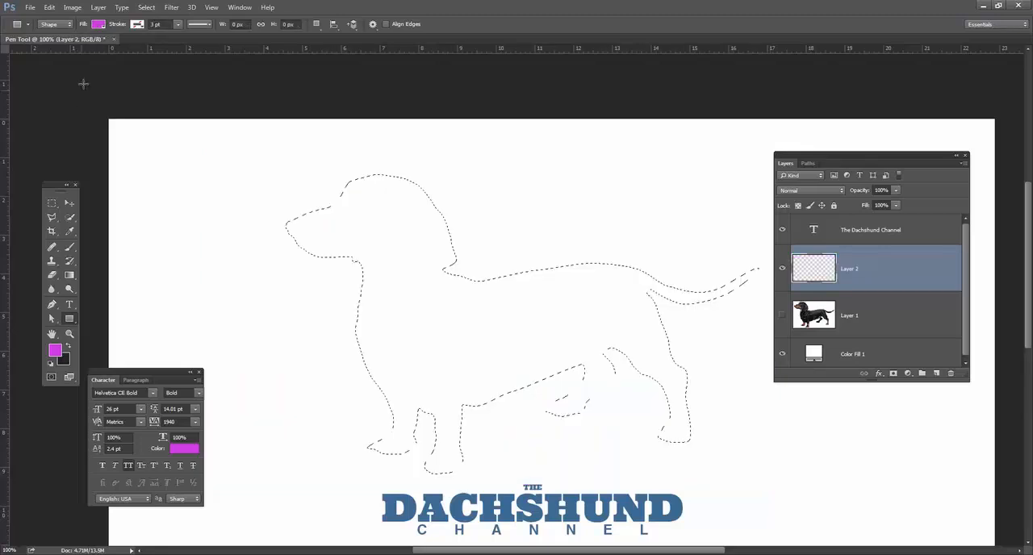
Fill the dog selection on Layer 2 with magenta using a Pixels-mode rectangle, and deselect.
click(55, 24)
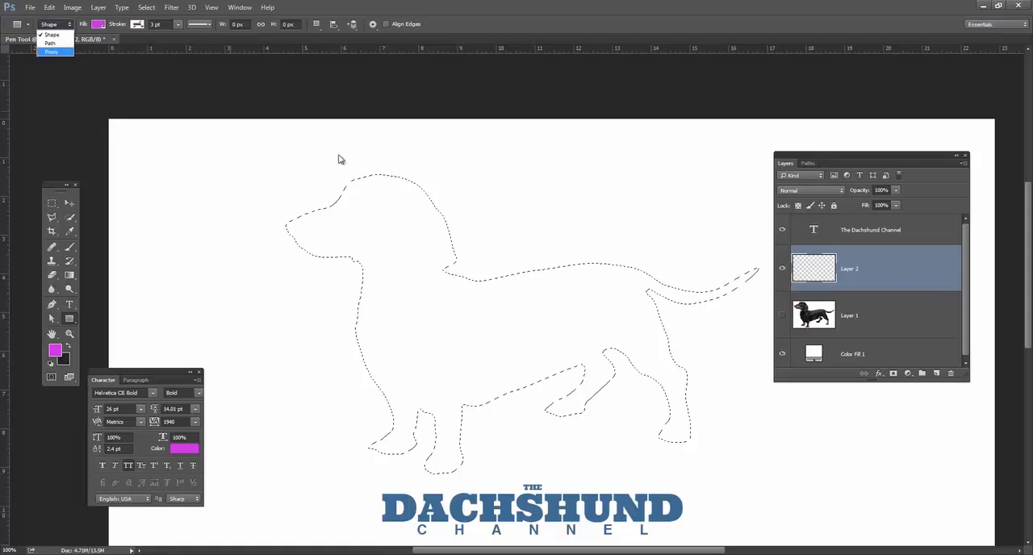
click(53, 53)
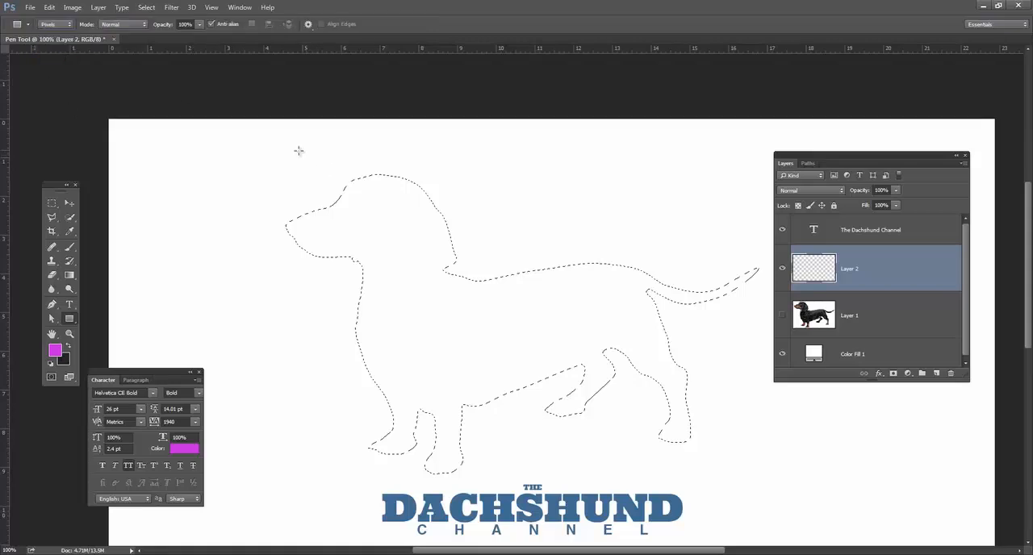
drag(246, 137, 806, 485)
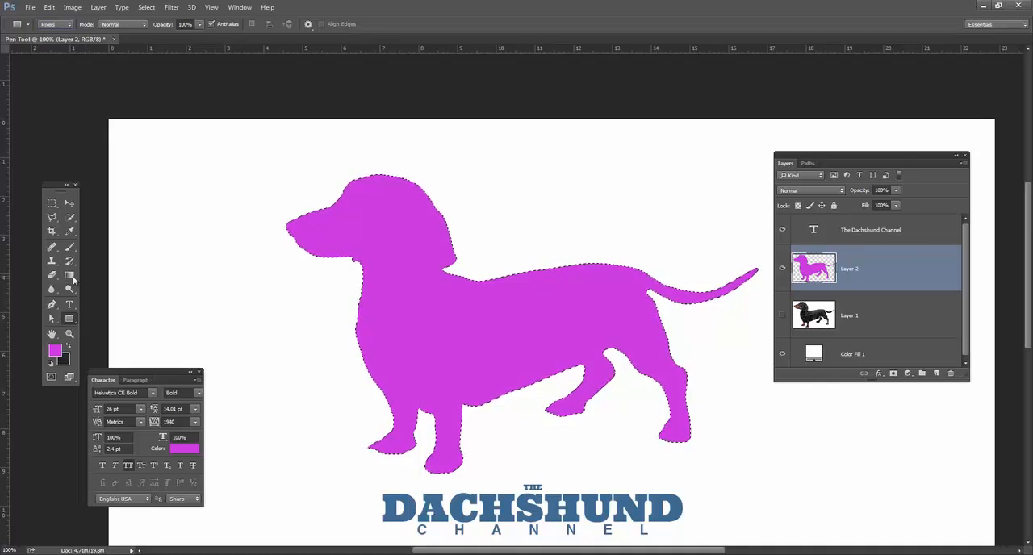
key(ctrl+d)
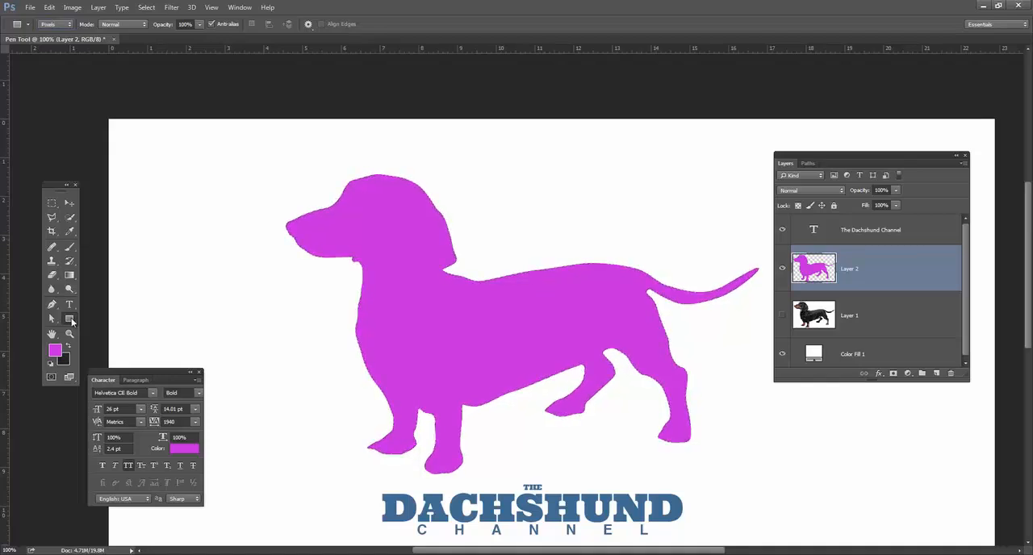
Make a roughly circular elliptical marquee selection in the empty area in front of the dog's head.
right_click(71, 320)
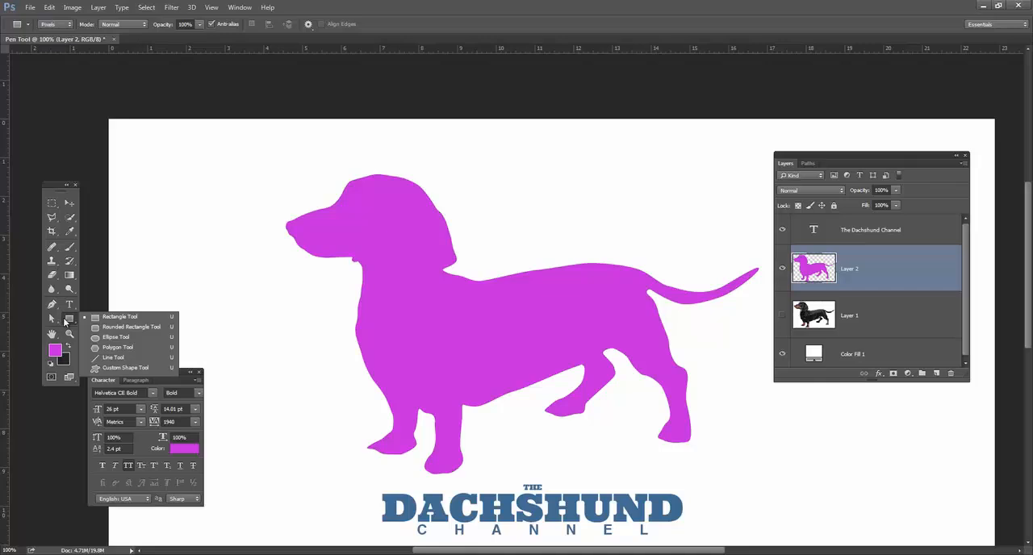
click(52, 202)
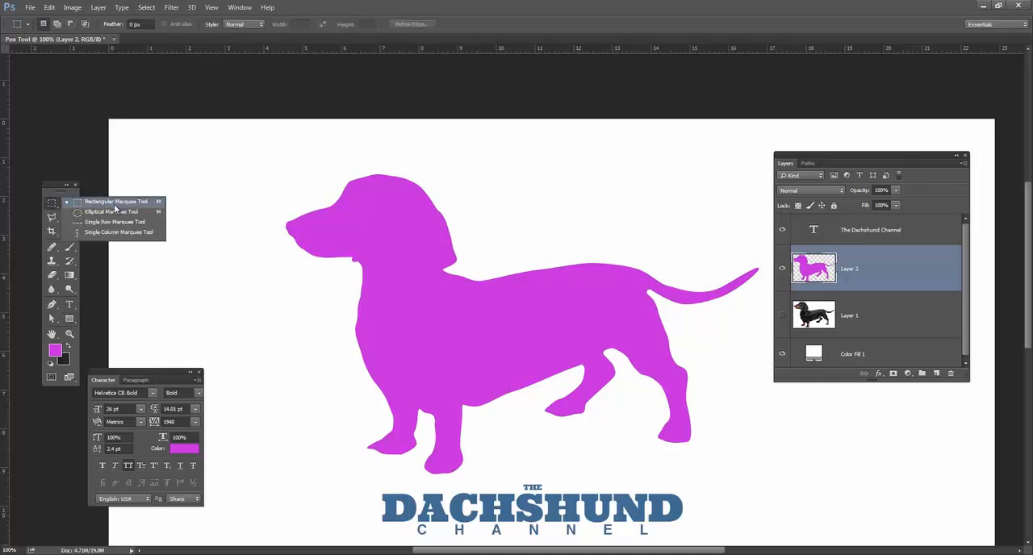
click(114, 212)
drag(174, 164, 252, 244)
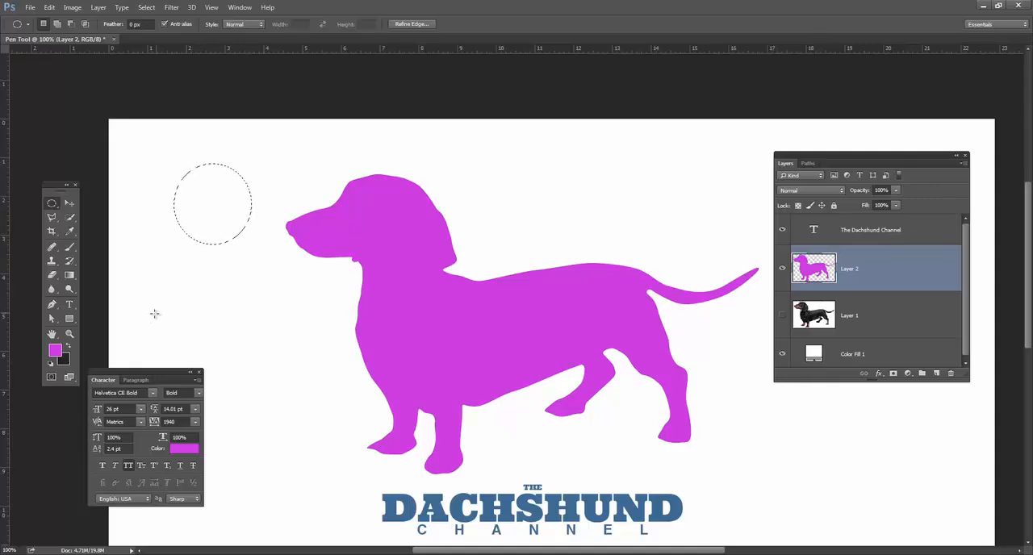
Try drawing a Pixels-mode rectangle partly inside the circular selection, and undo it.
click(70, 321)
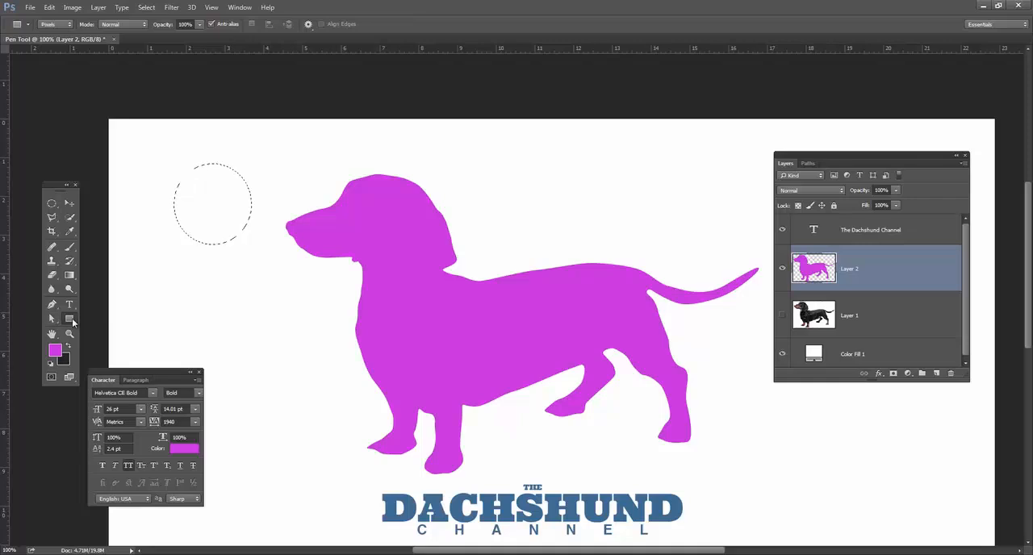
click(69, 319)
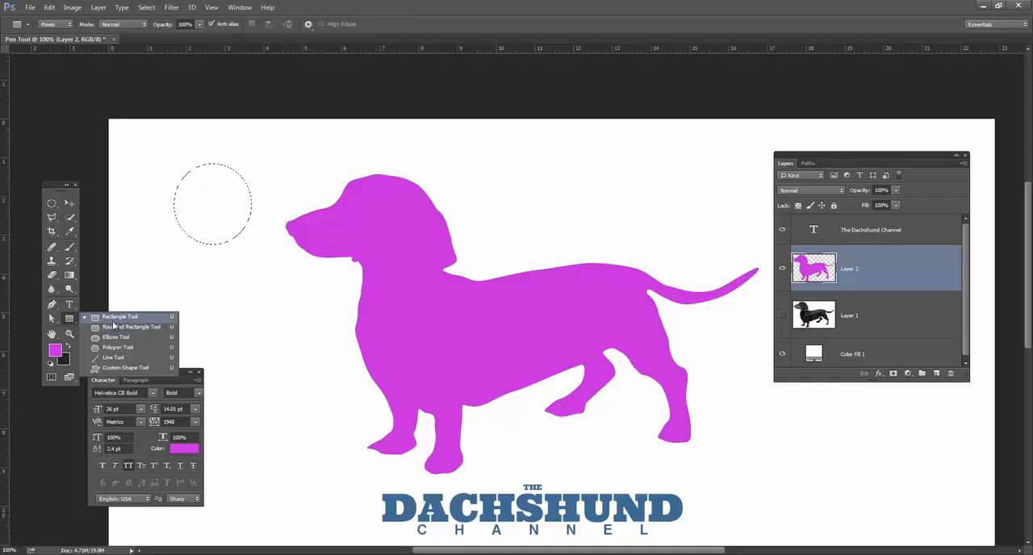
click(114, 320)
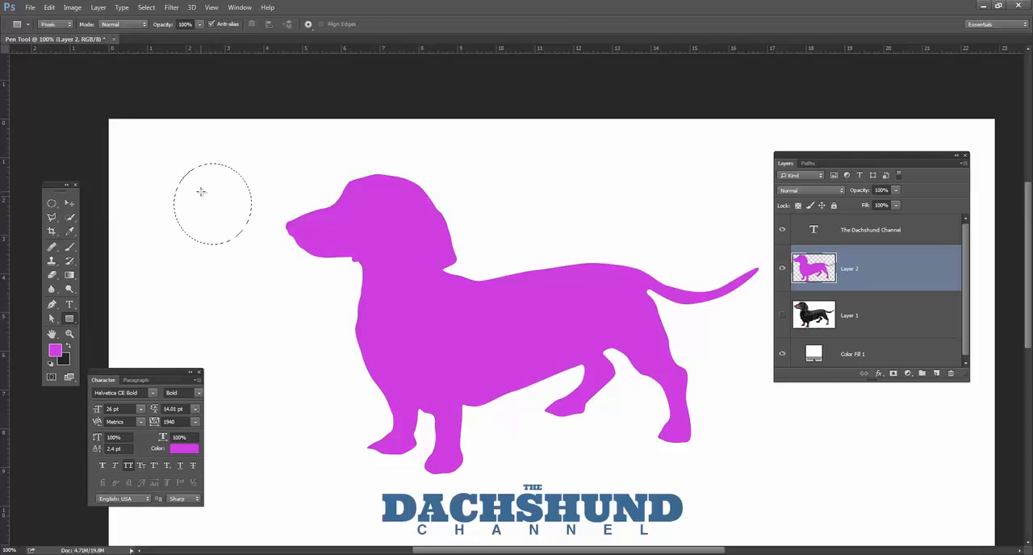
drag(246, 232, 315, 279)
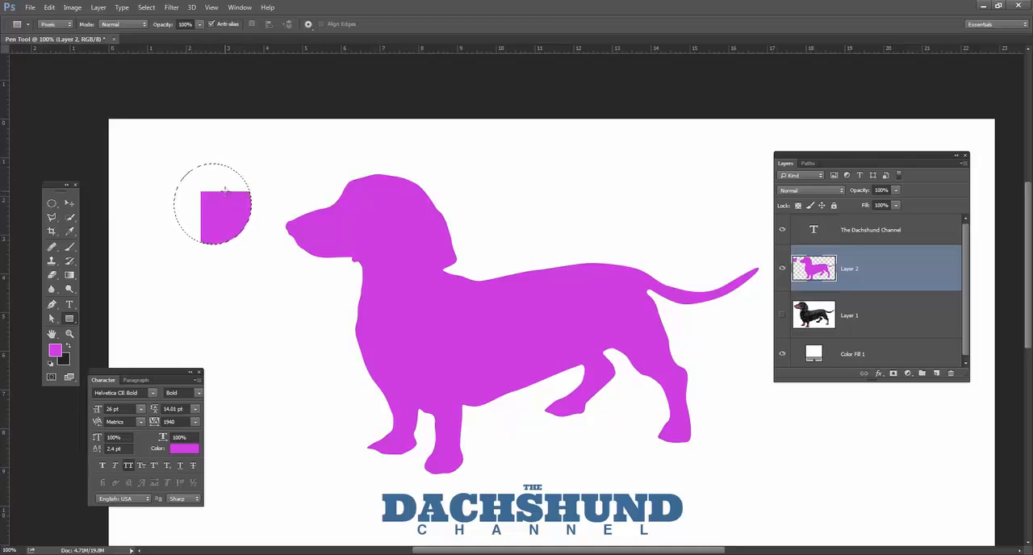
key(ctrl+z)
Choose the Custom Shape tool with the heart shape.
drag(70, 319, 141, 369)
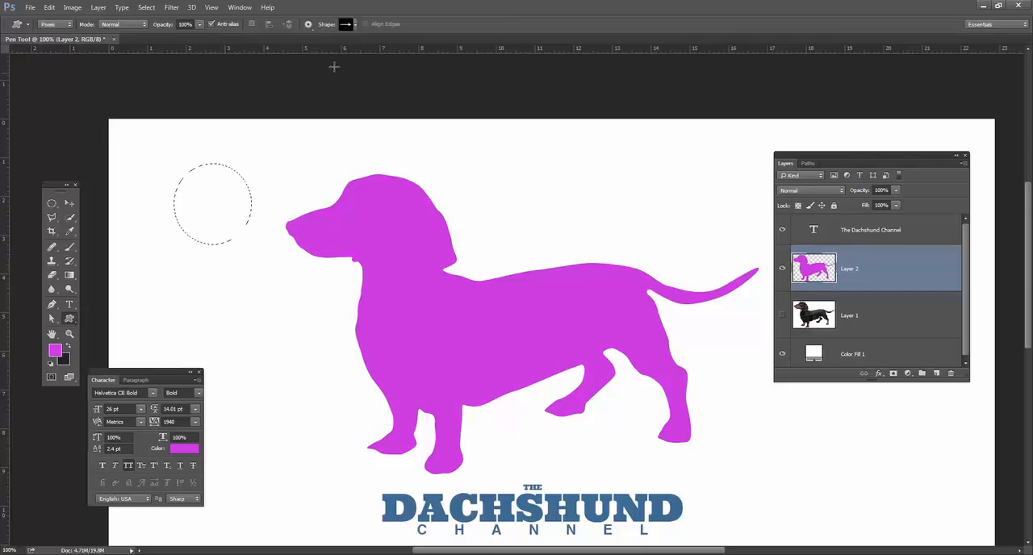
click(353, 25)
click(360, 81)
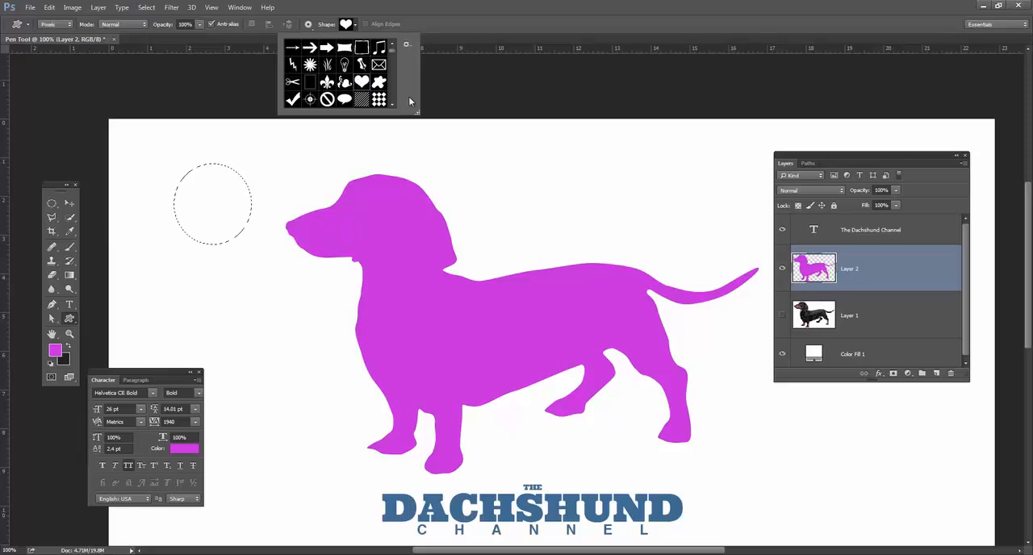
Hide Layer 2 and add a new empty layer above it.
click(787, 274)
click(785, 272)
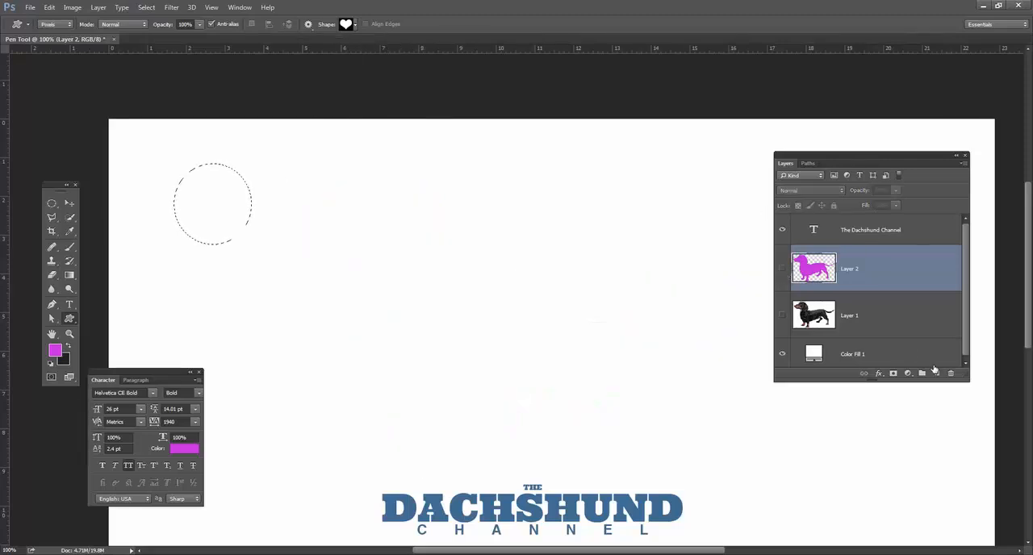
click(936, 373)
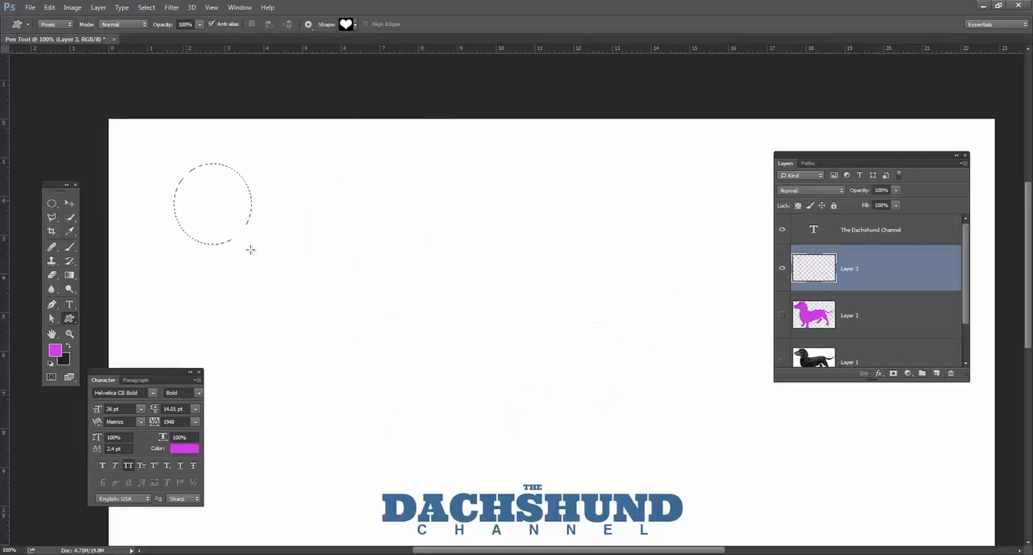
Try drawing Pixels-mode hearts entirely outside the circular selection.
drag(369, 170, 475, 247)
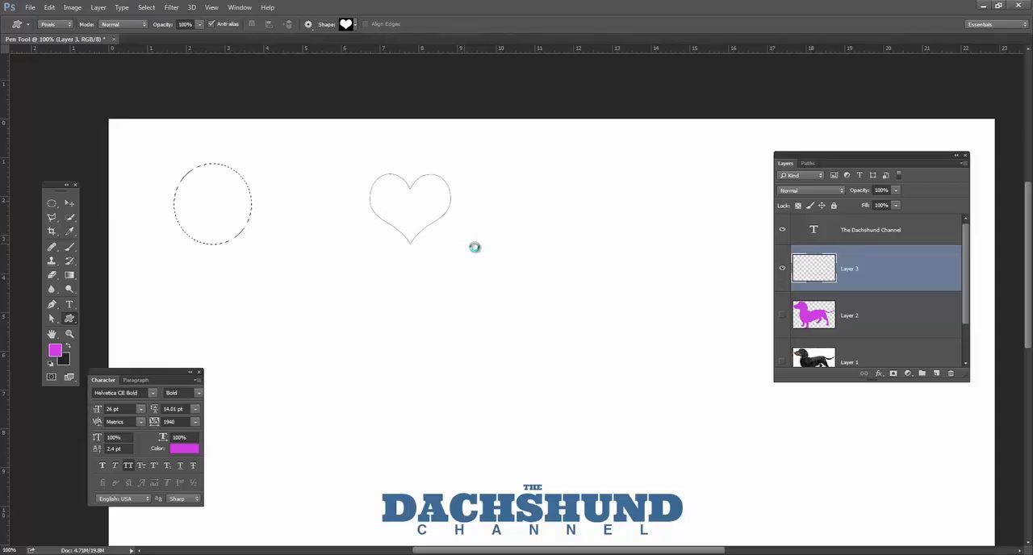
click(531, 221)
drag(315, 250, 430, 339)
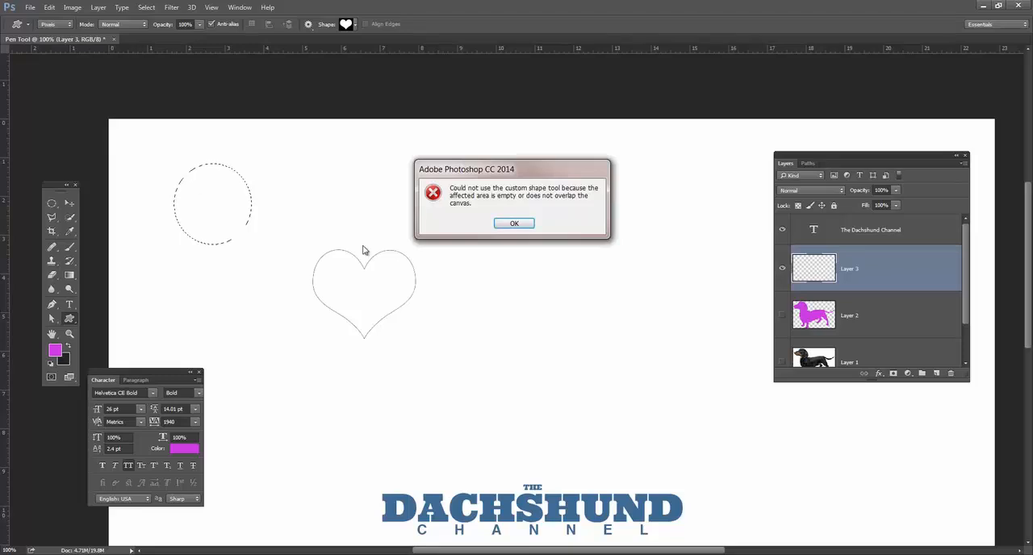
click(516, 224)
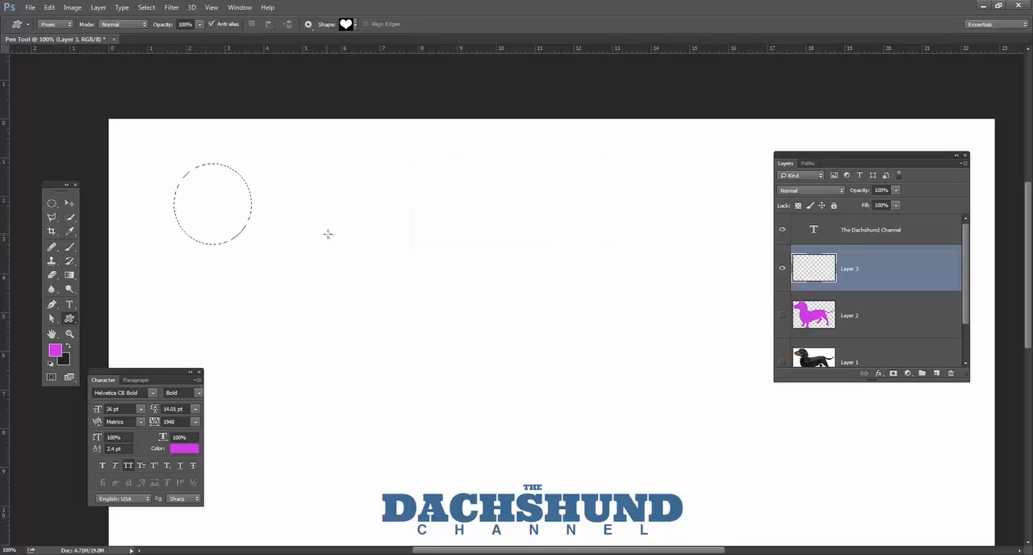
Try drawing magenta hearts that partly overlap the circular selection on Layer 3, and undo them.
drag(286, 261, 307, 273)
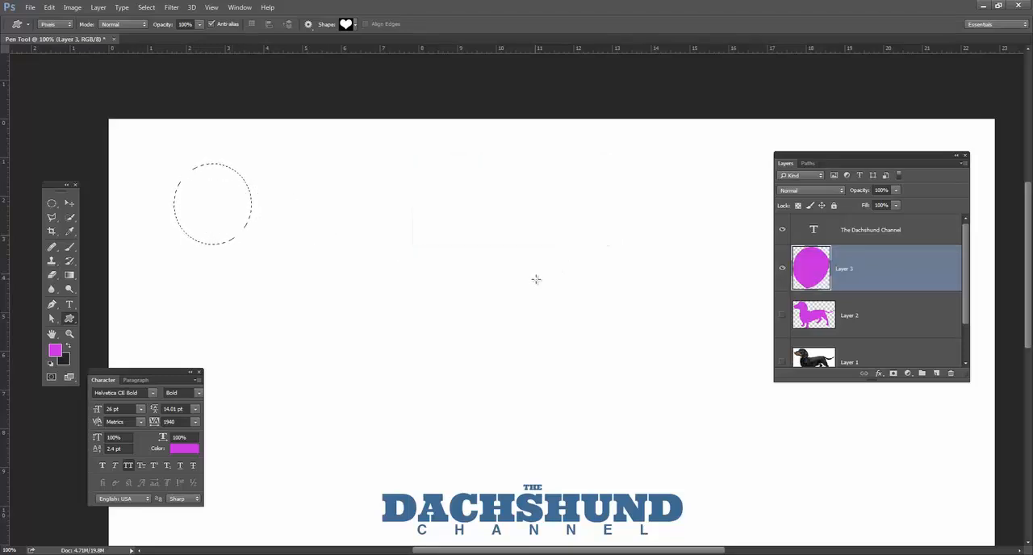
key(ctrl+z)
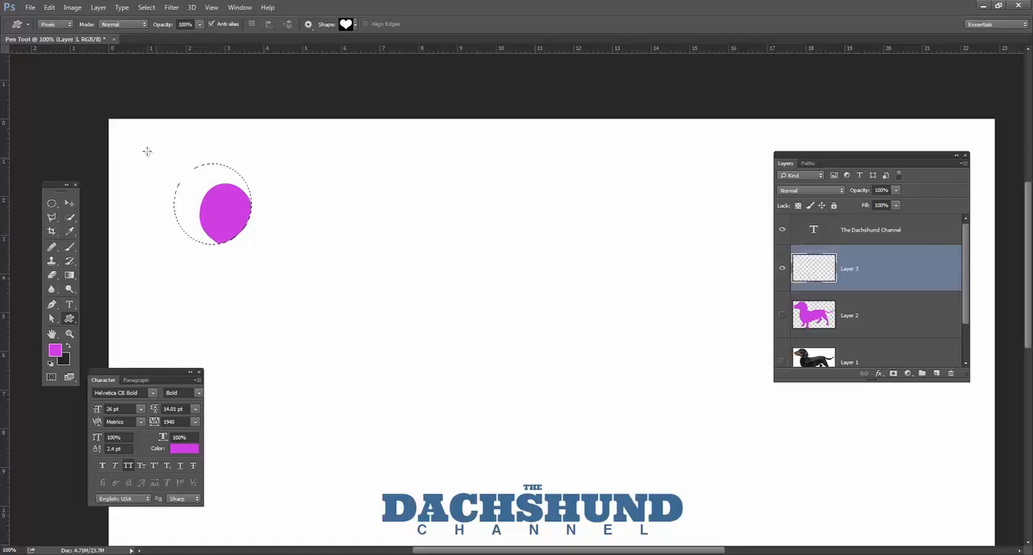
click(297, 215)
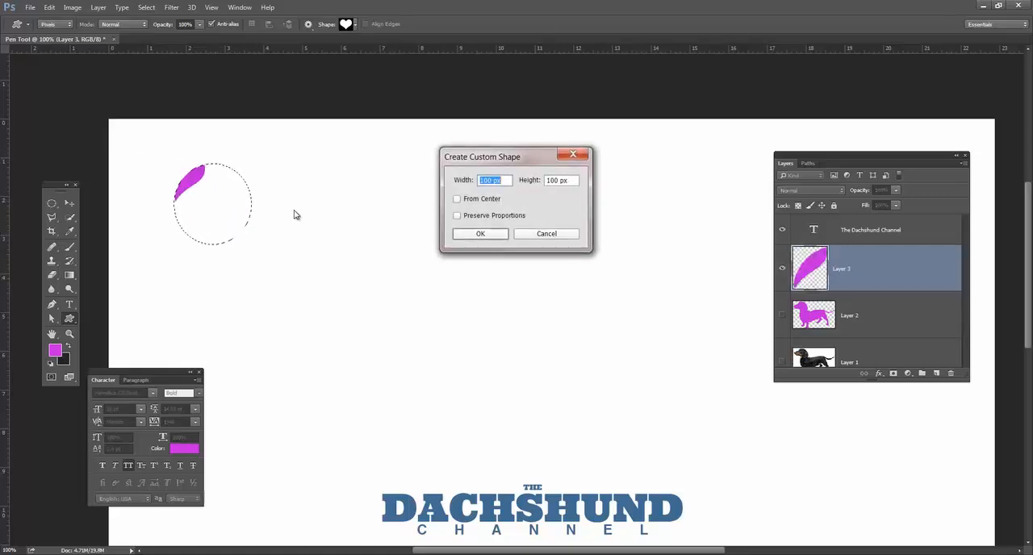
key(Return)
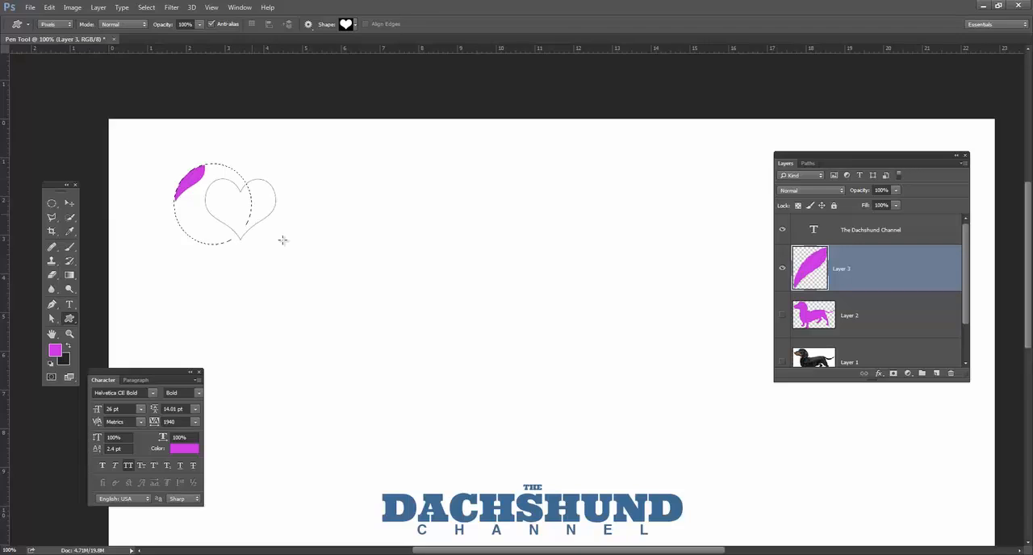
drag(282, 240, 283, 240)
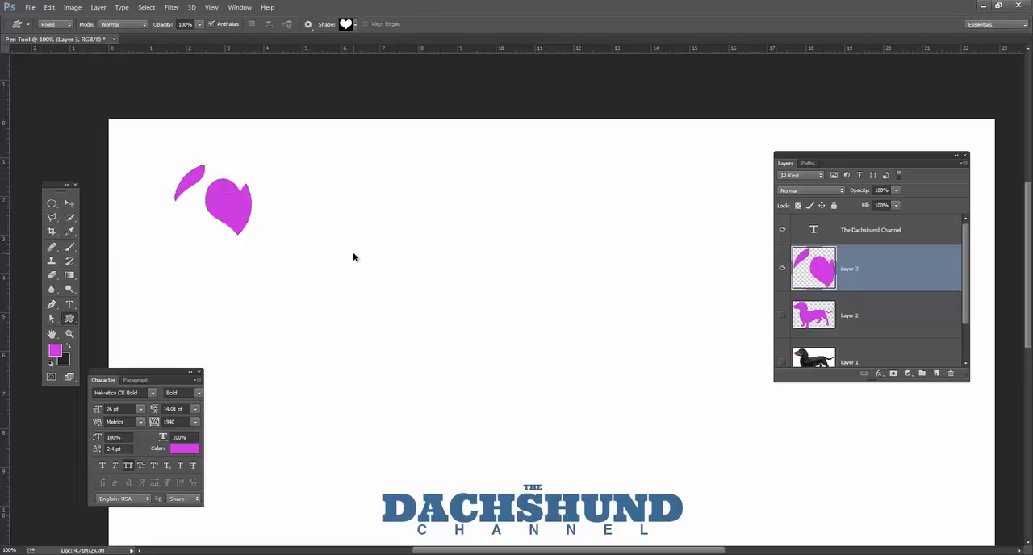
key(ctrl+z)
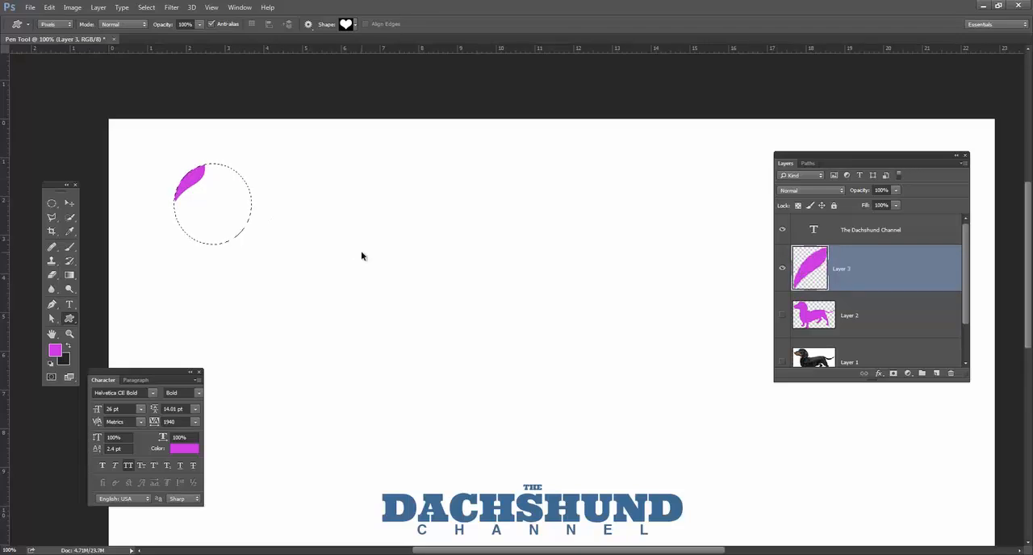
key(ctrl+alt+z)
key(ctrl+alt+z)
Delete Layer 3 and Layer 2, and display the list of saved paths.
drag(832, 269, 951, 371)
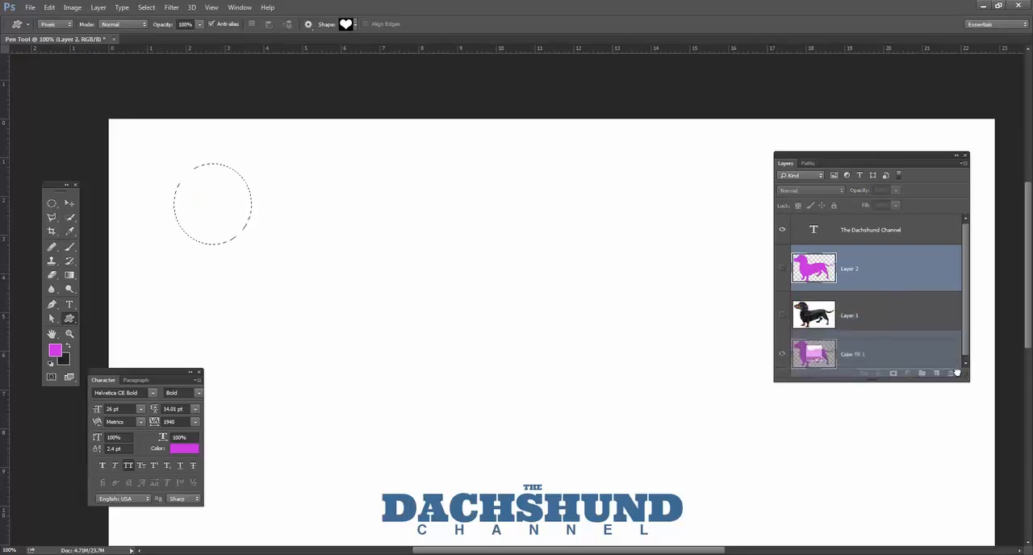
click(808, 163)
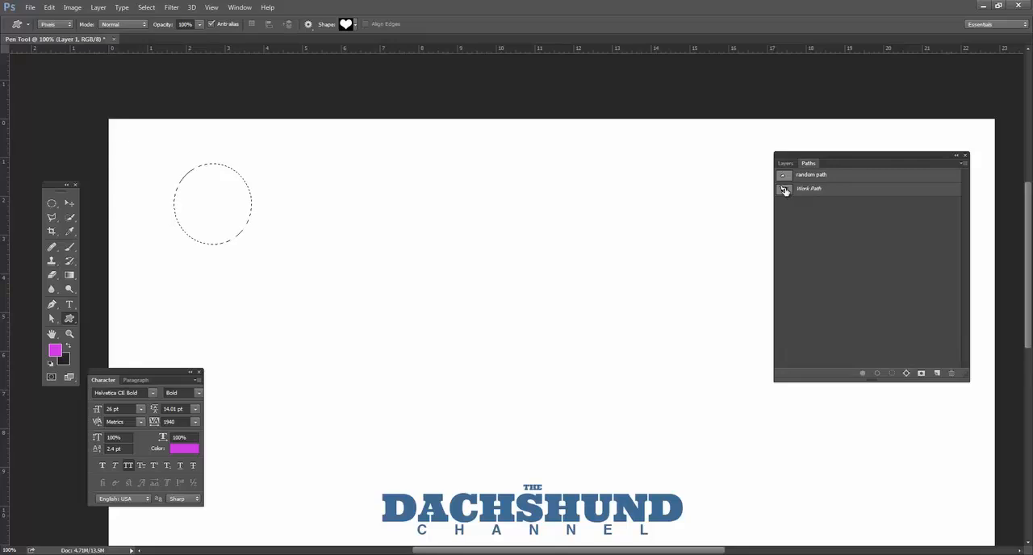
Load the dachshund Work Path as a selection and add a new empty layer above Layer 1.
ctrl+click(784, 190)
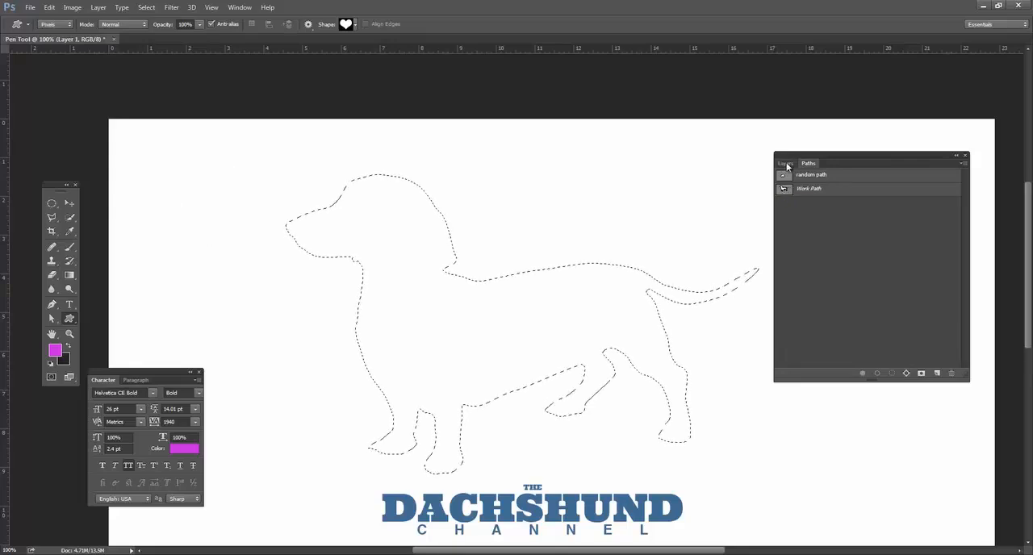
click(785, 164)
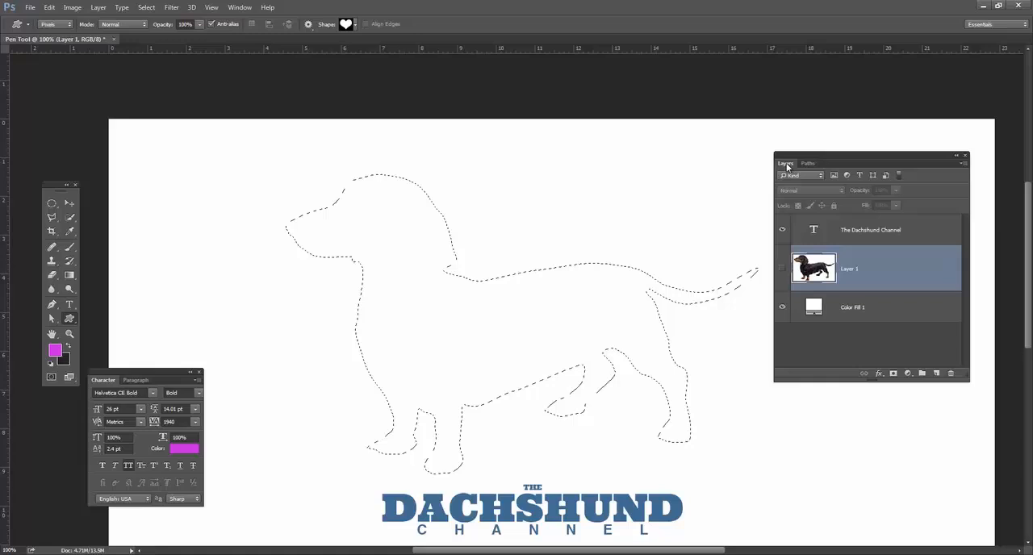
click(939, 374)
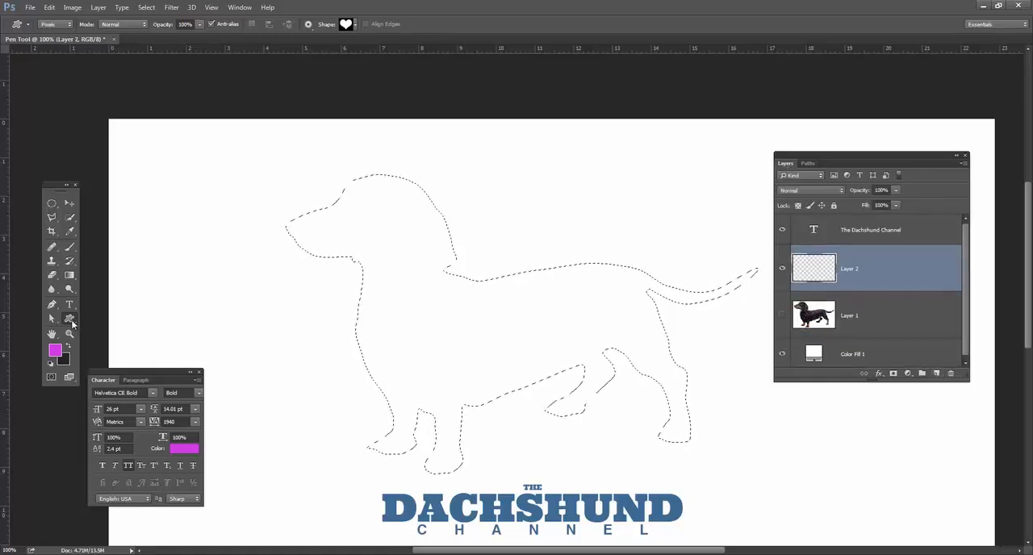
Try drawing a Pixels-mode rectangle with the Rectangle tool entirely outside the dachshund selection.
click(70, 320)
click(105, 319)
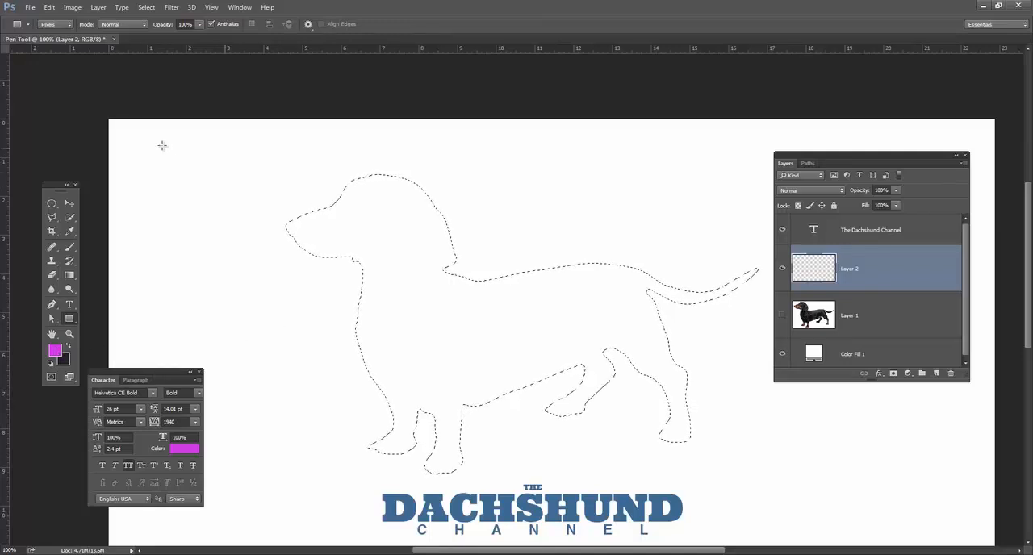
drag(153, 144, 240, 203)
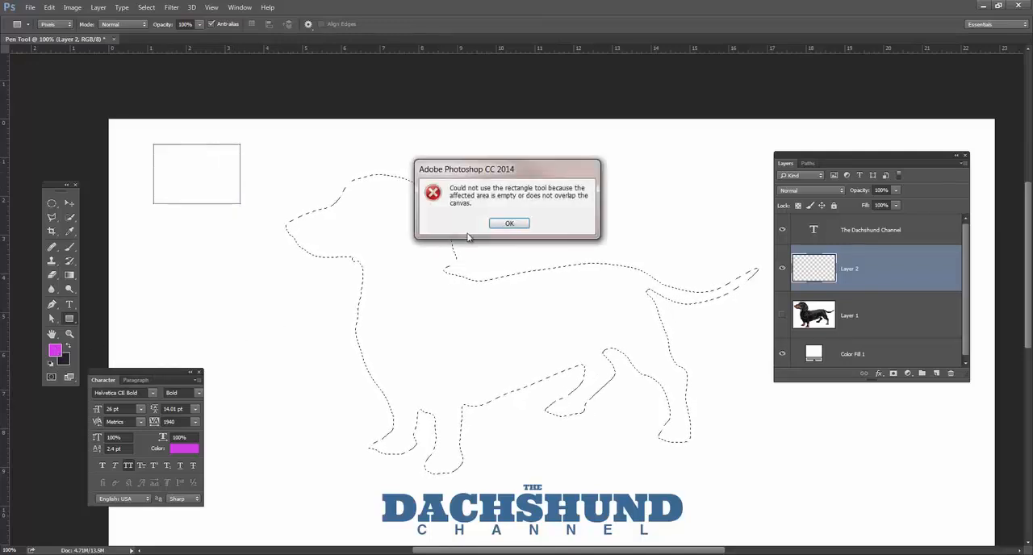
click(518, 228)
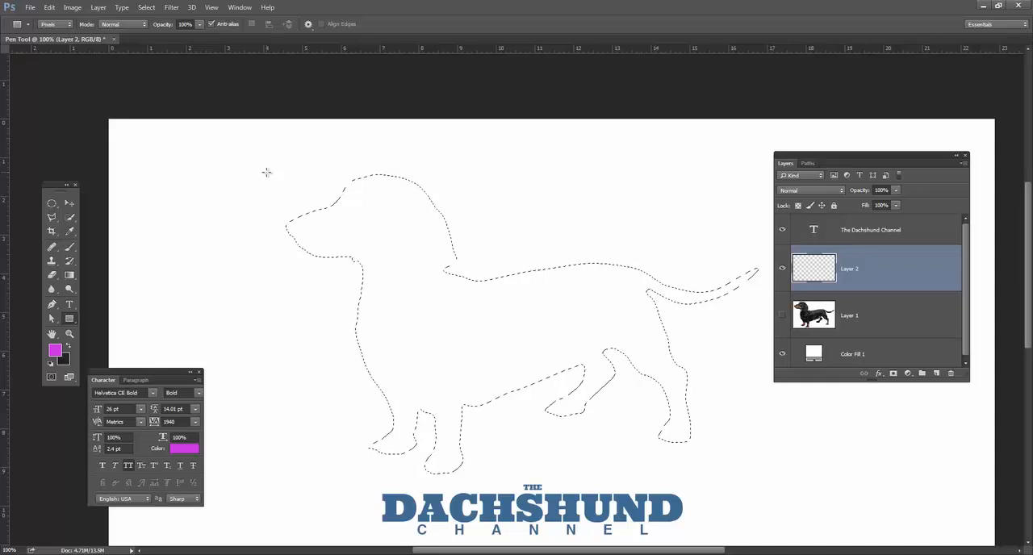
Draw magenta rectangles across parts of the dachshund selection, cover the whole dog with one large rectangle, and deselect.
drag(414, 191, 470, 202)
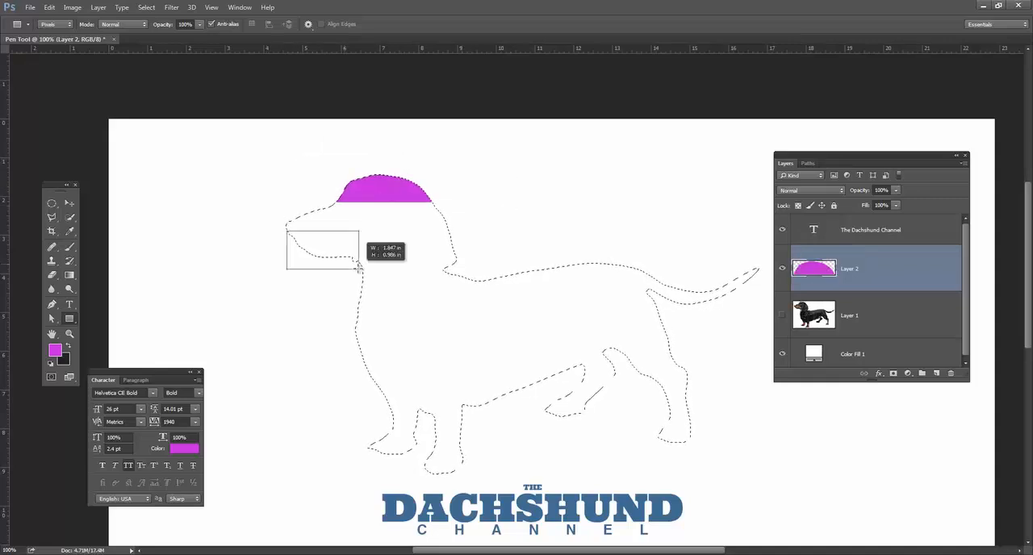
drag(359, 266, 360, 268)
drag(539, 437, 493, 346)
drag(560, 218, 623, 313)
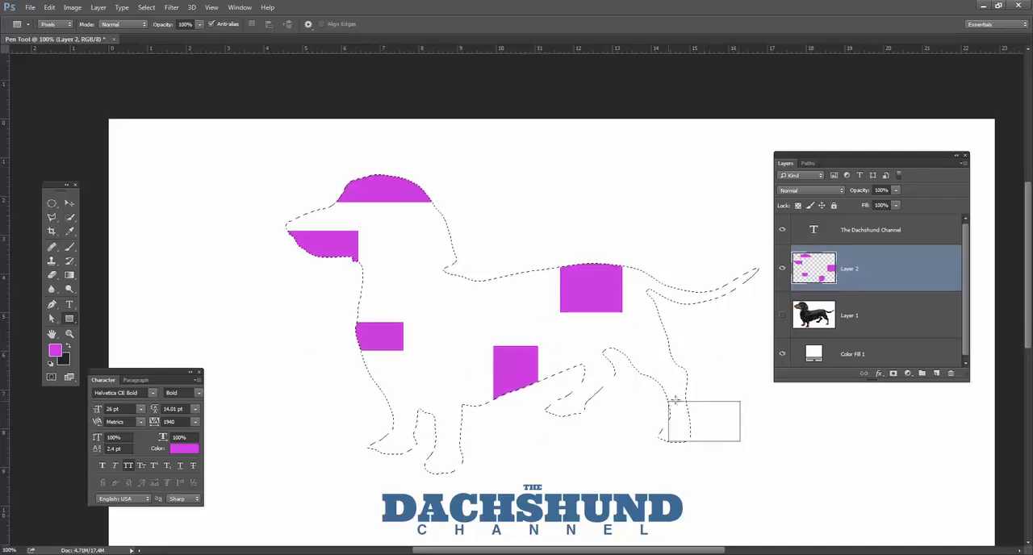
drag(676, 400, 670, 401)
drag(755, 356, 687, 225)
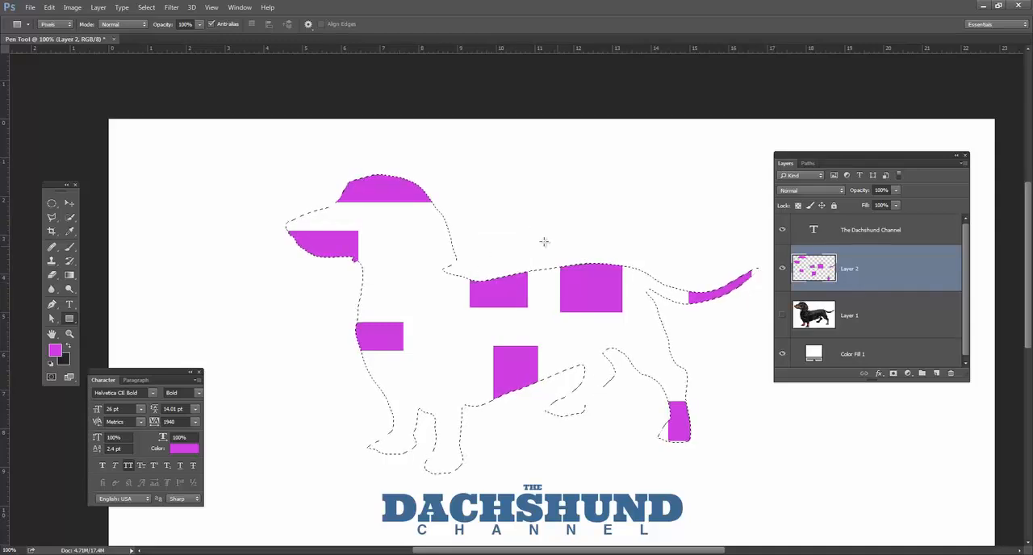
drag(219, 139, 875, 461)
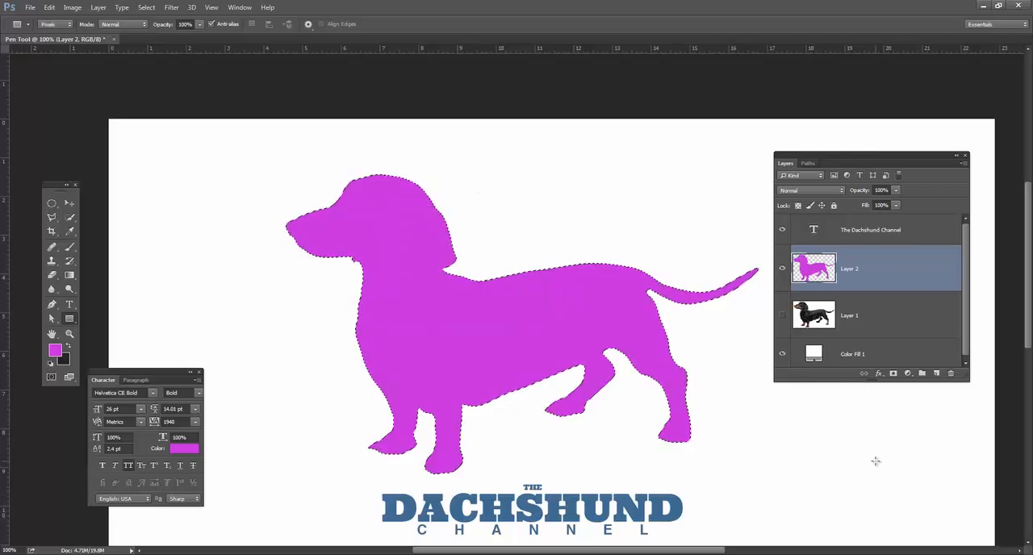
key(ctrl+d)
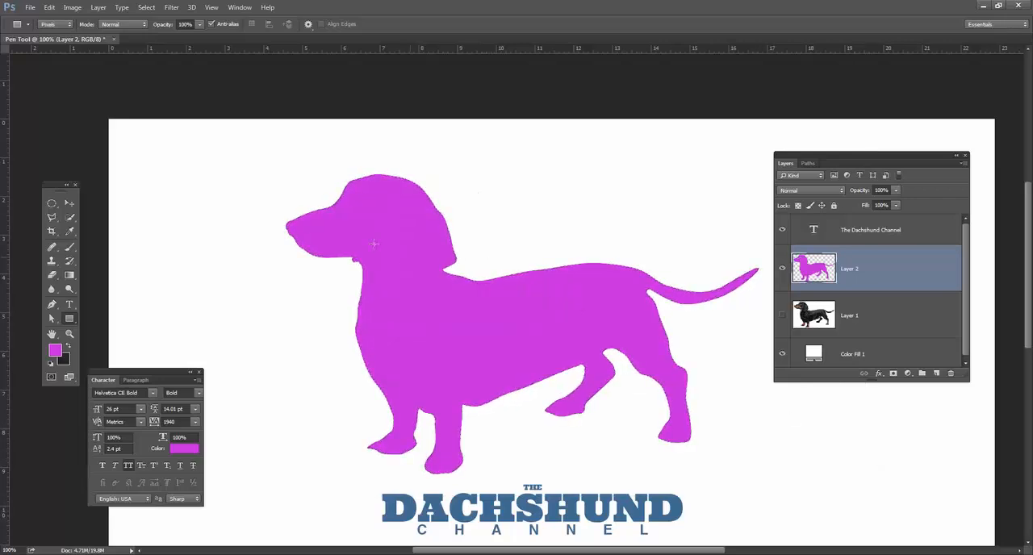
Scale the magenta pixel silhouette down and back up with Free Transform, and delete Layer 2.
click(70, 204)
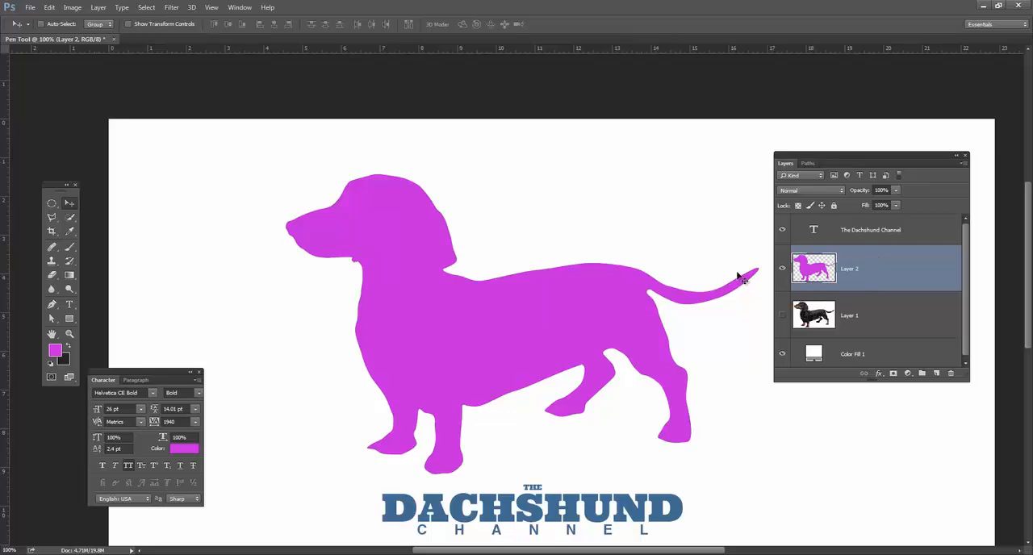
key(ctrl+t)
mouse_move(750, 184)
mouse_down()
mouse_move(533, 320)
mouse_move(736, 189)
mouse_up()
key(Return)
key(ctrl+t)
key(Return)
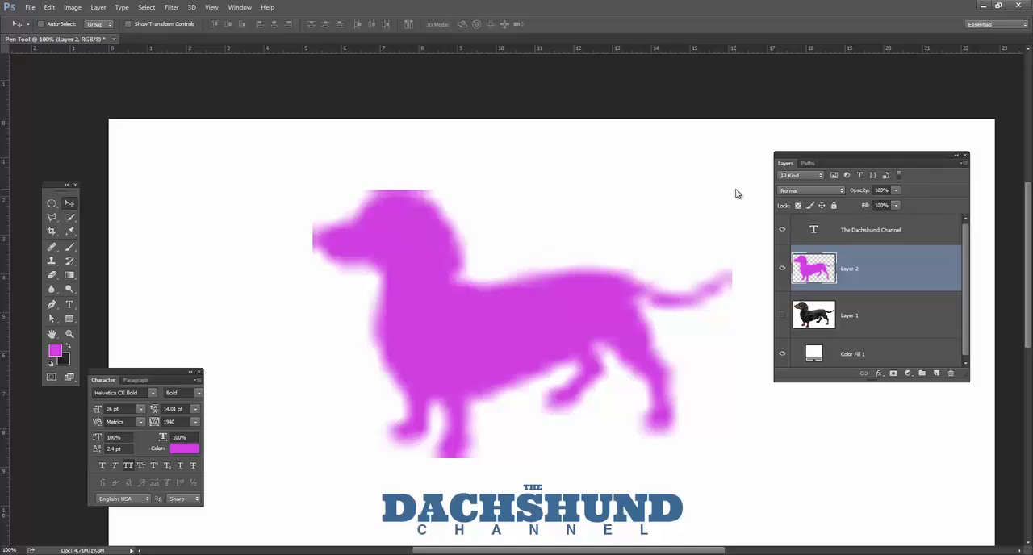
drag(888, 274, 951, 374)
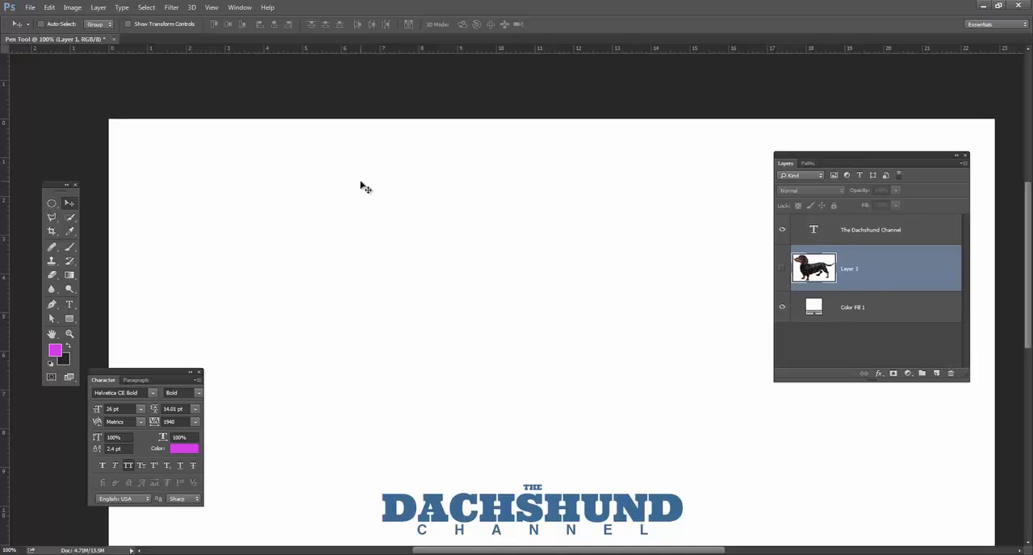
Activate the dachshund Work Path and create a Solid Color fill layer from it in magenta c524dd.
click(809, 164)
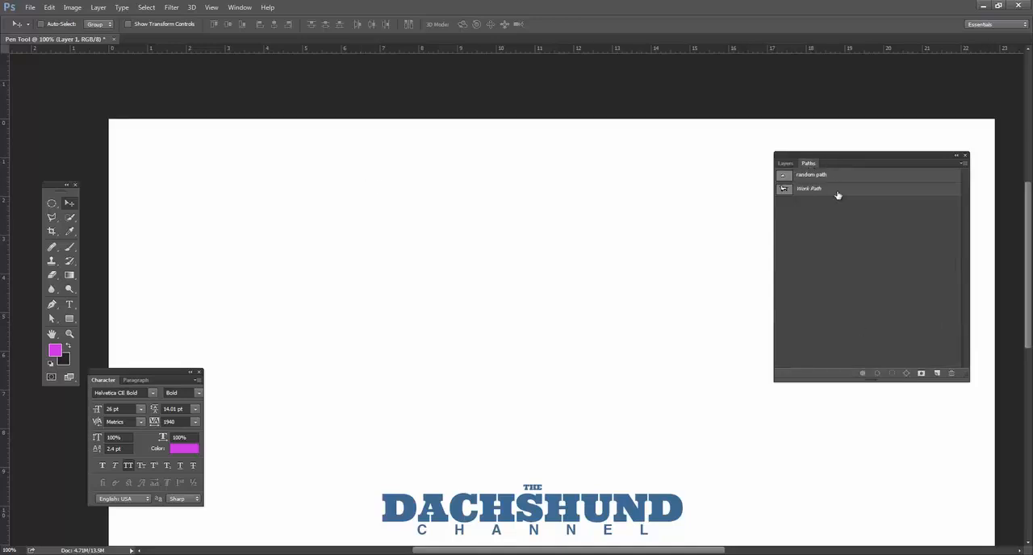
click(786, 191)
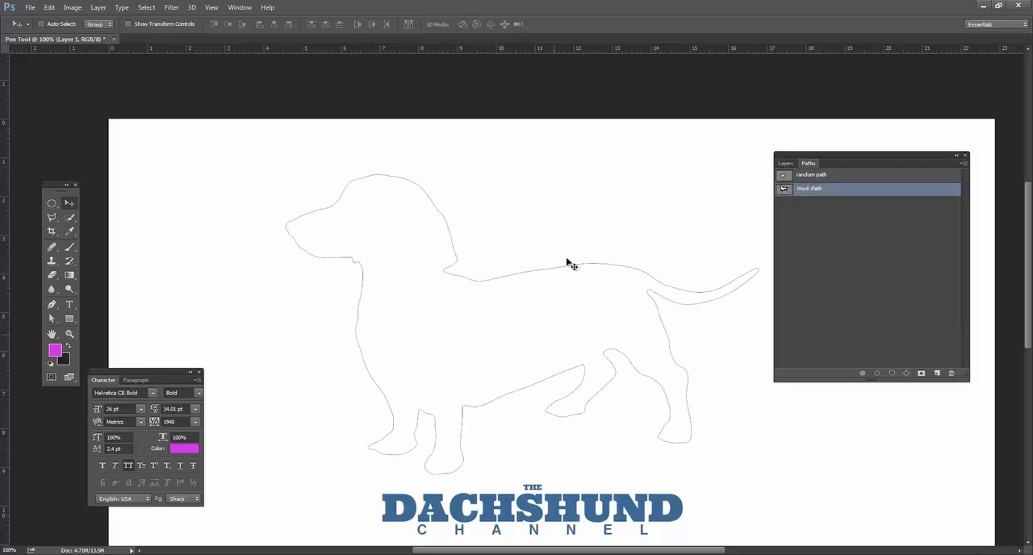
click(783, 164)
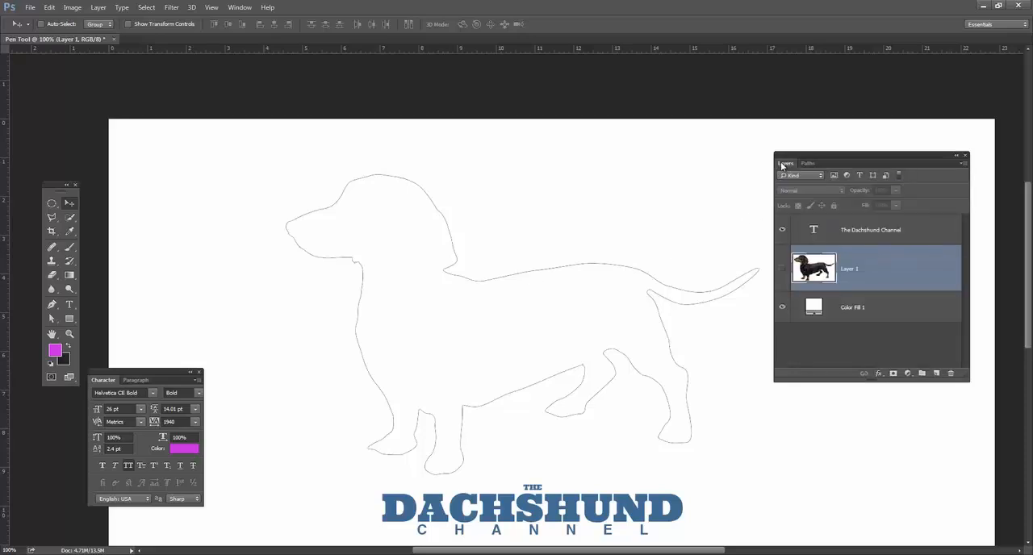
click(908, 374)
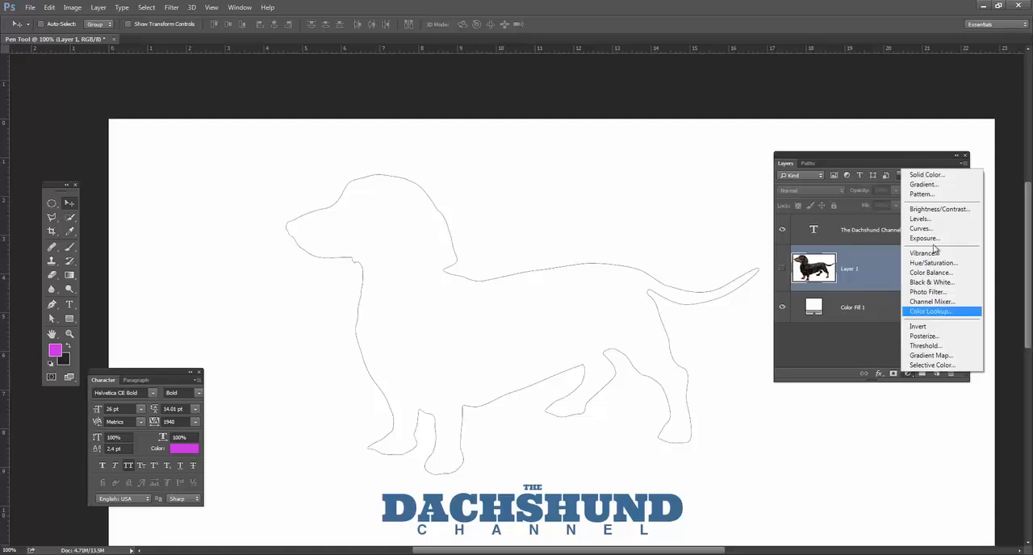
click(939, 177)
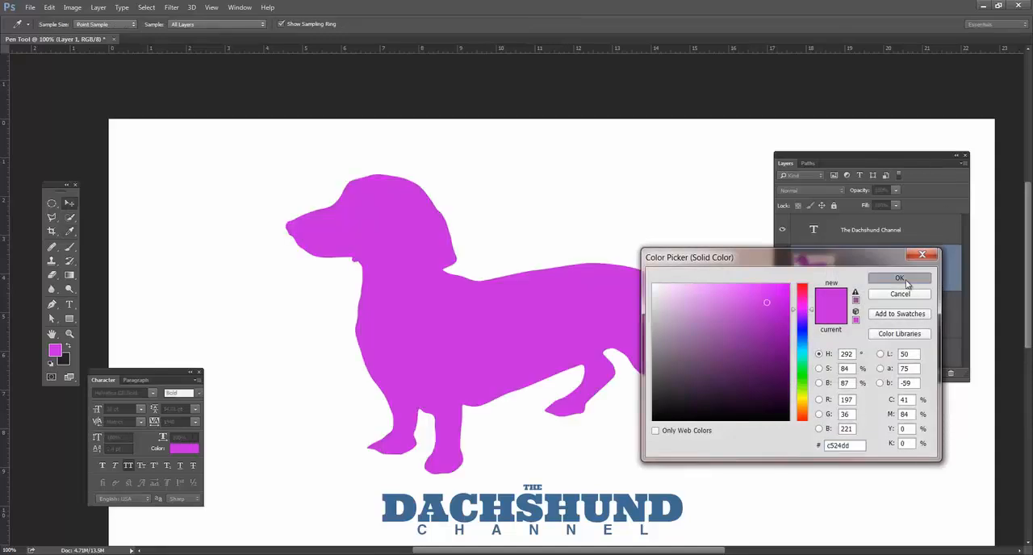
click(901, 279)
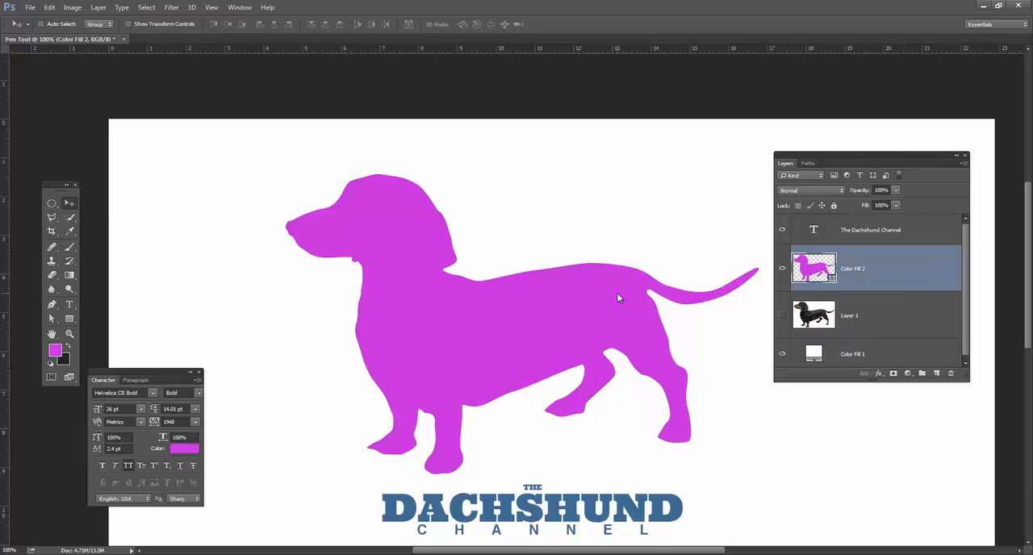
Distort the magenta dachshund shape by moving anchor points on its head, muzzle, back, belly and legs with the Direct Selection tool.
click(51, 320)
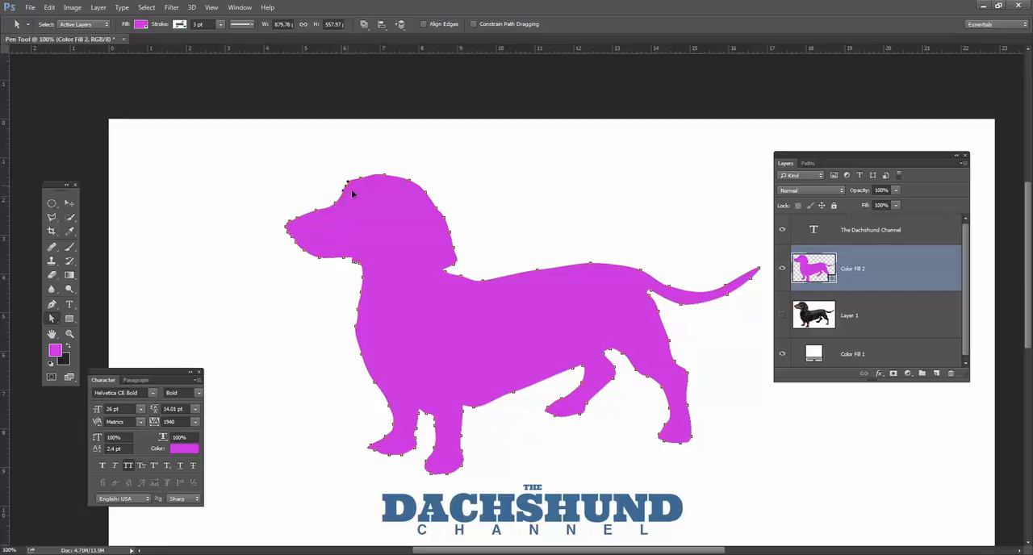
drag(387, 227, 389, 230)
drag(410, 185, 426, 230)
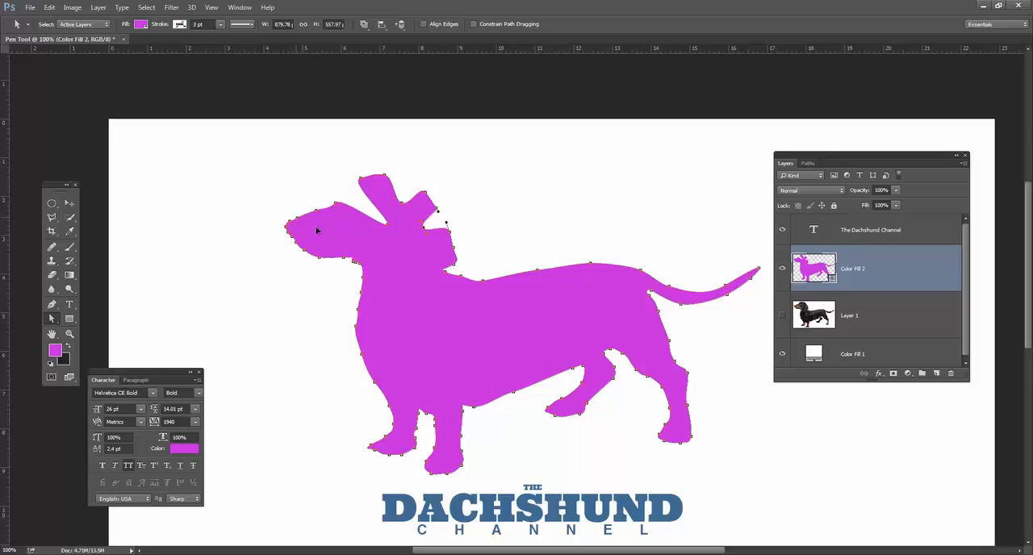
drag(318, 227, 319, 227)
drag(484, 285, 482, 302)
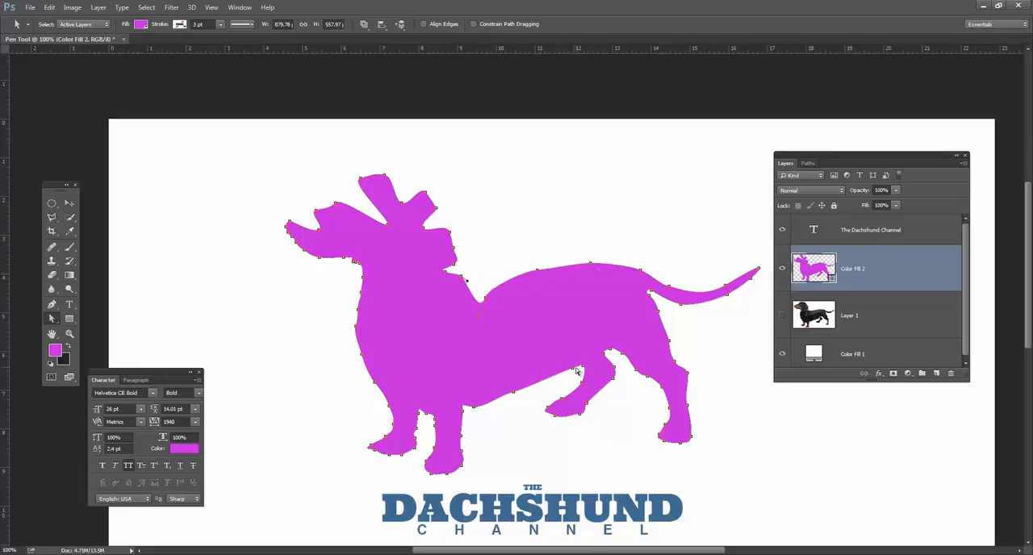
drag(560, 351, 557, 348)
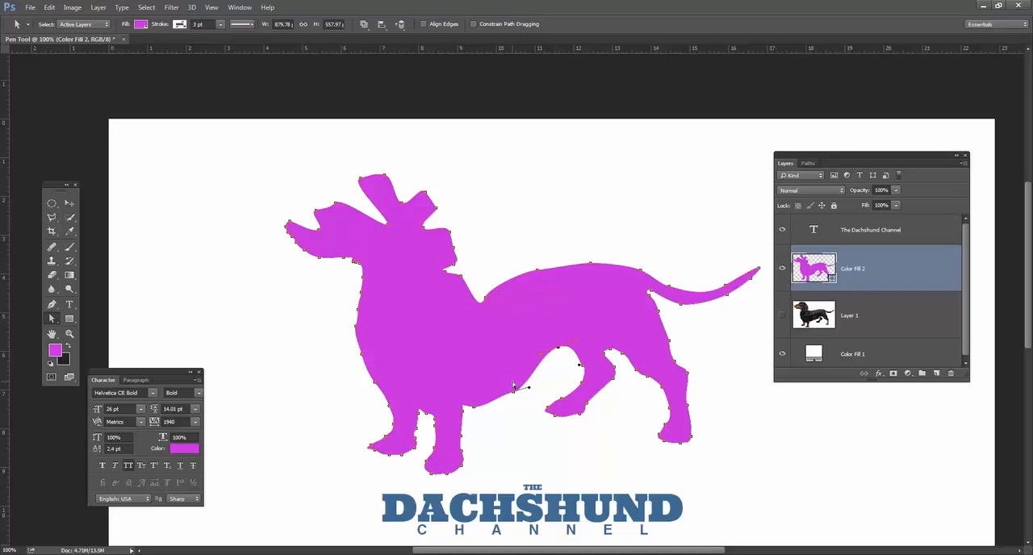
drag(427, 410, 433, 394)
click(720, 339)
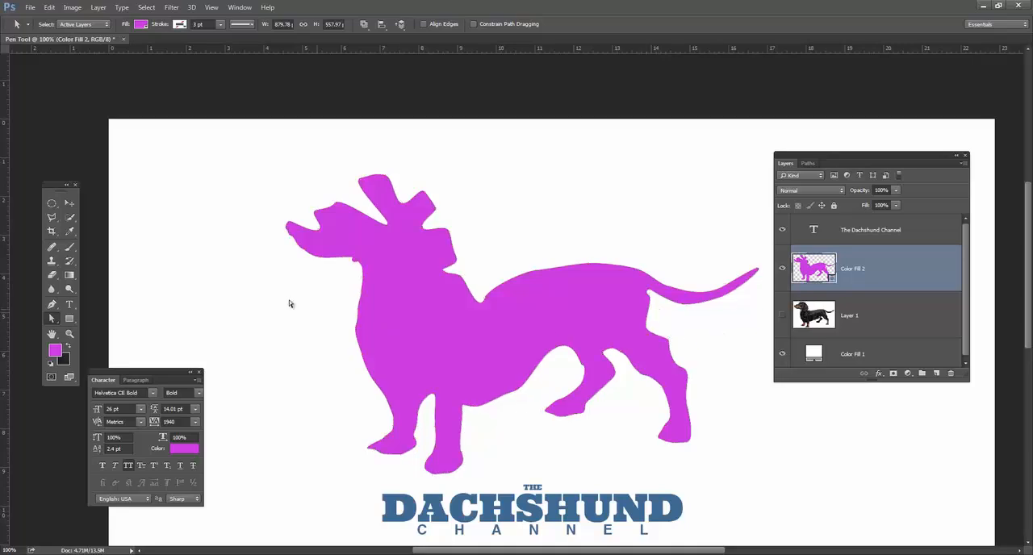
Scale the magenta dachshund shape down with Free Transform and place it just above the Dachshund Channel text.
click(69, 203)
drag(289, 265, 284, 193)
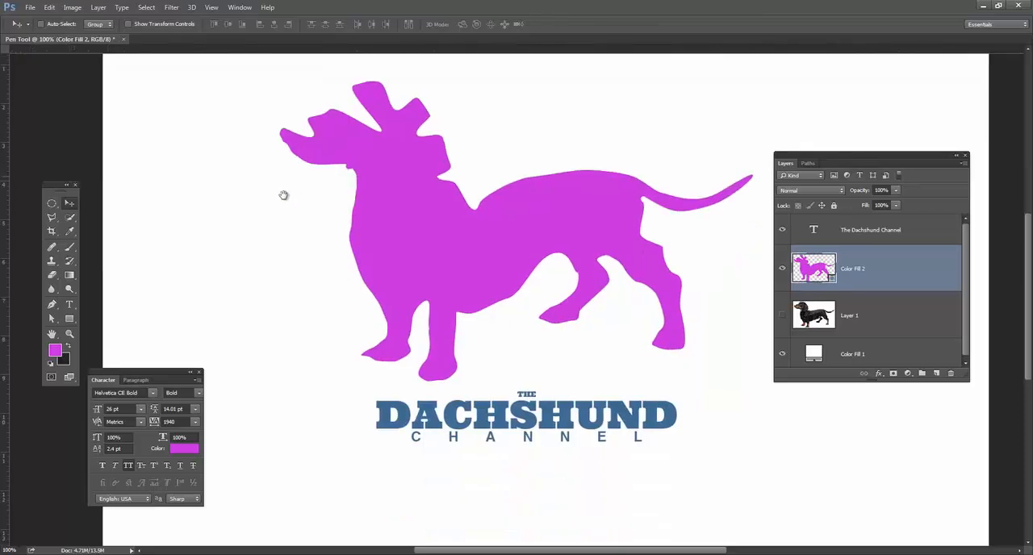
drag(396, 190, 398, 200)
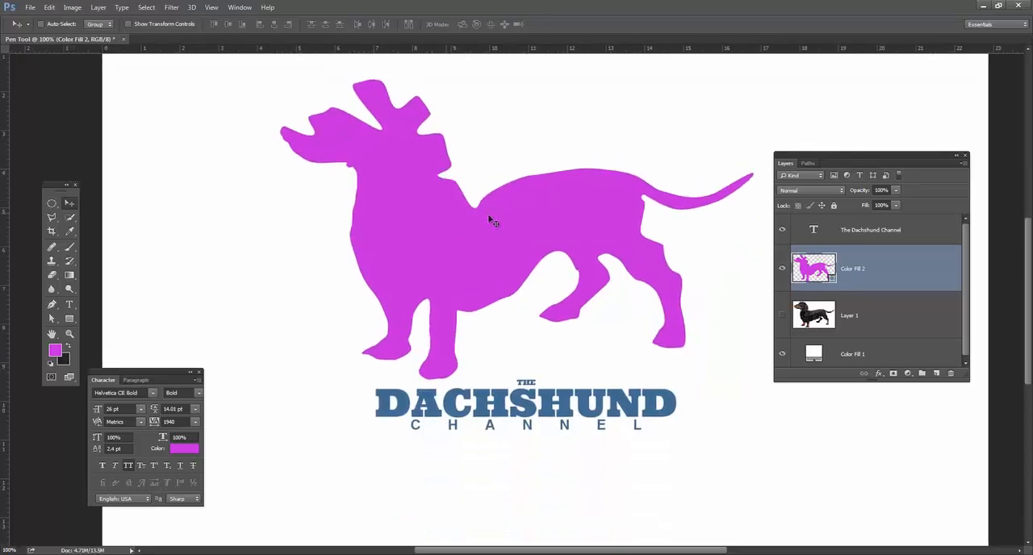
key(ctrl+t)
drag(753, 81, 690, 109)
key(Return)
drag(589, 216, 592, 256)
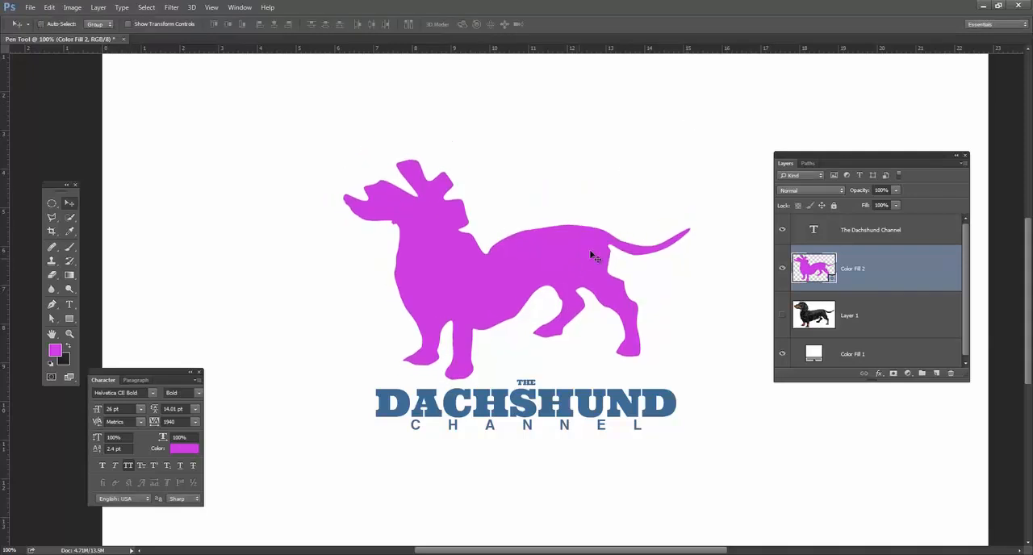
Recolour the dachshund fill layer with the blue sampled from the text, and shift the shape slightly to the right.
double_click(824, 271)
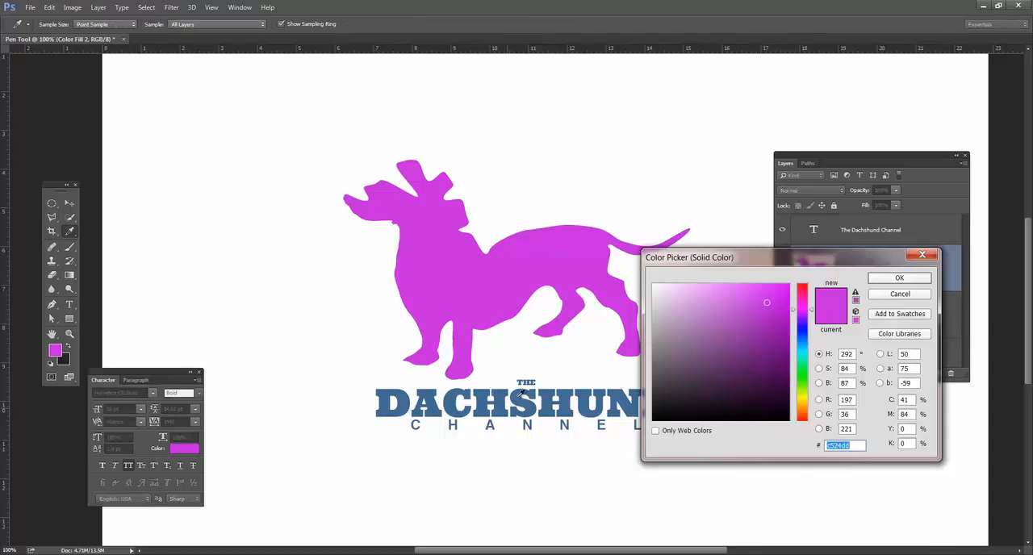
click(523, 397)
click(892, 278)
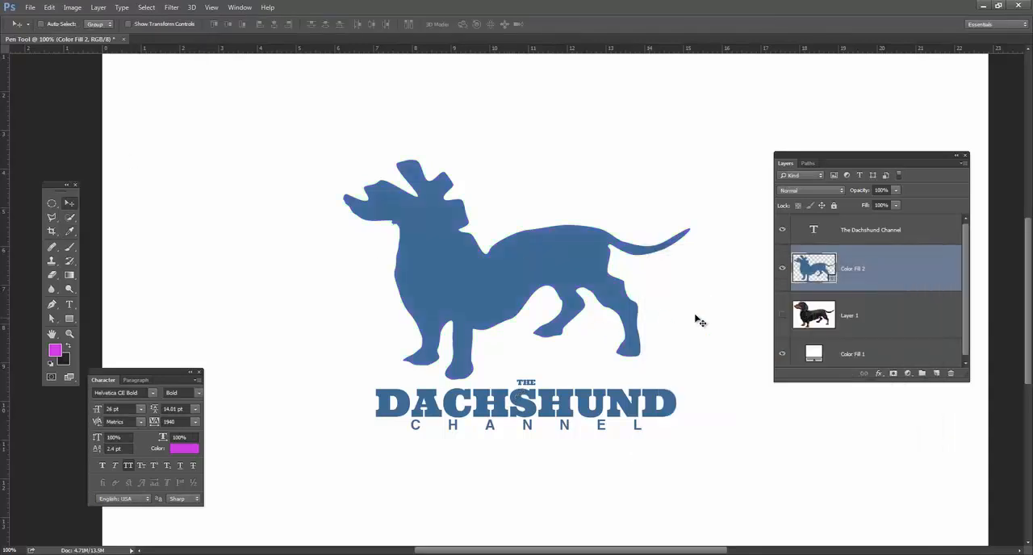
mouse_move(601, 270)
mouse_down()
mouse_move(610, 250)
mouse_move(609, 263)
mouse_up()
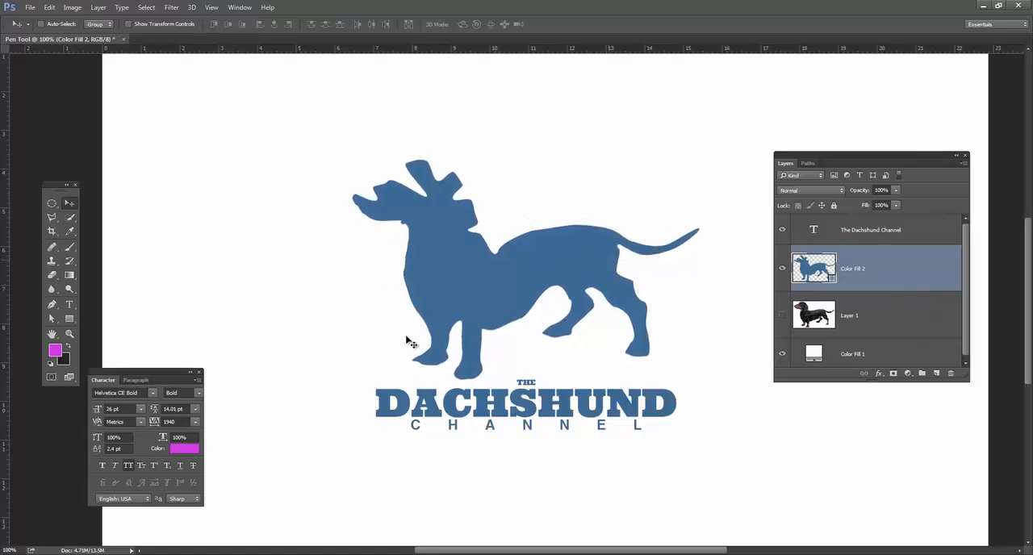
Left-align the word THE in the Dachshund Channel text.
click(70, 304)
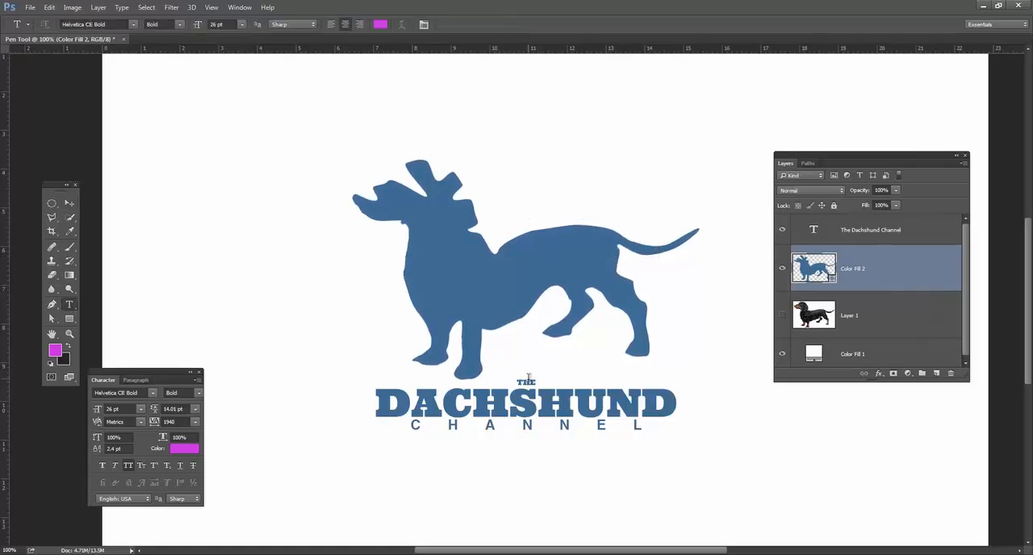
click(528, 379)
double_click(527, 381)
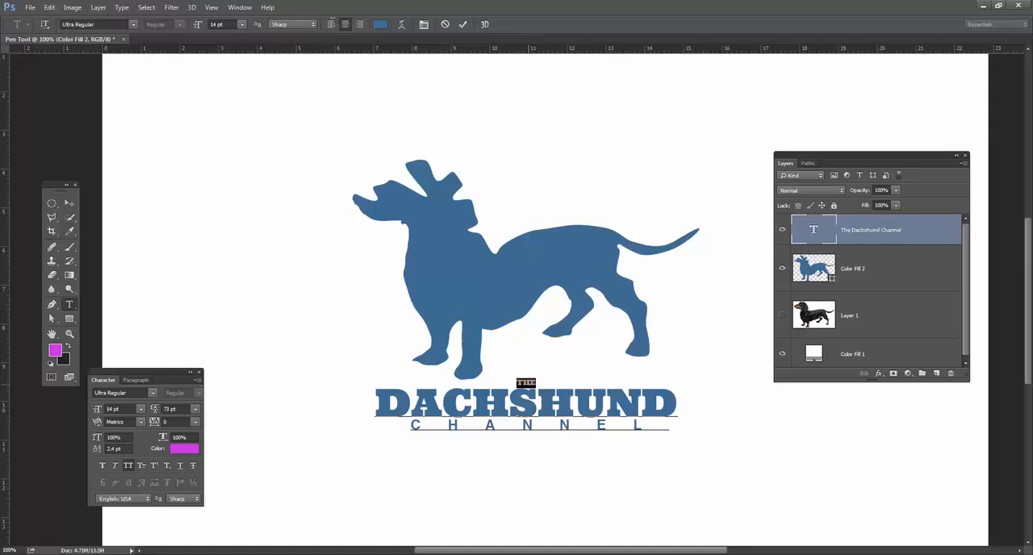
click(331, 25)
click(559, 384)
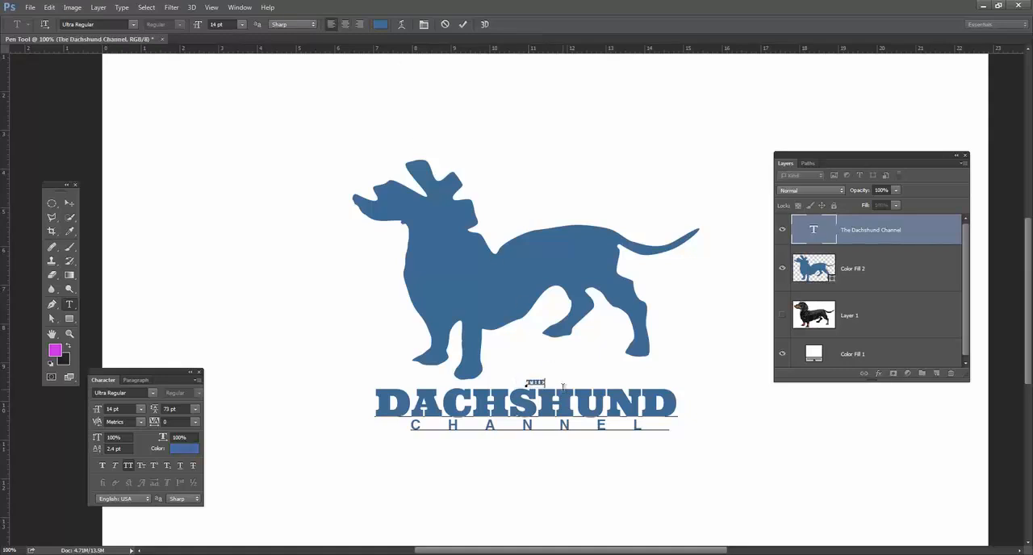
Shorten the word DACHSHUND to the single letter D in the Dachshund Channel text and commit the edit.
key(ctrl+a)
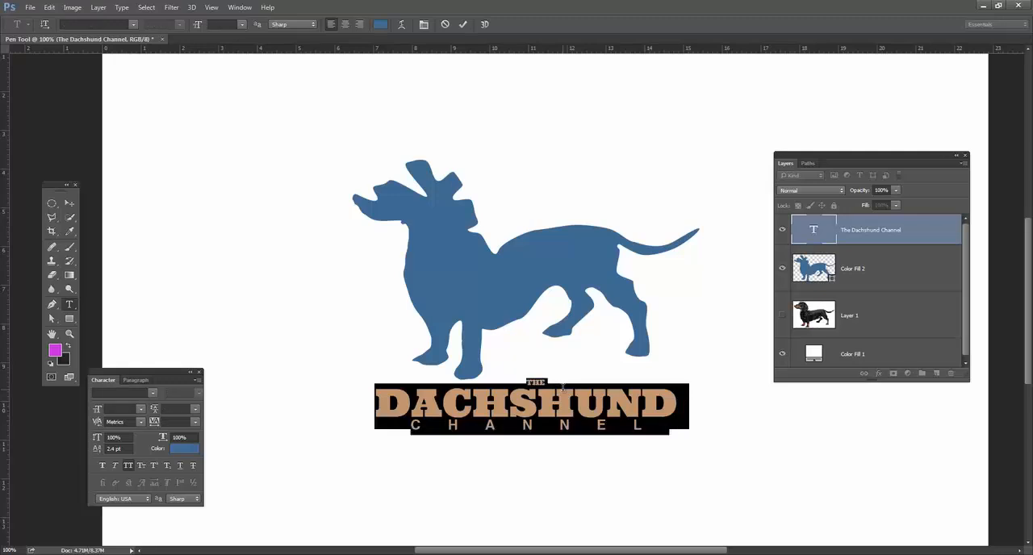
drag(411, 402, 771, 407)
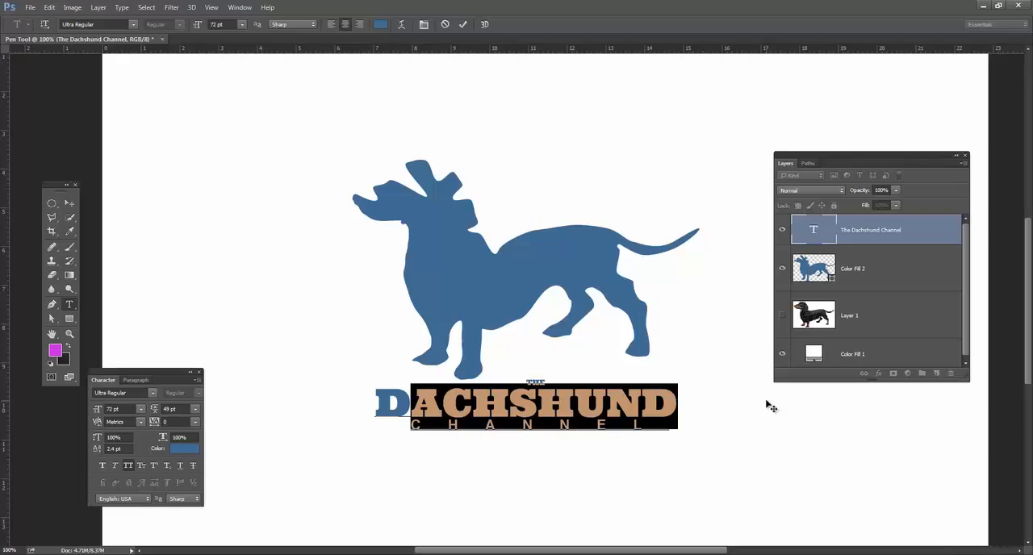
text(A)
key(BackSpace)
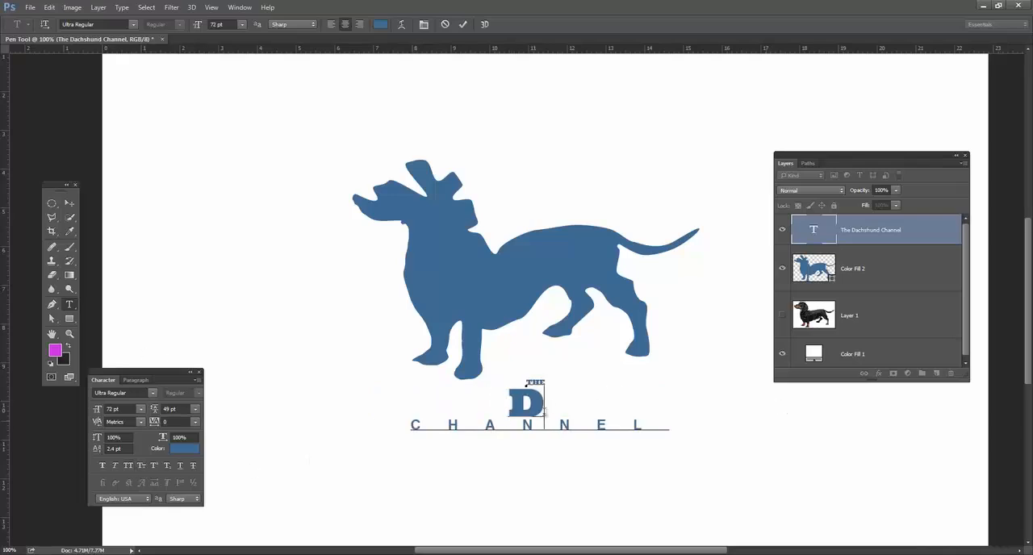
text(A)
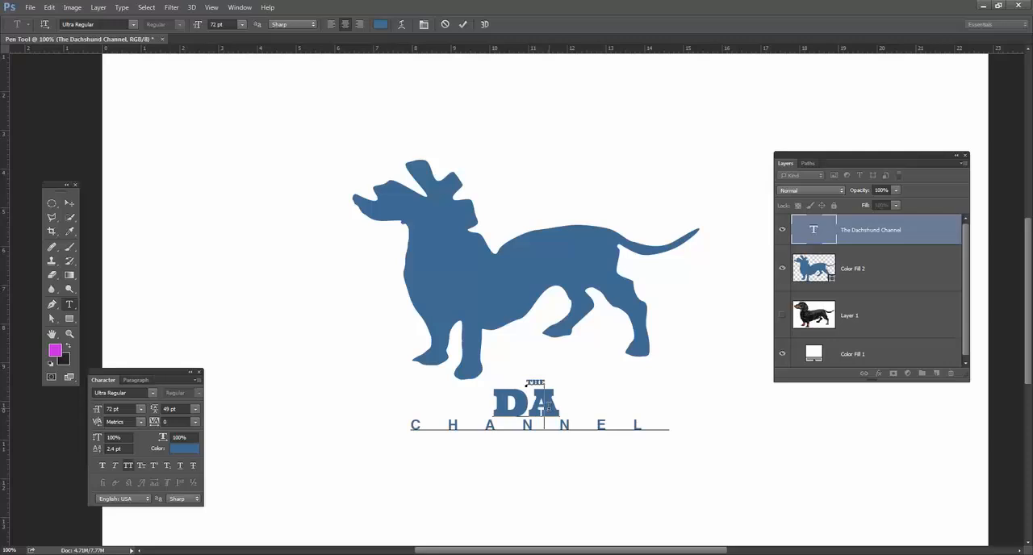
key(BackSpace)
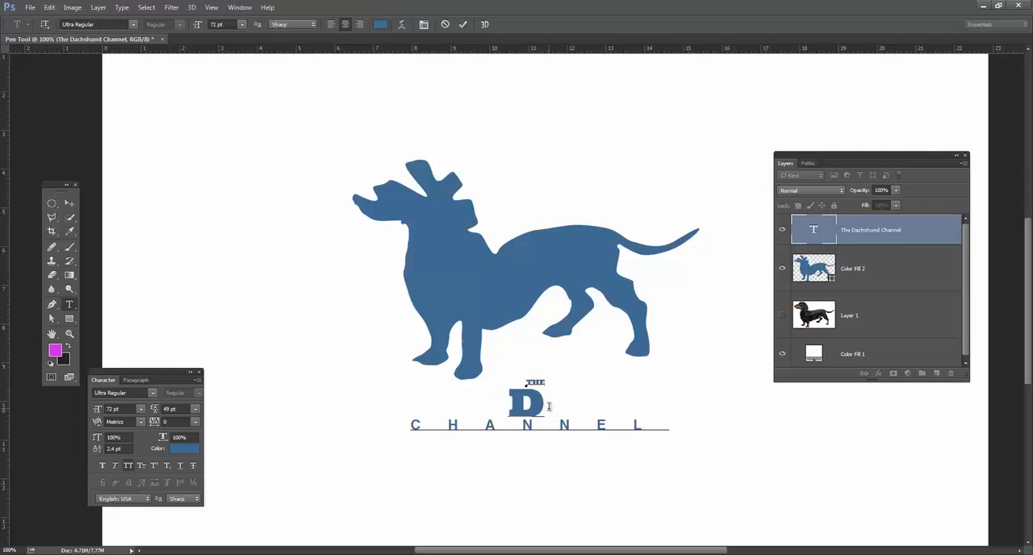
click(67, 202)
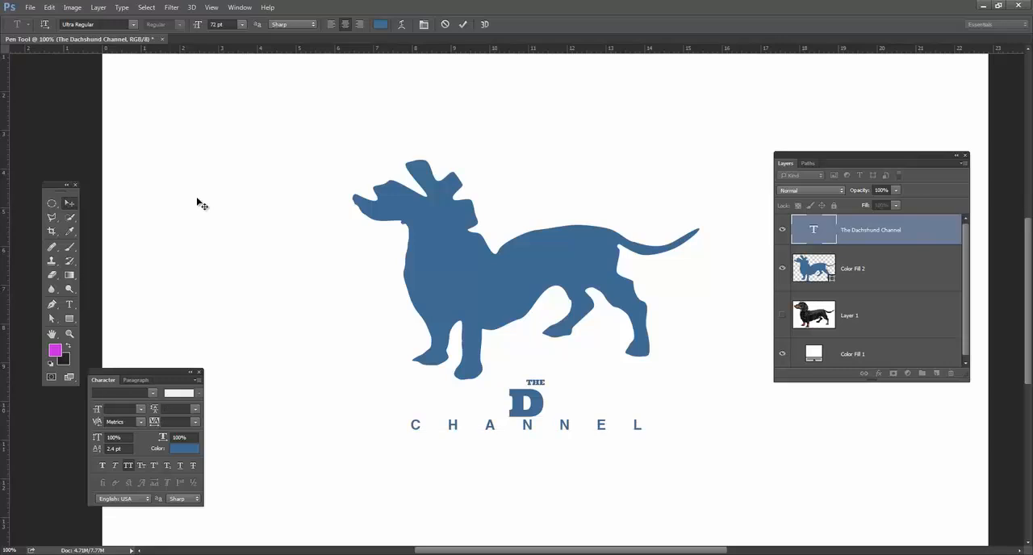
Undo the text edits and move the blue dachshund shape slightly up and to the right.
key(ctrl+z)
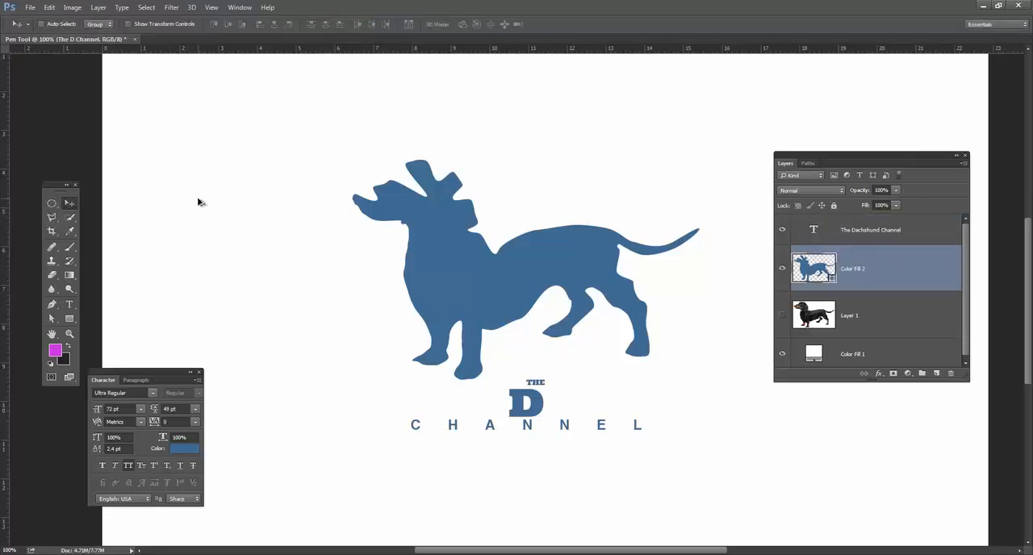
mouse_move(484, 404)
mouse_down()
mouse_move(496, 412)
mouse_move(494, 395)
mouse_up()
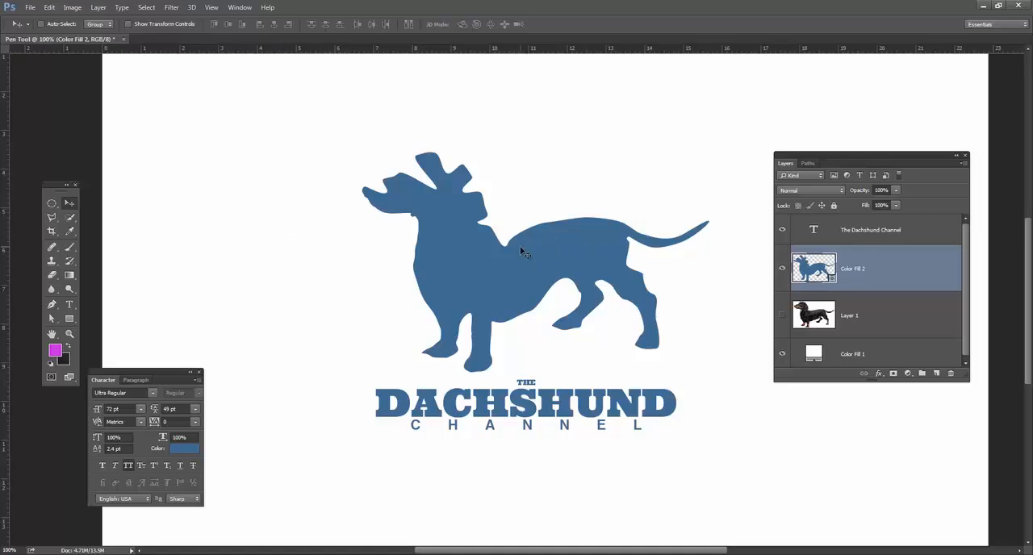
Reset the foreground and background colours to black and white, and switch to full screen mode with the menu bar.
key(a)
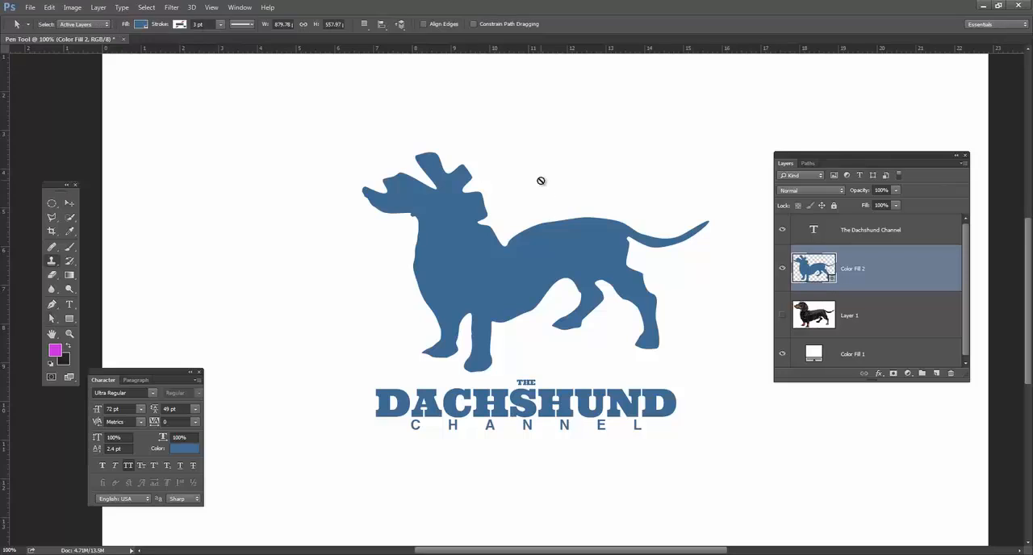
key(s)
key(d)
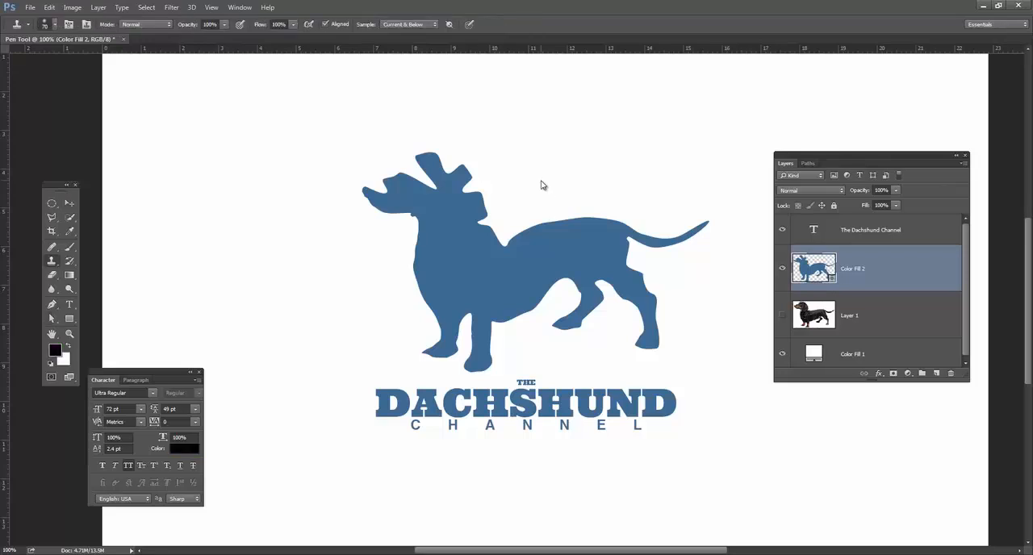
key(f)
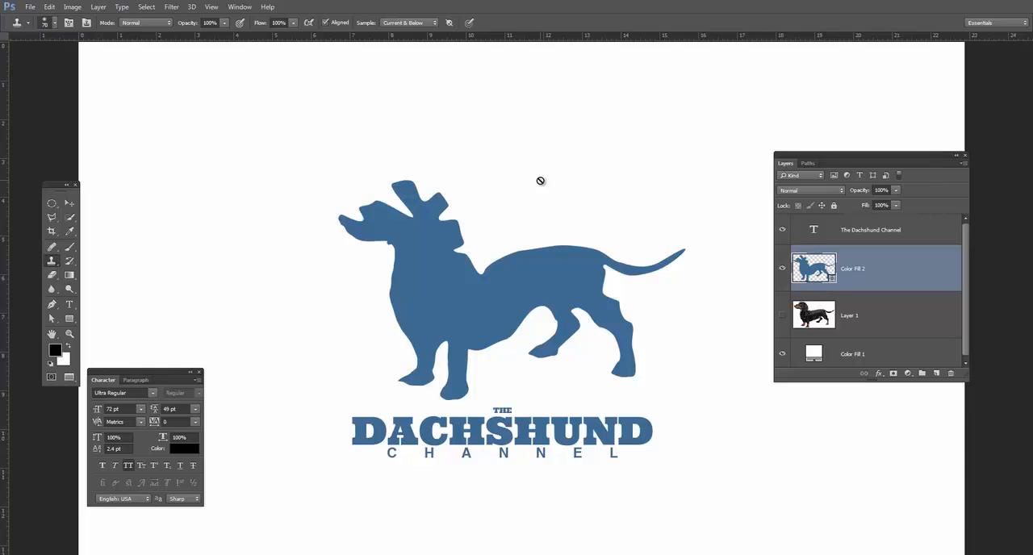
key(g)
key(space)
key(a)
click(69, 204)
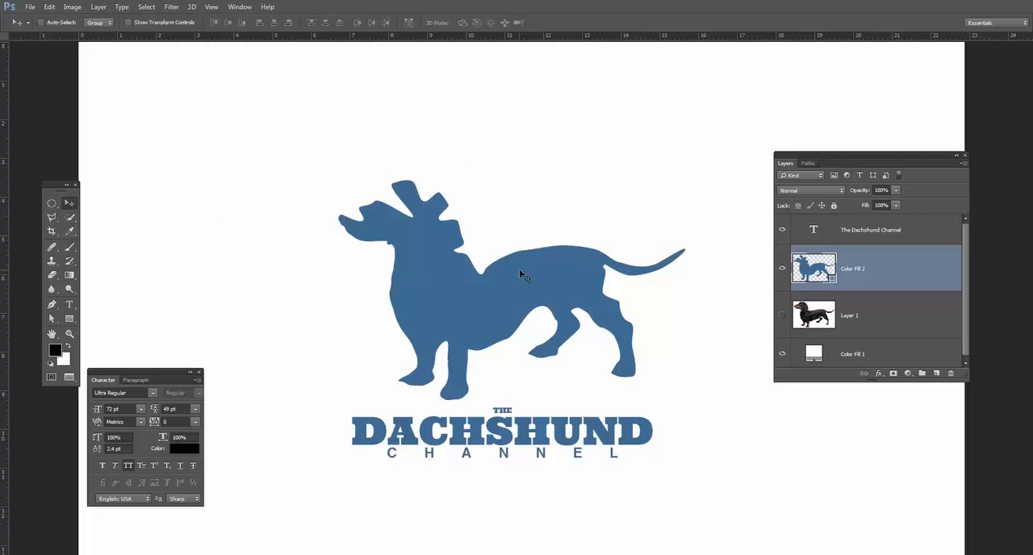
Draw a closed freeform path of smooth curves with the Pen tool, looping from the upper-left canvas over the dachshund's head and chest.
scroll(884, 322, down, 1)
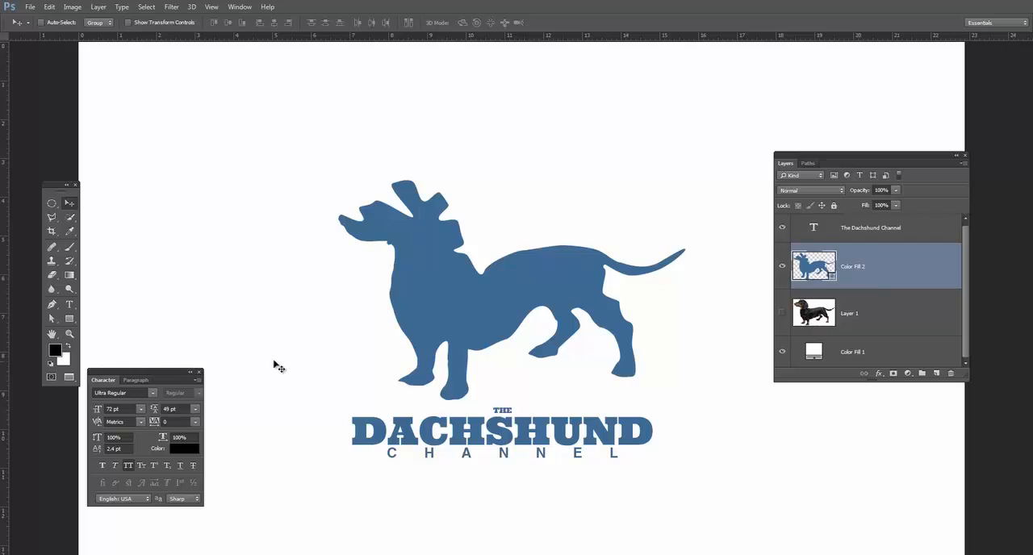
click(51, 304)
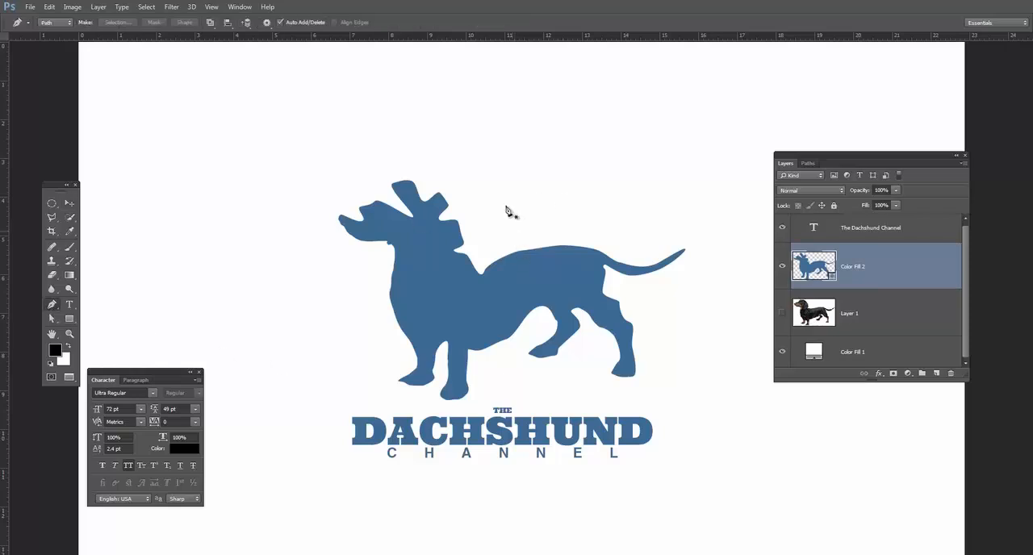
drag(193, 136, 249, 194)
drag(297, 143, 417, 149)
drag(390, 206, 314, 287)
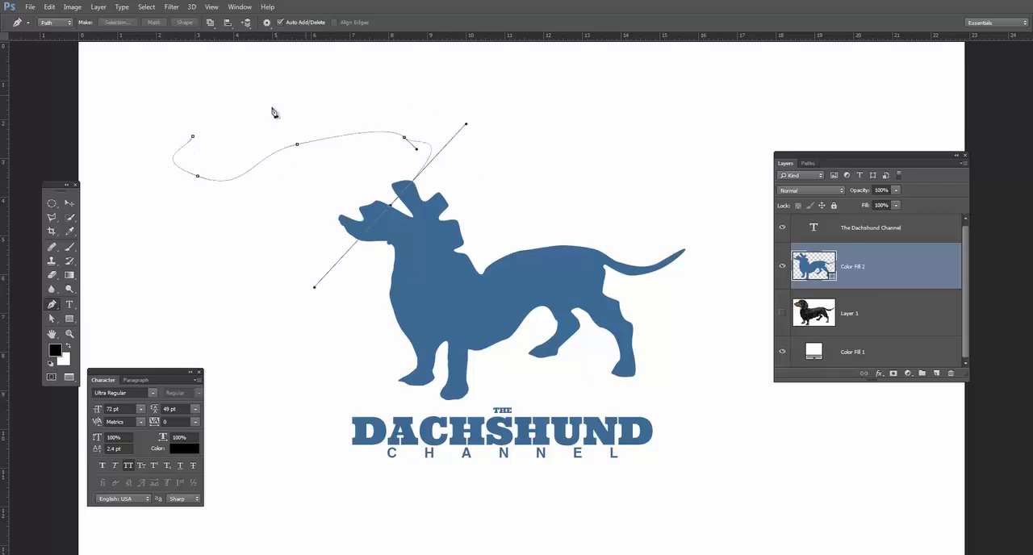
drag(290, 340, 390, 391)
drag(457, 270, 478, 210)
drag(440, 106, 381, 90)
drag(296, 98, 258, 108)
click(193, 136)
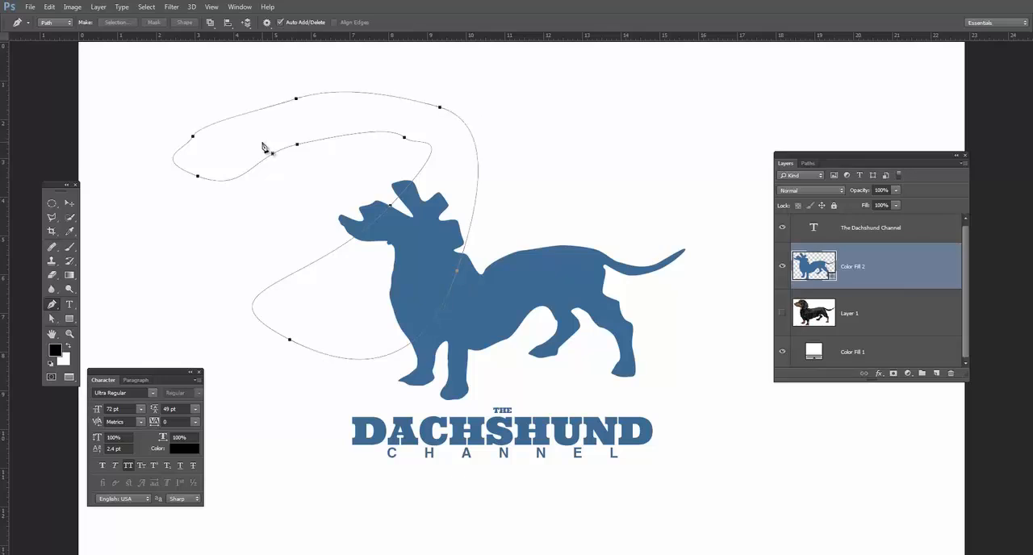